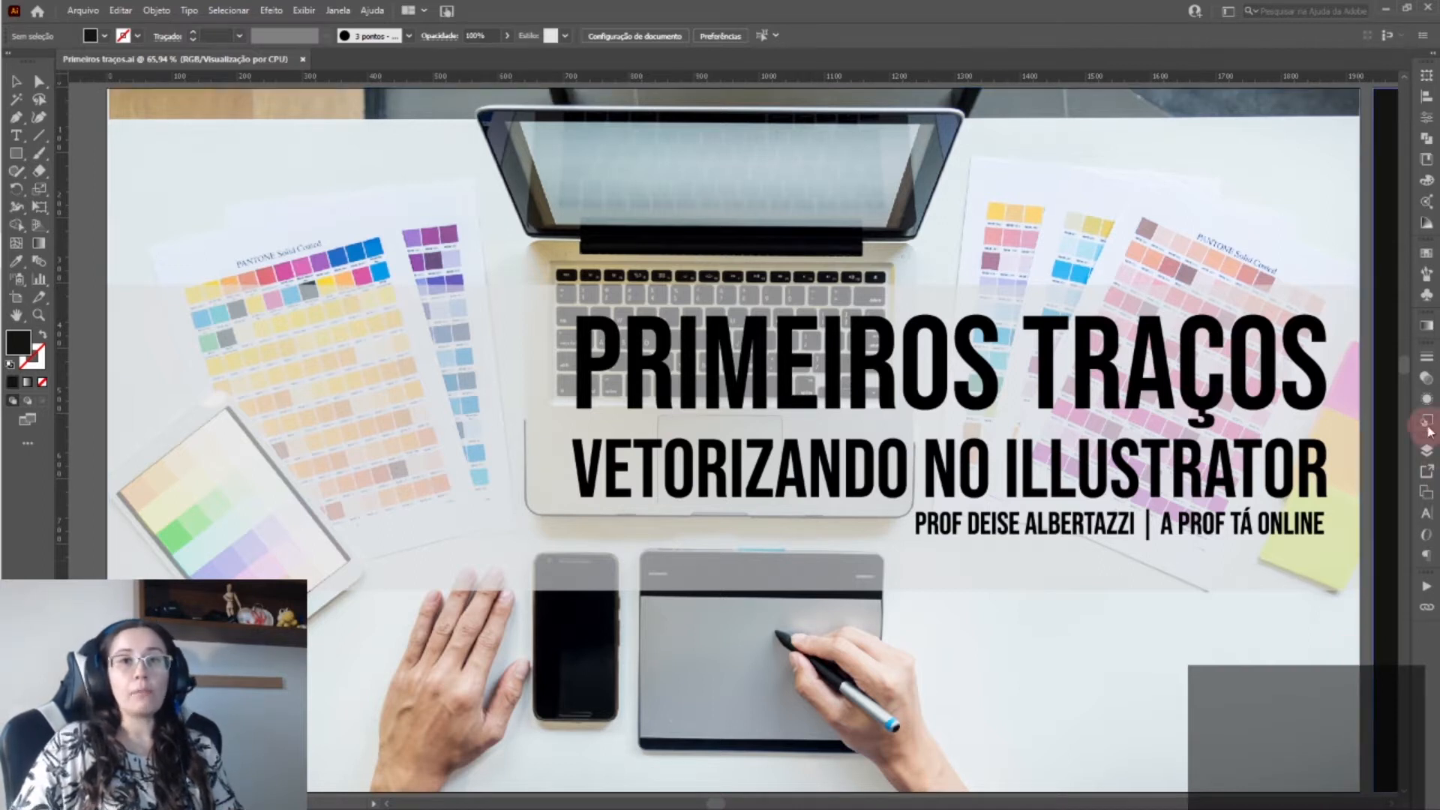
- Bring the second artboard, Prancheta 2, into view and make it the active artboard
{"action": "left_click", "coordinate": [1427, 493]}
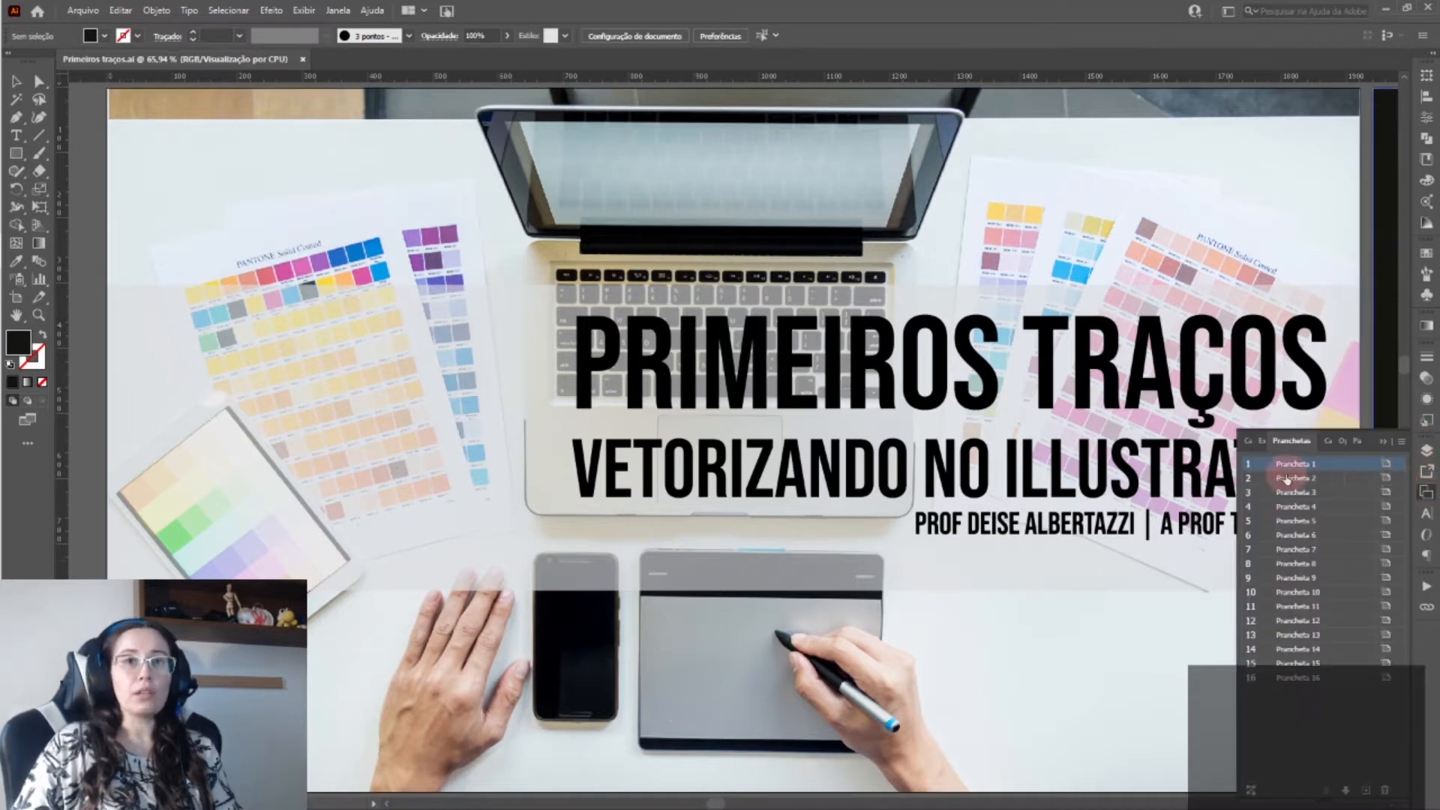
{"action": "double_click", "coordinate": [1297, 479]}
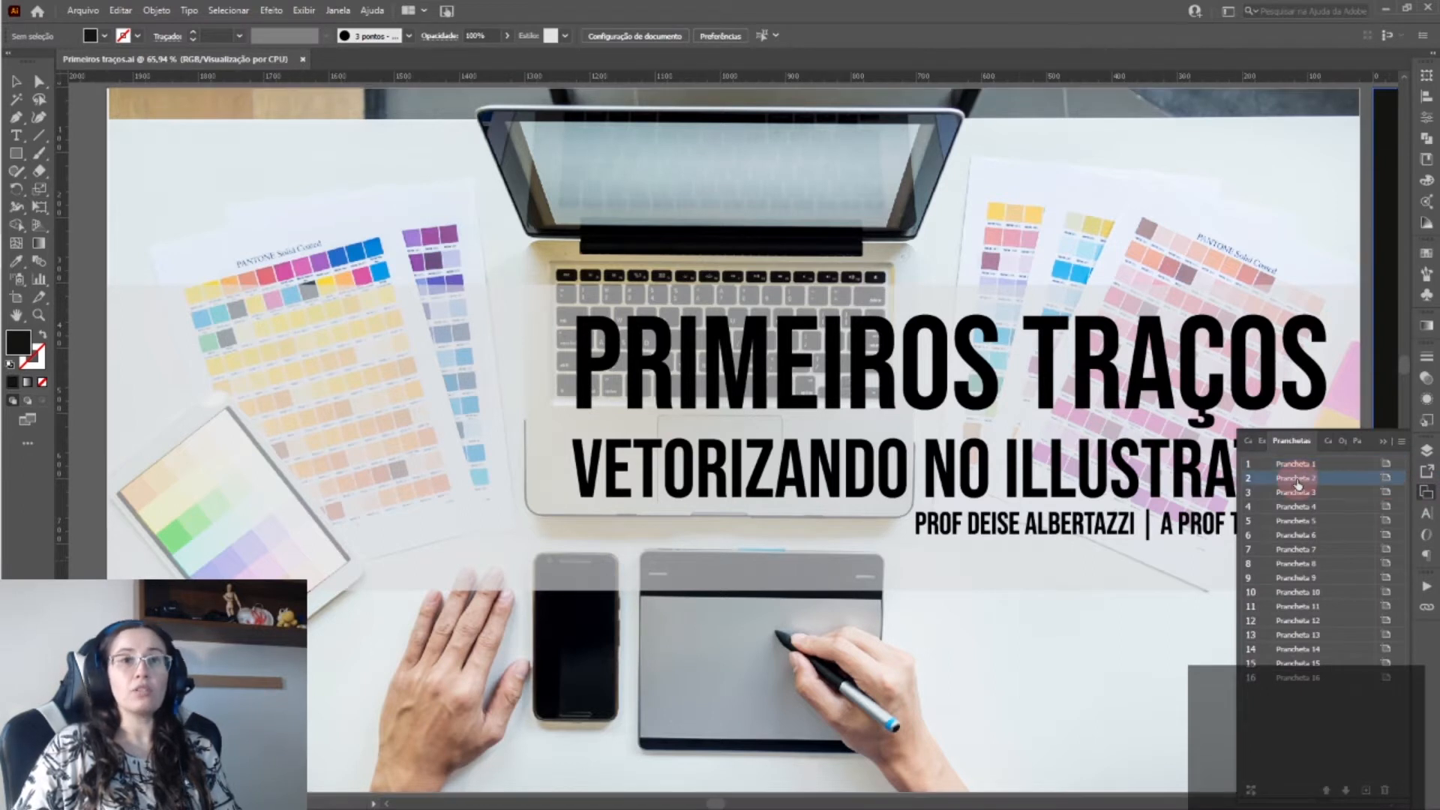
{"action": "left_click", "coordinate": [1385, 443]}
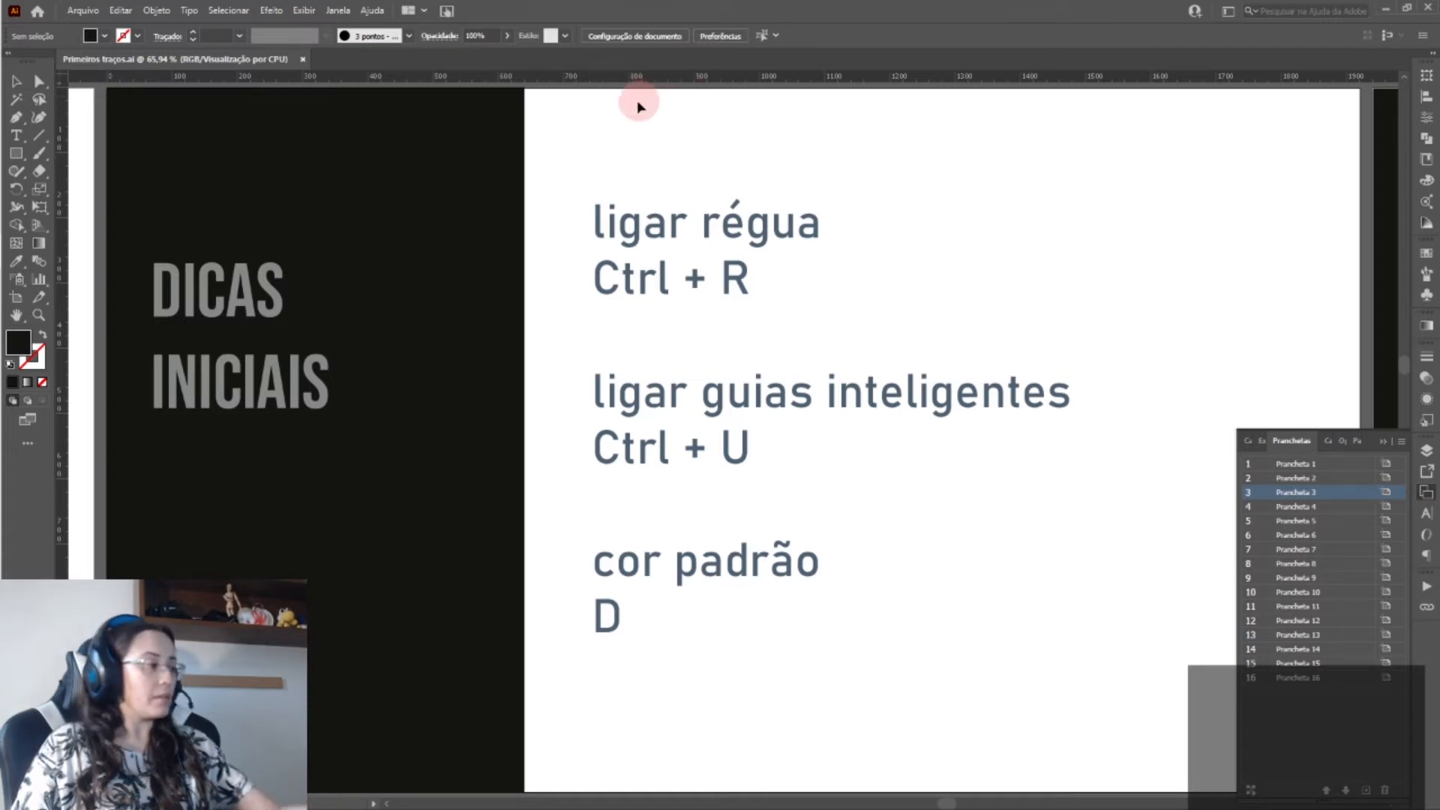
- Toggle the rulers off and back on, and set their units to millimetres
{"action": "key", "text": "ctrl+r"}
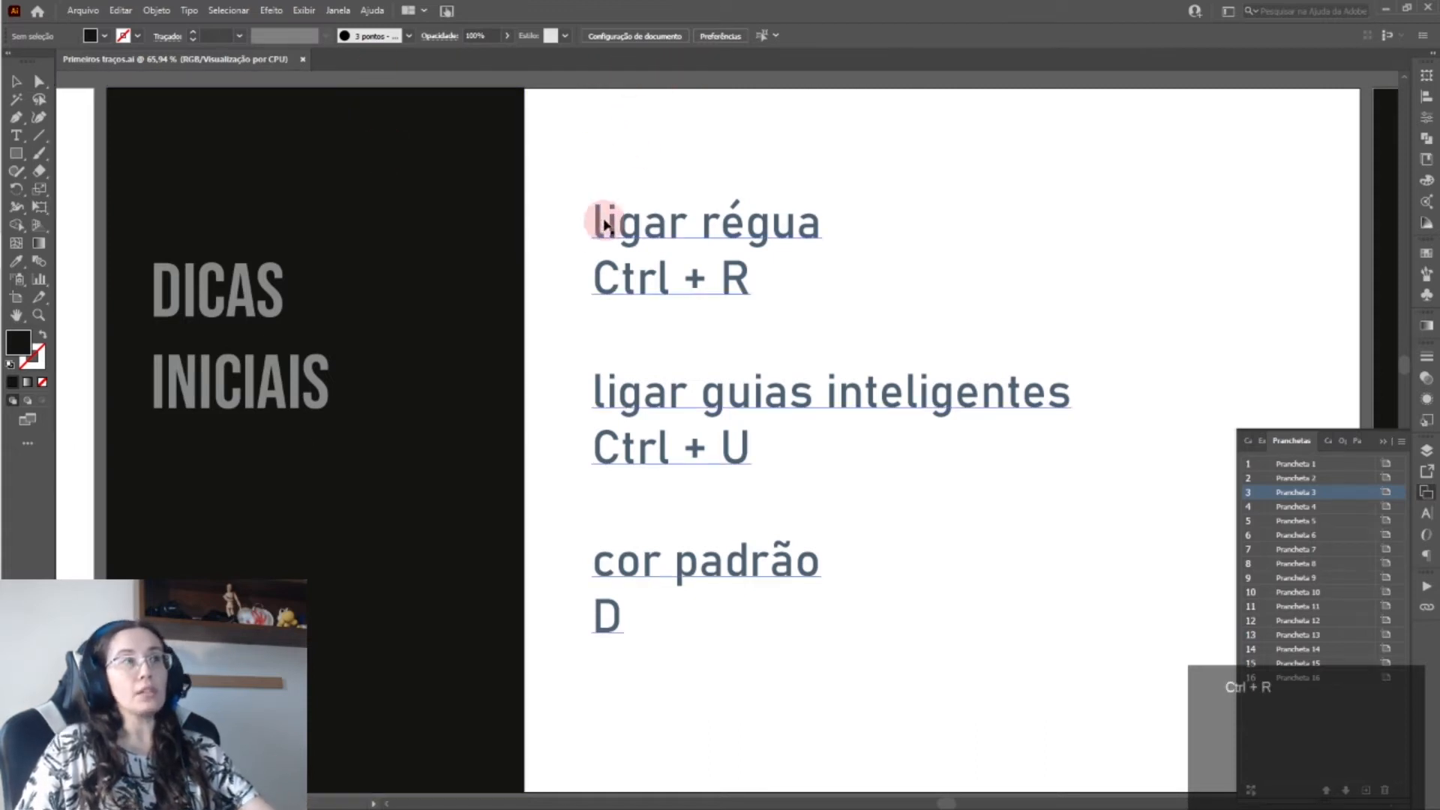
{"action": "key", "text": "ctrl+r"}
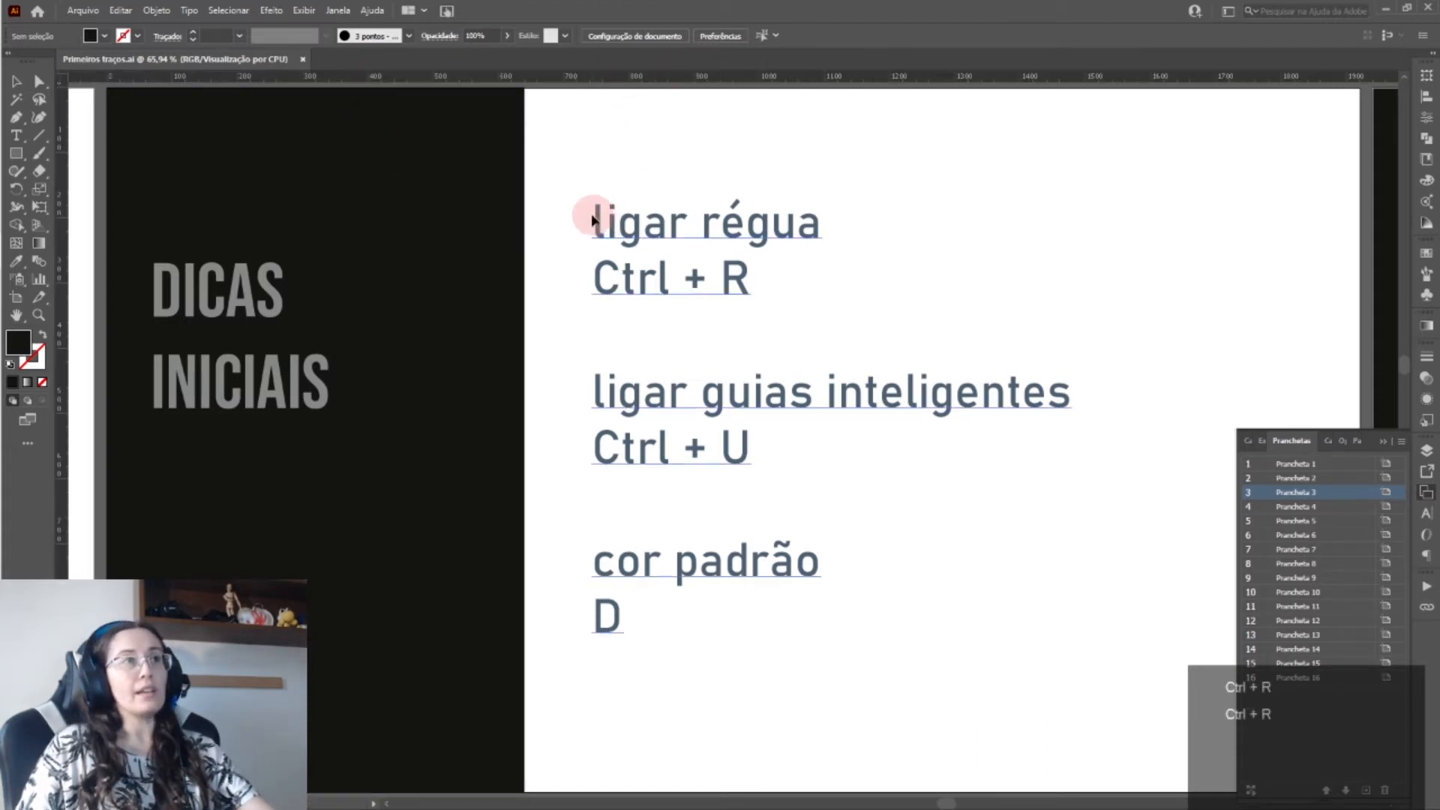
{"action": "right_click", "coordinate": [573, 80]}
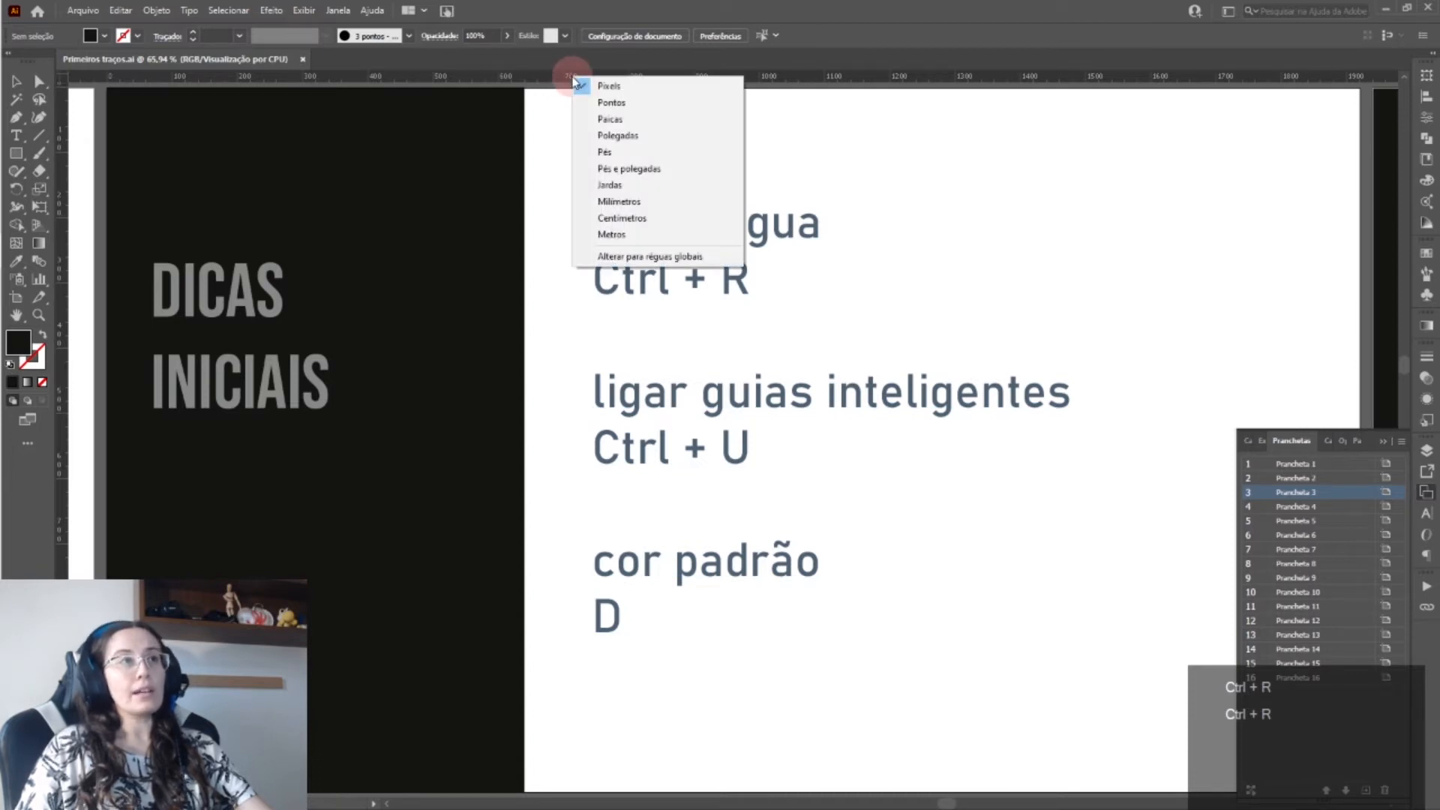
{"action": "left_click", "coordinate": [616, 203]}
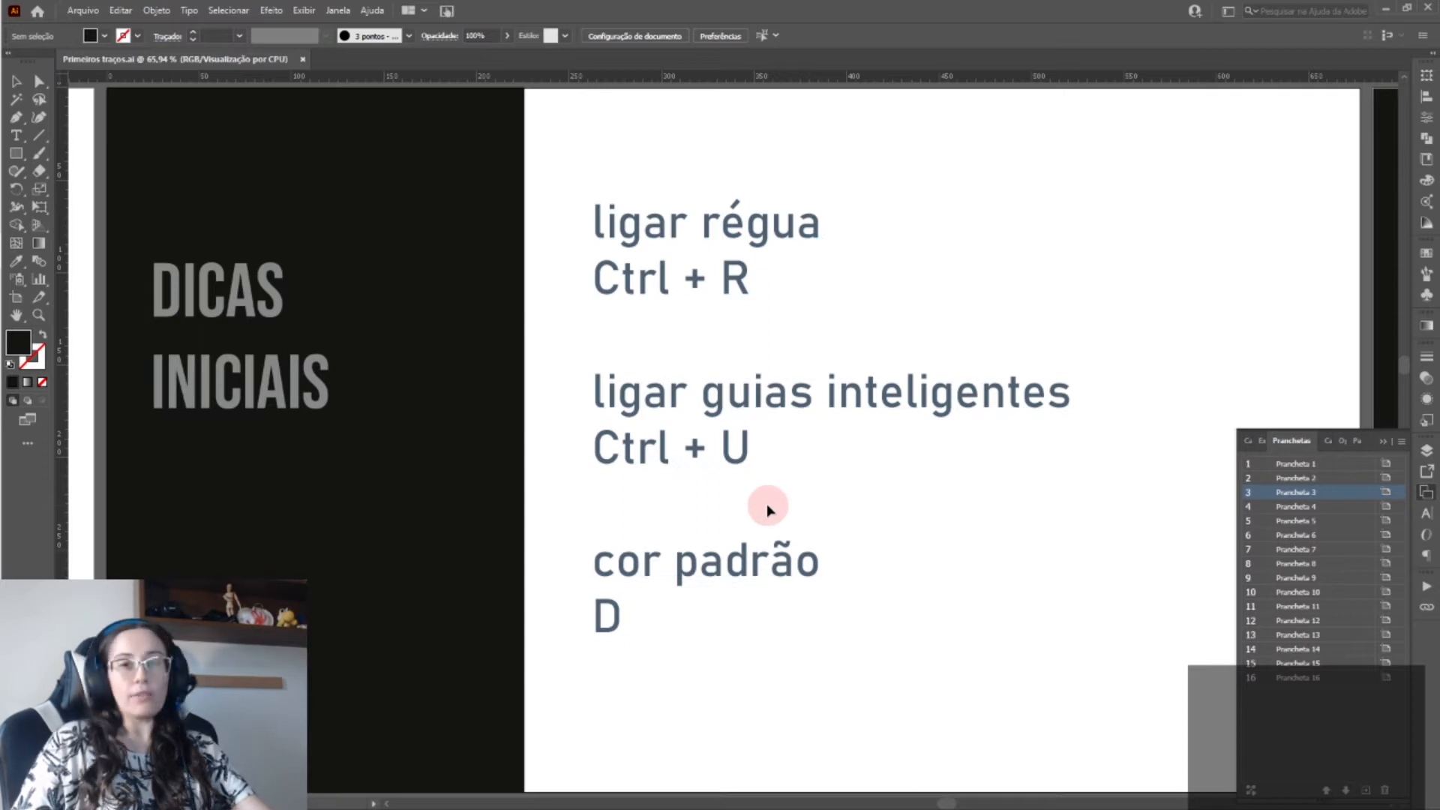
- Draw a black square of about 72 mm on Prancheta 3, move it down beside the text, and delete it
{"action": "key", "text": "m"}
{"action": "left_click_drag", "start_coordinate": [935, 155], "coordinate": [1068, 287]}
{"action": "key", "text": "v"}
{"action": "left_click_drag", "start_coordinate": [976, 187], "coordinate": [1104, 282]}
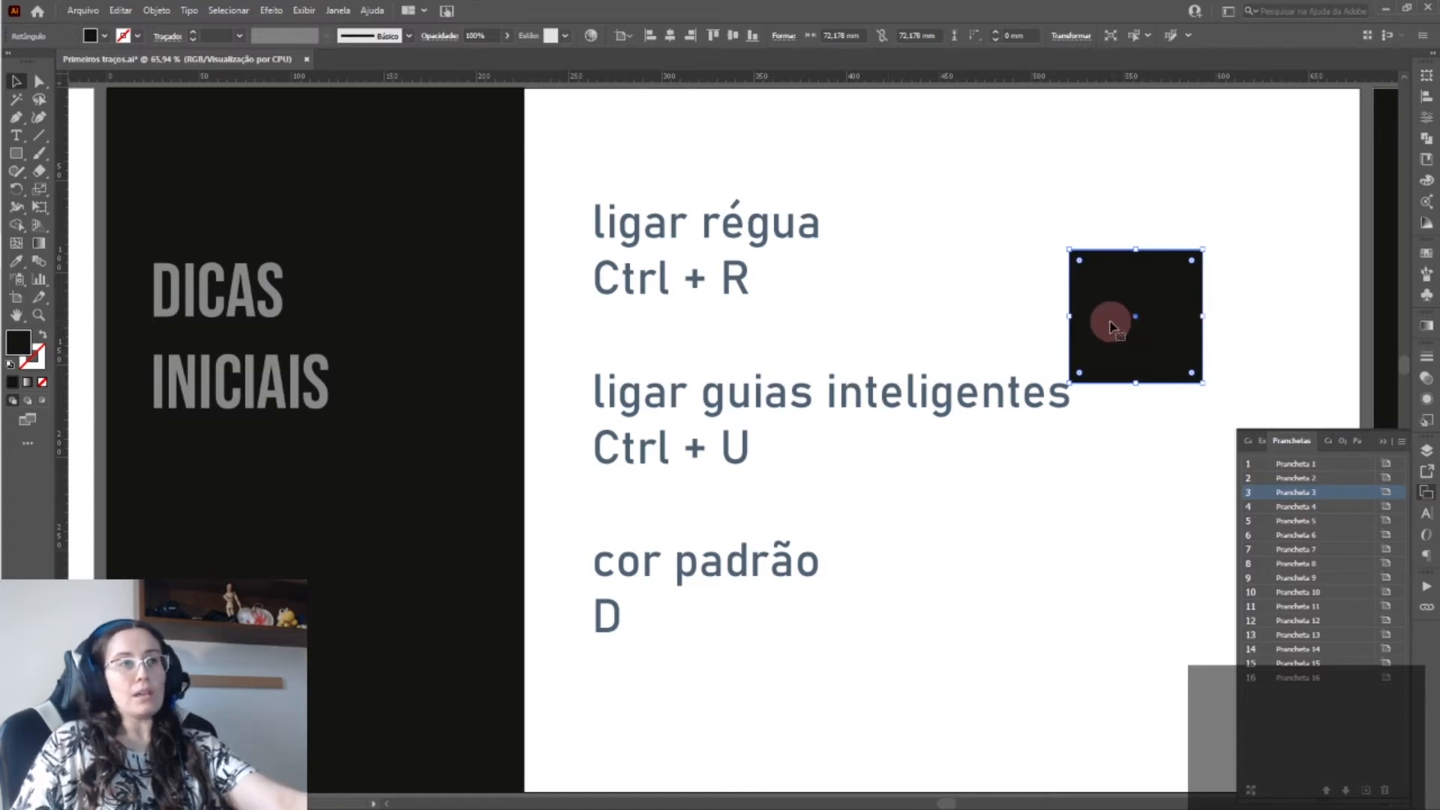
{"action": "key", "text": "Delete"}
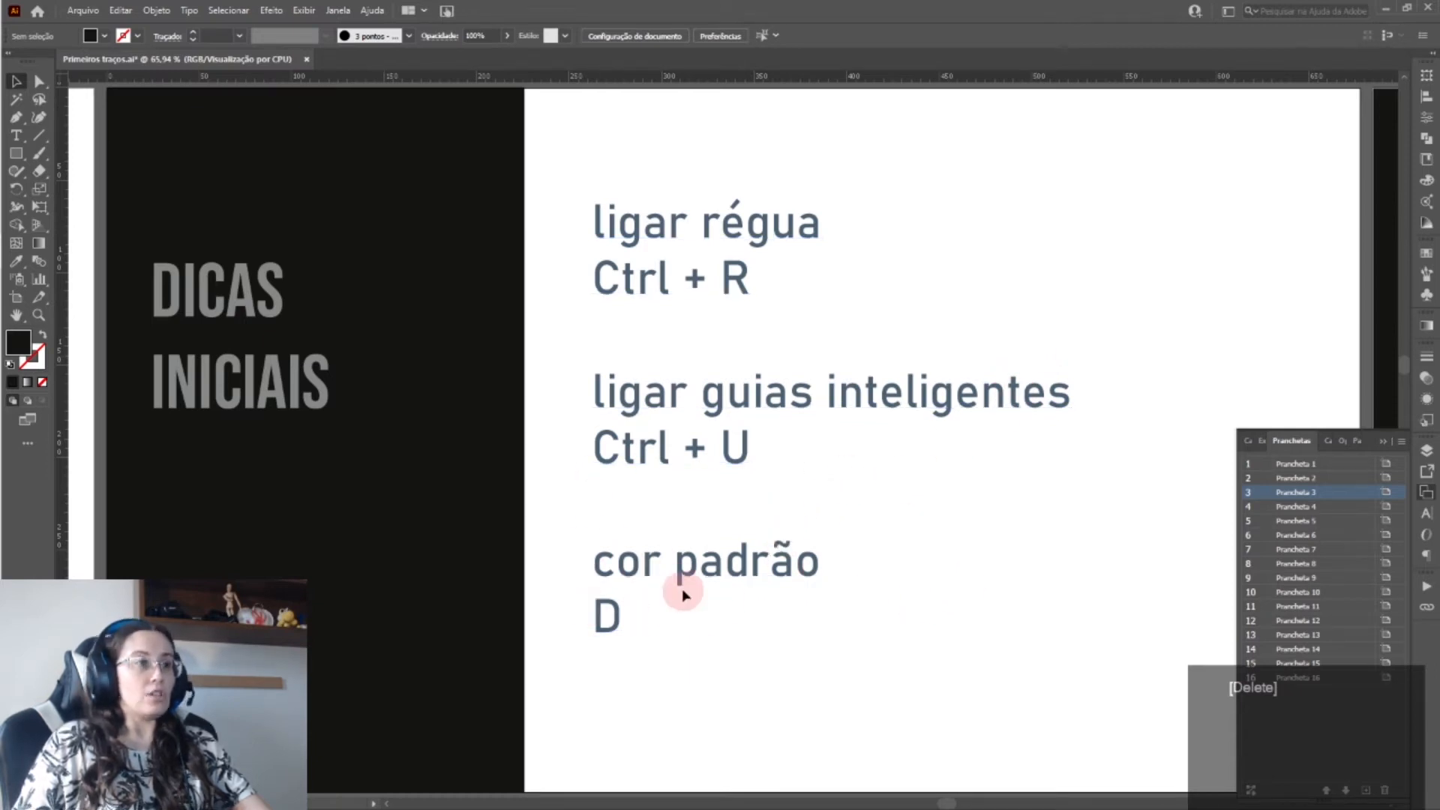
- Set the fill to none, draw a colourless rectangle about 60 × 63 mm beside the ruler tip, and select it
{"action": "left_click", "coordinate": [658, 567]}
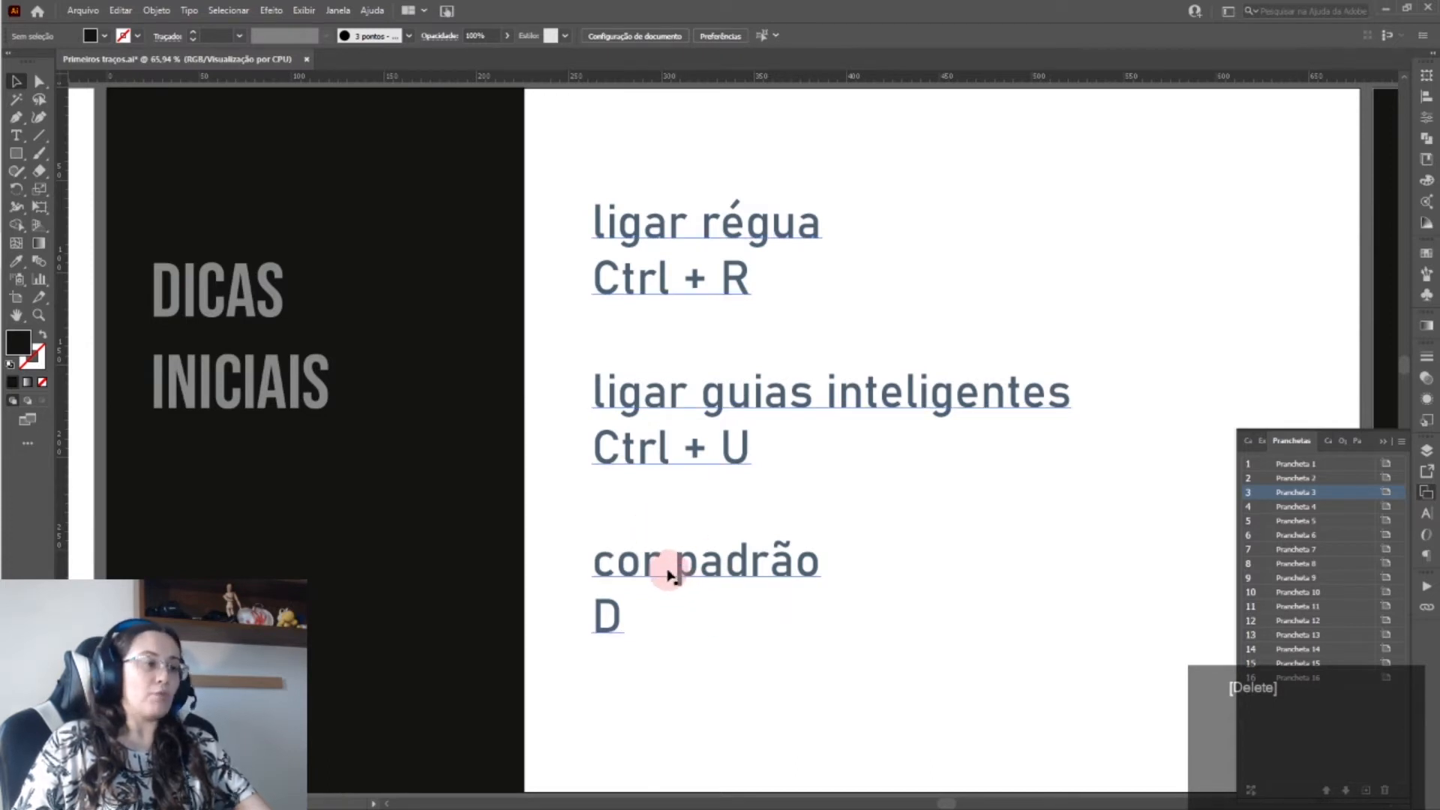
{"action": "left_click", "coordinate": [435, 546]}
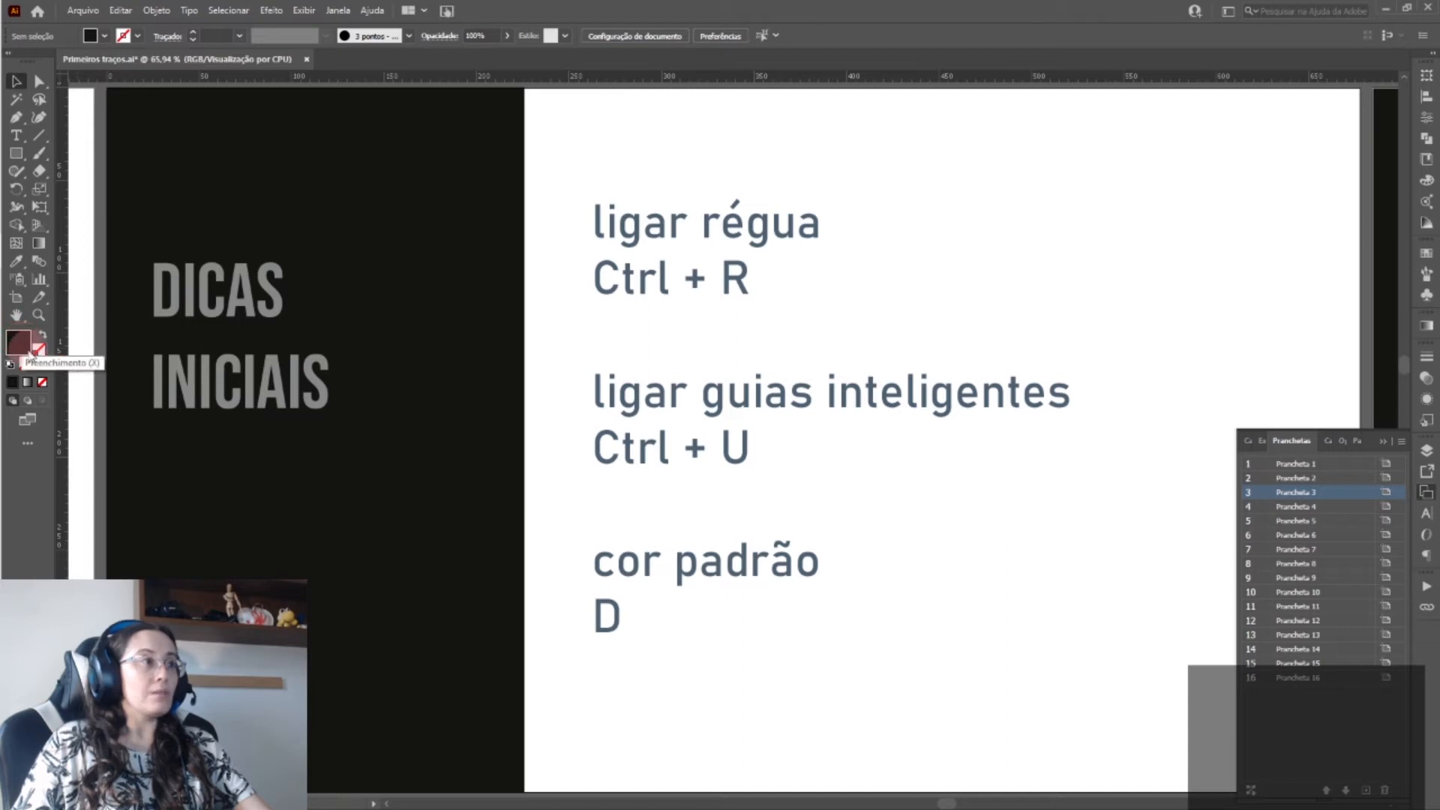
{"action": "left_click", "coordinate": [42, 382]}
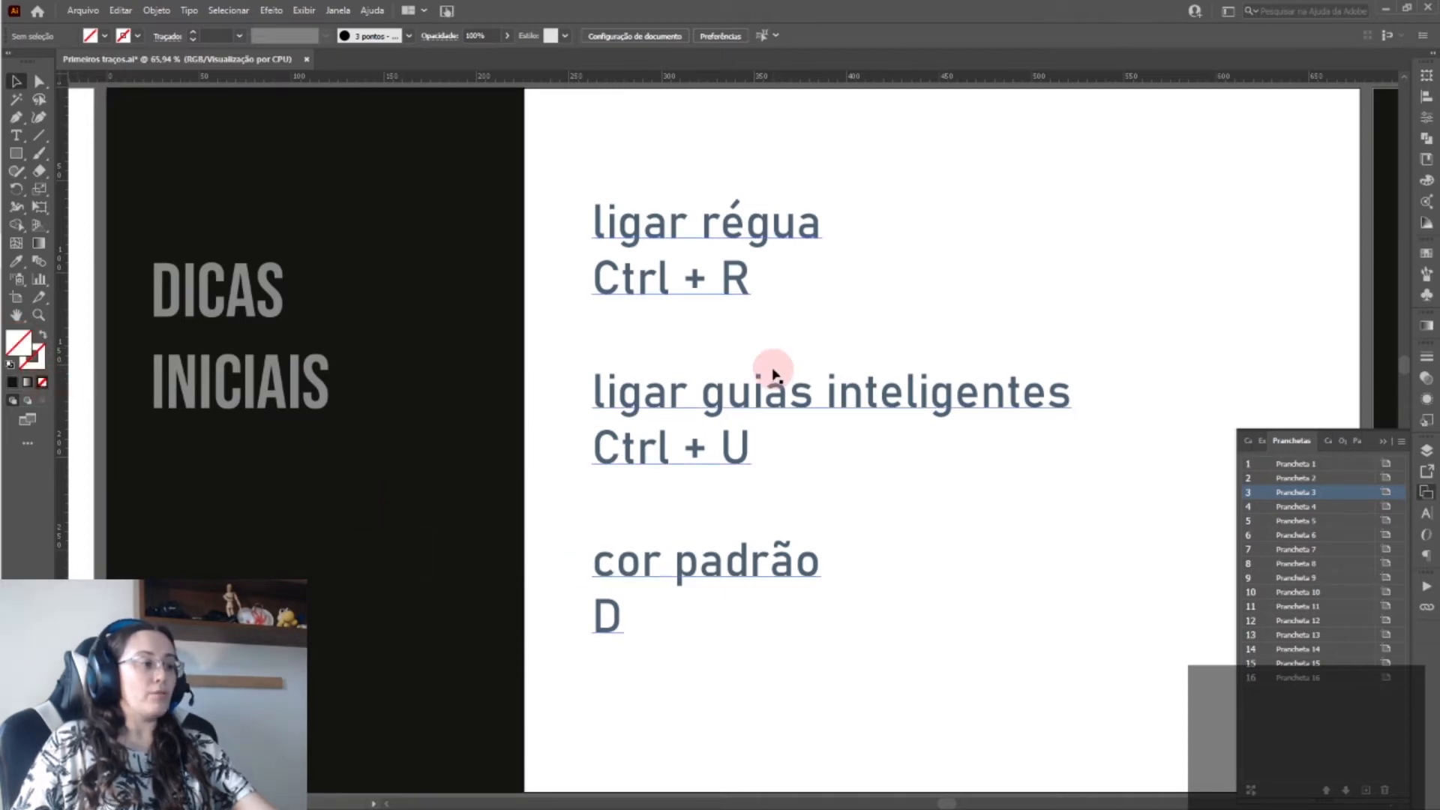
{"action": "key", "text": "m"}
{"action": "mouse_move", "coordinate": [944, 178]}
{"action": "left_mouse_down"}
{"action": "mouse_move", "coordinate": [1022, 283]}
{"action": "mouse_move", "coordinate": [1055, 293]}
{"action": "left_mouse_up"}
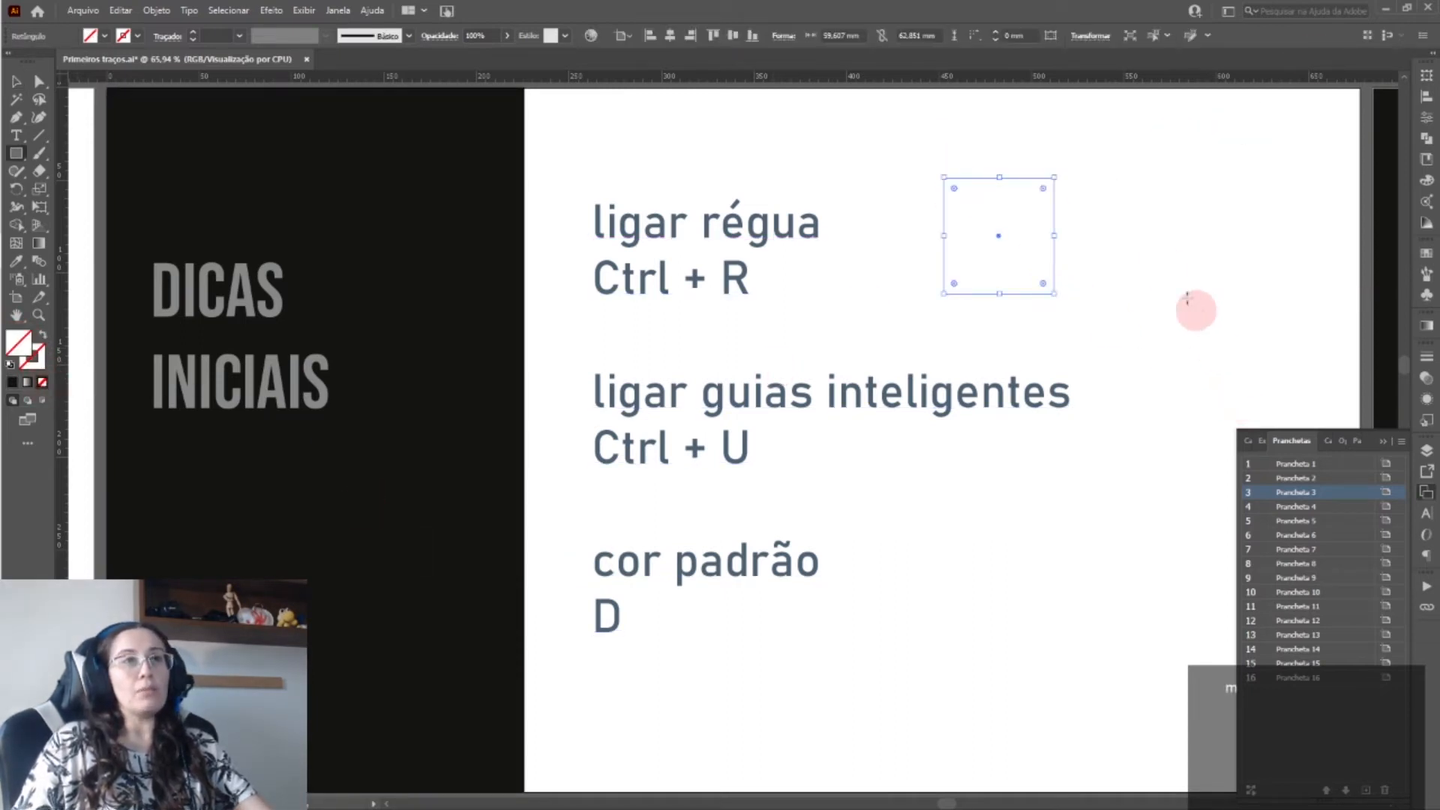
{"action": "key", "text": "v"}
{"action": "left_click", "coordinate": [990, 218]}
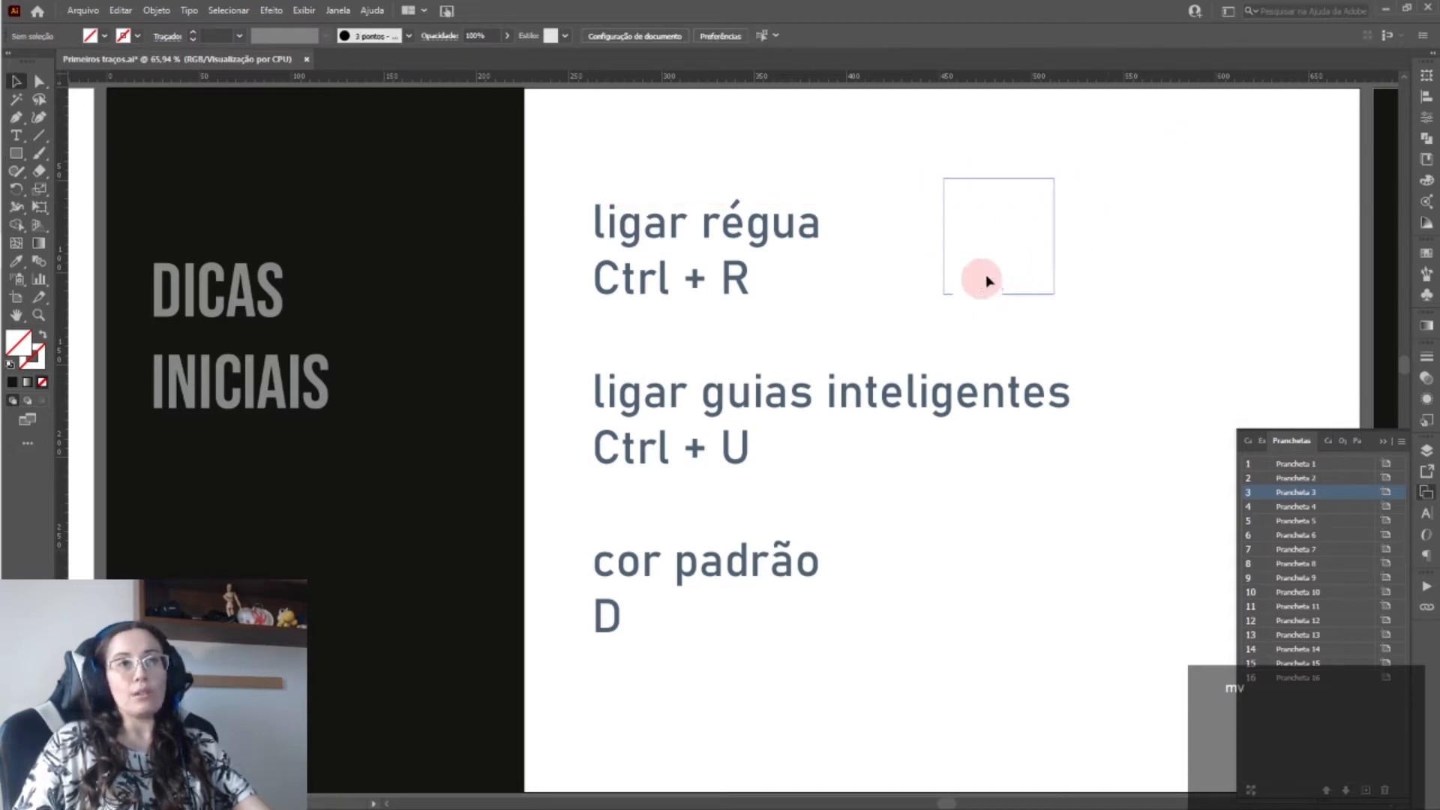
{"action": "left_click", "coordinate": [985, 235]}
{"action": "left_click_drag", "start_coordinate": [924, 146], "coordinate": [1125, 328]}
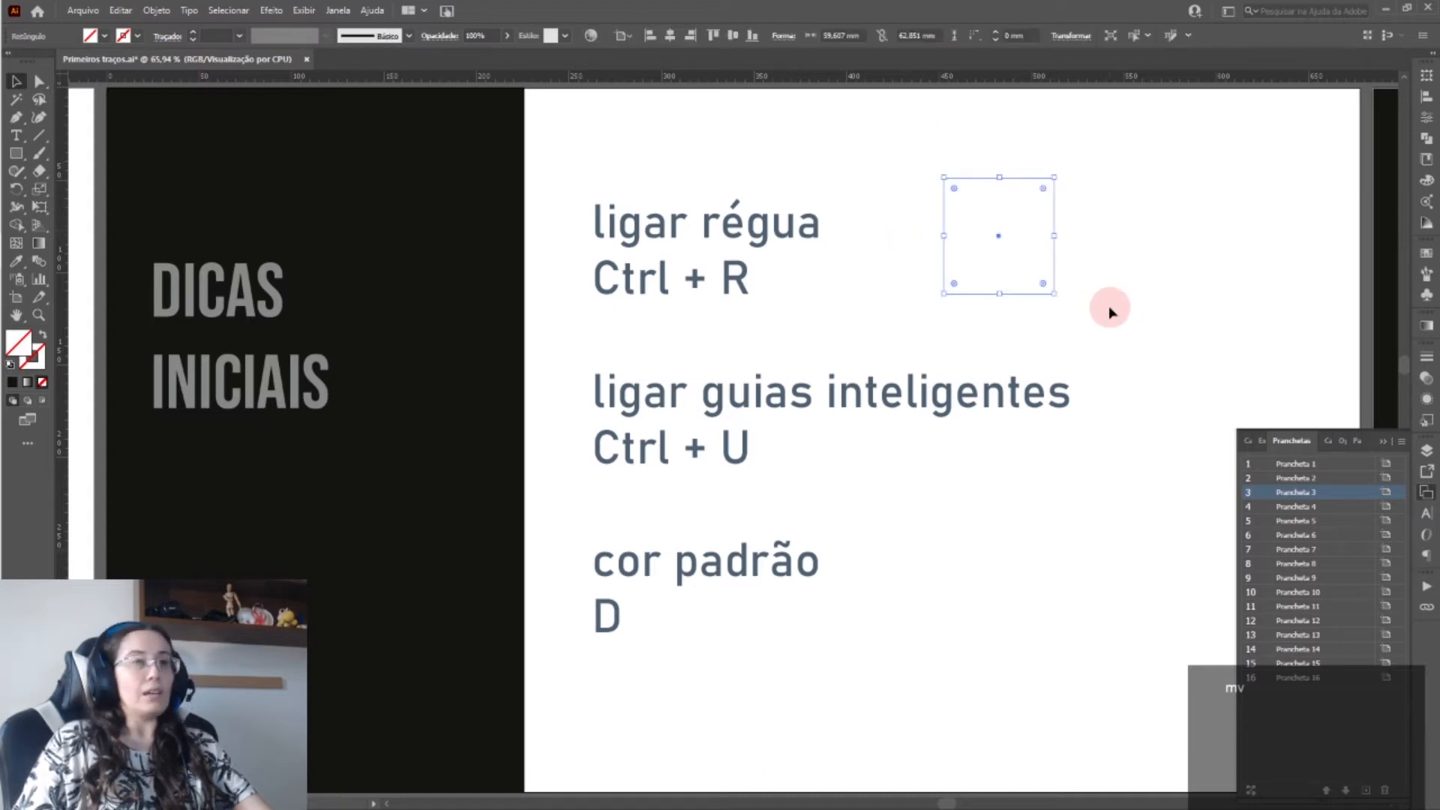
- Apply the default white fill and black stroke to the rectangle, and delete it
{"action": "key", "text": "d"}
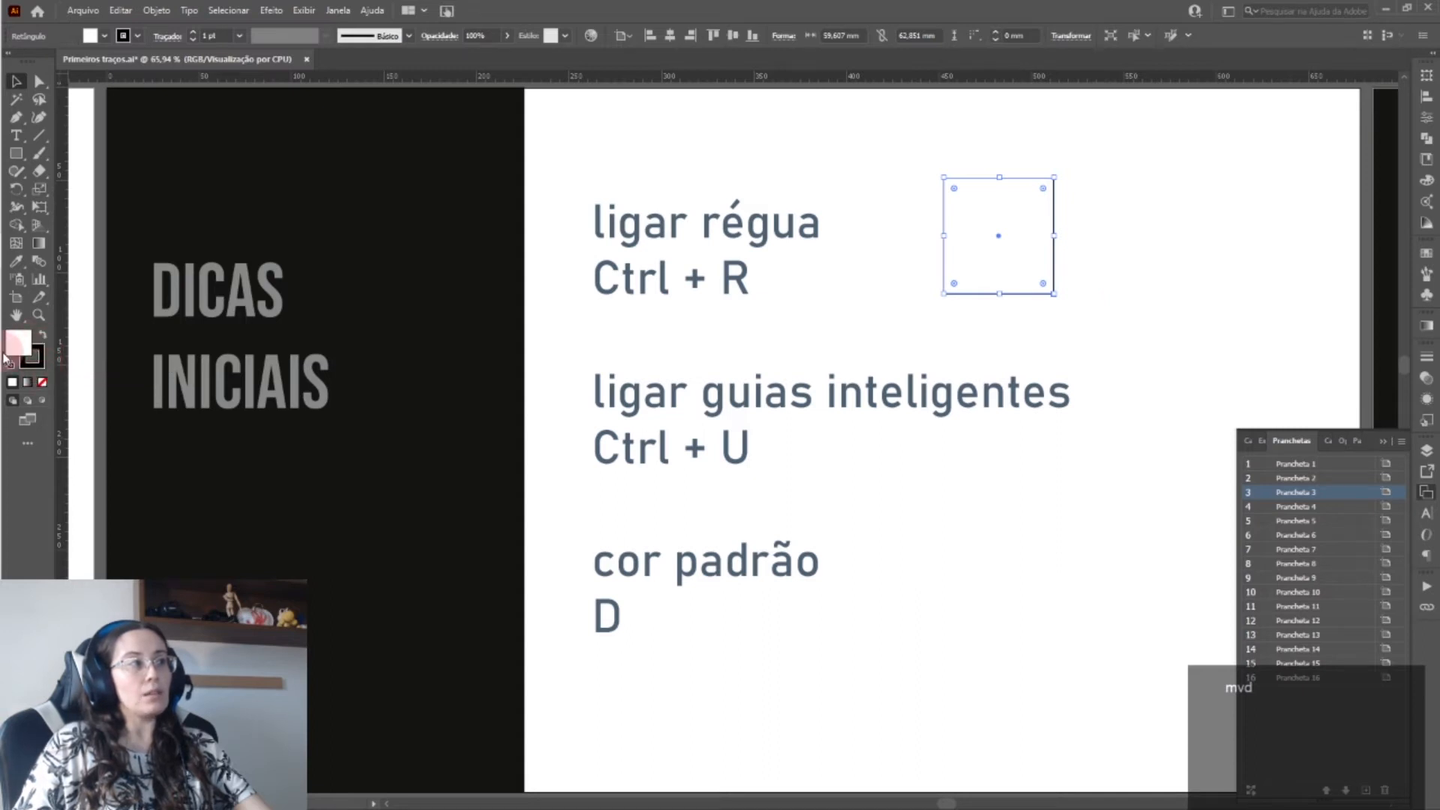
{"action": "left_click", "coordinate": [1102, 184]}
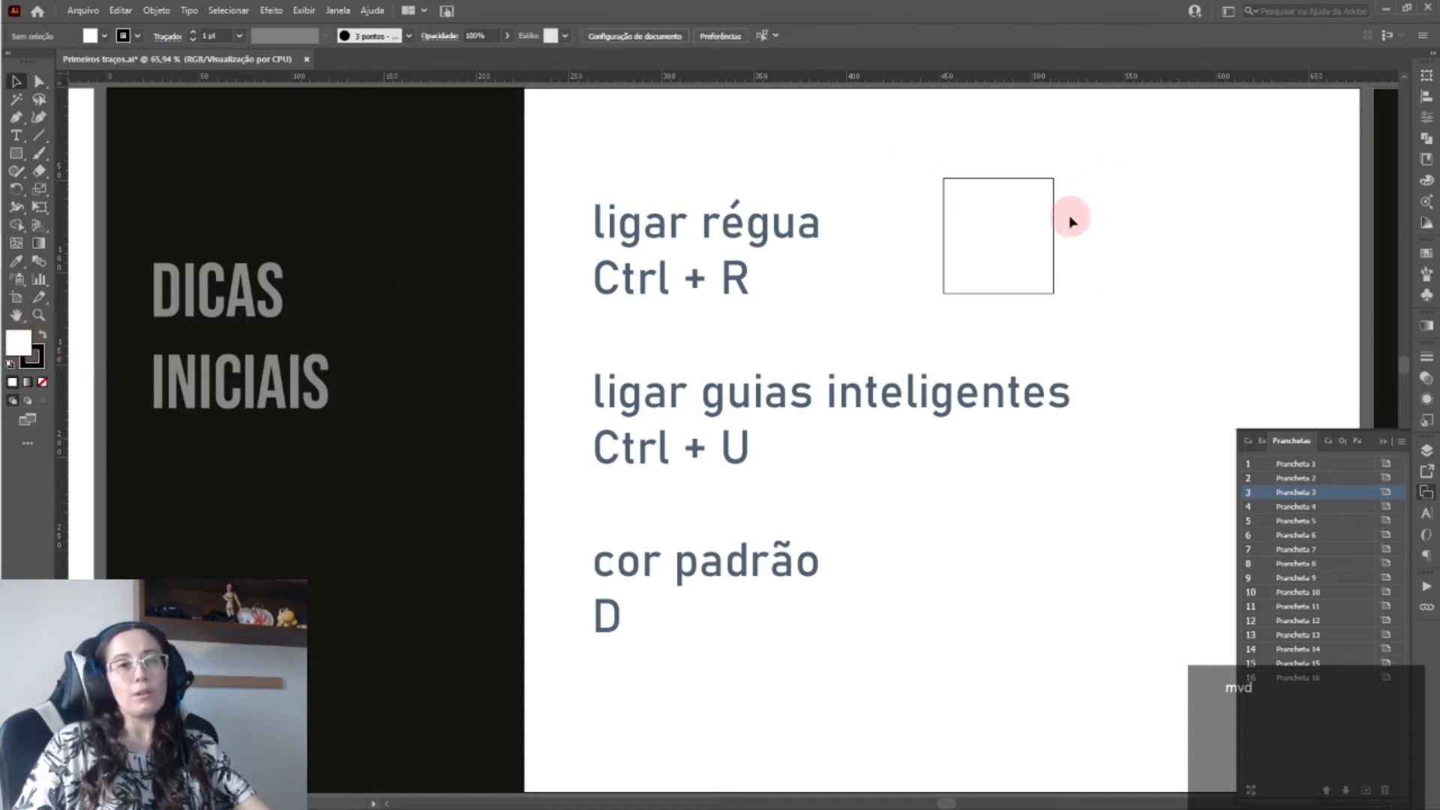
{"action": "left_click_drag", "start_coordinate": [1115, 183], "coordinate": [987, 257]}
{"action": "key", "text": "Delete"}
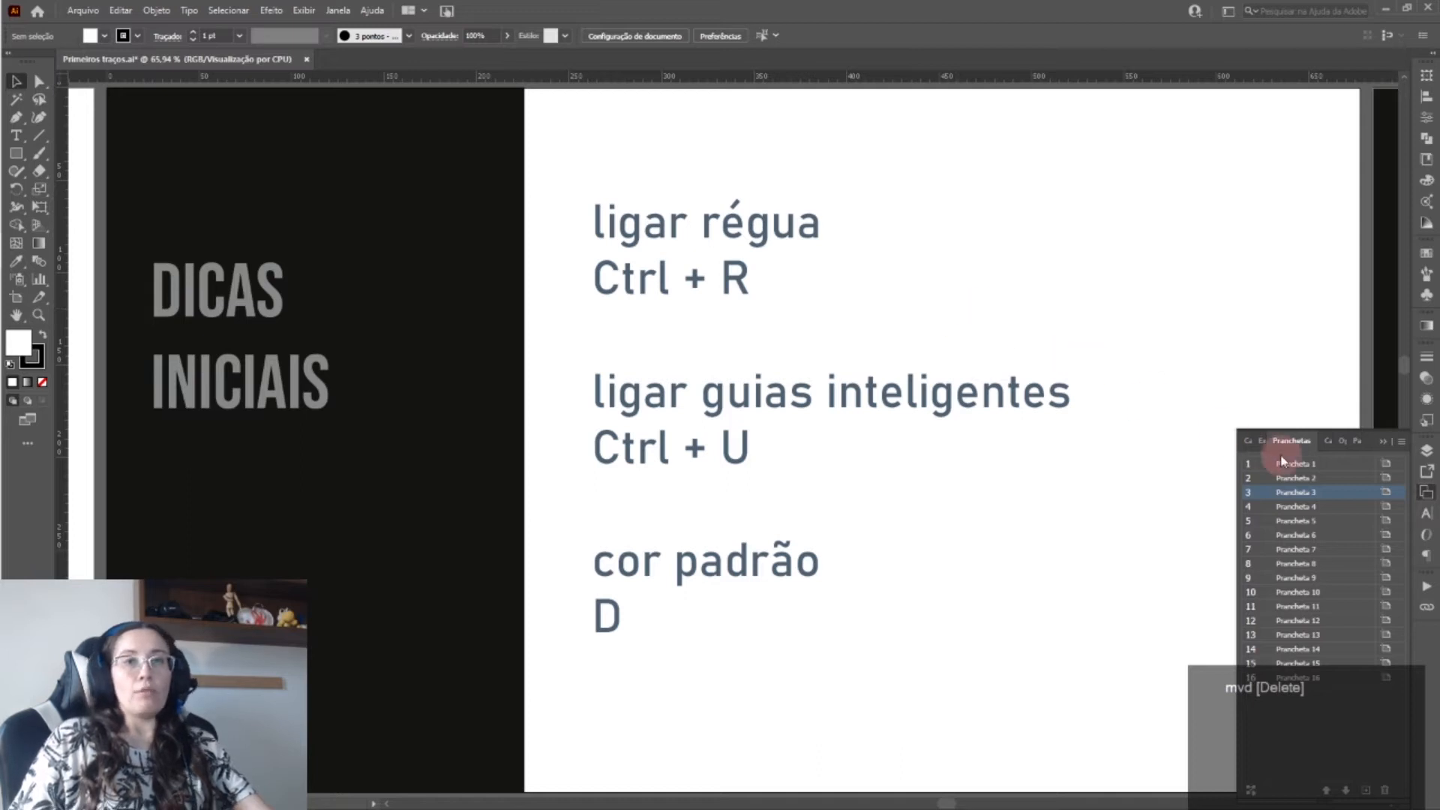
- View the line tools overview on Prancheta 4 and move on to Prancheta 5
{"action": "left_click", "coordinate": [1289, 510]}
{"action": "double_click", "coordinate": [1290, 508]}
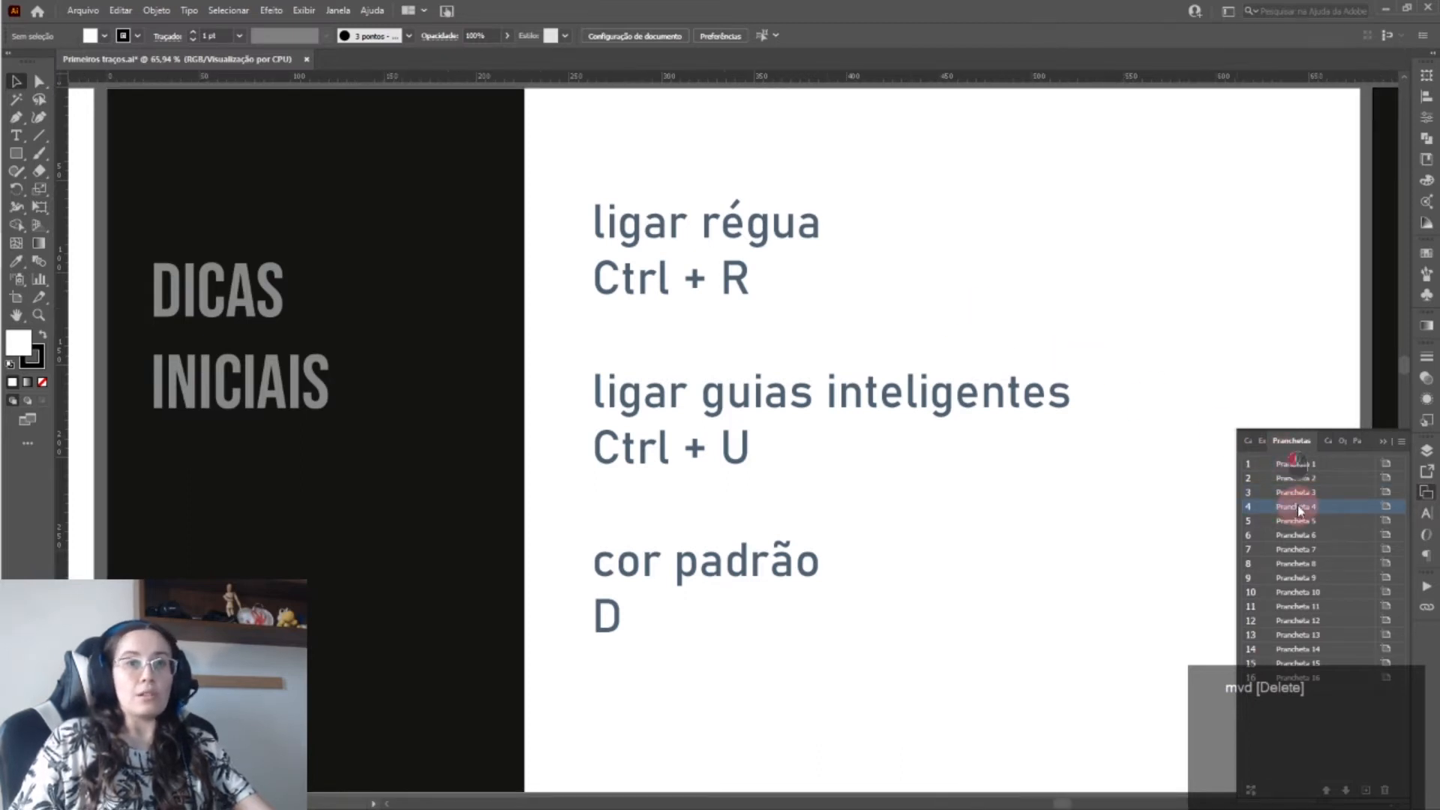
{"action": "left_click", "coordinate": [480, 337]}
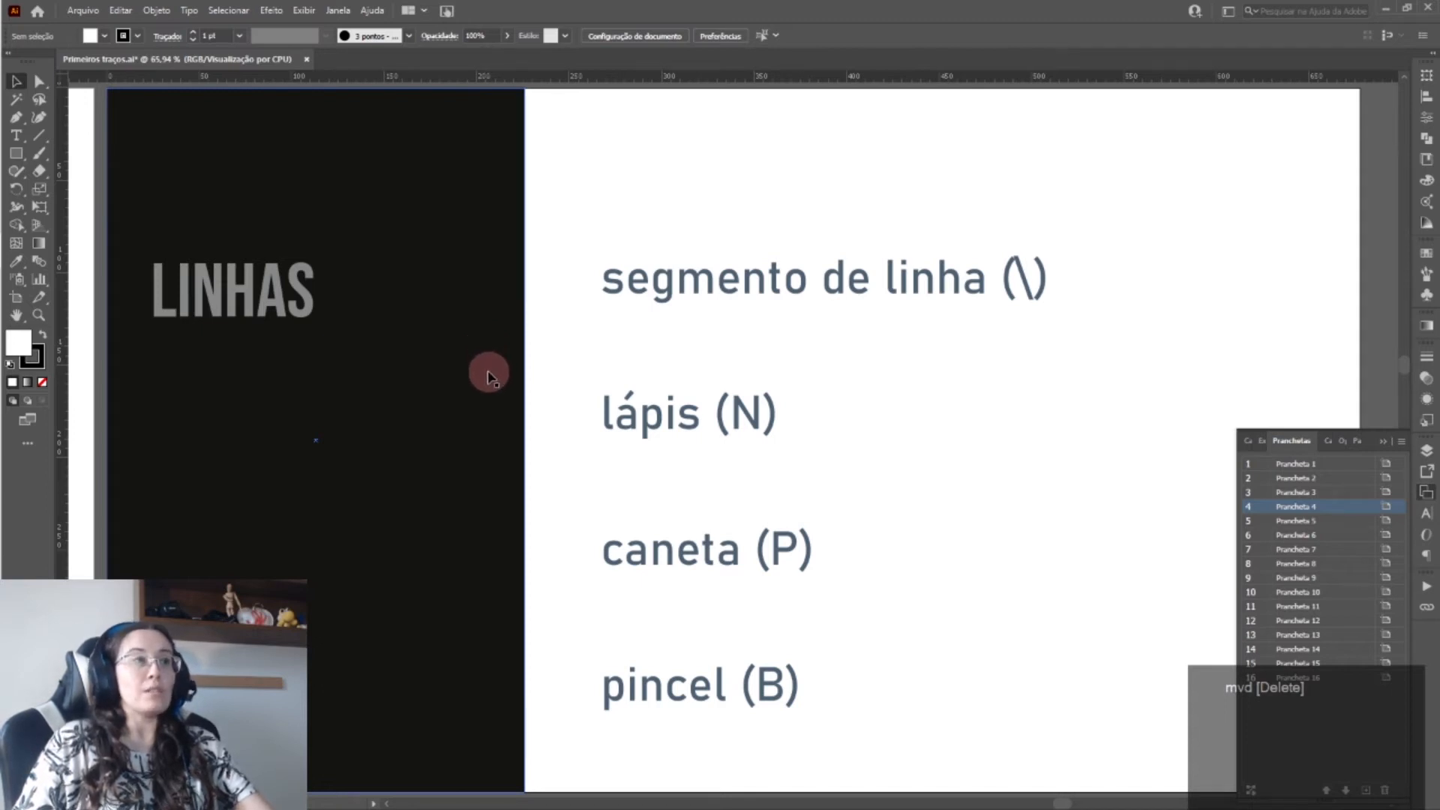
{"action": "left_click", "coordinate": [636, 180]}
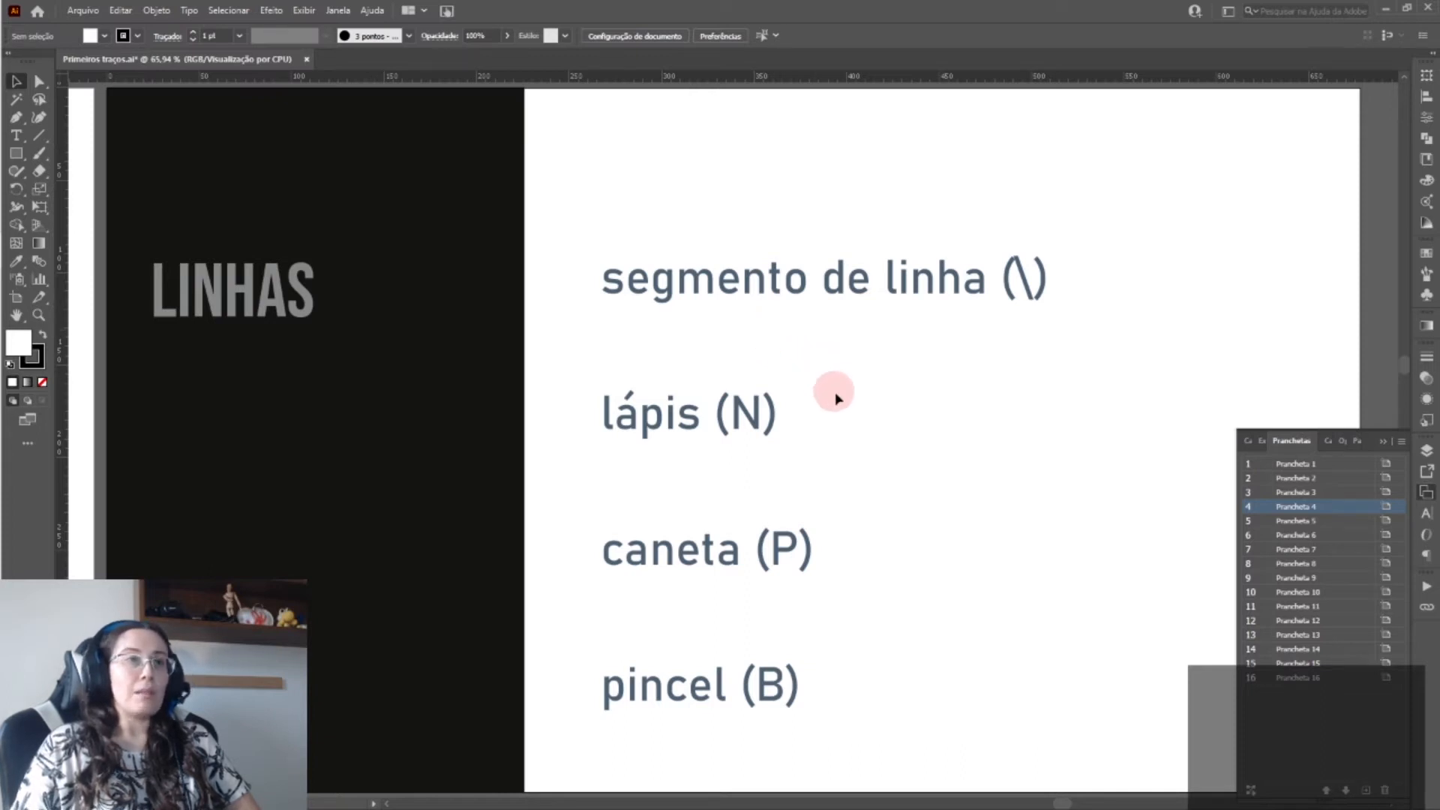
{"action": "double_click", "coordinate": [1305, 523]}
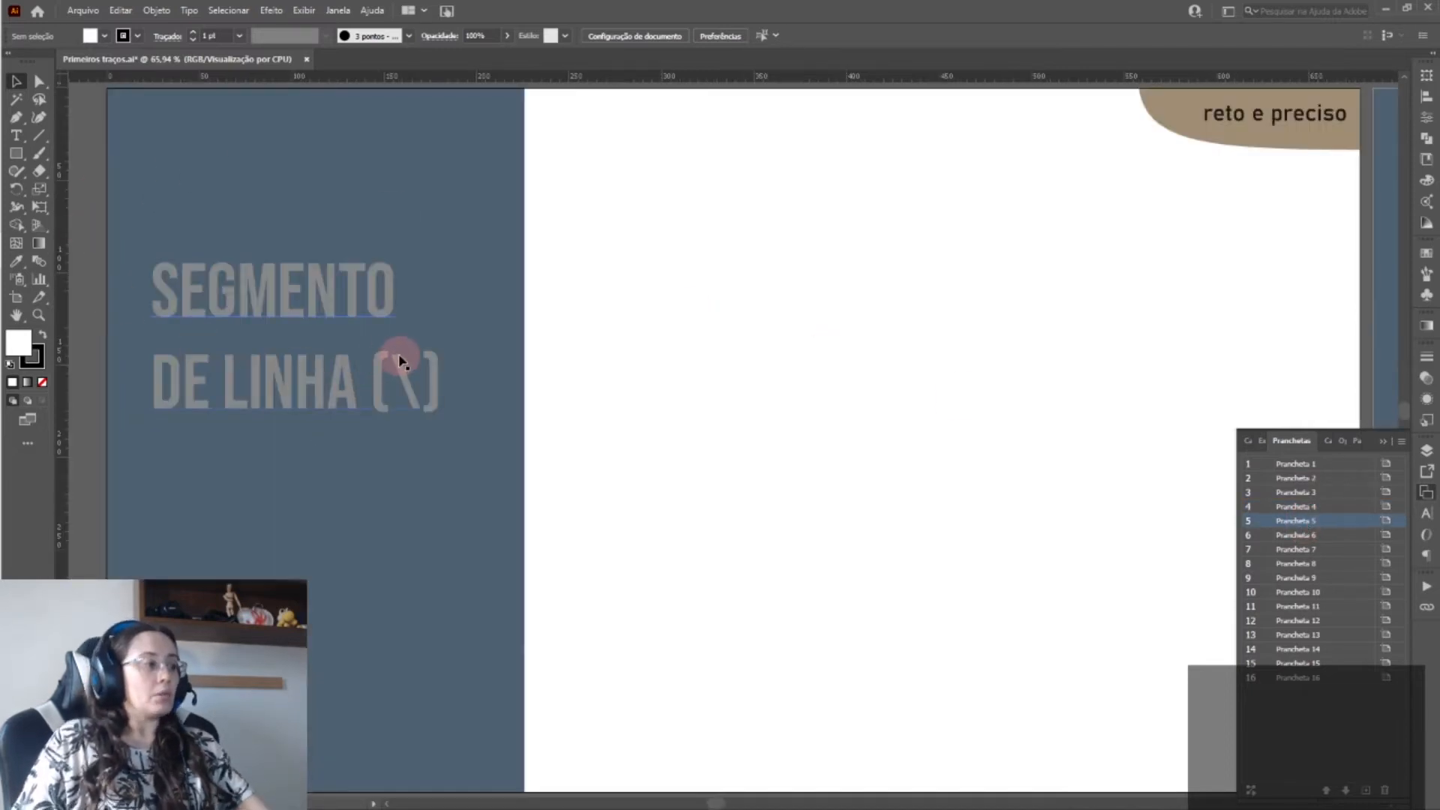
- Draw a diagonal line about 169 mm wide and 125 mm high with the Line Segment tool, and delete it
{"action": "key", "text": "backslash"}
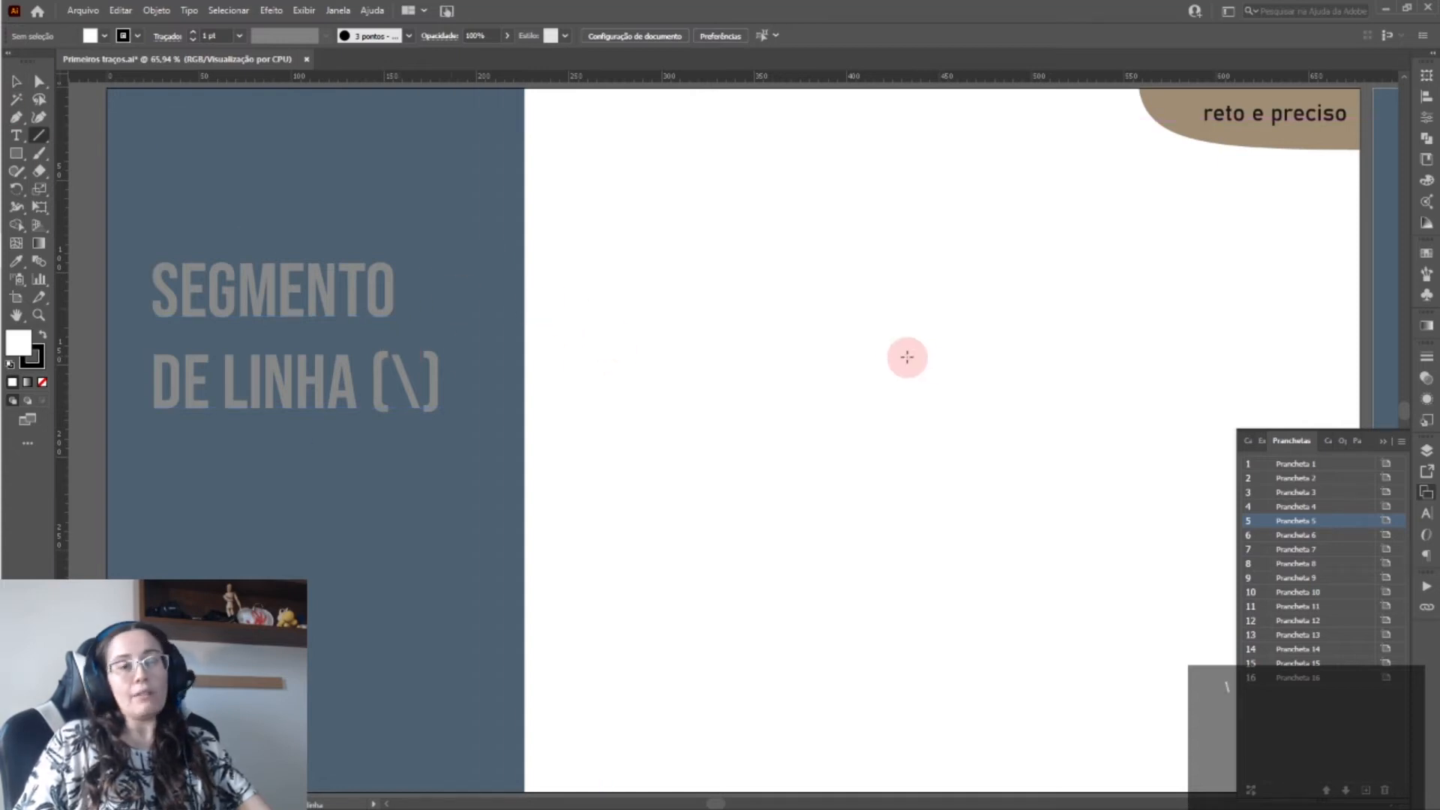
{"action": "left_click_drag", "start_coordinate": [753, 514], "coordinate": [1066, 287]}
{"action": "key", "text": "v"}
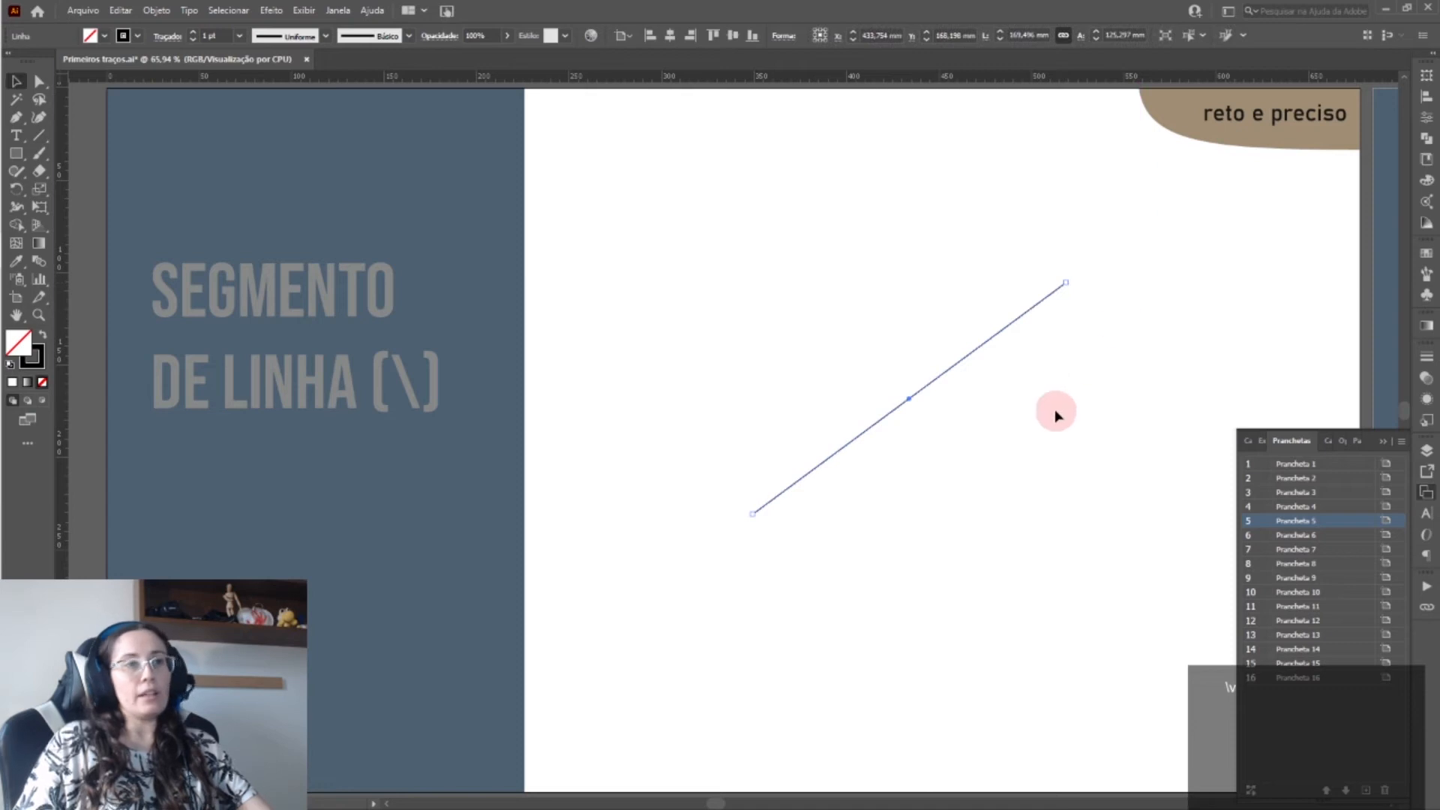
{"action": "left_click", "coordinate": [1053, 414]}
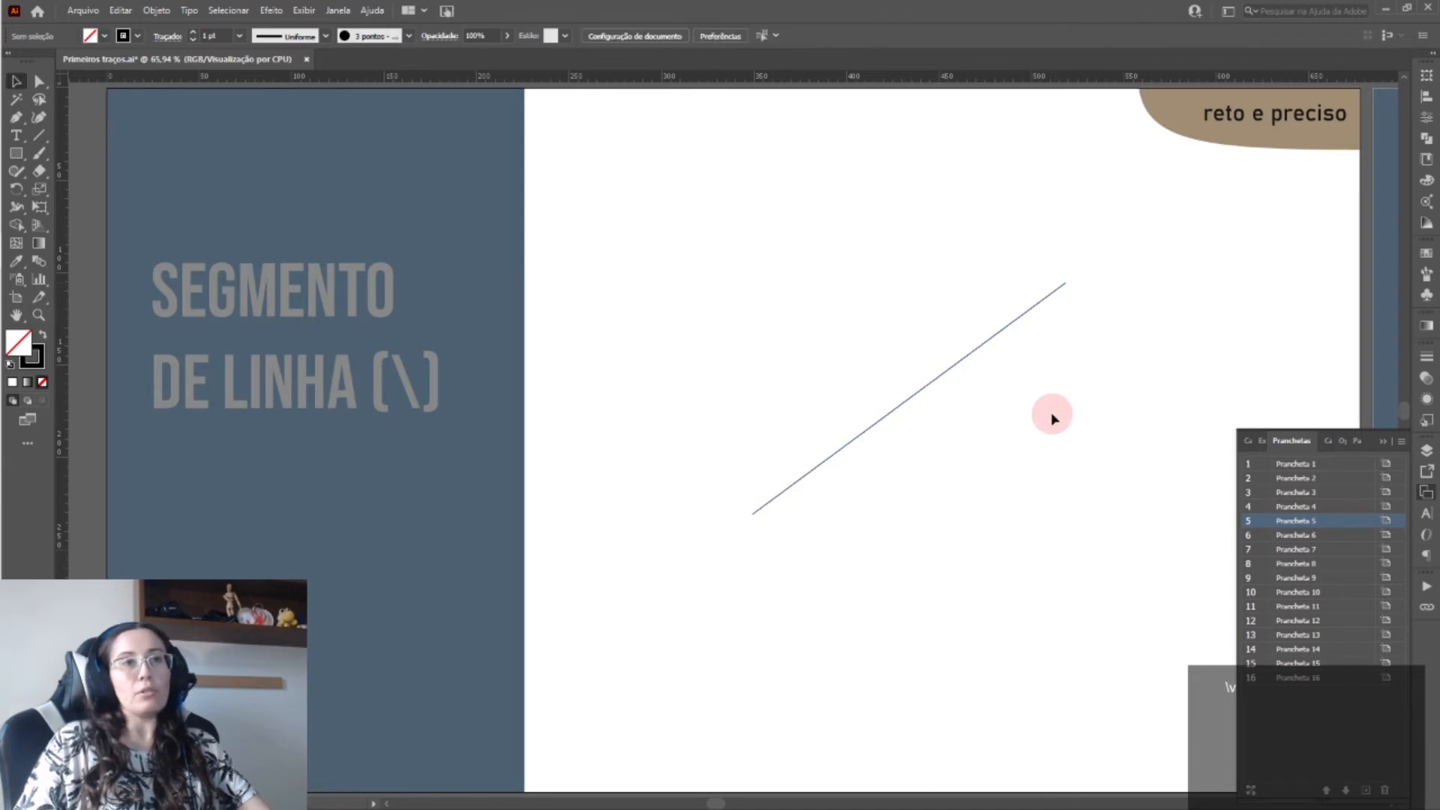
{"action": "left_click", "coordinate": [941, 381]}
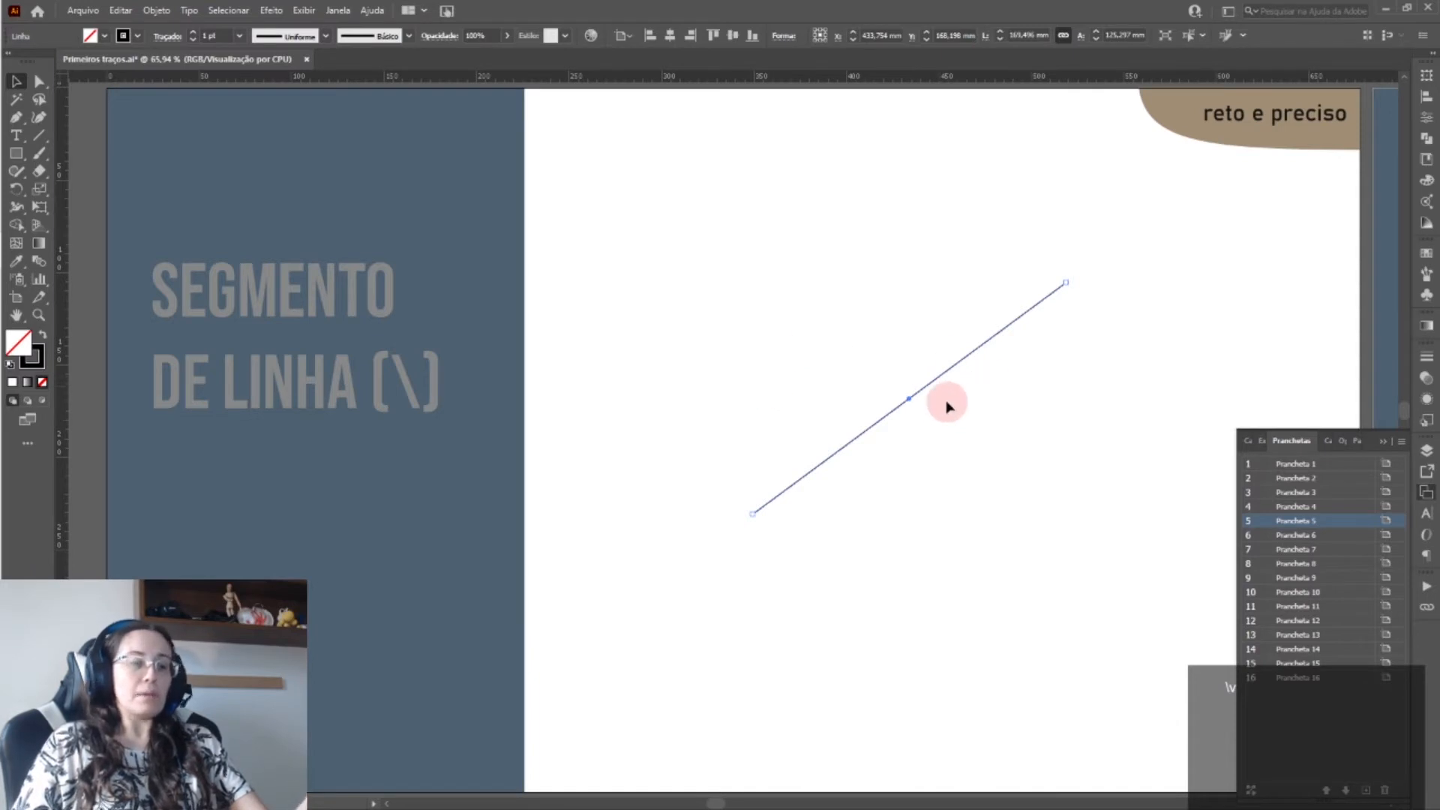
{"action": "key", "text": "Delete"}
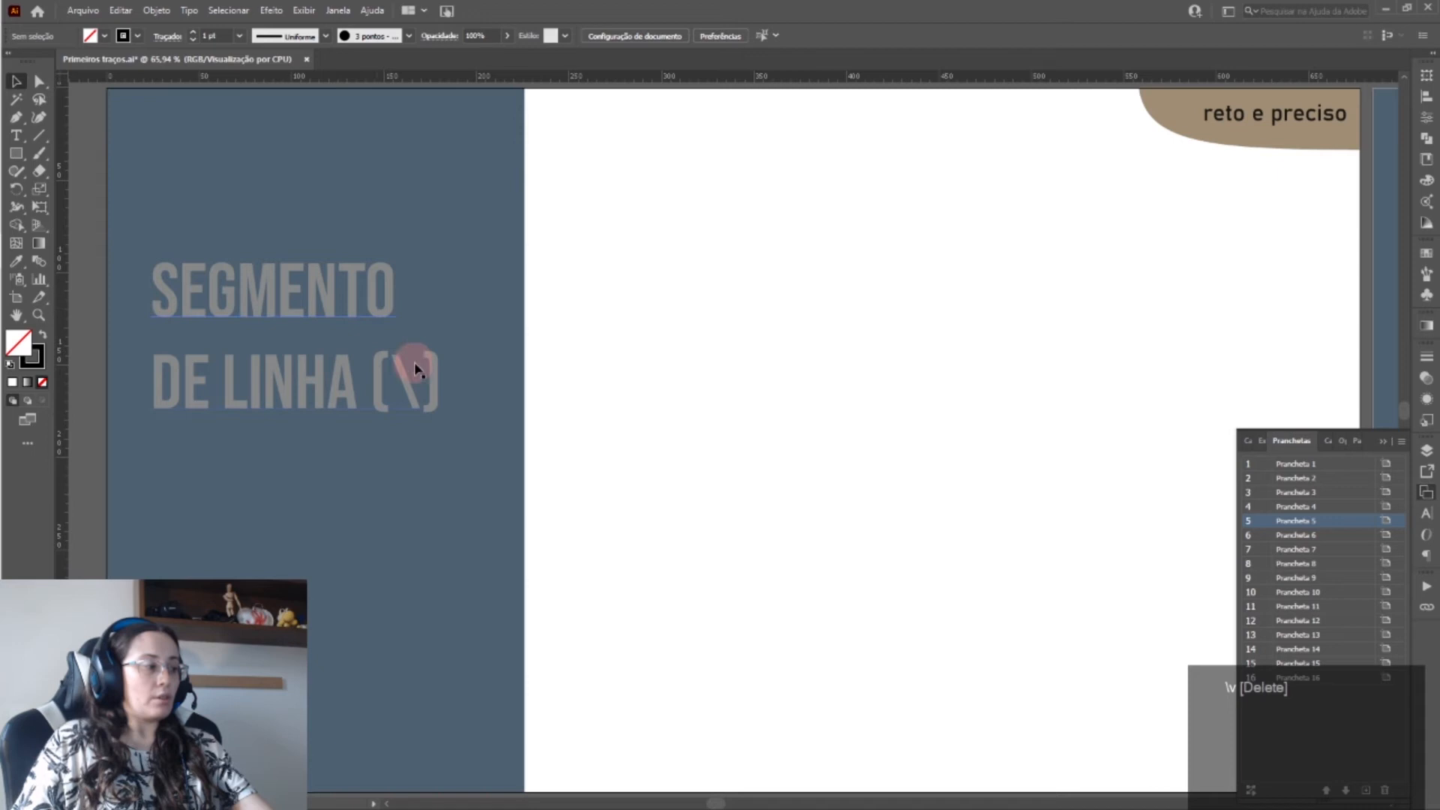
- Create a horizontal line segment on Prancheta 5 with a length of 200 mm and an angle of 0°
{"action": "key", "text": "backslash"}
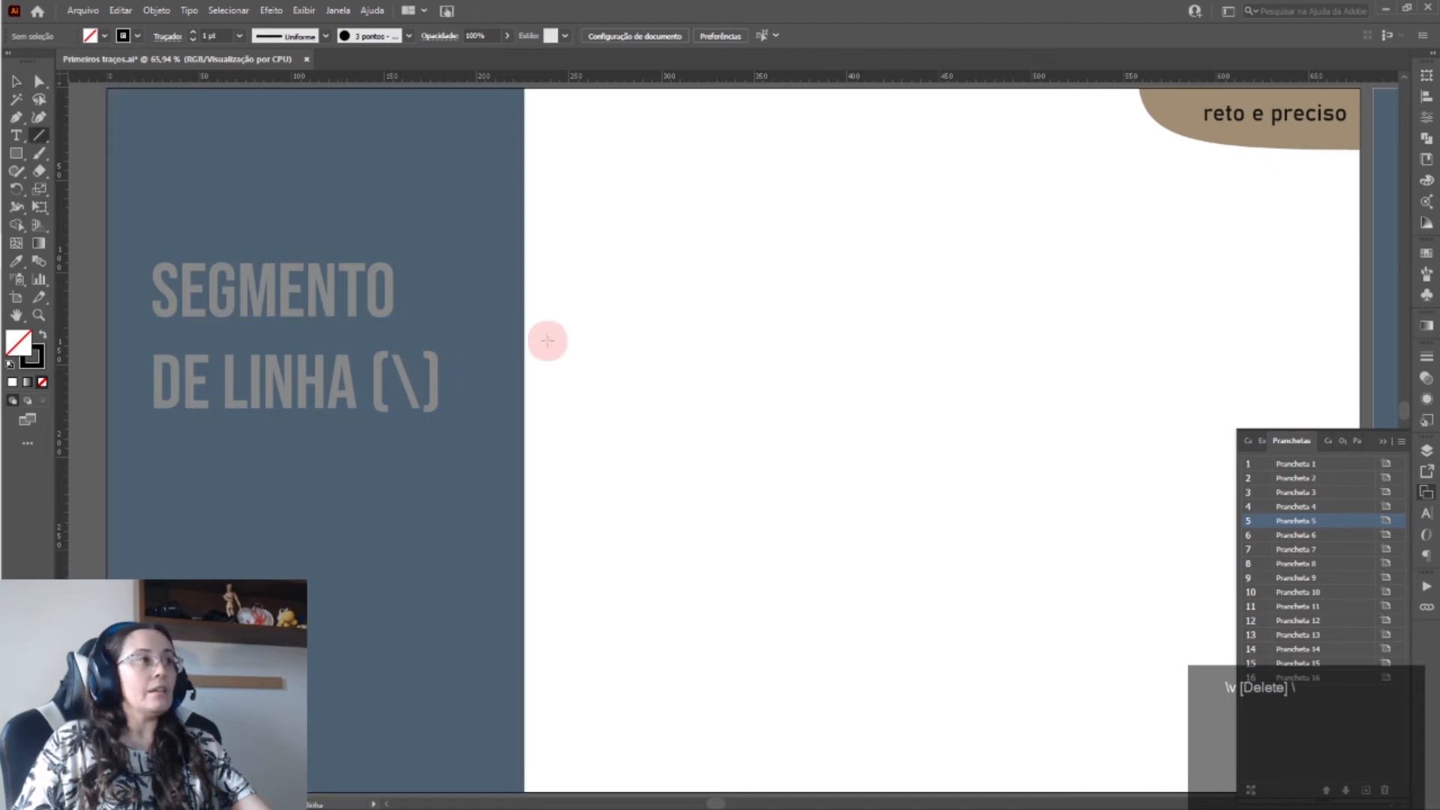
{"action": "left_click", "coordinate": [769, 315]}
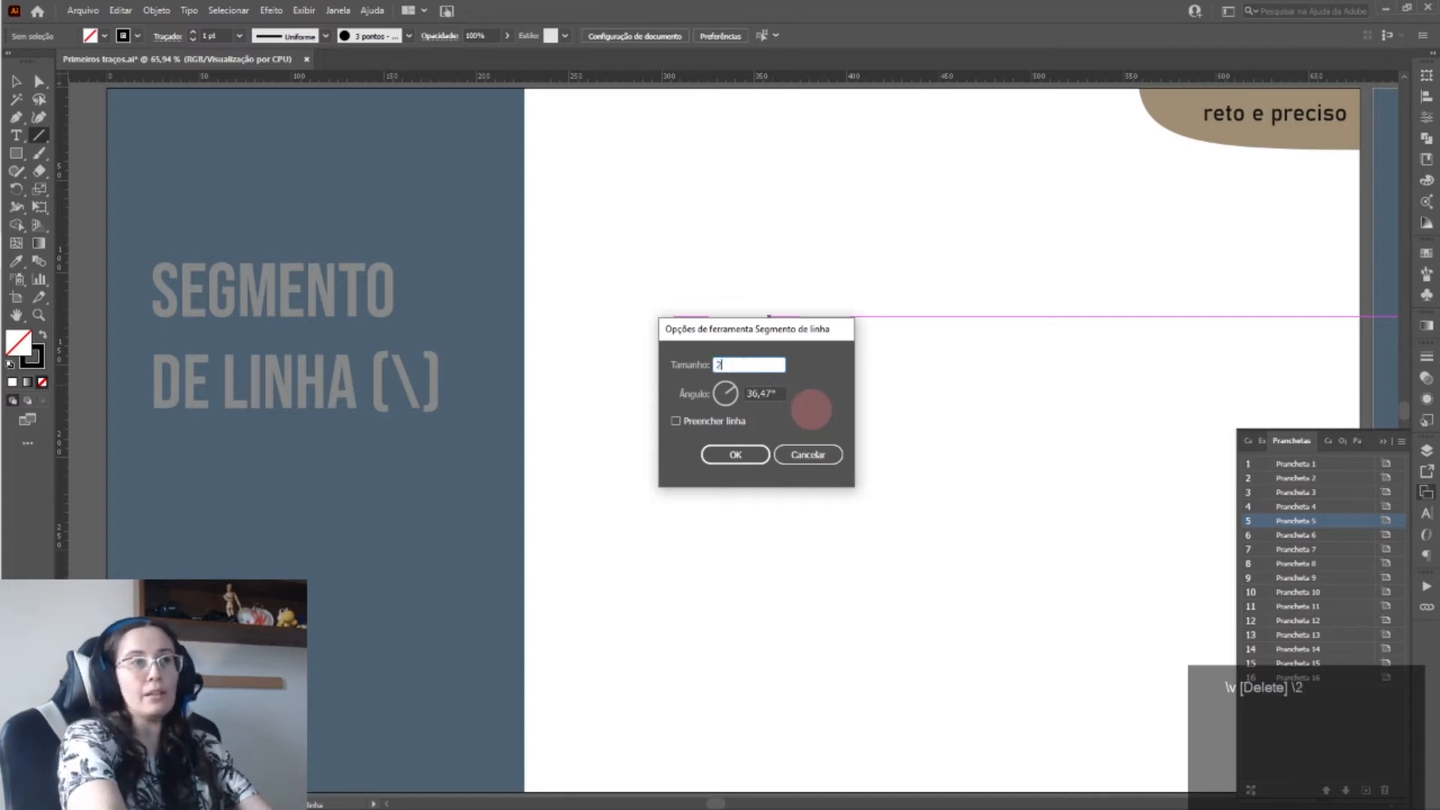
{"action": "key", "text": "Tab"}
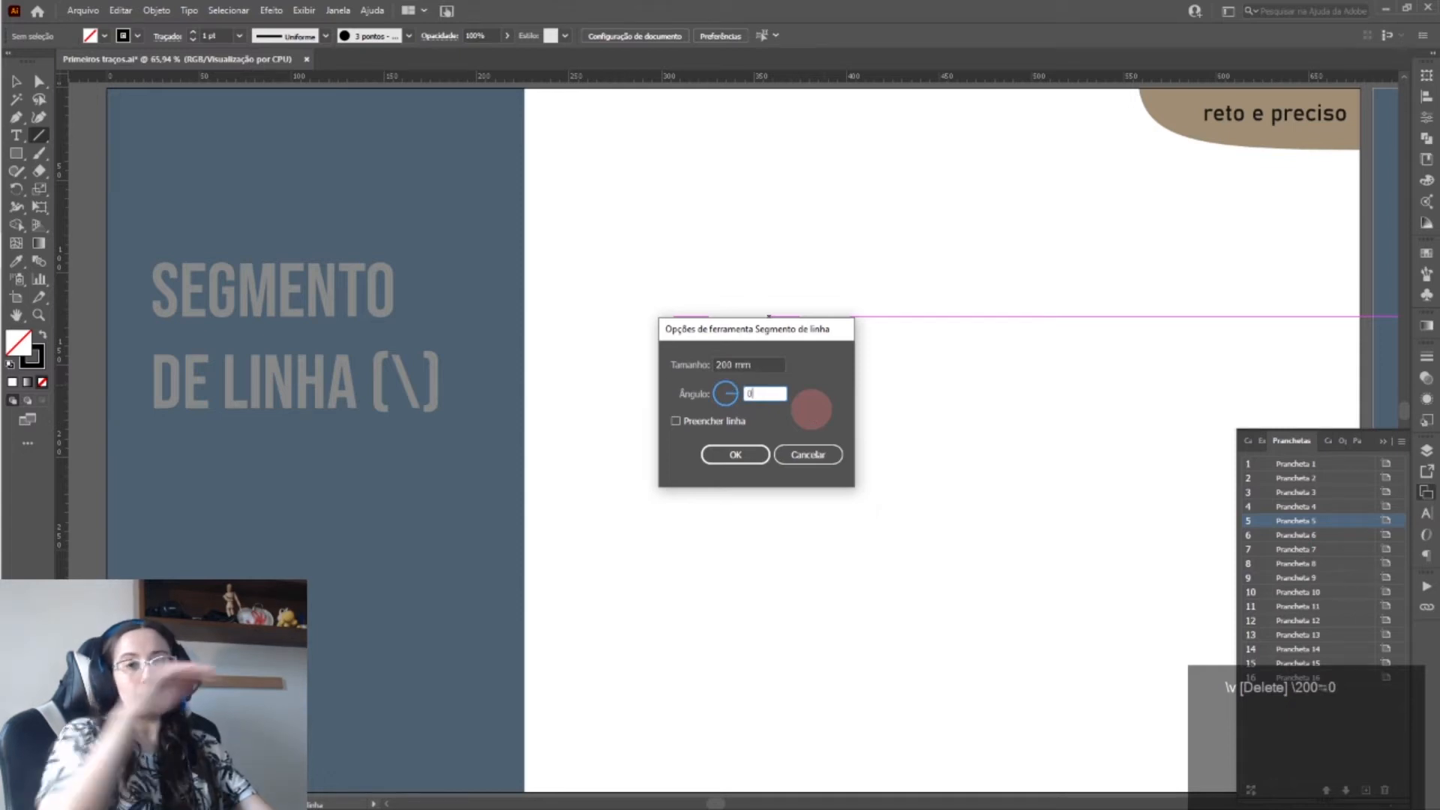
{"action": "key", "text": "Return"}
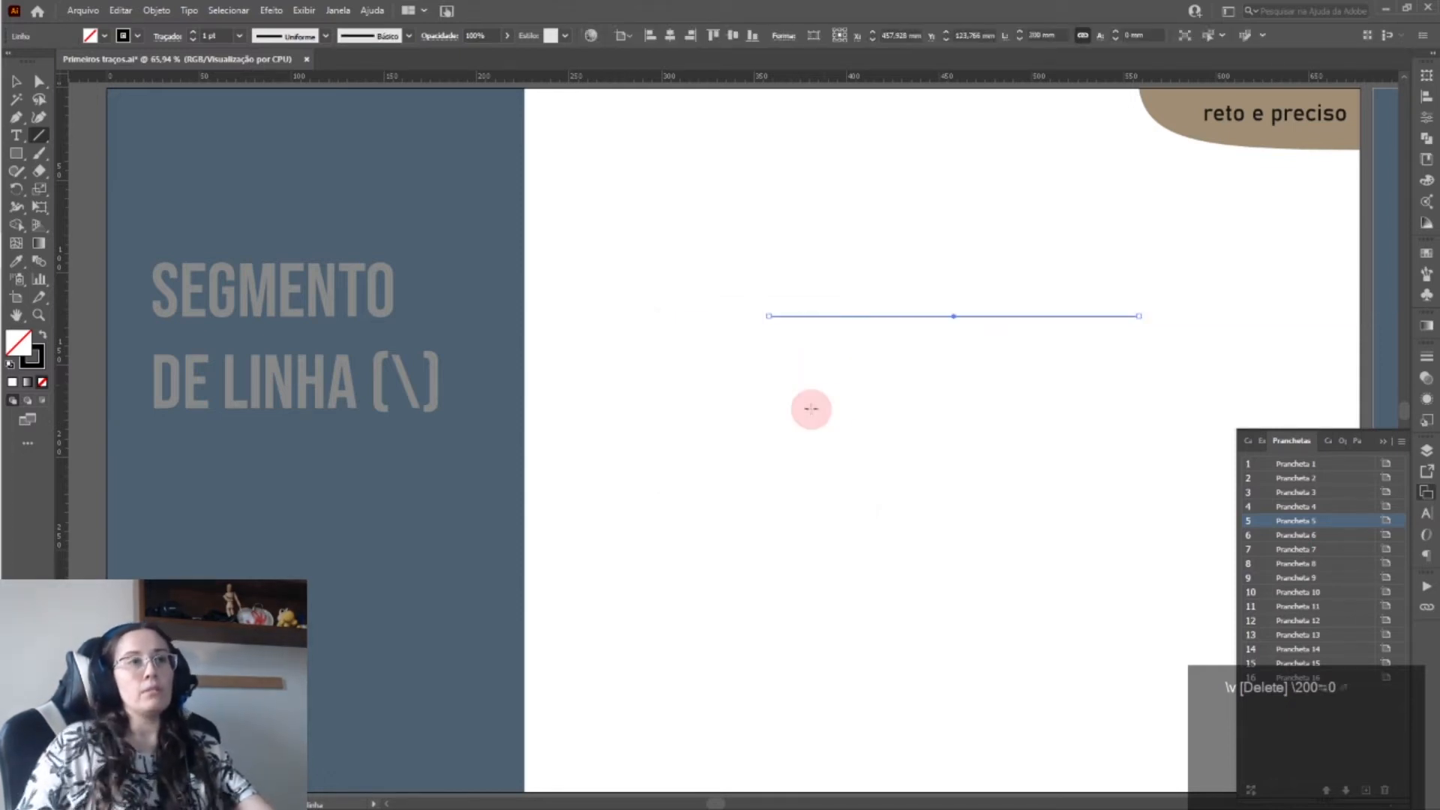
{"action": "key", "text": "v"}
{"action": "left_click", "coordinate": [837, 406]}
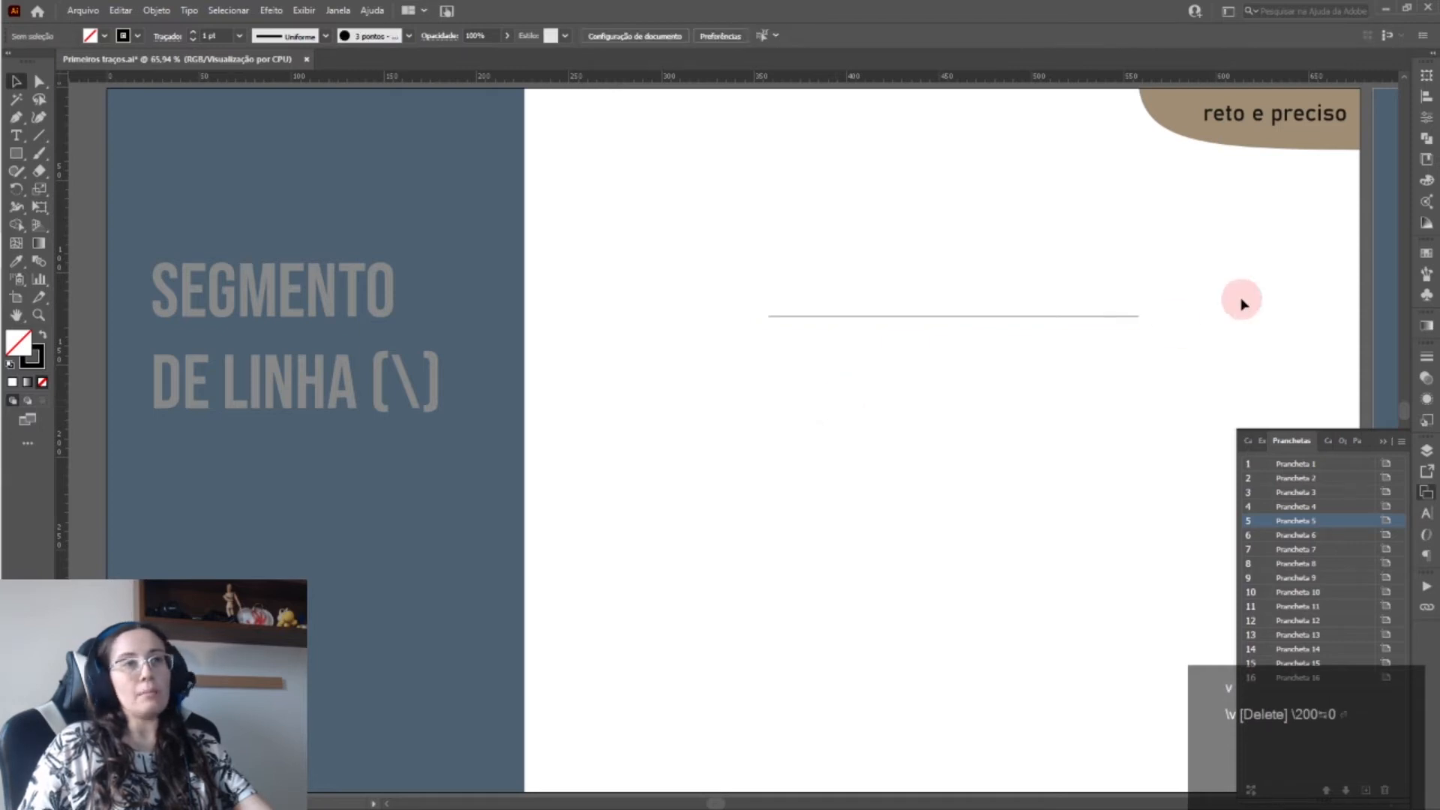
- Move the 200 mm horizontal line lower on the artboard and try selecting it with a marquee
{"action": "left_click_drag", "start_coordinate": [1005, 321], "coordinate": [1005, 423]}
{"action": "left_click", "coordinate": [917, 372]}
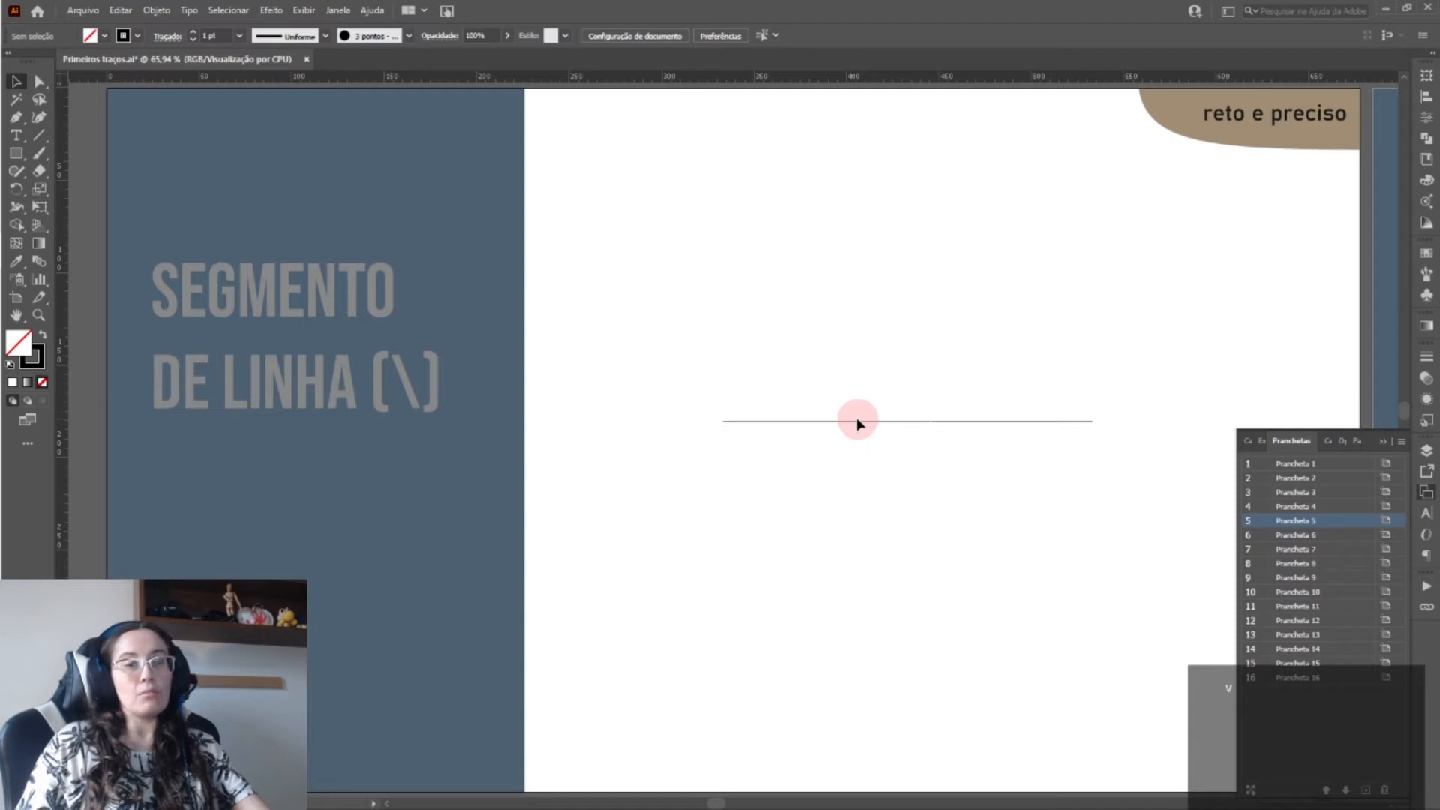
{"action": "left_click_drag", "start_coordinate": [820, 351], "coordinate": [892, 429]}
{"action": "left_click", "coordinate": [829, 453]}
- Draw a large winding freehand curve about 303 mm wide and 229 mm high on Prancheta 6 with the Pencil, and delete it
{"action": "left_click", "coordinate": [1295, 538]}
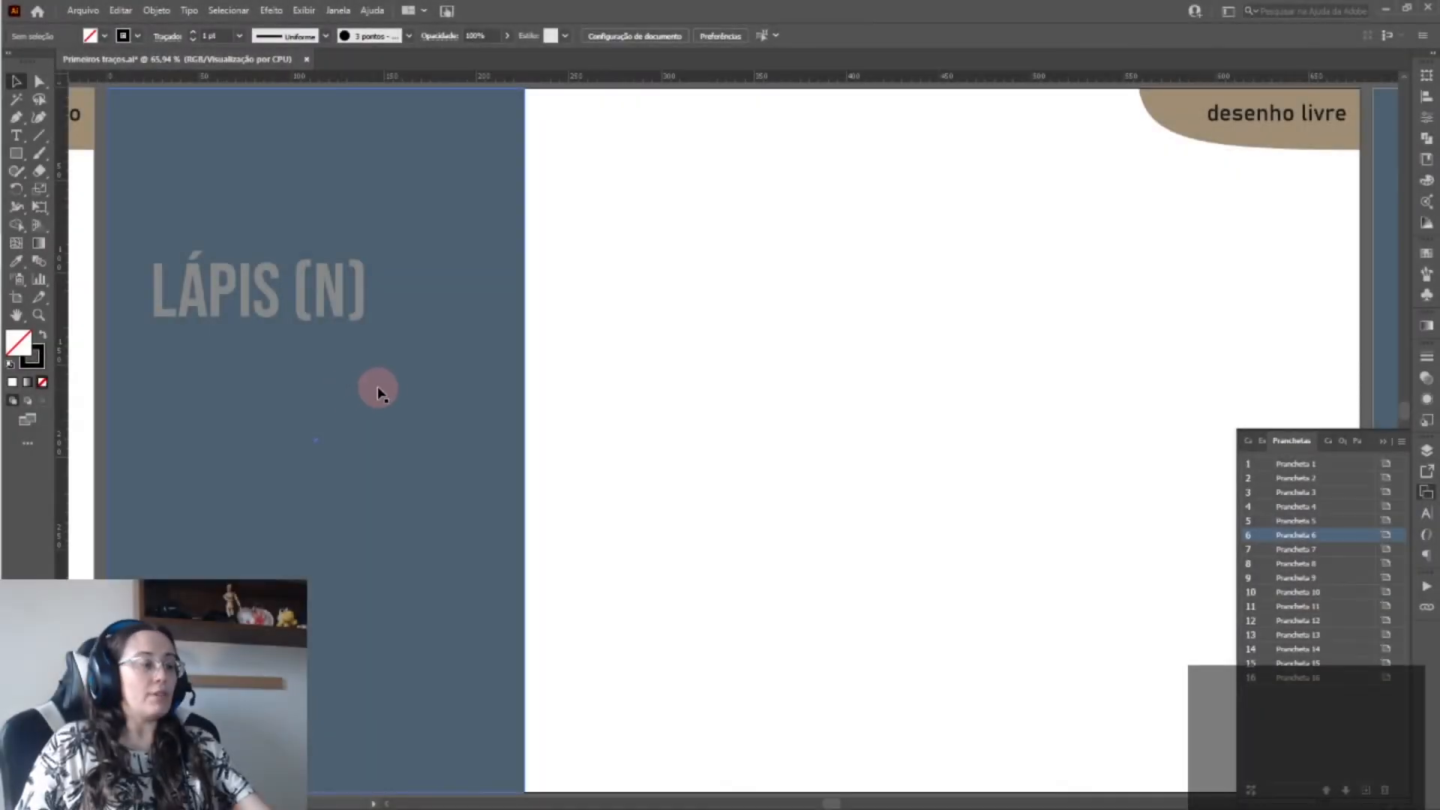
{"action": "key", "text": "n"}
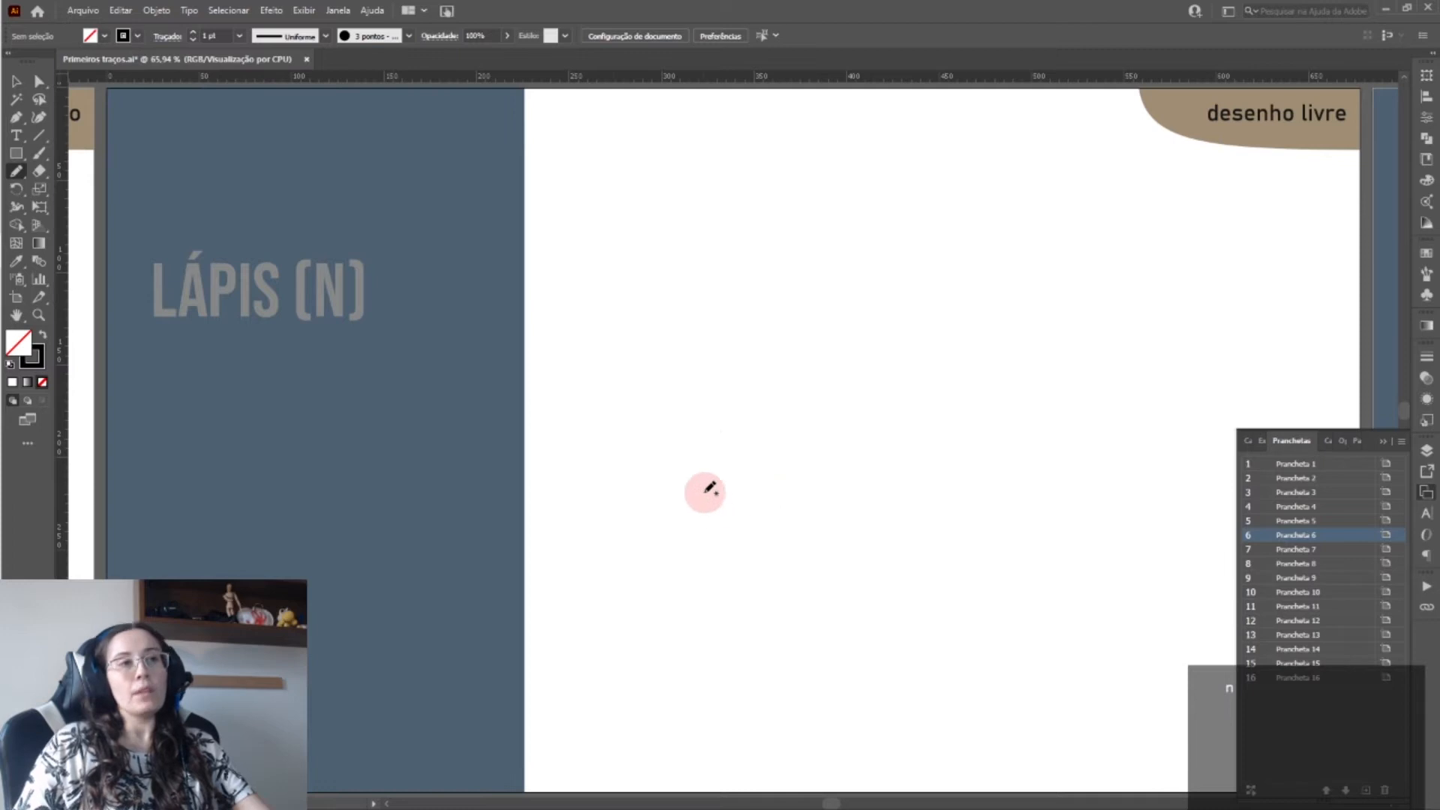
{"action": "mouse_move", "coordinate": [697, 432]}
{"action": "left_mouse_down"}
{"action": "mouse_move", "coordinate": [780, 420]}
{"action": "mouse_move", "coordinate": [911, 339]}
{"action": "mouse_move", "coordinate": [1120, 334]}
{"action": "mouse_move", "coordinate": [877, 239]}
{"action": "mouse_move", "coordinate": [1165, 270]}
{"action": "mouse_move", "coordinate": [1078, 537]}
{"action": "mouse_move", "coordinate": [834, 550]}
{"action": "mouse_move", "coordinate": [679, 409]}
{"action": "left_mouse_up"}
{"action": "key", "text": "v"}
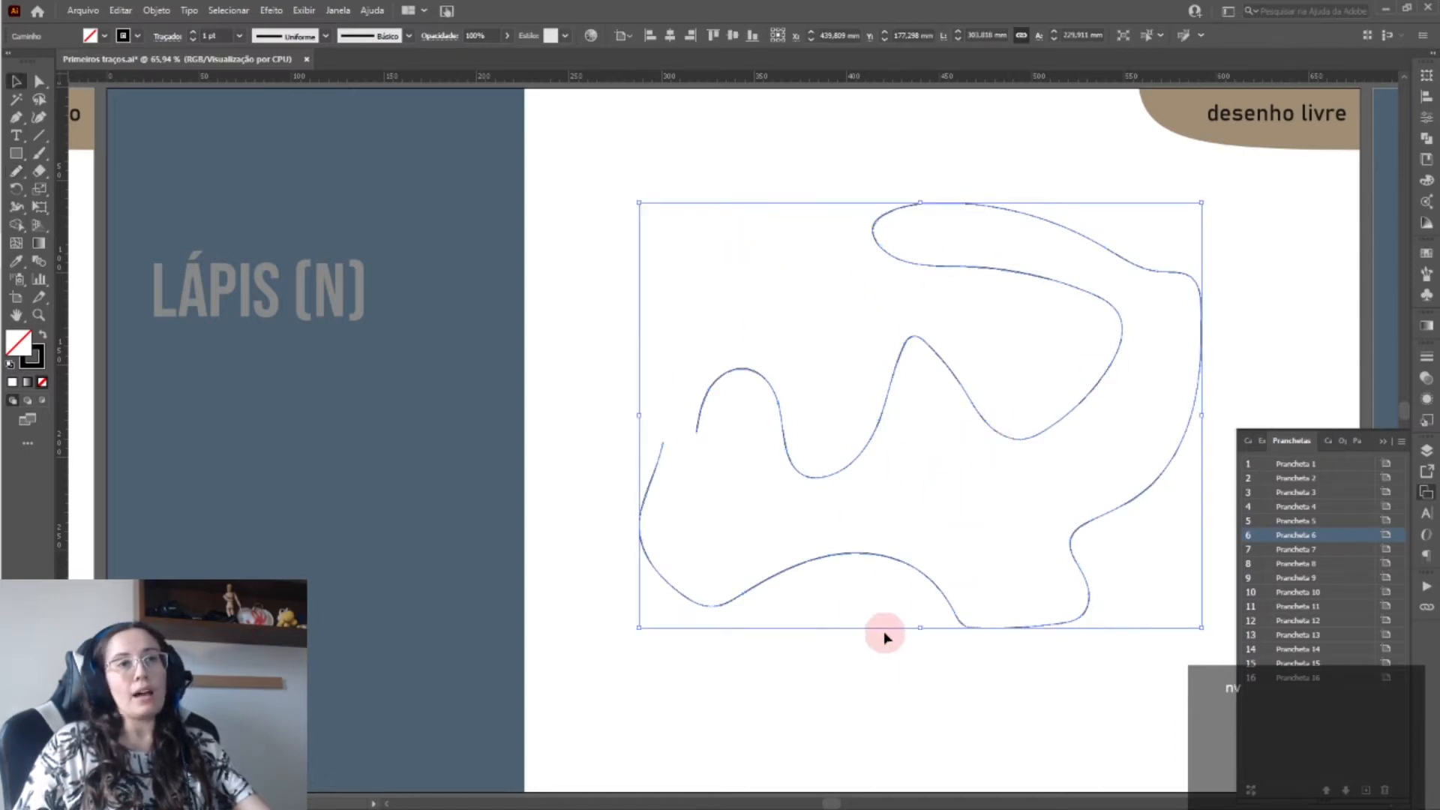
{"action": "key", "text": "Delete"}
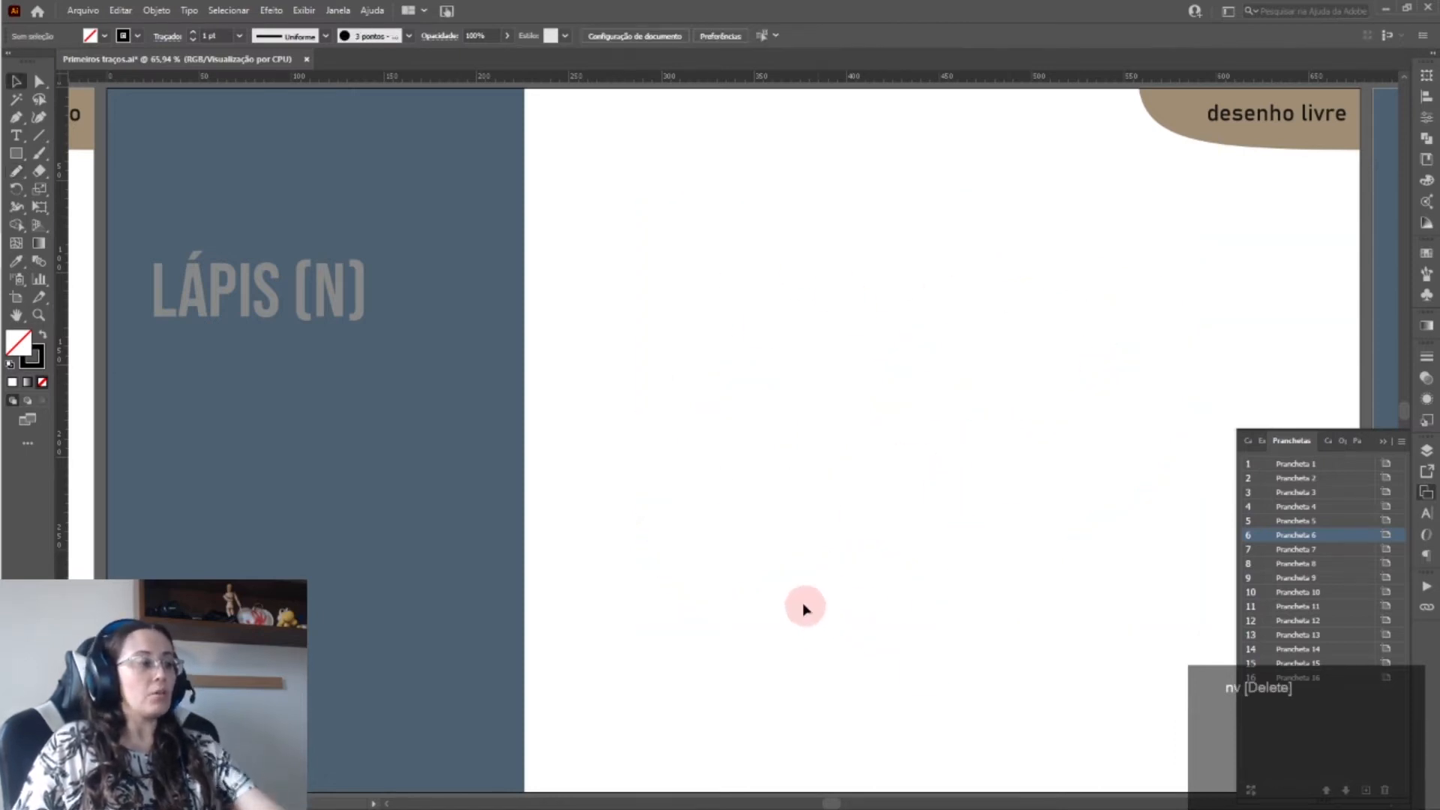
- Draw a wavy freehand line about 291 mm wide and 104 mm high on Prancheta 6 with the Pencil
{"action": "key", "text": "n"}
{"action": "mouse_move", "coordinate": [675, 446]}
{"action": "left_mouse_down"}
{"action": "mouse_move", "coordinate": [781, 362]}
{"action": "mouse_move", "coordinate": [923, 306]}
{"action": "mouse_move", "coordinate": [1184, 287]}
{"action": "mouse_move", "coordinate": [1215, 255]}
{"action": "left_mouse_up"}
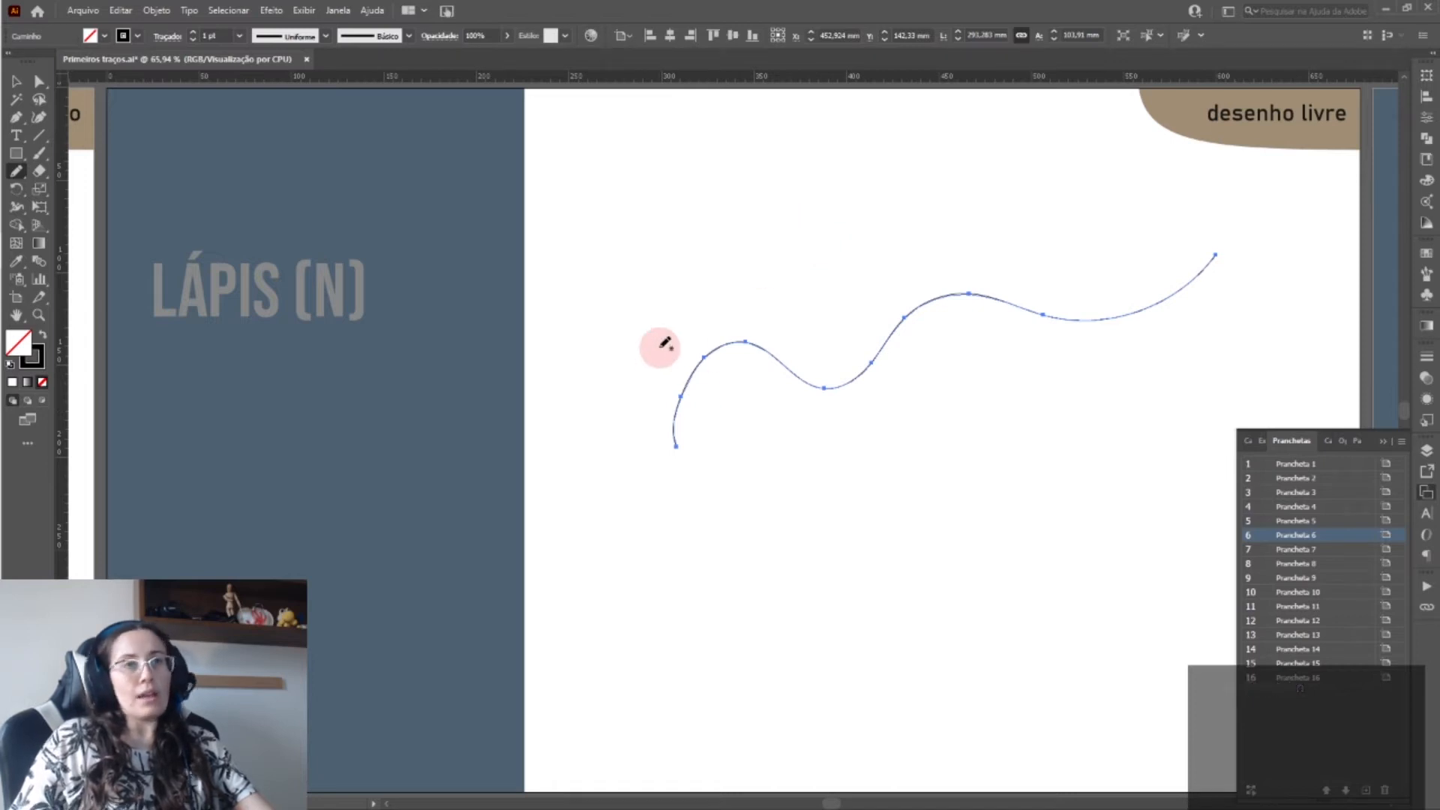
- Draw a three-point path of two straight segments on Prancheta 7 with the Pen tool, about 189 mm wide and 133 mm high
{"action": "double_click", "coordinate": [1318, 550]}
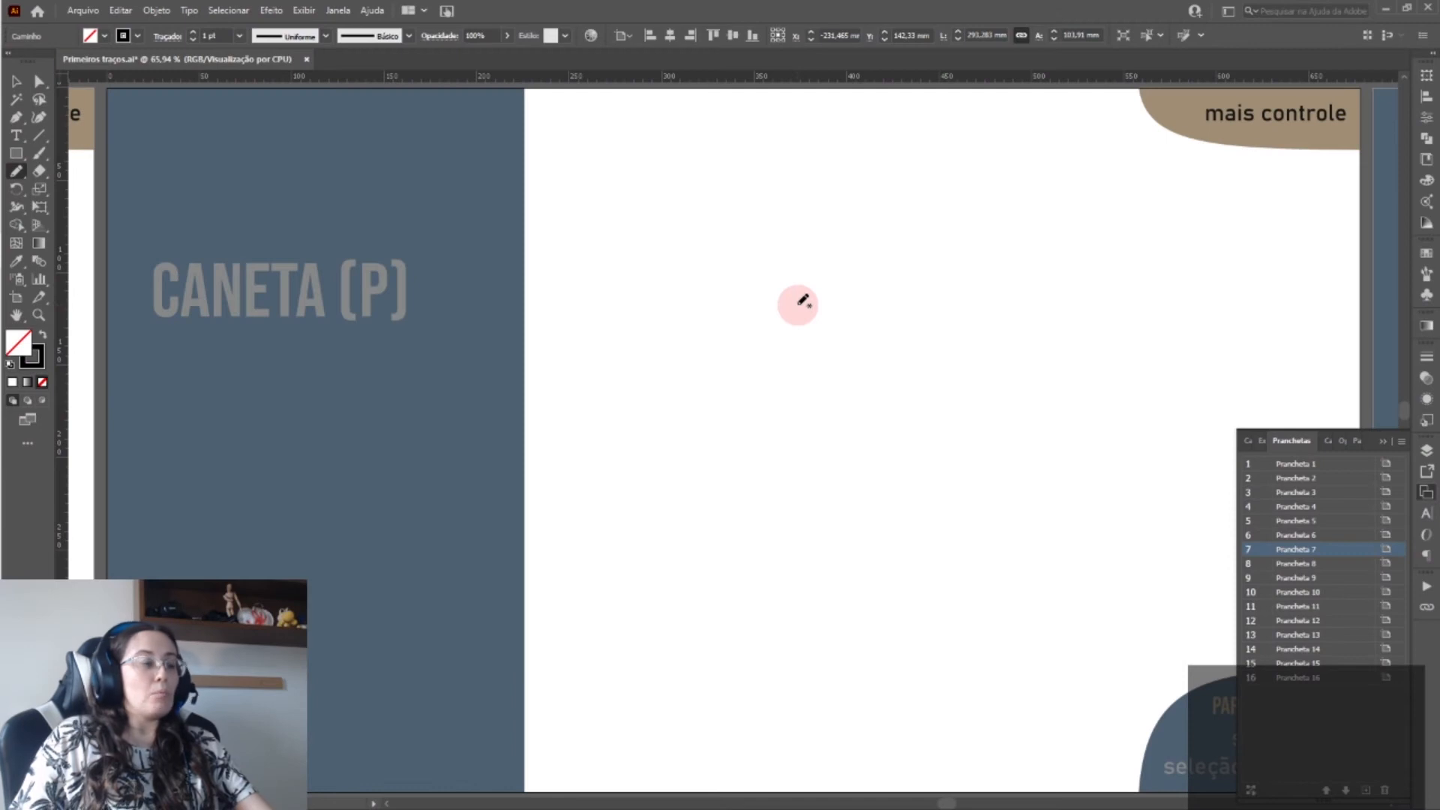
{"action": "key", "text": "p"}
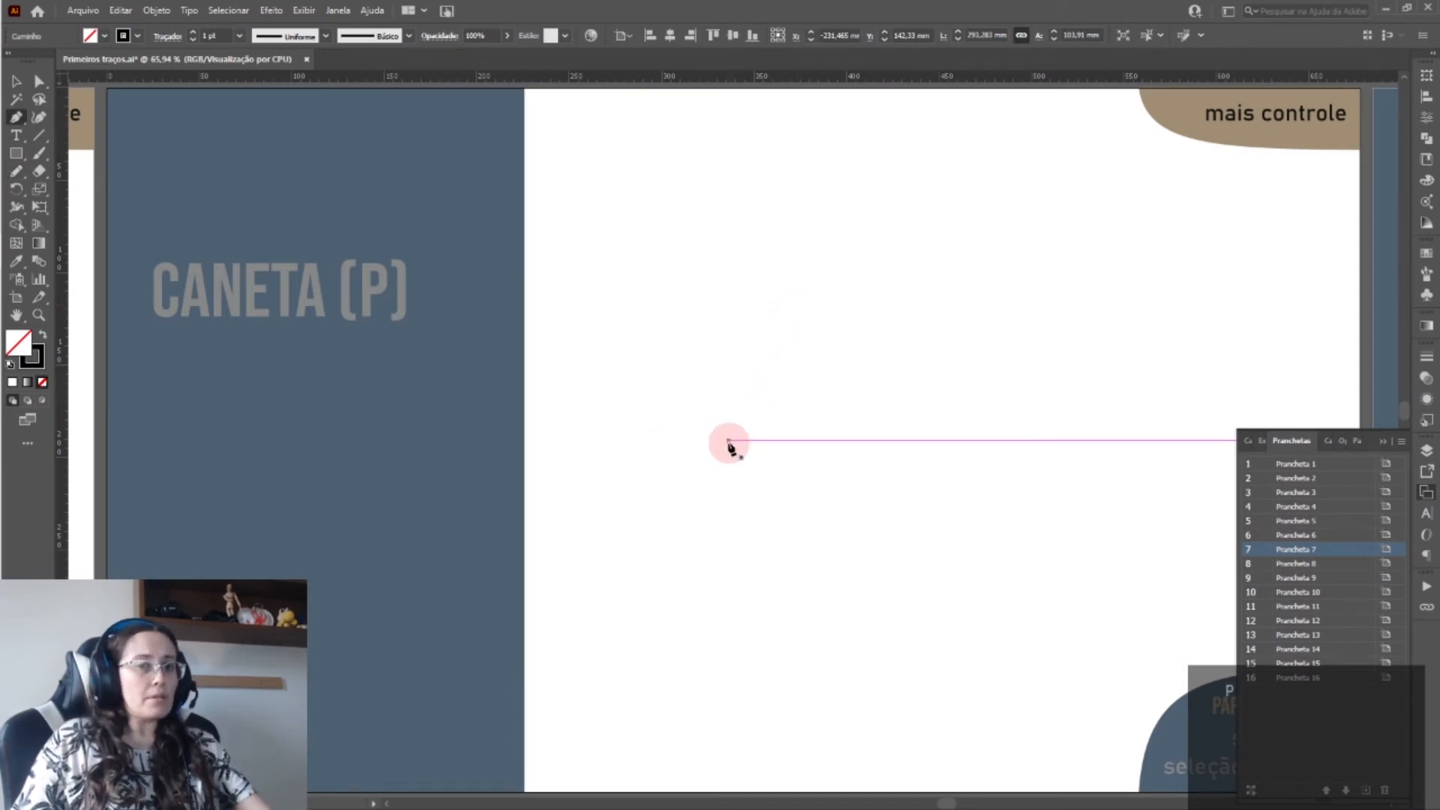
{"action": "left_click", "coordinate": [682, 440]}
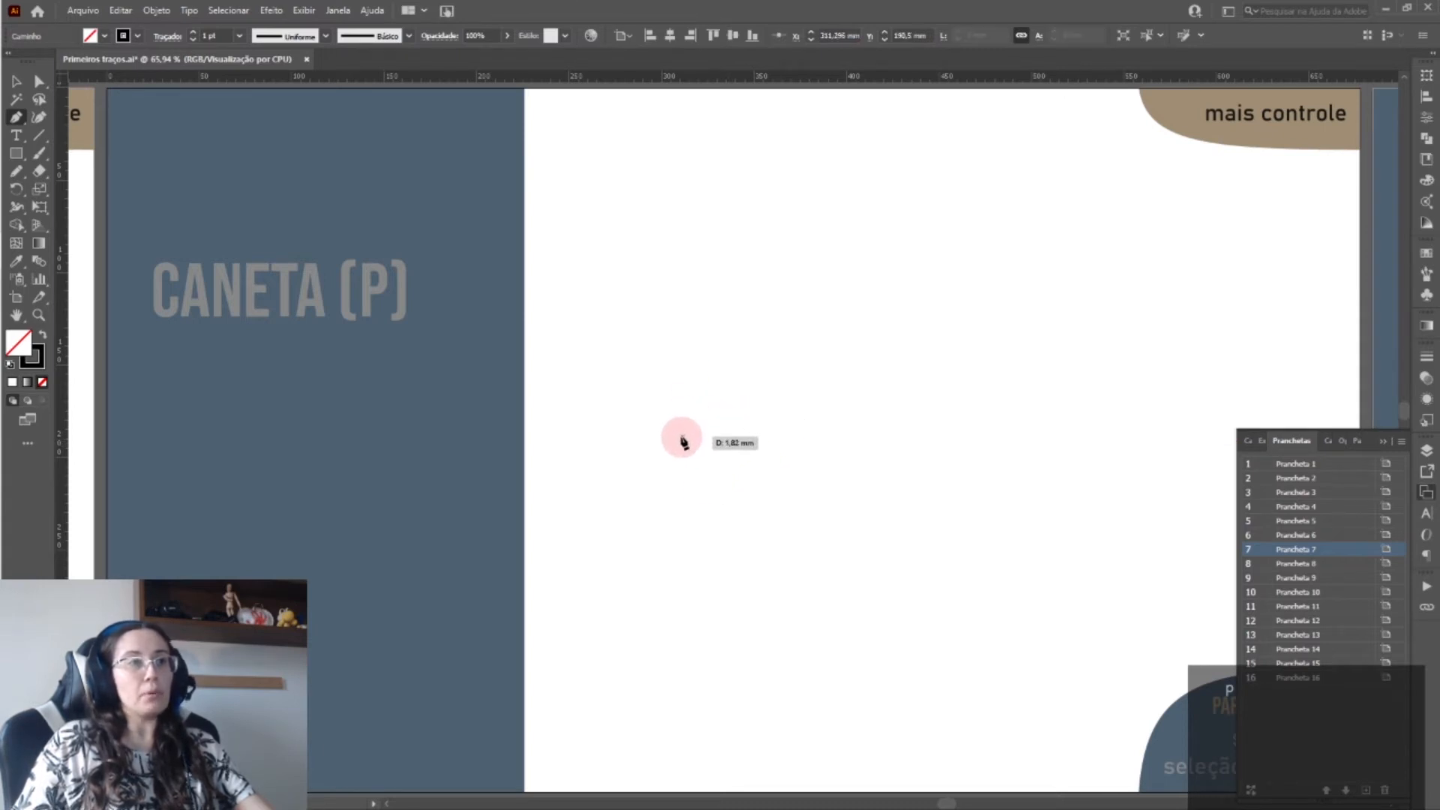
{"action": "left_click", "coordinate": [860, 194]}
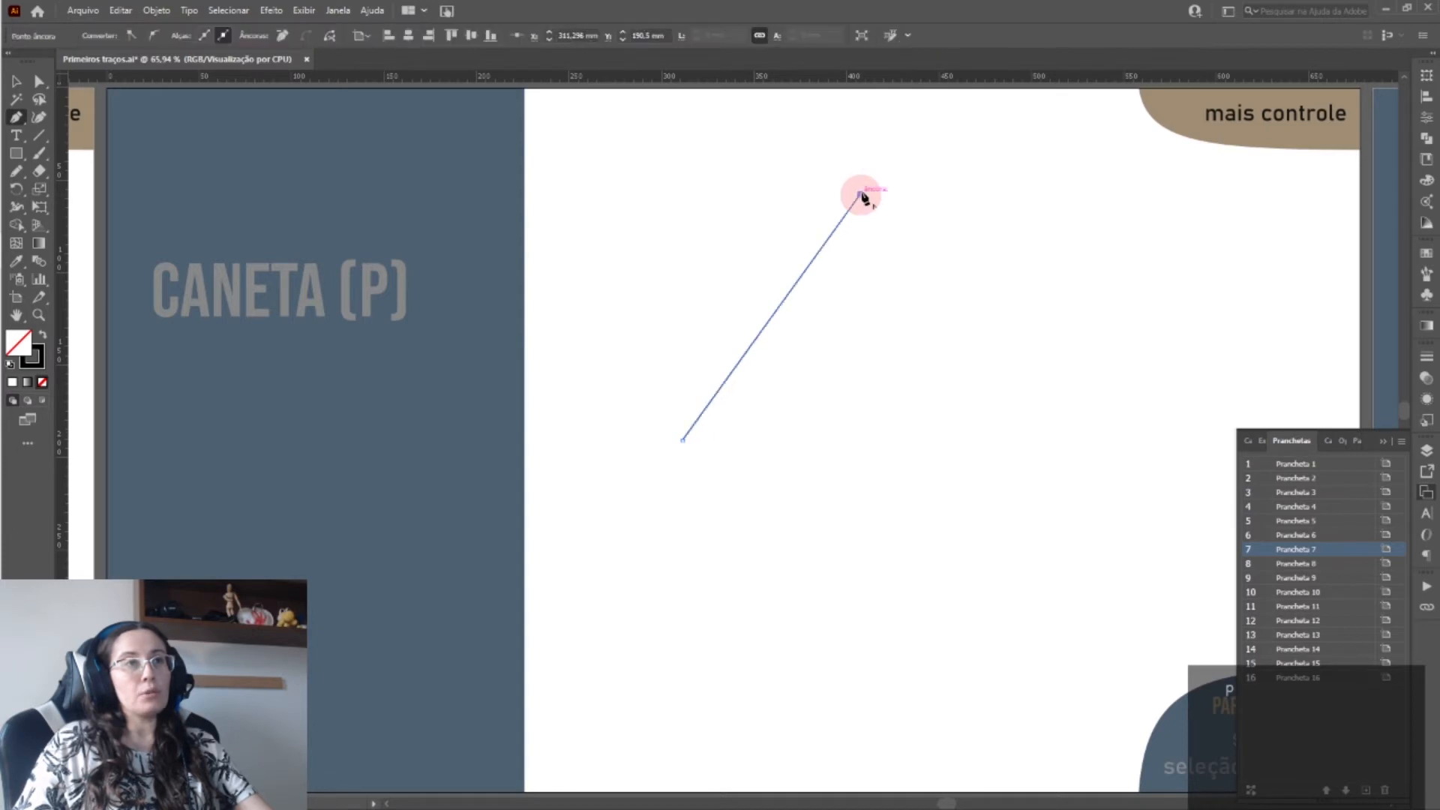
{"action": "left_click", "coordinate": [1033, 209]}
{"action": "key", "text": "Escape"}
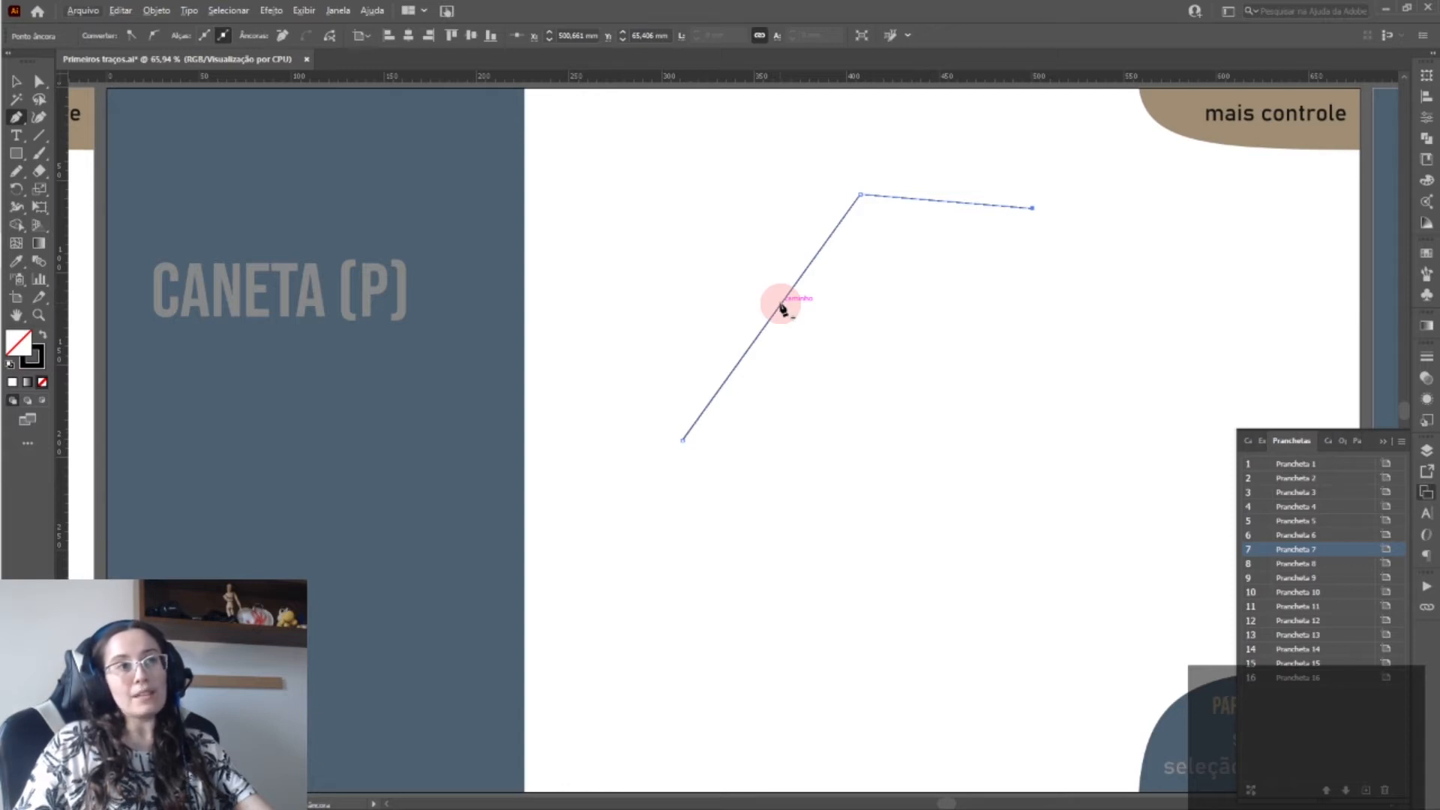
- Add an anchor point in the middle of the diagonal segment and remove it again
{"action": "left_click", "coordinate": [780, 306]}
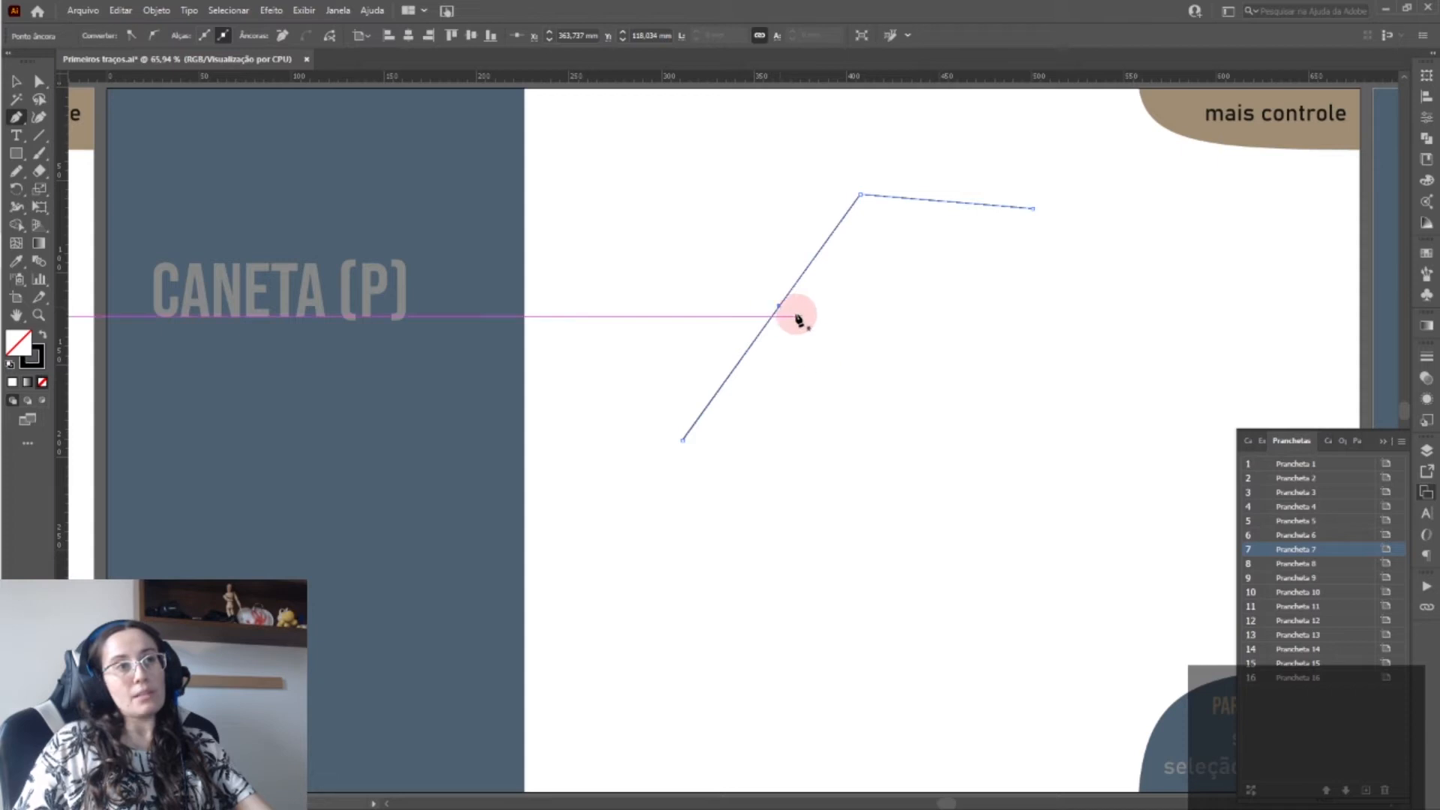
{"action": "left_click", "coordinate": [784, 315]}
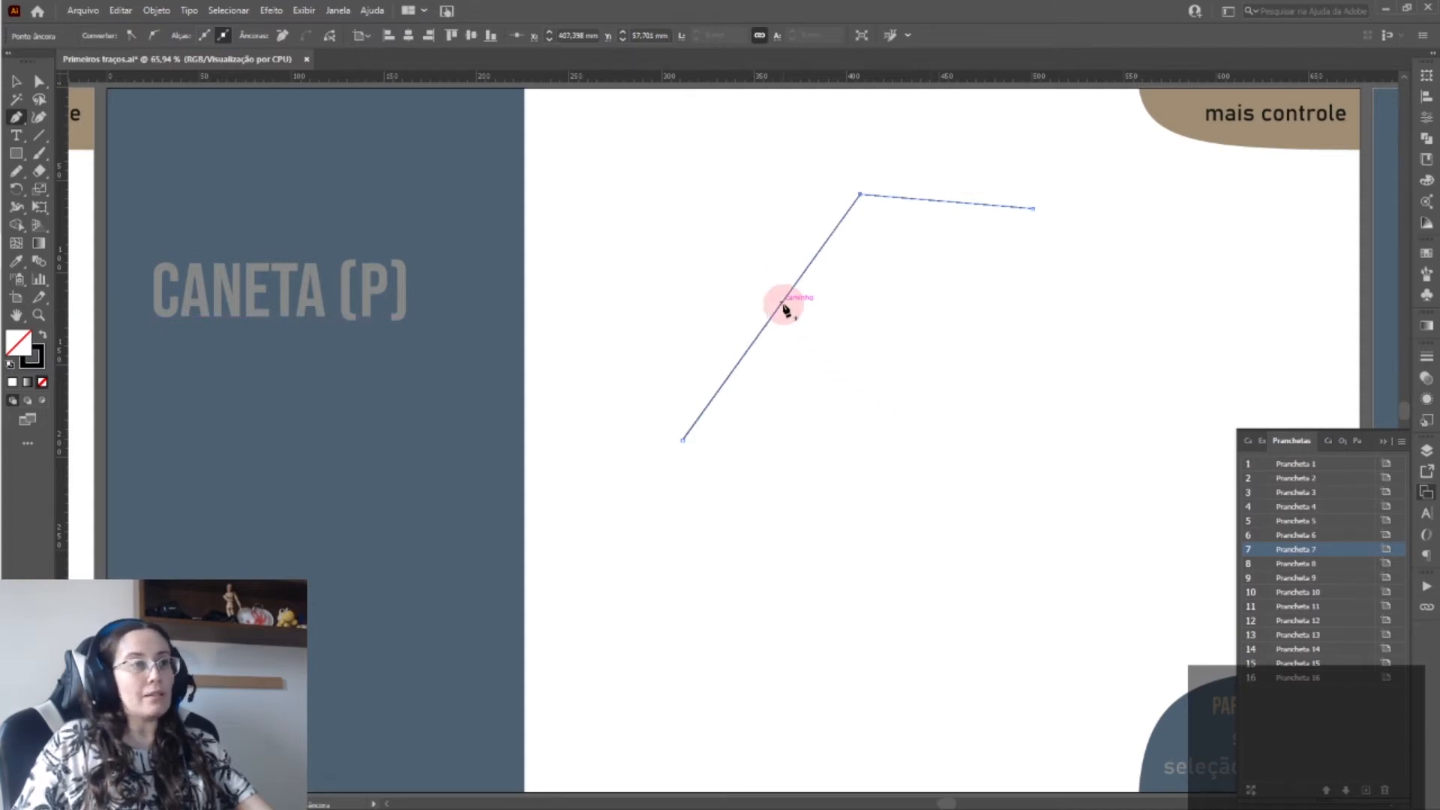
- Bend the diagonal segment into a curve bulging up and to the left, and collapse the artboard list
{"action": "left_click_drag", "start_coordinate": [782, 308], "coordinate": [712, 255]}
{"action": "left_click_drag", "start_coordinate": [703, 201], "coordinate": [701, 197]}
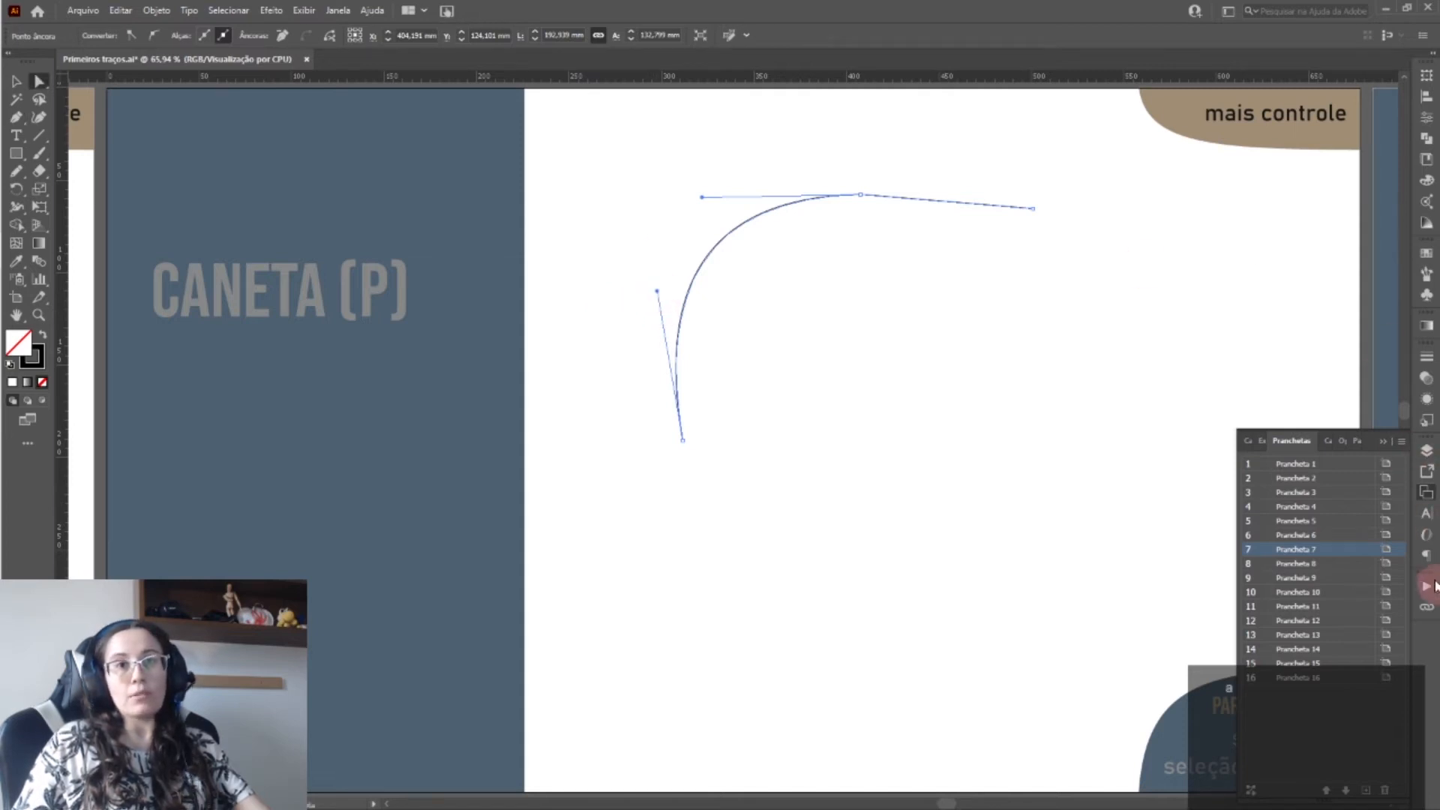
{"action": "left_click", "coordinate": [1384, 443]}
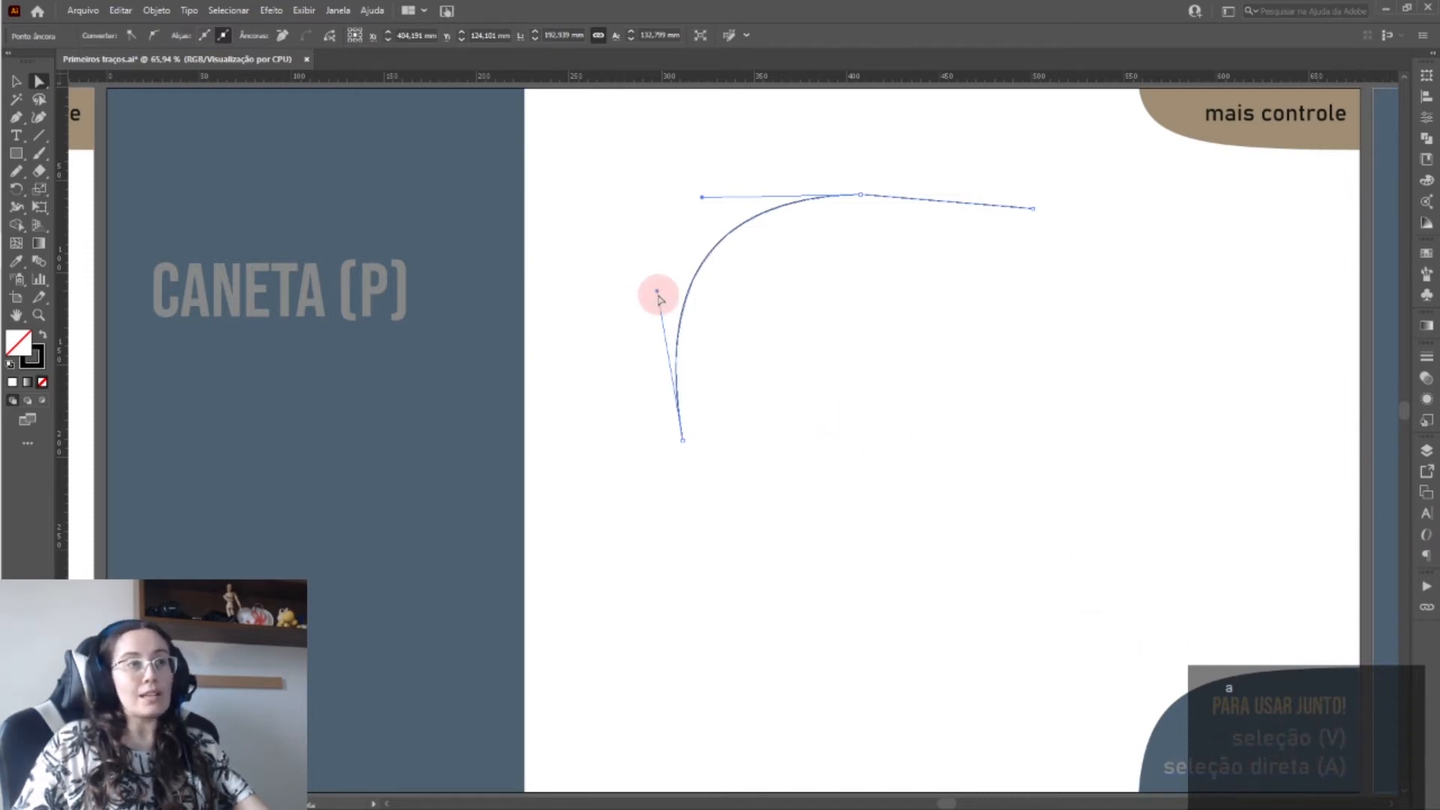
- Adjust the curve's lower and upper direction handles with Direct Selection so the arc is rounder at its upper end
{"action": "left_click_drag", "start_coordinate": [658, 295], "coordinate": [548, 344]}
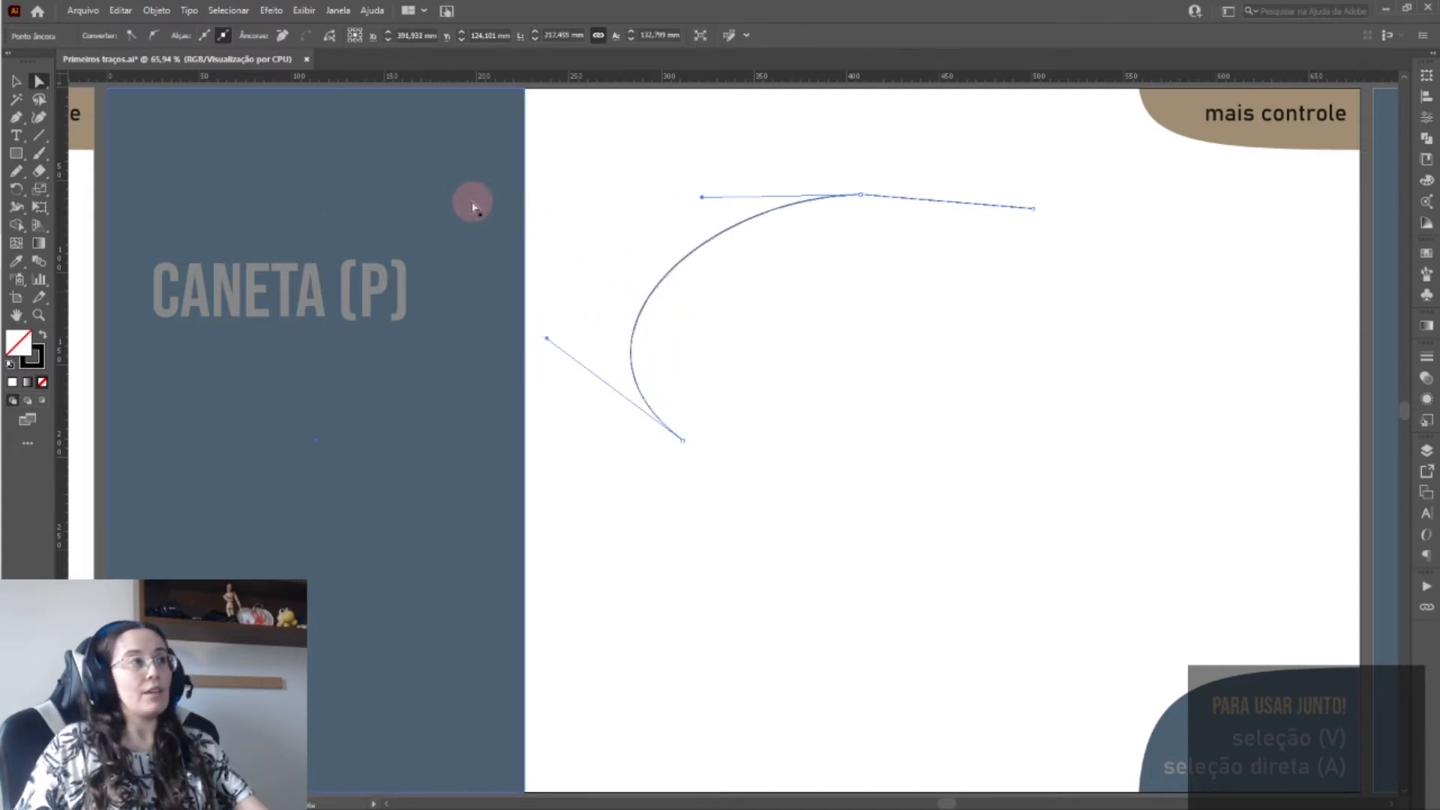
{"action": "mouse_move", "coordinate": [2, 98]}
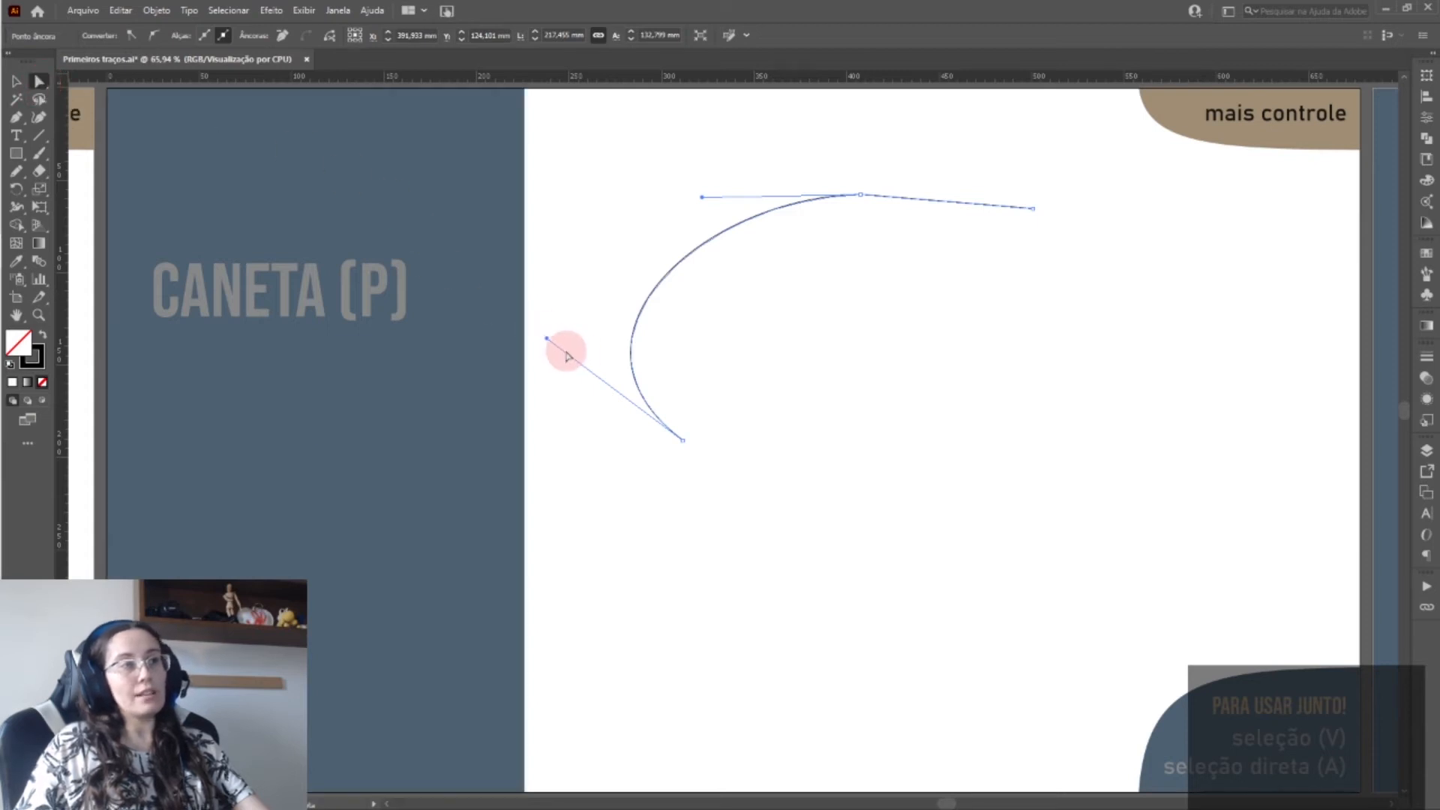
{"action": "left_click_drag", "start_coordinate": [548, 339], "coordinate": [620, 295]}
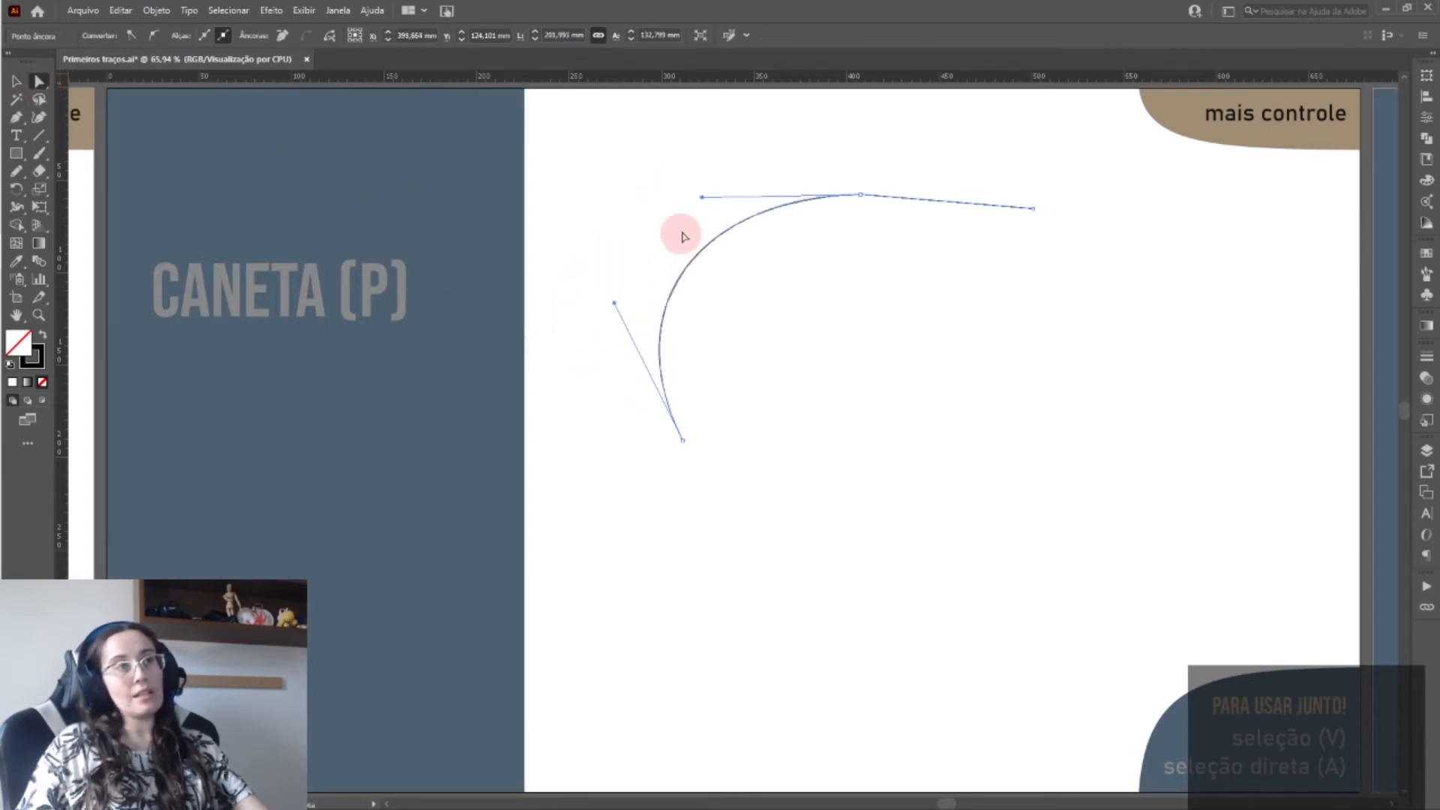
{"action": "left_click_drag", "start_coordinate": [704, 200], "coordinate": [733, 133]}
- Bend the short straight segment downward into a smooth curve with the Pen tool, and deselect the path
{"action": "key", "text": "p"}
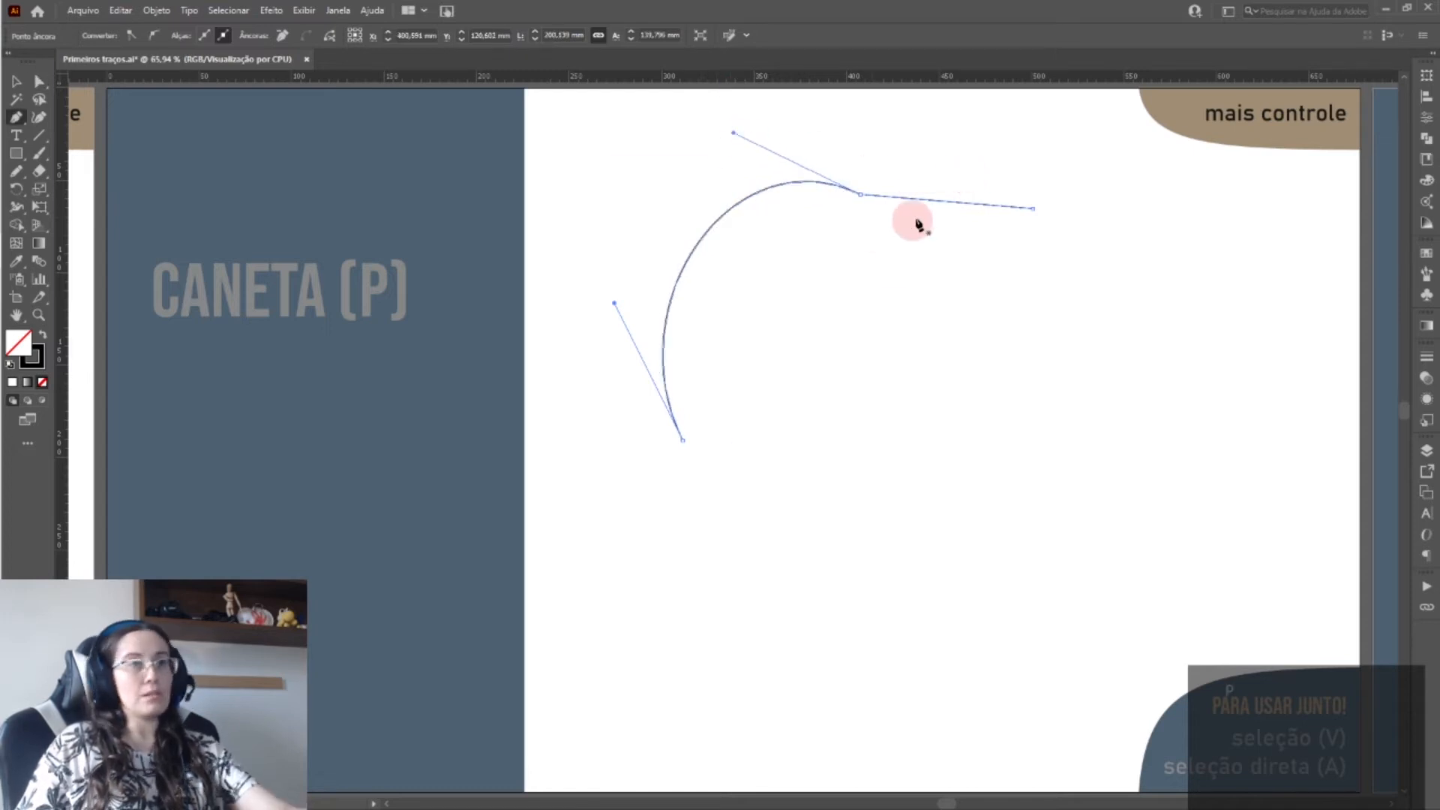
{"action": "left_click_drag", "start_coordinate": [943, 206], "coordinate": [985, 240]}
{"action": "key", "text": "a"}
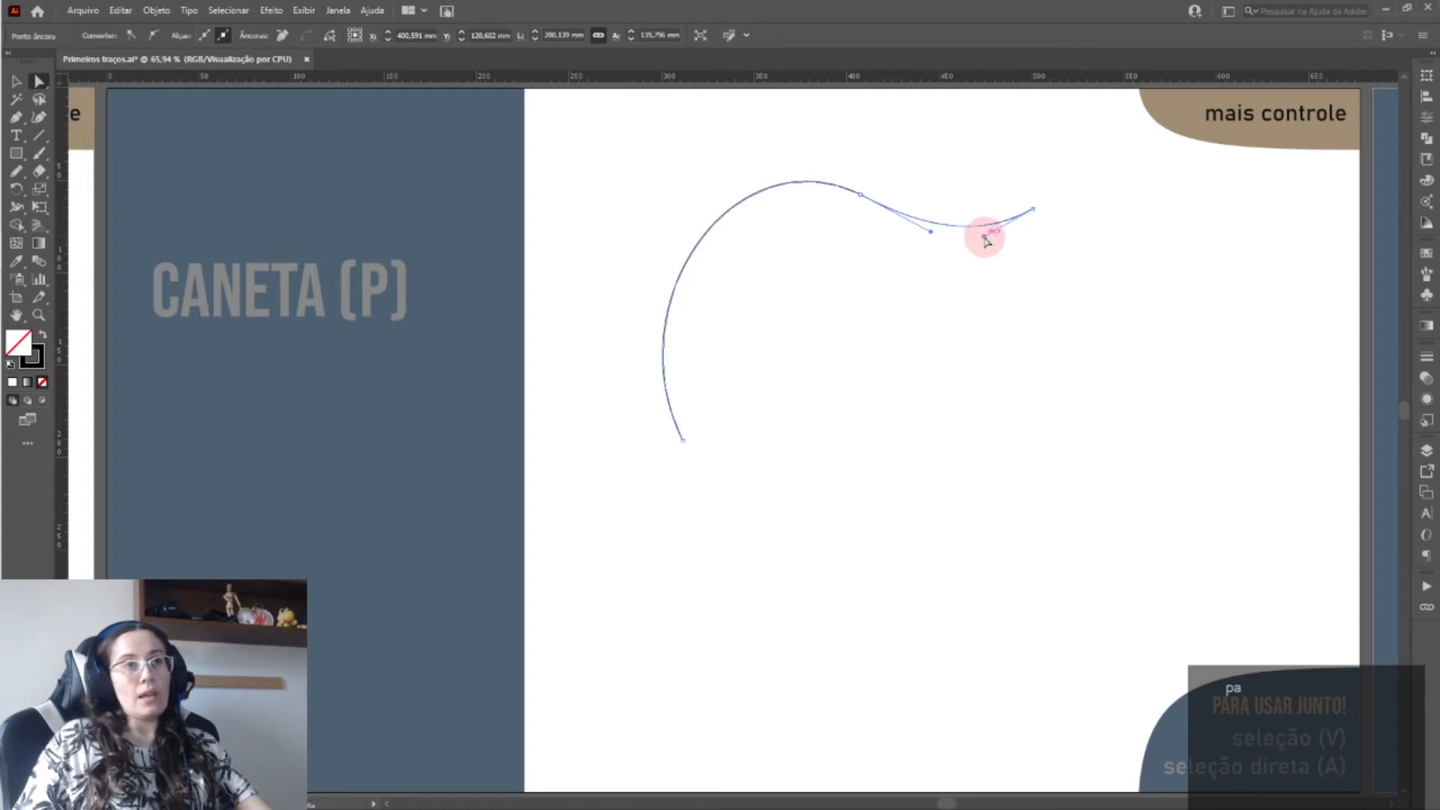
{"action": "left_click", "coordinate": [912, 377]}
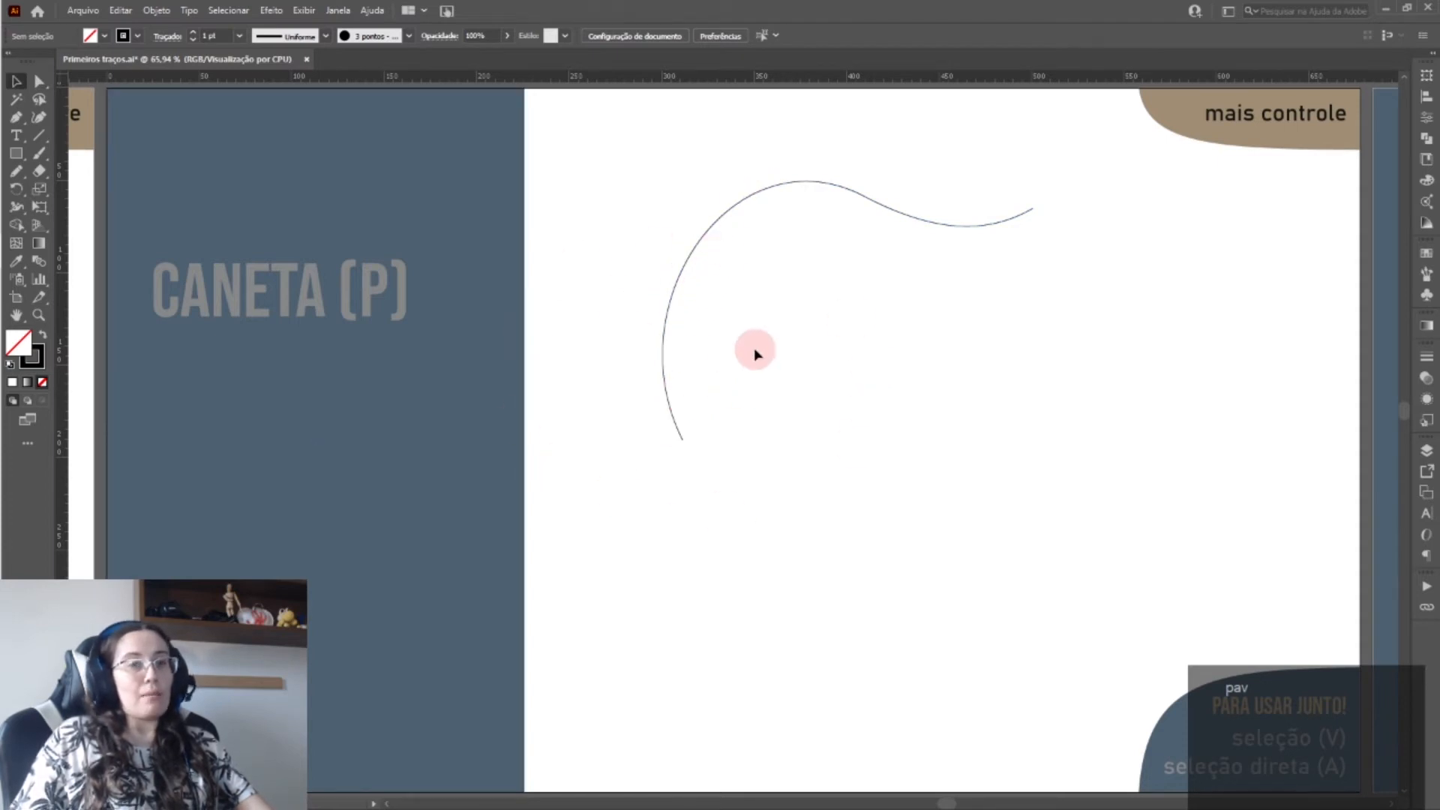
- Move the whole curved path lower and to the right on Prancheta 7, and deselect it
{"action": "left_click_drag", "start_coordinate": [705, 240], "coordinate": [803, 272]}
{"action": "left_click", "coordinate": [732, 261]}
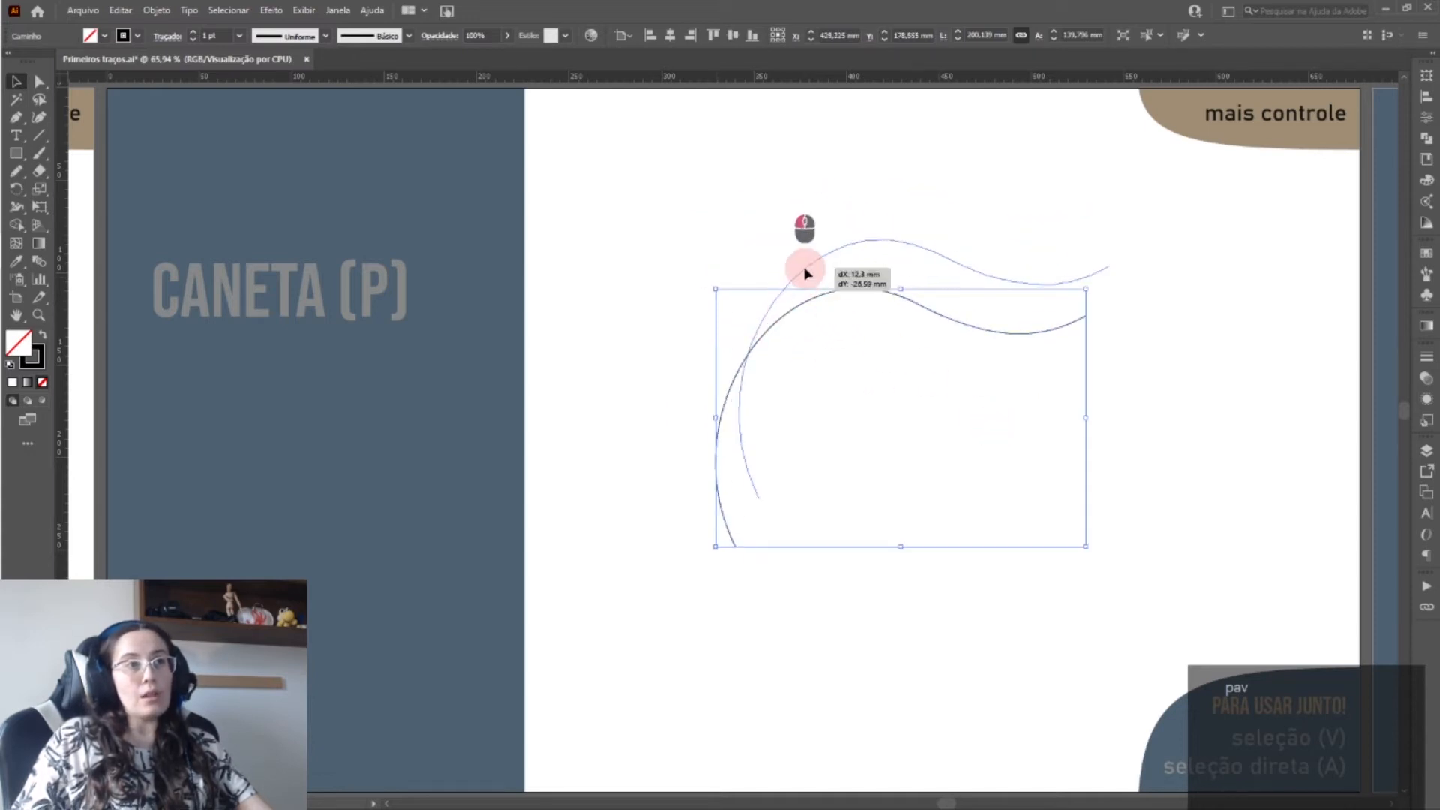
{"action": "left_click", "coordinate": [797, 222]}
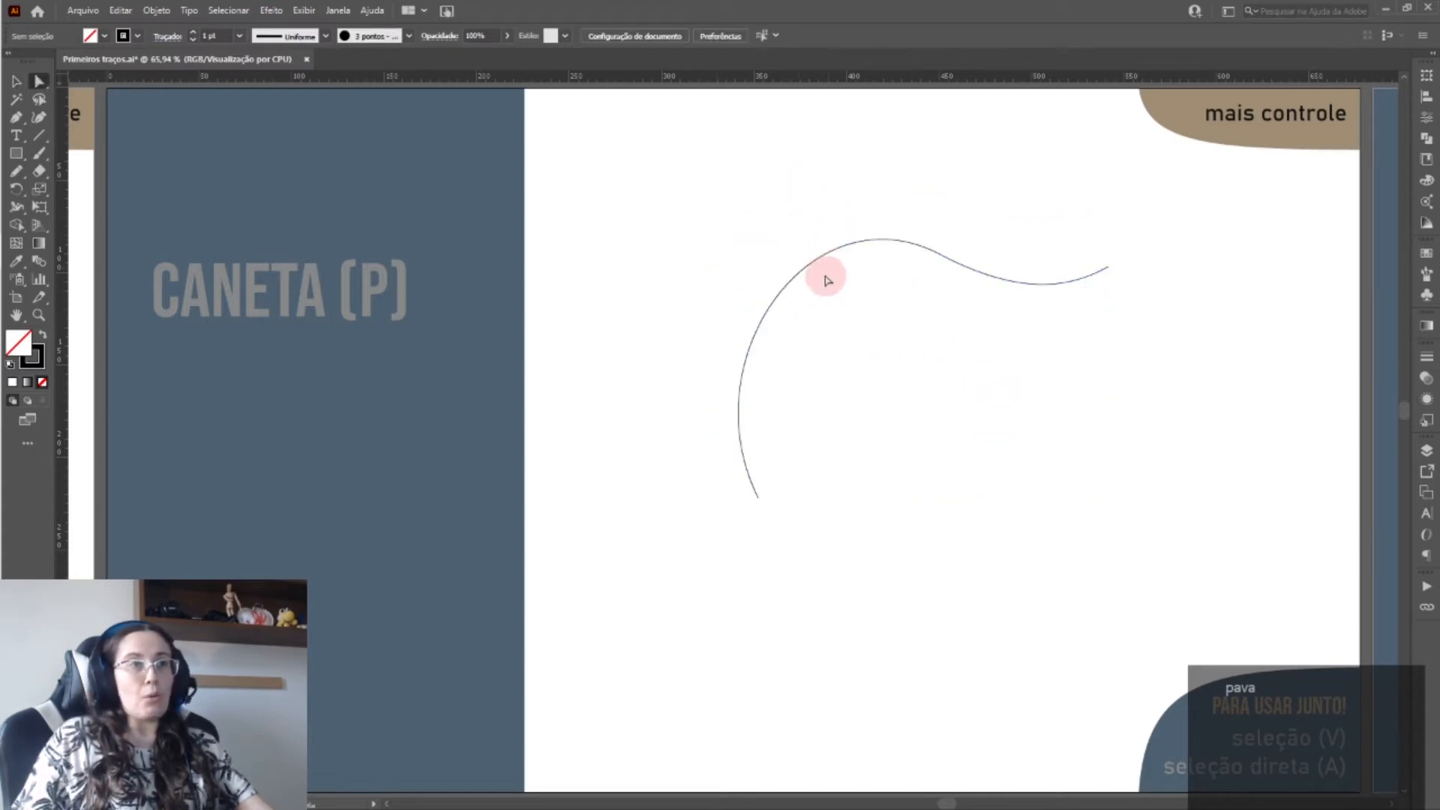
- Shift the path's middle anchor point slightly down-left with Direct Selection and raise its right direction handle
{"action": "left_click", "coordinate": [816, 268]}
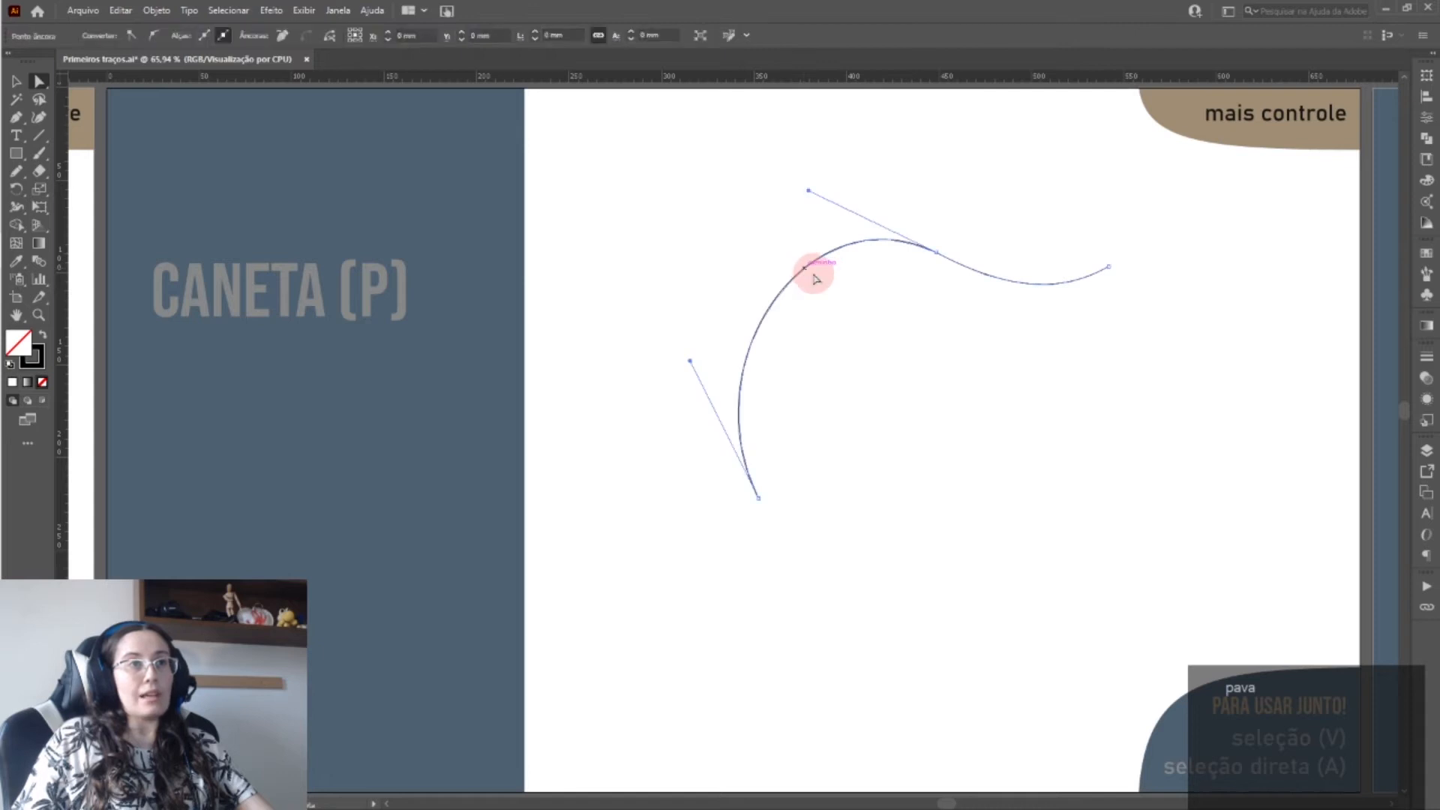
{"action": "left_click", "coordinate": [937, 254]}
{"action": "mouse_move", "coordinate": [936, 252]}
{"action": "left_mouse_down"}
{"action": "mouse_move", "coordinate": [951, 214]}
{"action": "mouse_move", "coordinate": [933, 256]}
{"action": "left_mouse_up"}
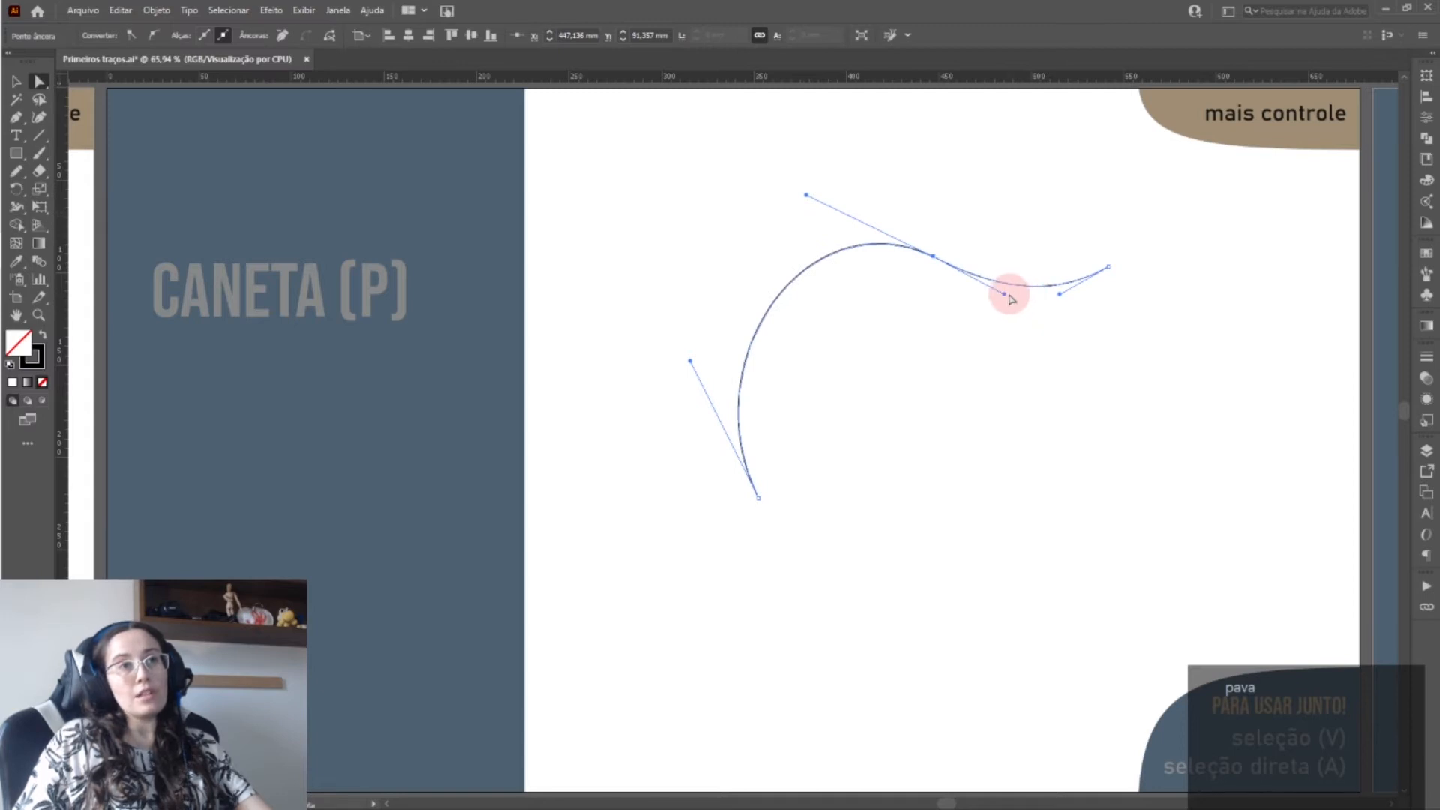
{"action": "mouse_move", "coordinate": [1005, 298]}
{"action": "left_mouse_down"}
{"action": "mouse_move", "coordinate": [980, 299]}
{"action": "mouse_move", "coordinate": [980, 331]}
{"action": "mouse_move", "coordinate": [1018, 283]}
{"action": "left_mouse_up"}
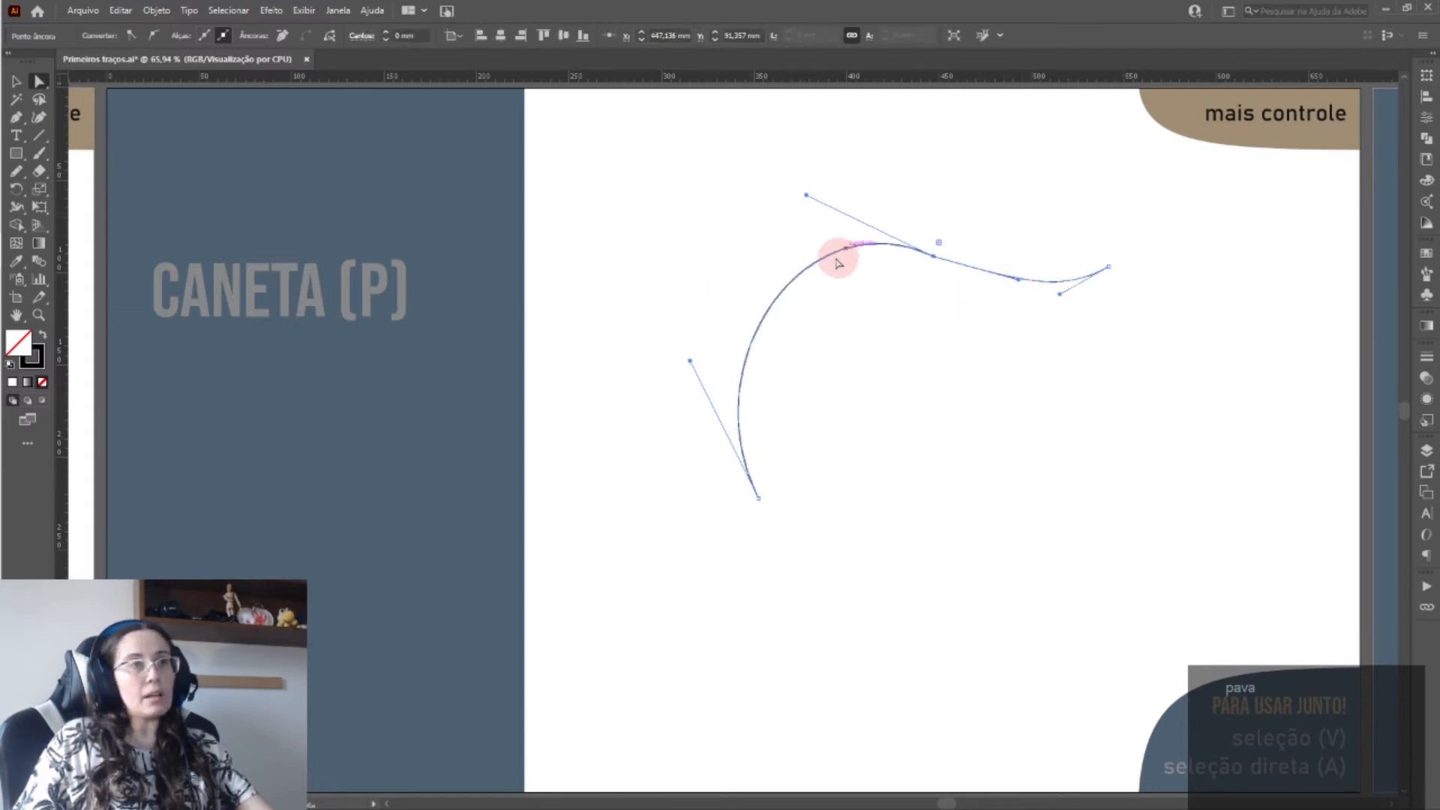
- Add an anchor point near the top of the arc with the Pen tool, and add and remove another one lower on it
{"action": "key", "text": "p"}
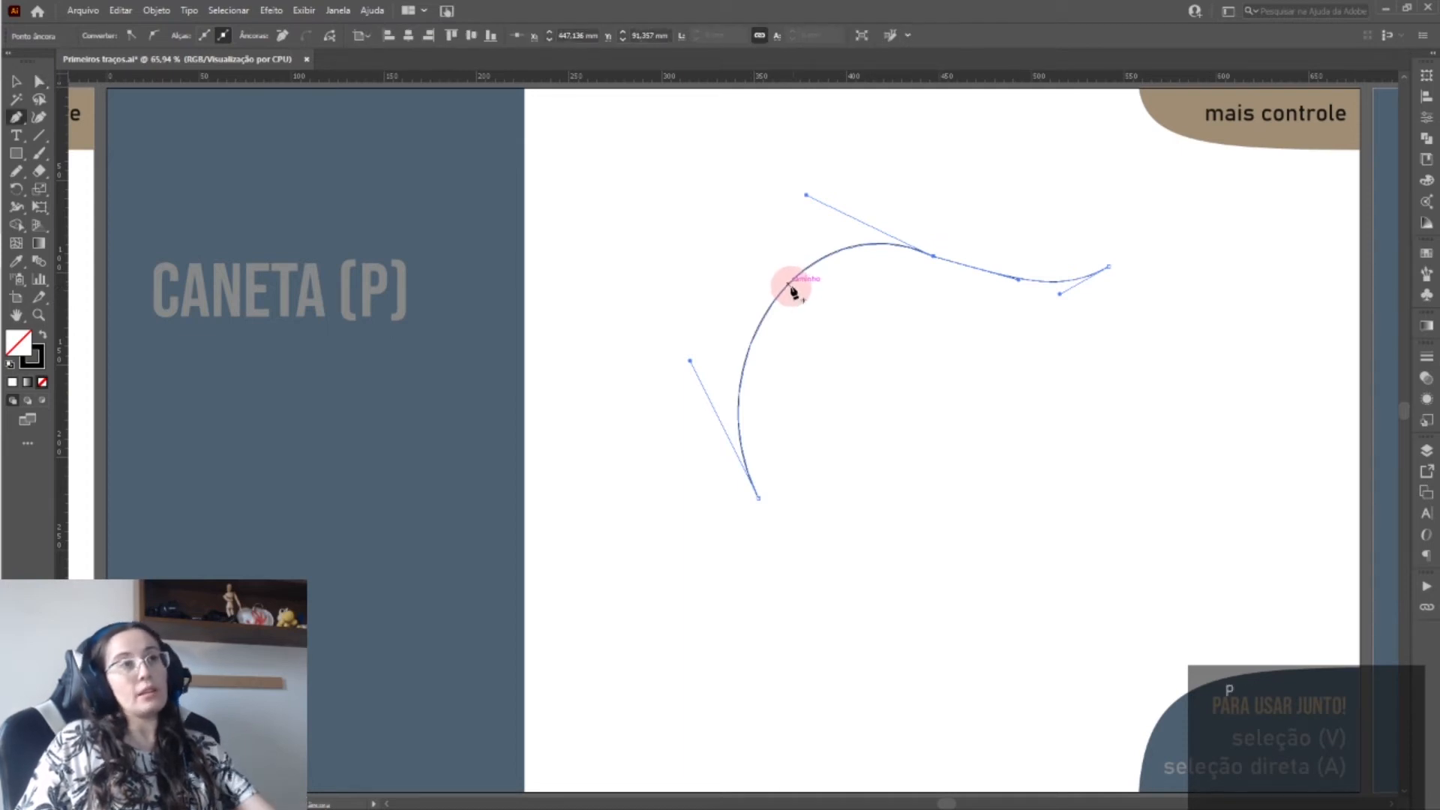
{"action": "left_click", "coordinate": [848, 249]}
{"action": "left_click", "coordinate": [767, 311]}
{"action": "left_click", "coordinate": [768, 312]}
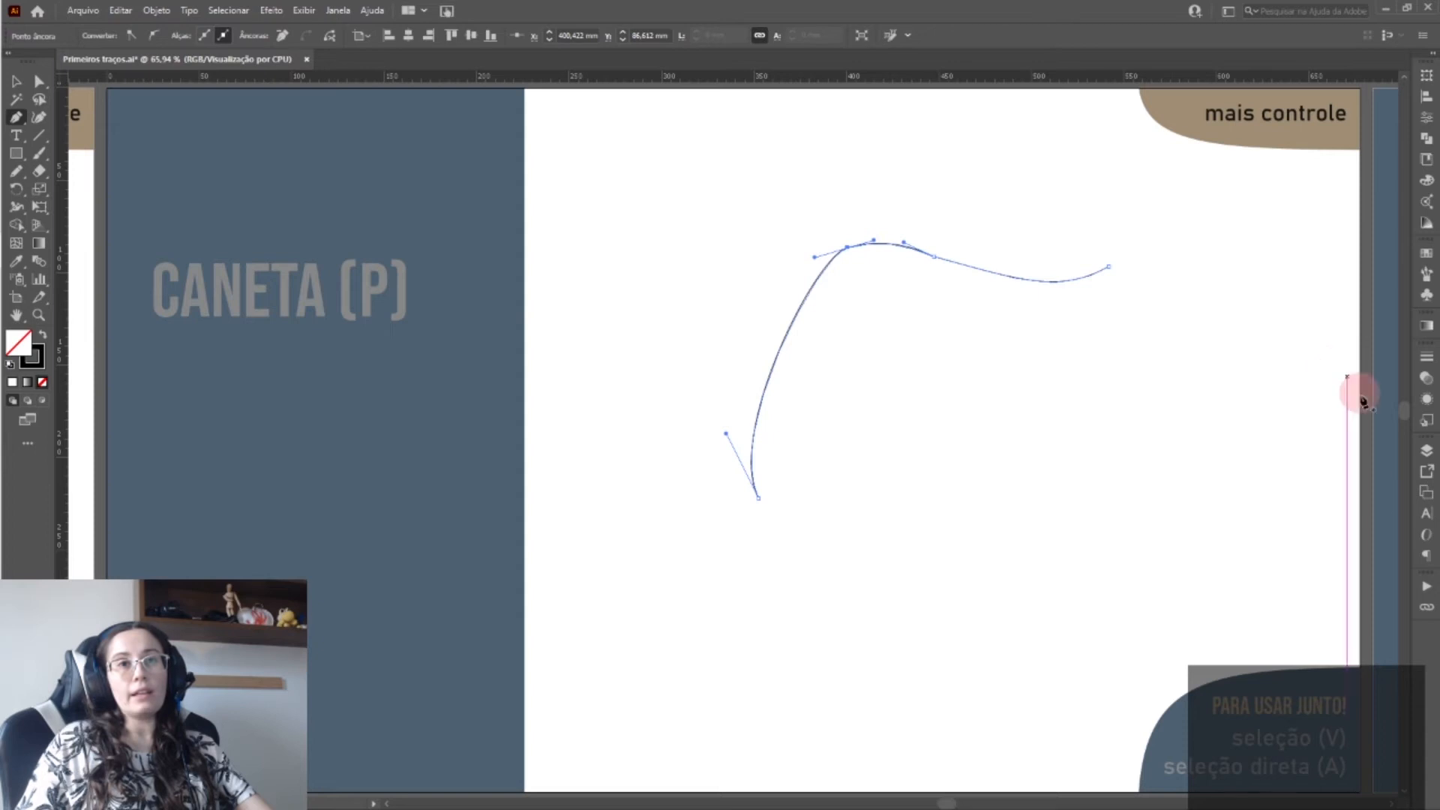
- Paint several long wavy strokes of varying thickness and a small smiley face on Prancheta 8 with the Paintbrush
{"action": "left_click", "coordinate": [1425, 492]}
{"action": "left_click", "coordinate": [1292, 571]}
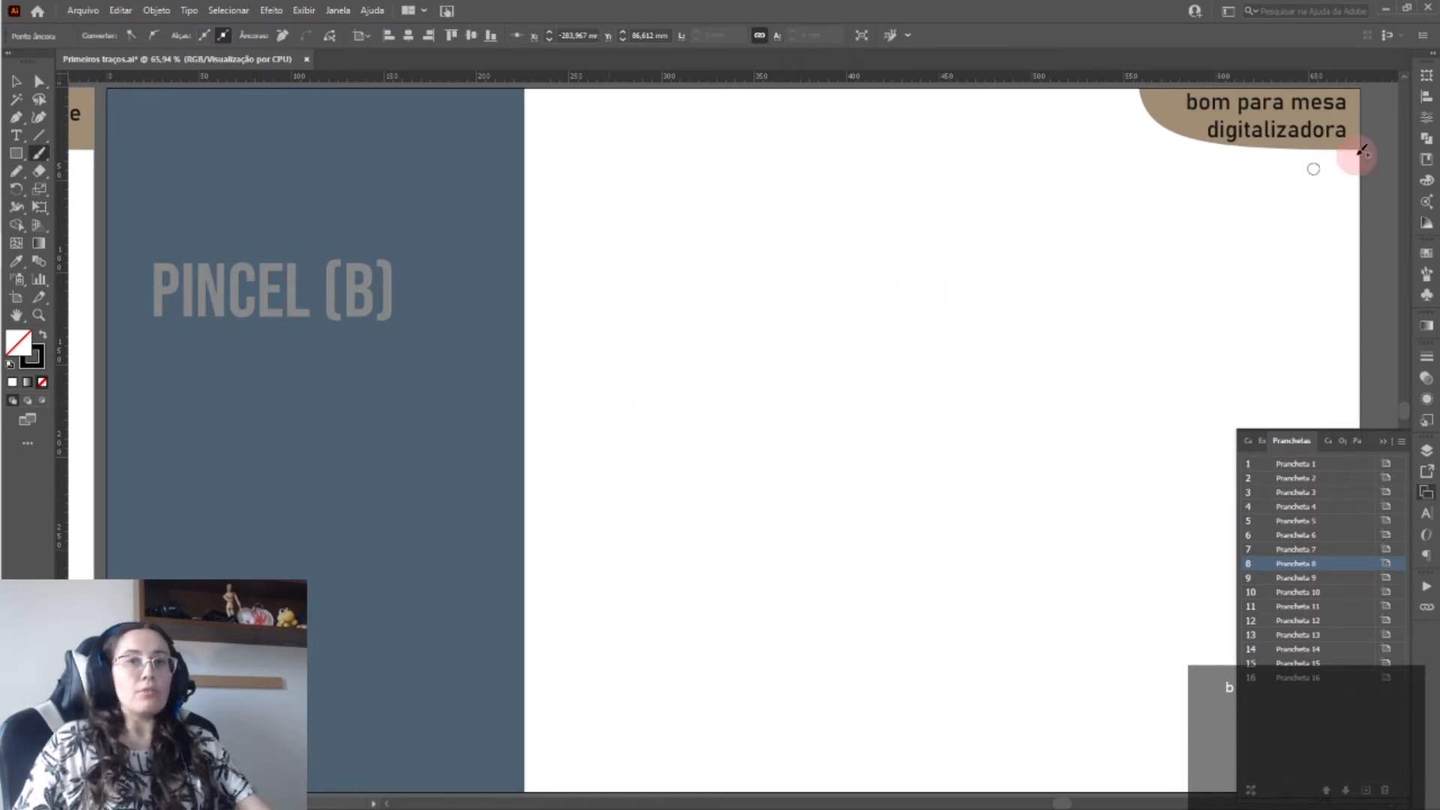
{"action": "left_click", "coordinate": [1385, 446]}
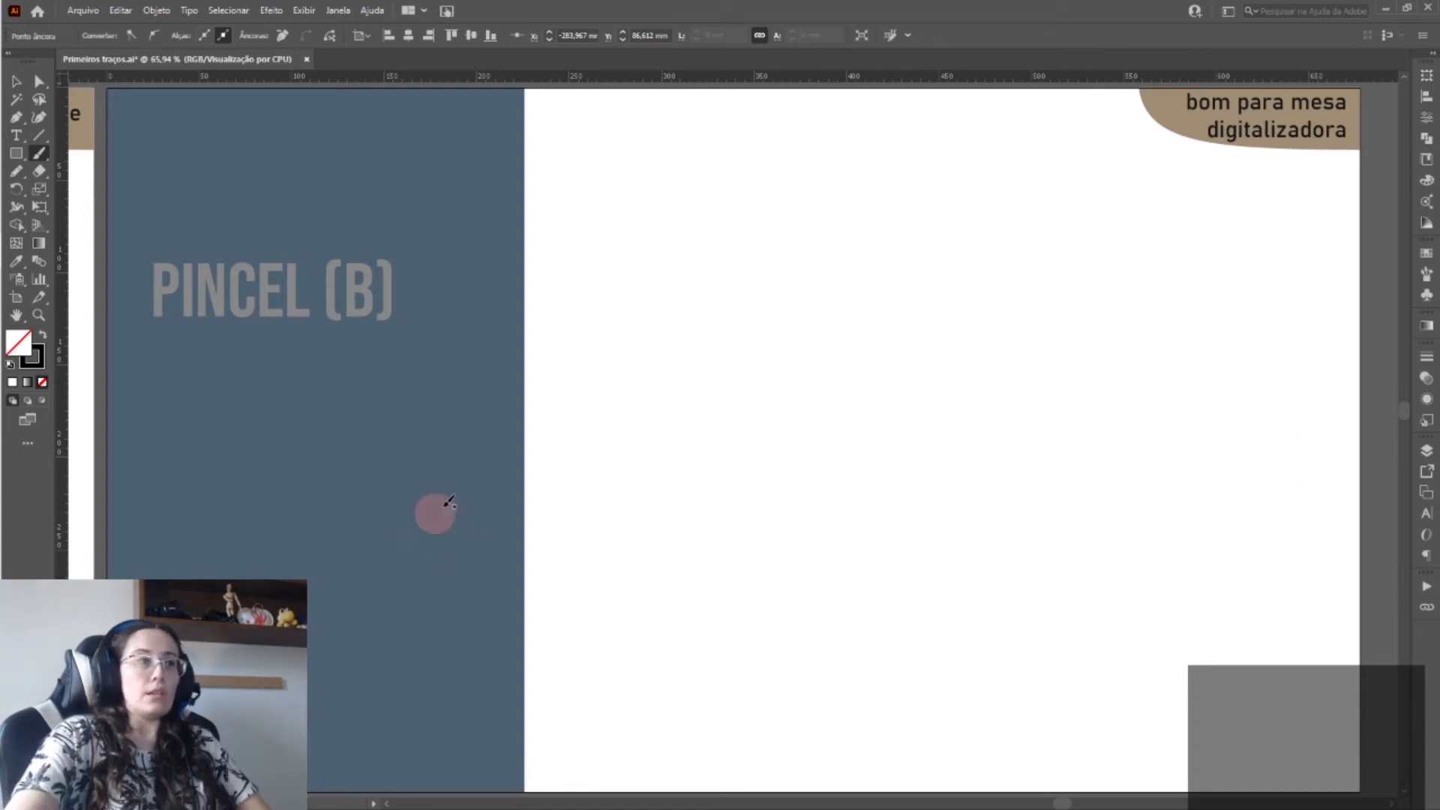
{"action": "mouse_move", "coordinate": [649, 561]}
{"action": "left_mouse_down"}
{"action": "mouse_move", "coordinate": [629, 504]}
{"action": "mouse_move", "coordinate": [737, 496]}
{"action": "mouse_move", "coordinate": [808, 430]}
{"action": "mouse_move", "coordinate": [848, 363]}
{"action": "mouse_move", "coordinate": [882, 386]}
{"action": "mouse_move", "coordinate": [888, 455]}
{"action": "mouse_move", "coordinate": [913, 429]}
{"action": "mouse_move", "coordinate": [980, 408]}
{"action": "mouse_move", "coordinate": [1009, 345]}
{"action": "mouse_move", "coordinate": [1043, 350]}
{"action": "mouse_move", "coordinate": [1051, 397]}
{"action": "mouse_move", "coordinate": [999, 490]}
{"action": "mouse_move", "coordinate": [1011, 538]}
{"action": "mouse_move", "coordinate": [1078, 536]}
{"action": "mouse_move", "coordinate": [1135, 450]}
{"action": "mouse_move", "coordinate": [1141, 358]}
{"action": "mouse_move", "coordinate": [1108, 290]}
{"action": "mouse_move", "coordinate": [1001, 264]}
{"action": "mouse_move", "coordinate": [872, 306]}
{"action": "mouse_move", "coordinate": [747, 300]}
{"action": "mouse_move", "coordinate": [729, 179]}
{"action": "left_mouse_up"}
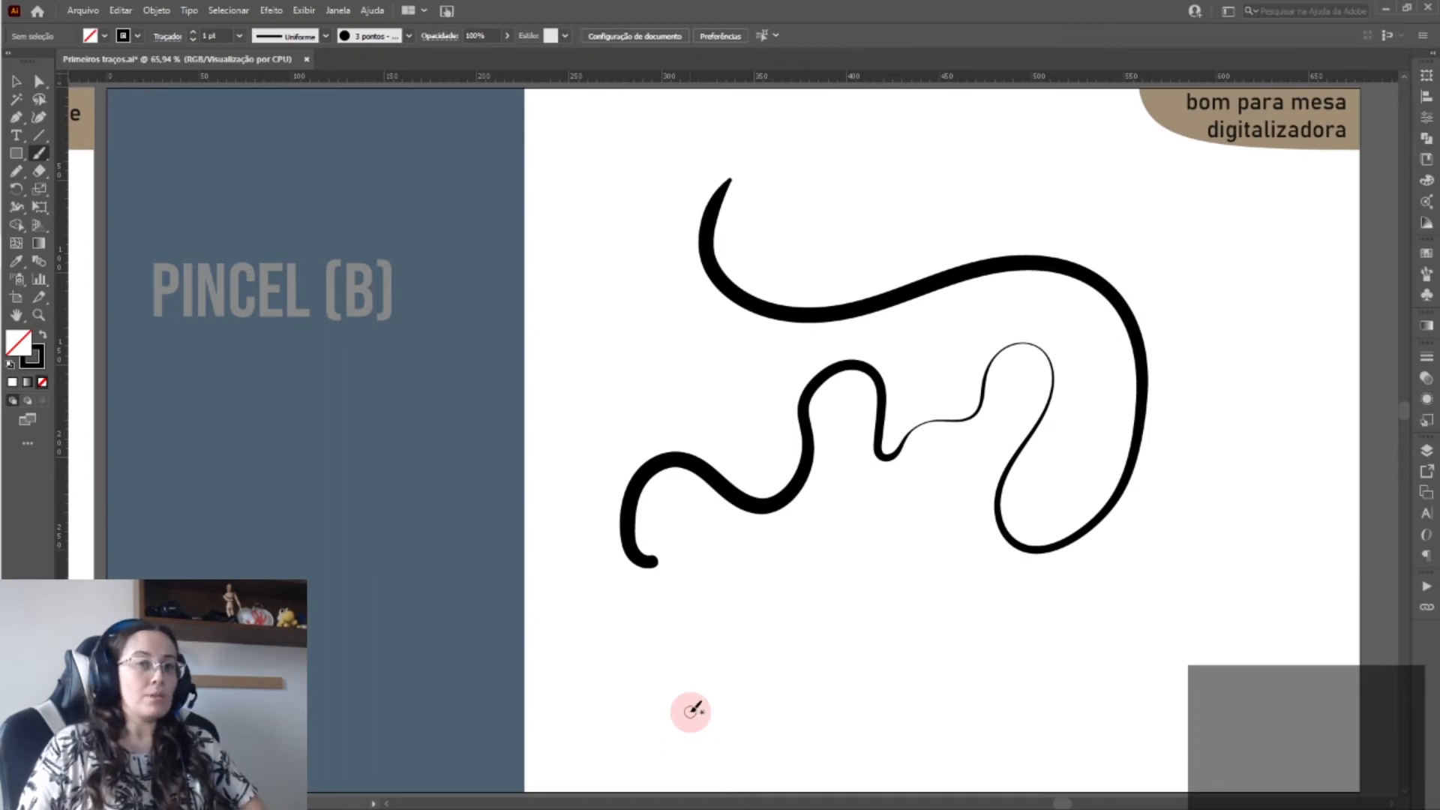
{"action": "mouse_move", "coordinate": [701, 689]}
{"action": "left_mouse_down"}
{"action": "mouse_move", "coordinate": [688, 677]}
{"action": "mouse_move", "coordinate": [831, 664]}
{"action": "mouse_move", "coordinate": [921, 531]}
{"action": "mouse_move", "coordinate": [1080, 601]}
{"action": "mouse_move", "coordinate": [1195, 314]}
{"action": "mouse_move", "coordinate": [1265, 261]}
{"action": "left_mouse_up"}
{"action": "mouse_move", "coordinate": [803, 232]}
{"action": "left_mouse_down"}
{"action": "mouse_move", "coordinate": [913, 213]}
{"action": "mouse_move", "coordinate": [1029, 139]}
{"action": "left_mouse_up"}
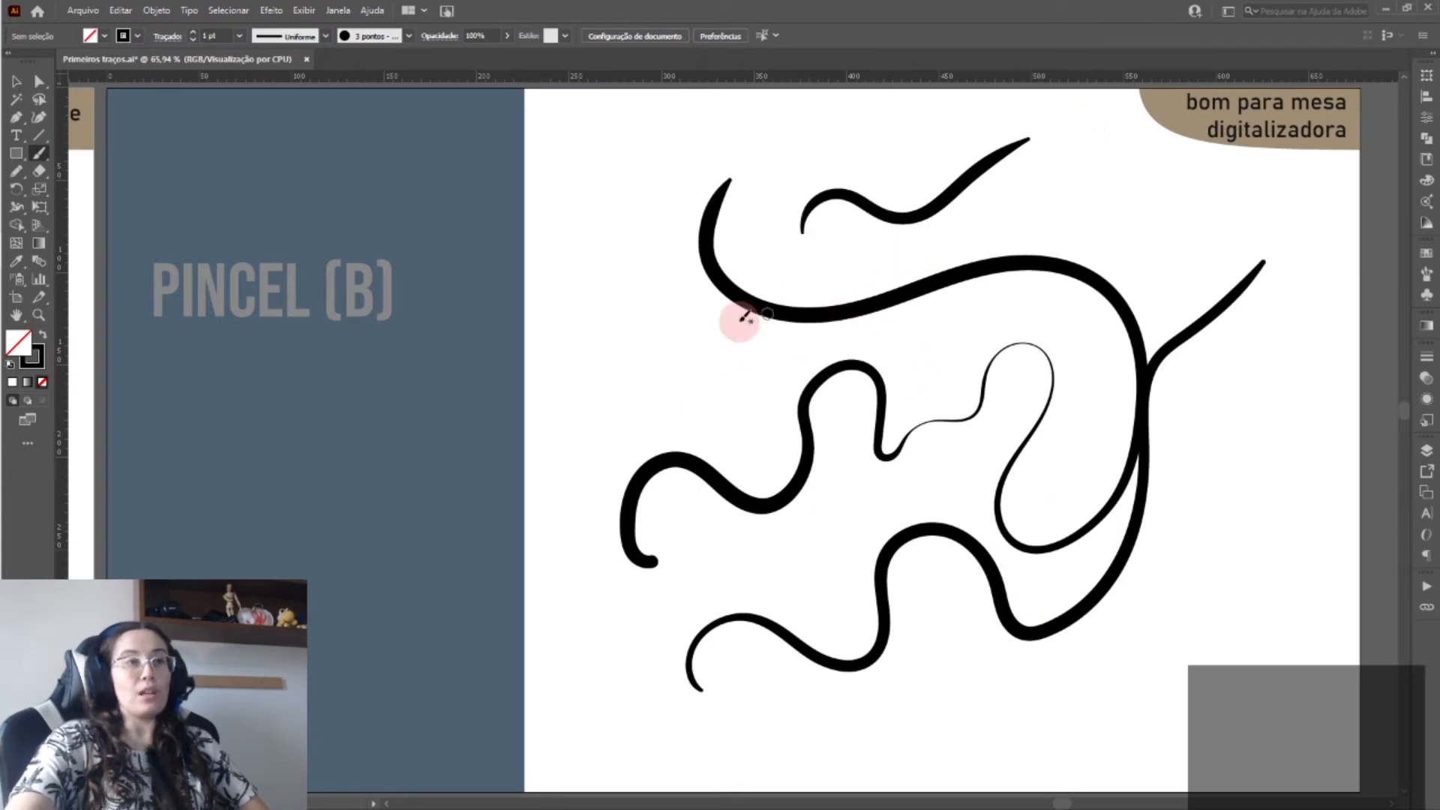
{"action": "mouse_move", "coordinate": [629, 339]}
{"action": "left_mouse_down"}
{"action": "mouse_move", "coordinate": [660, 333]}
{"action": "mouse_move", "coordinate": [616, 357]}
{"action": "mouse_move", "coordinate": [697, 311]}
{"action": "left_mouse_up"}
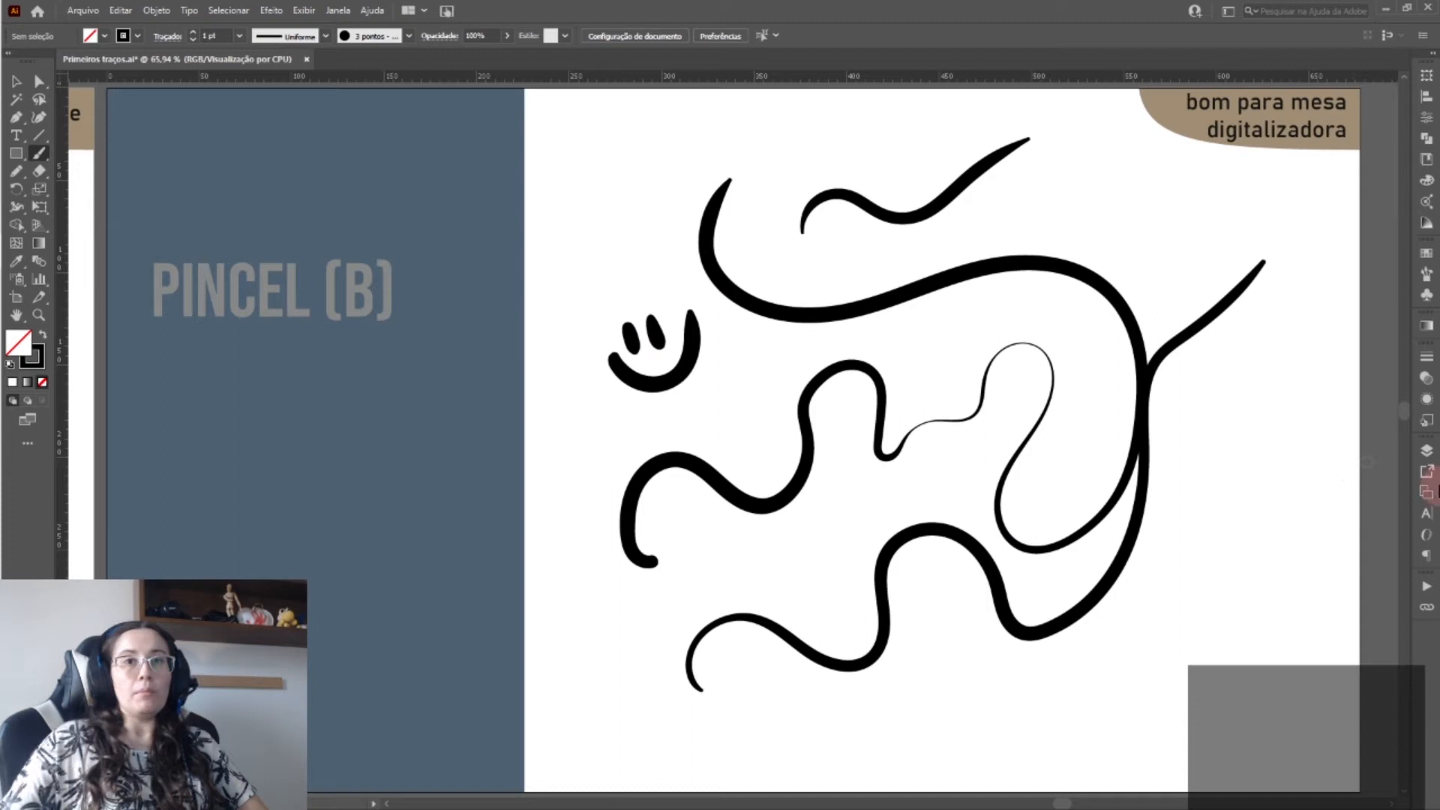
- Draw a steep diagonal line about 70 mm wide and 146 mm high on Prancheta 9 with the Line Segment tool
{"action": "left_click", "coordinate": [1427, 497]}
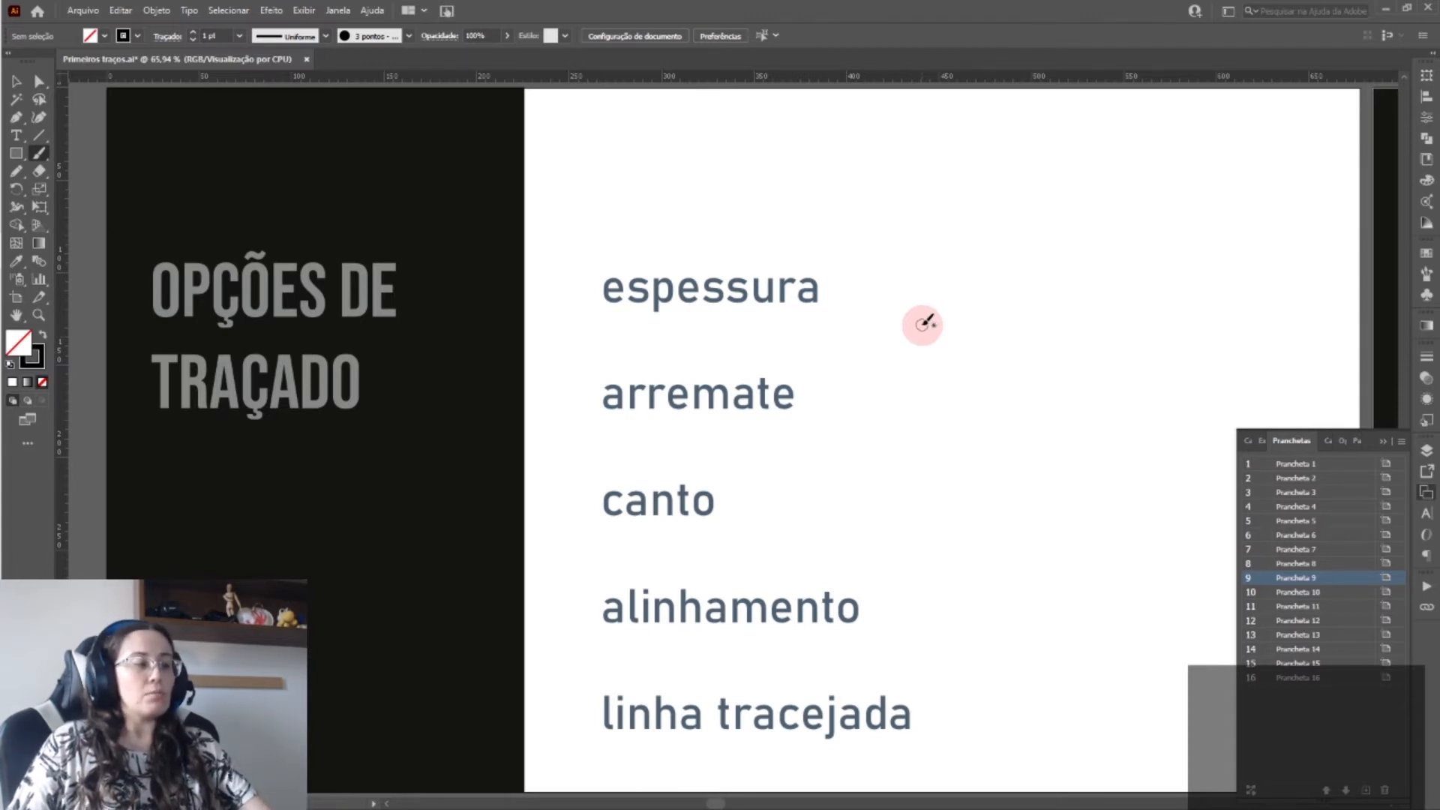
{"action": "key", "text": "l"}
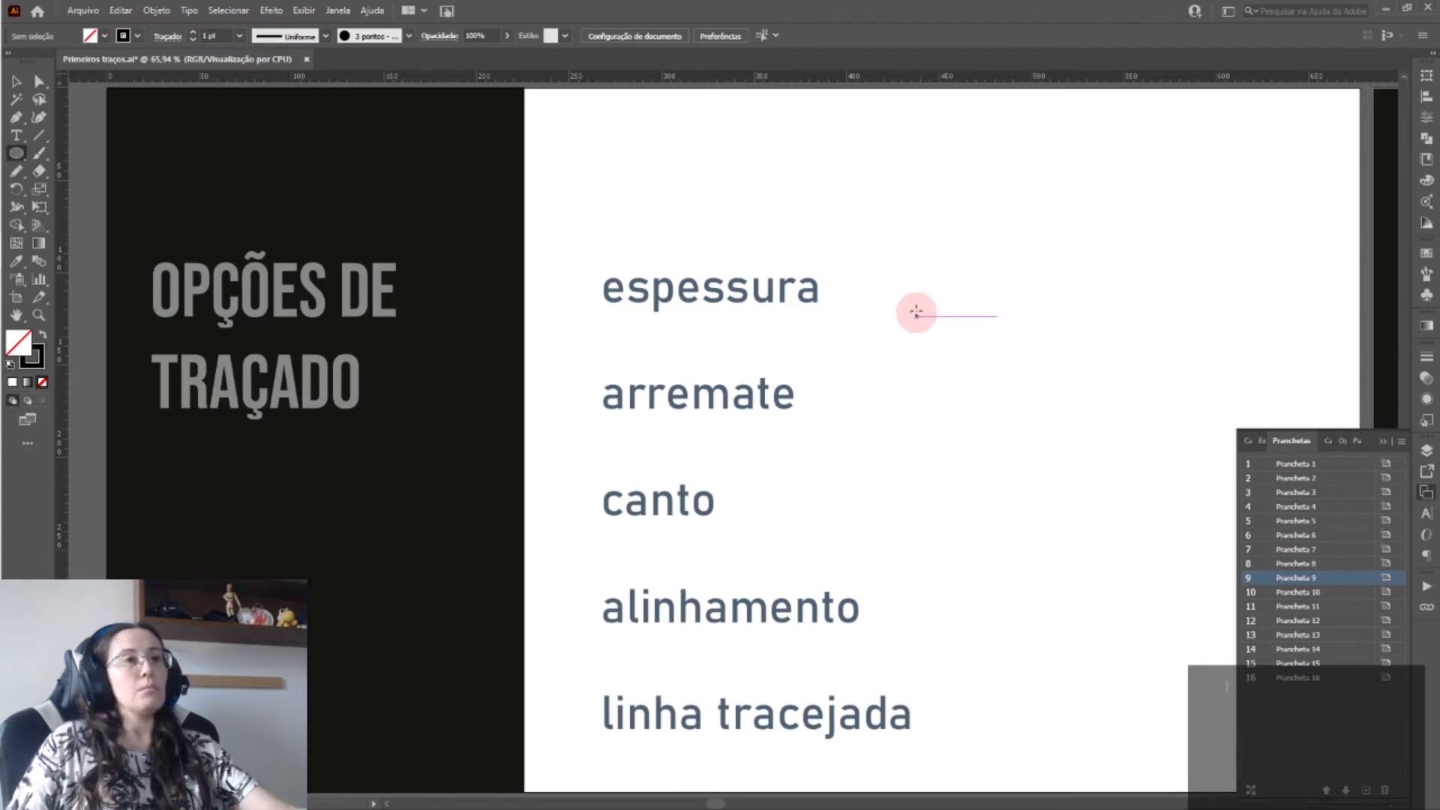
{"action": "key", "text": "backslash"}
{"action": "left_click_drag", "start_coordinate": [943, 229], "coordinate": [1073, 499]}
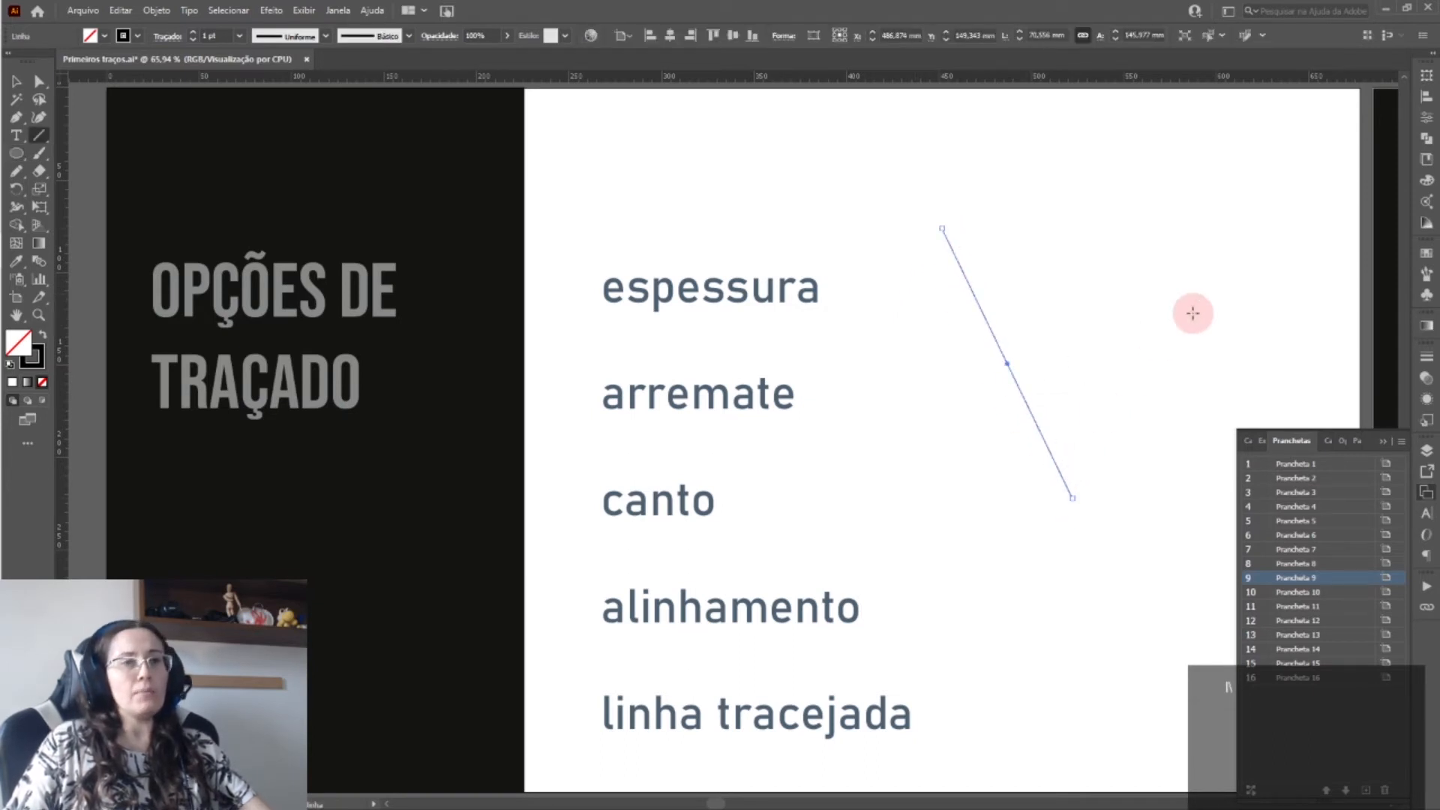
- Select the diagonal line with the Selection tool, close the artboard list and open the full stroke options
{"action": "key", "text": "v"}
{"action": "left_click", "coordinate": [1112, 264]}
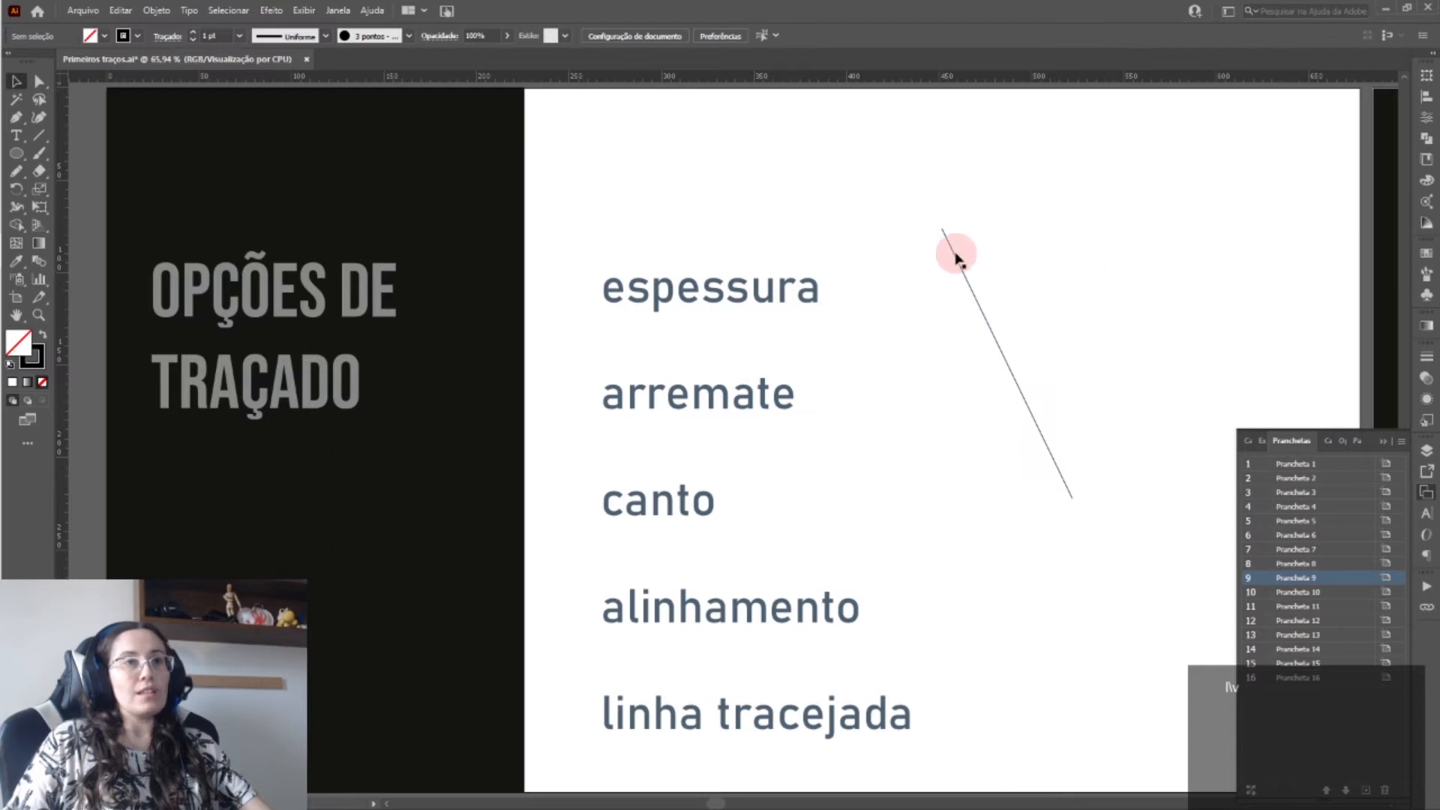
{"action": "left_click", "coordinate": [1015, 381]}
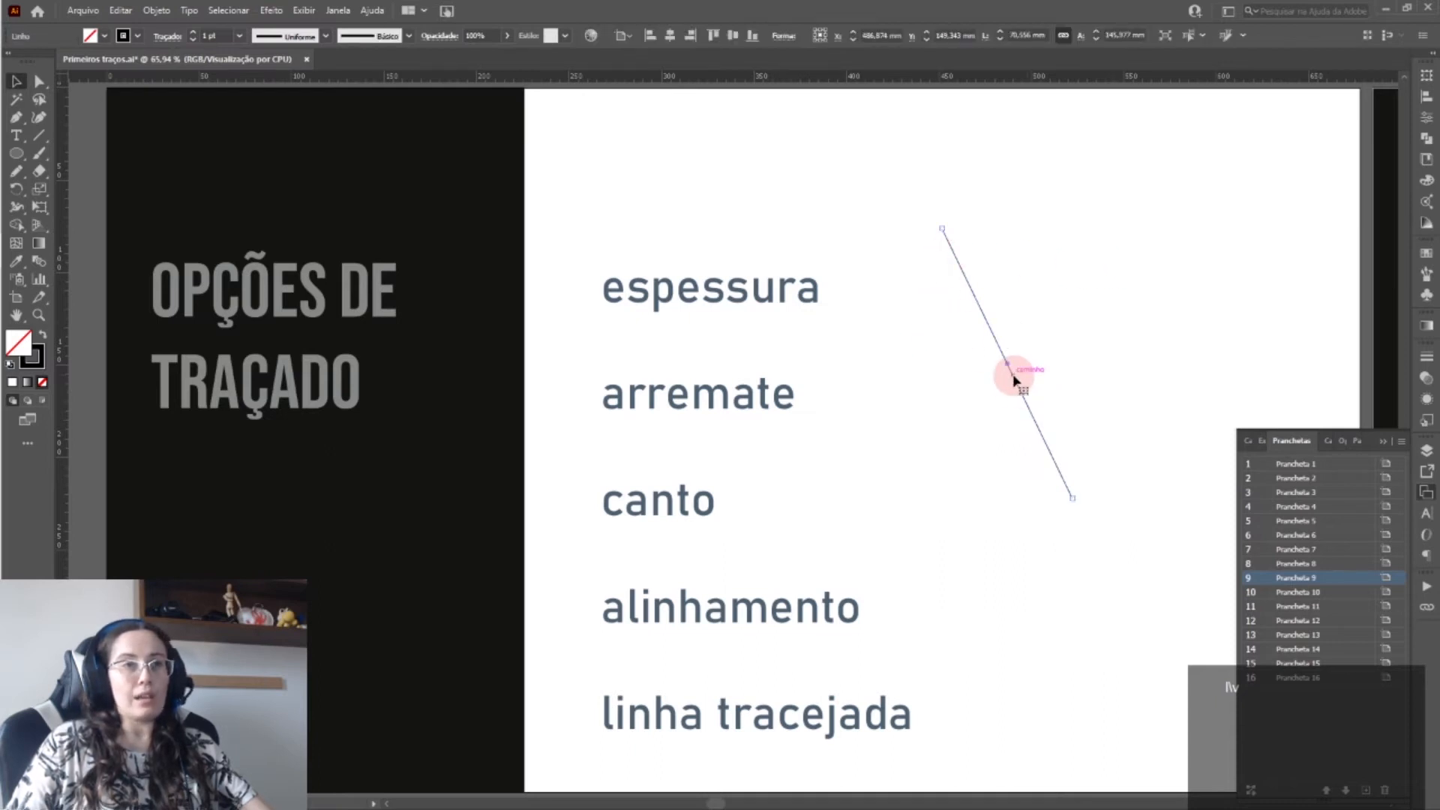
{"action": "left_click", "coordinate": [1384, 444]}
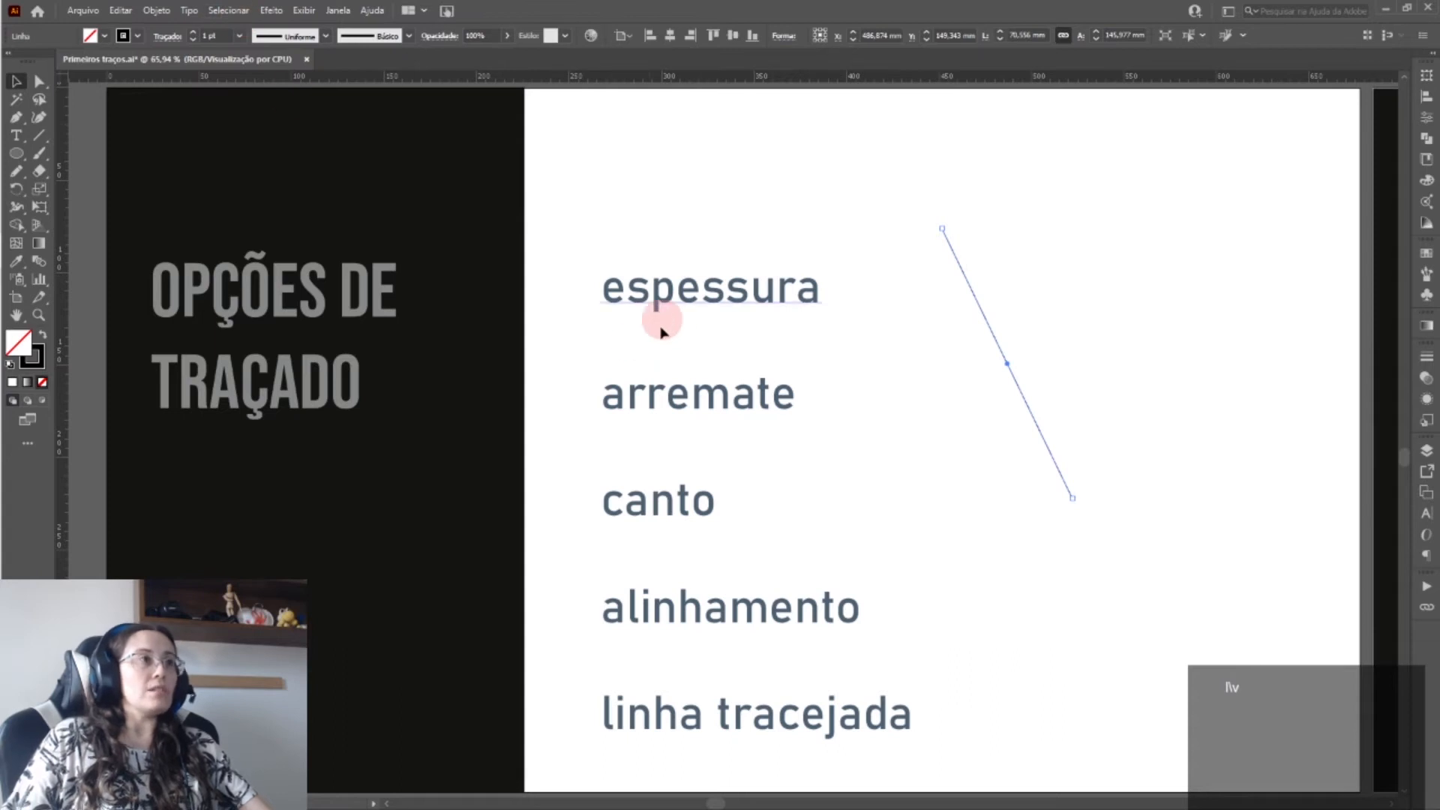
{"action": "left_click", "coordinate": [168, 38]}
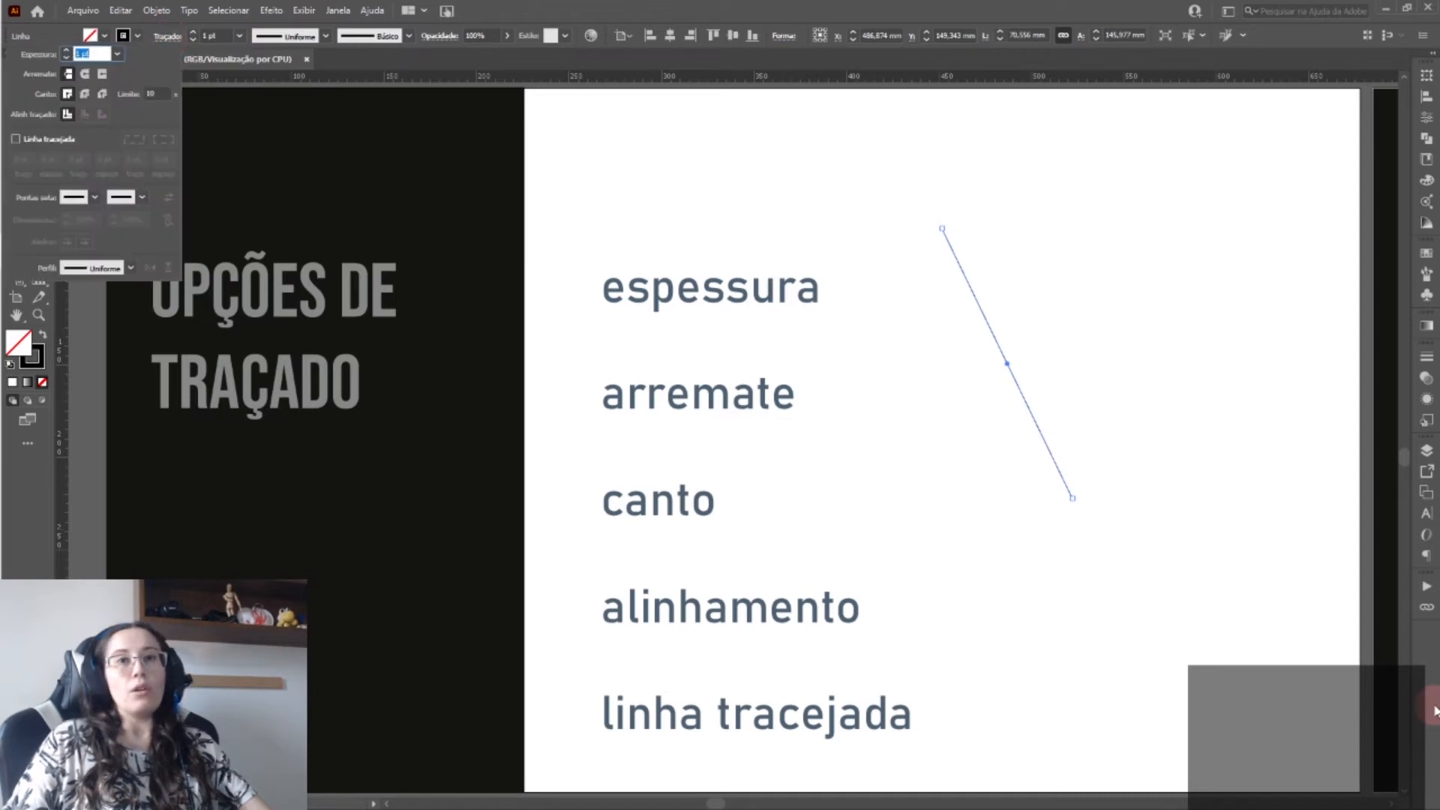
{"action": "left_click", "coordinate": [1425, 365]}
{"action": "left_click", "coordinate": [1425, 360]}
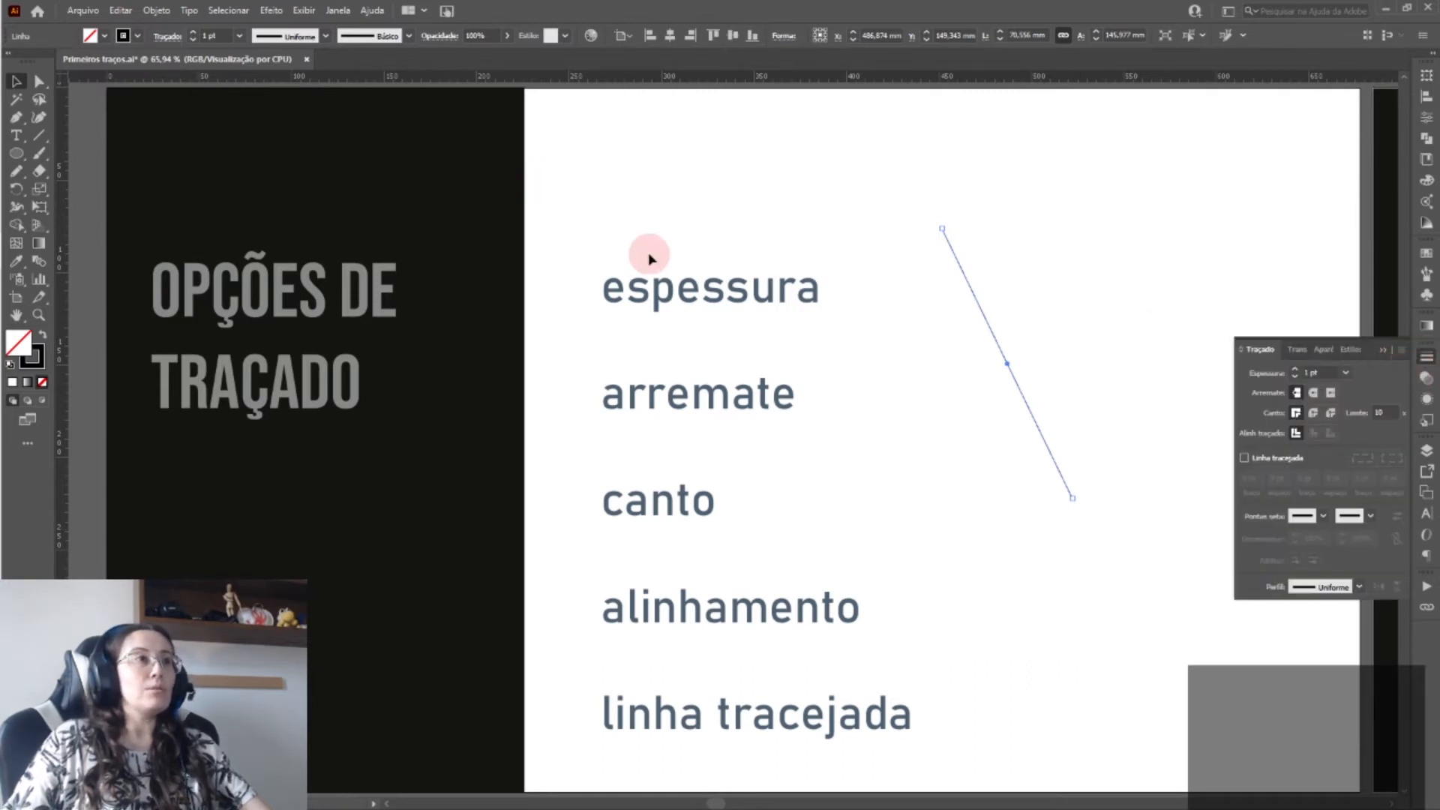
{"action": "left_click", "coordinate": [338, 10]}
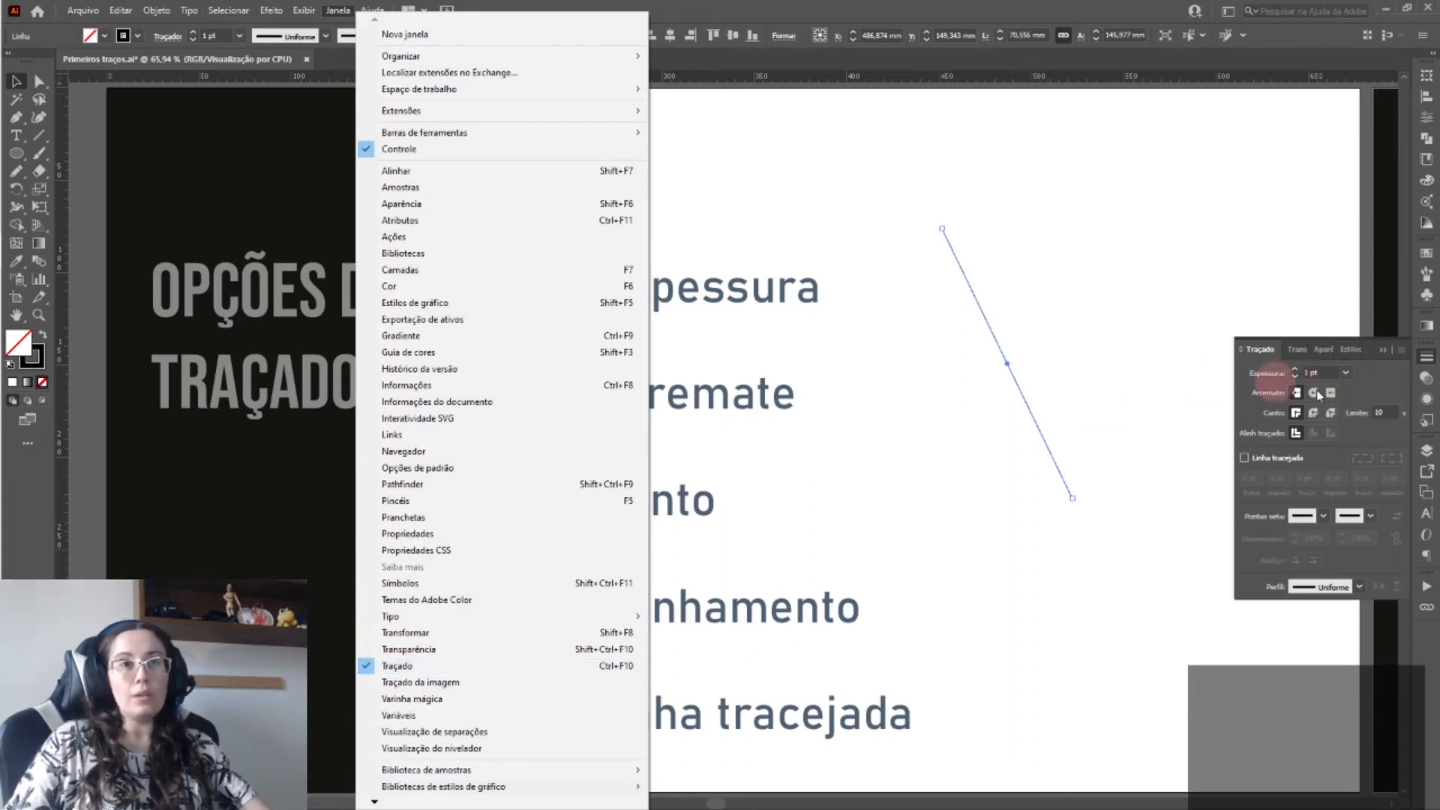
- Raise the diagonal line's stroke weight step by step to 9 pt and set it to 14 pt
{"action": "left_click", "coordinate": [1295, 369]}
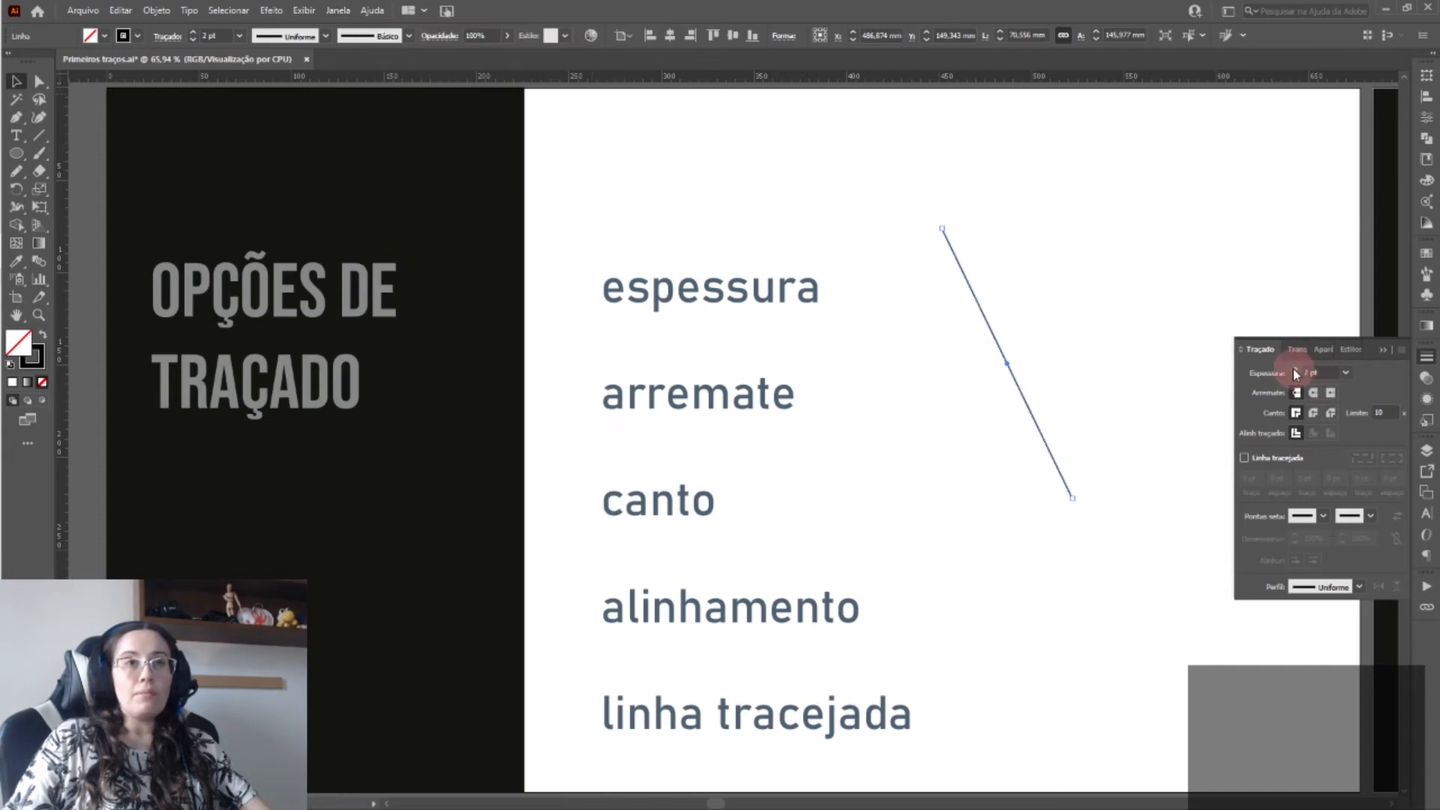
{"action": "left_click", "coordinate": [1295, 370]}
{"action": "left_click", "coordinate": [1296, 370]}
{"action": "left_click", "coordinate": [1295, 370]}
{"action": "left_click", "coordinate": [1295, 370]}
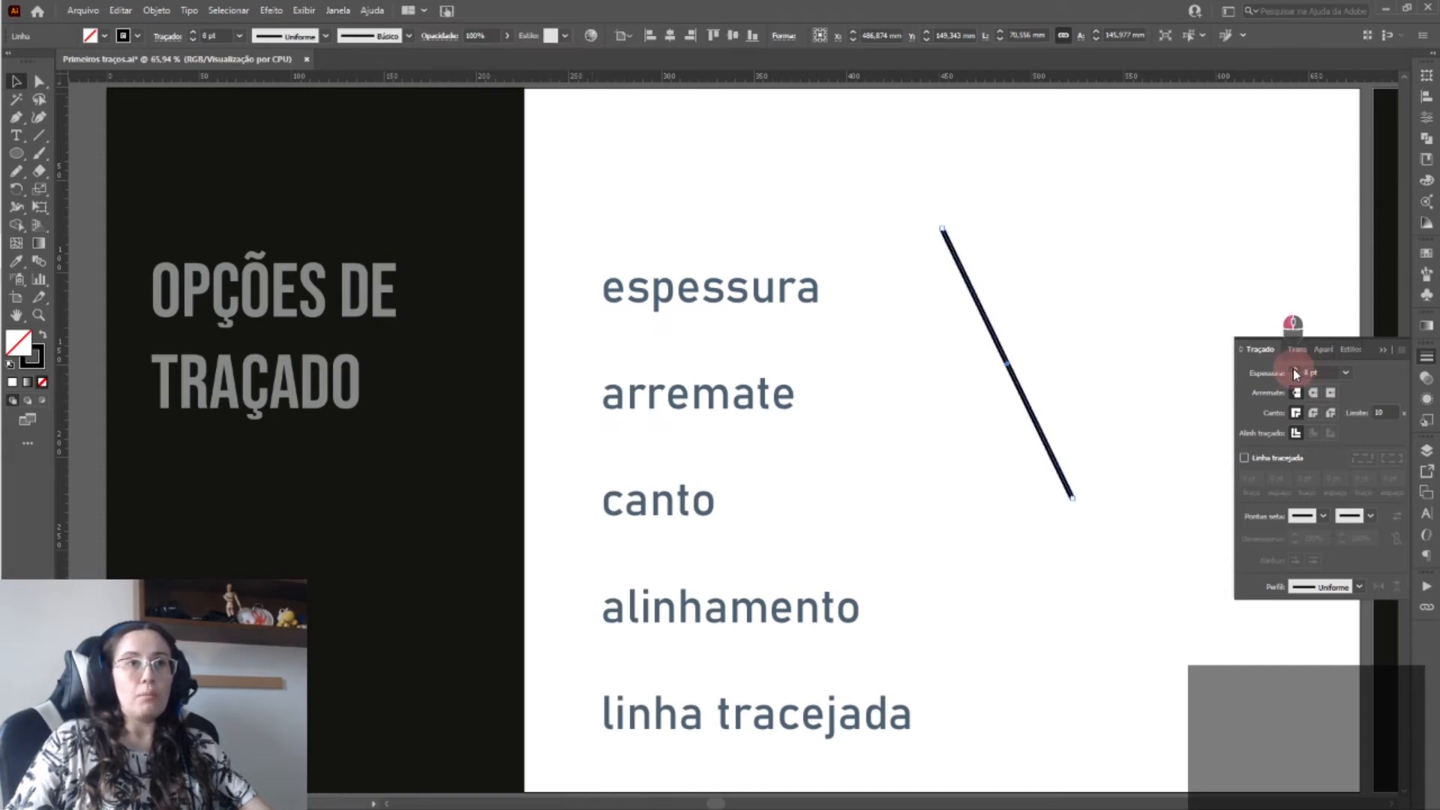
{"action": "left_click", "coordinate": [1295, 369]}
{"action": "left_click", "coordinate": [1295, 369]}
{"action": "left_click", "coordinate": [1295, 370]}
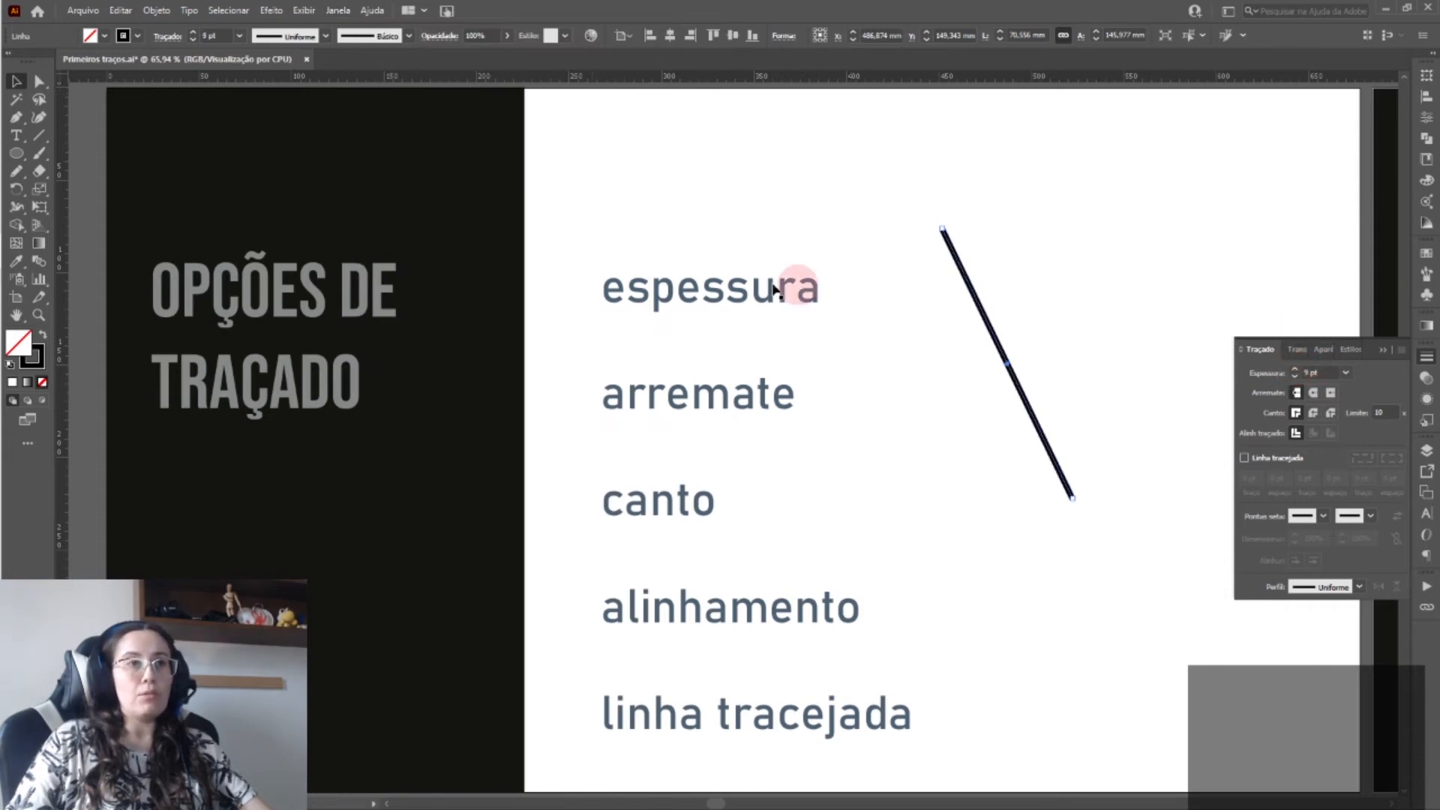
{"action": "left_click", "coordinate": [1346, 373]}
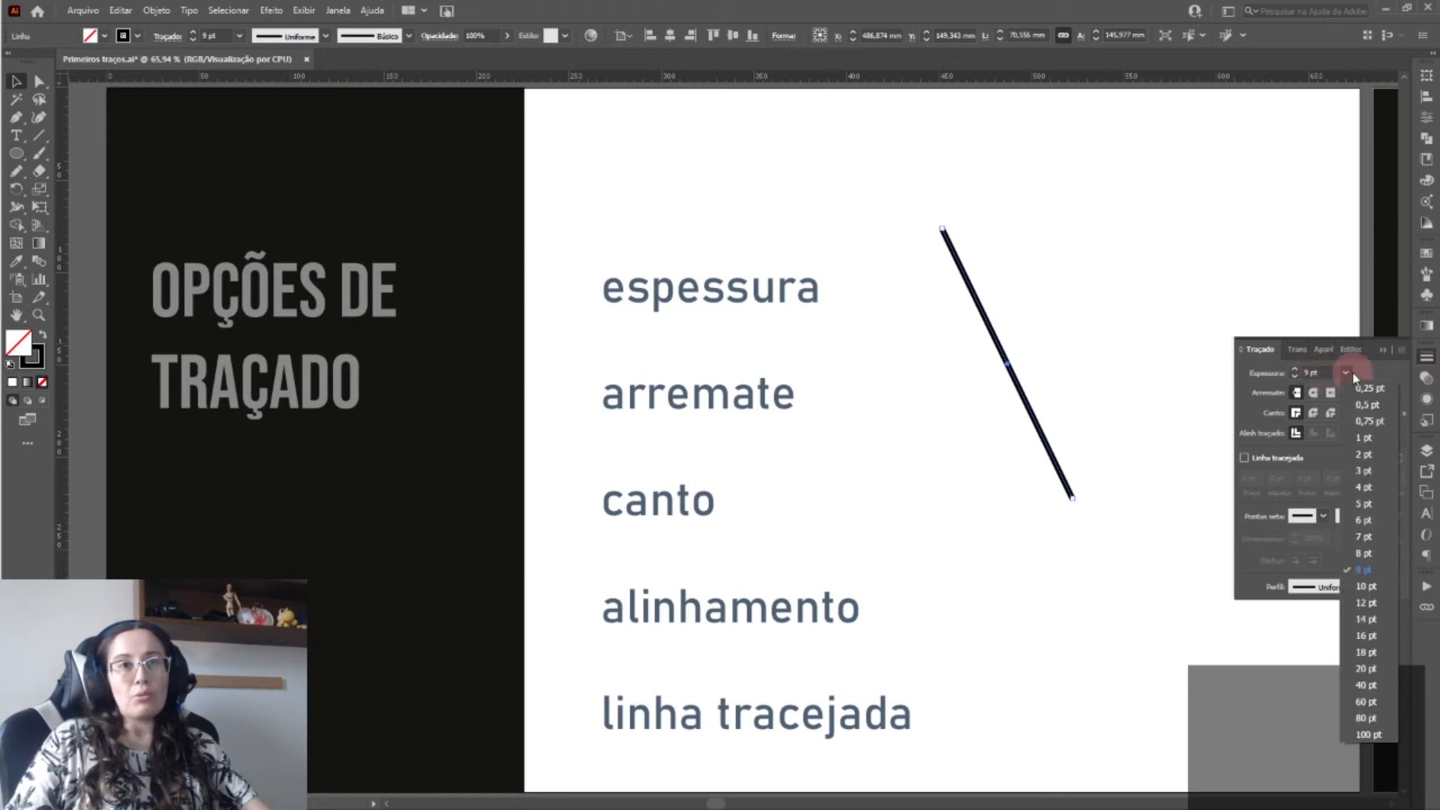
{"action": "left_click", "coordinate": [1364, 622]}
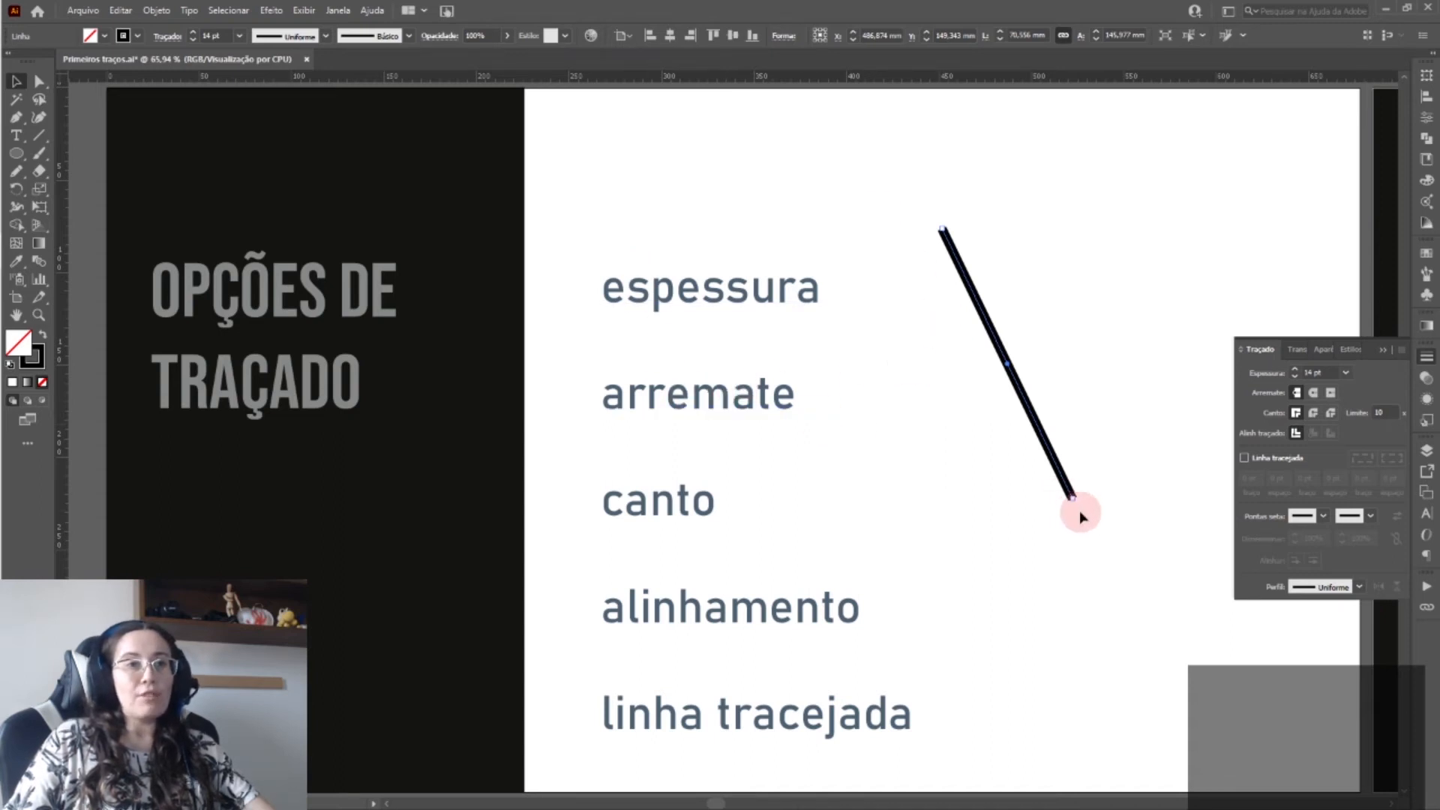
- Try round and projecting caps on the line's ends and settle on the round cap
{"action": "scroll", "coordinate": [1079, 510], "scroll_direction": "up", "scroll_amount": 5}
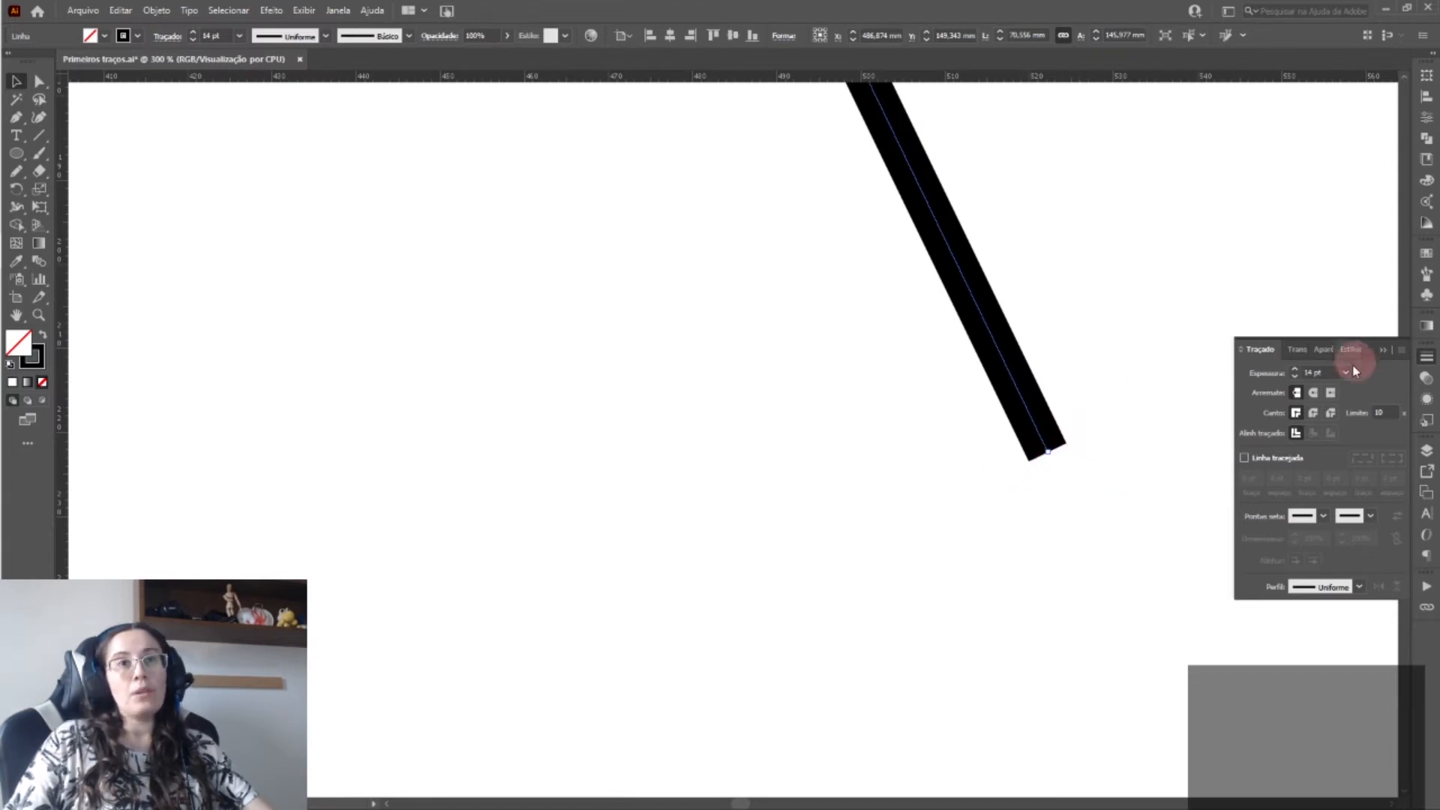
{"action": "left_click", "coordinate": [1312, 395]}
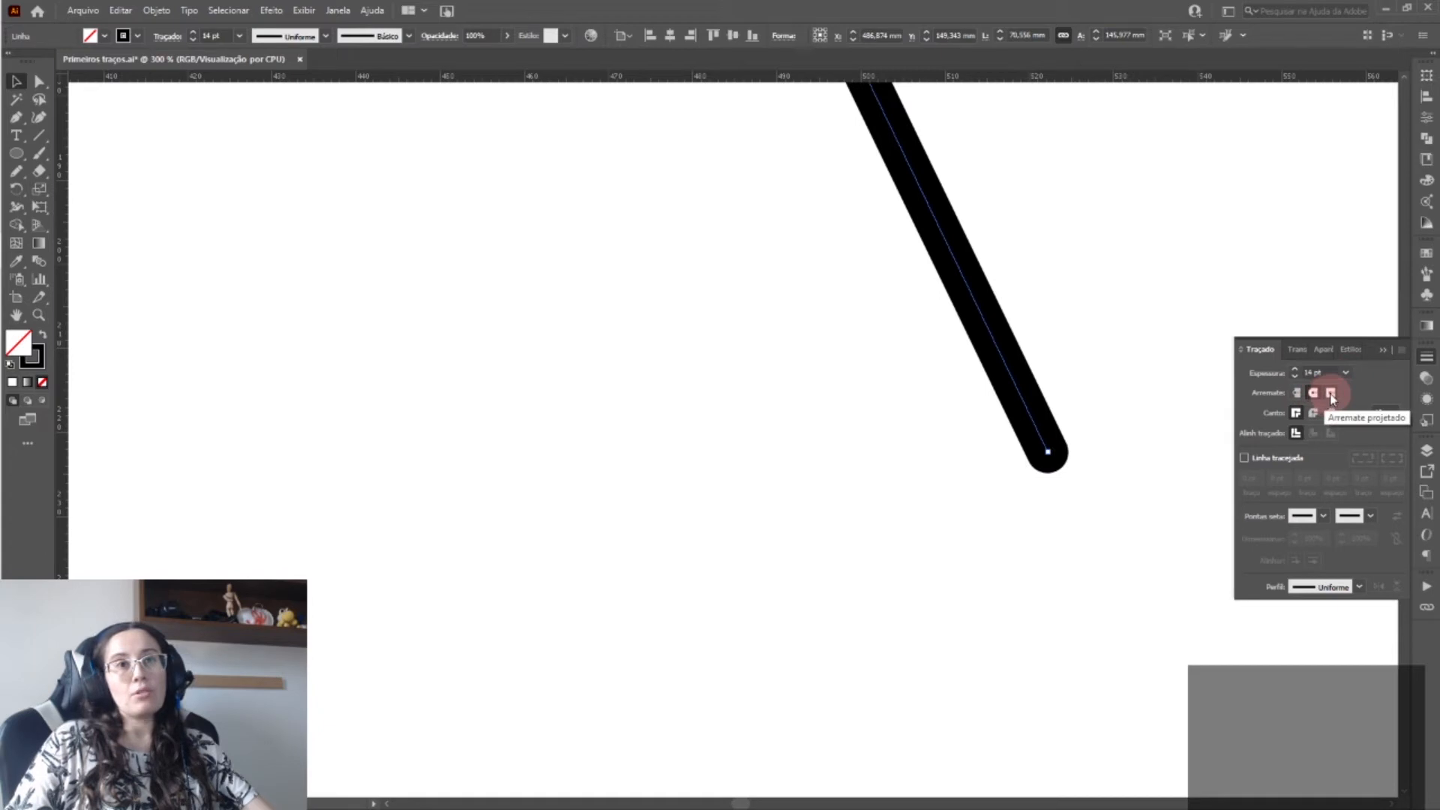
{"action": "left_click", "coordinate": [1331, 392]}
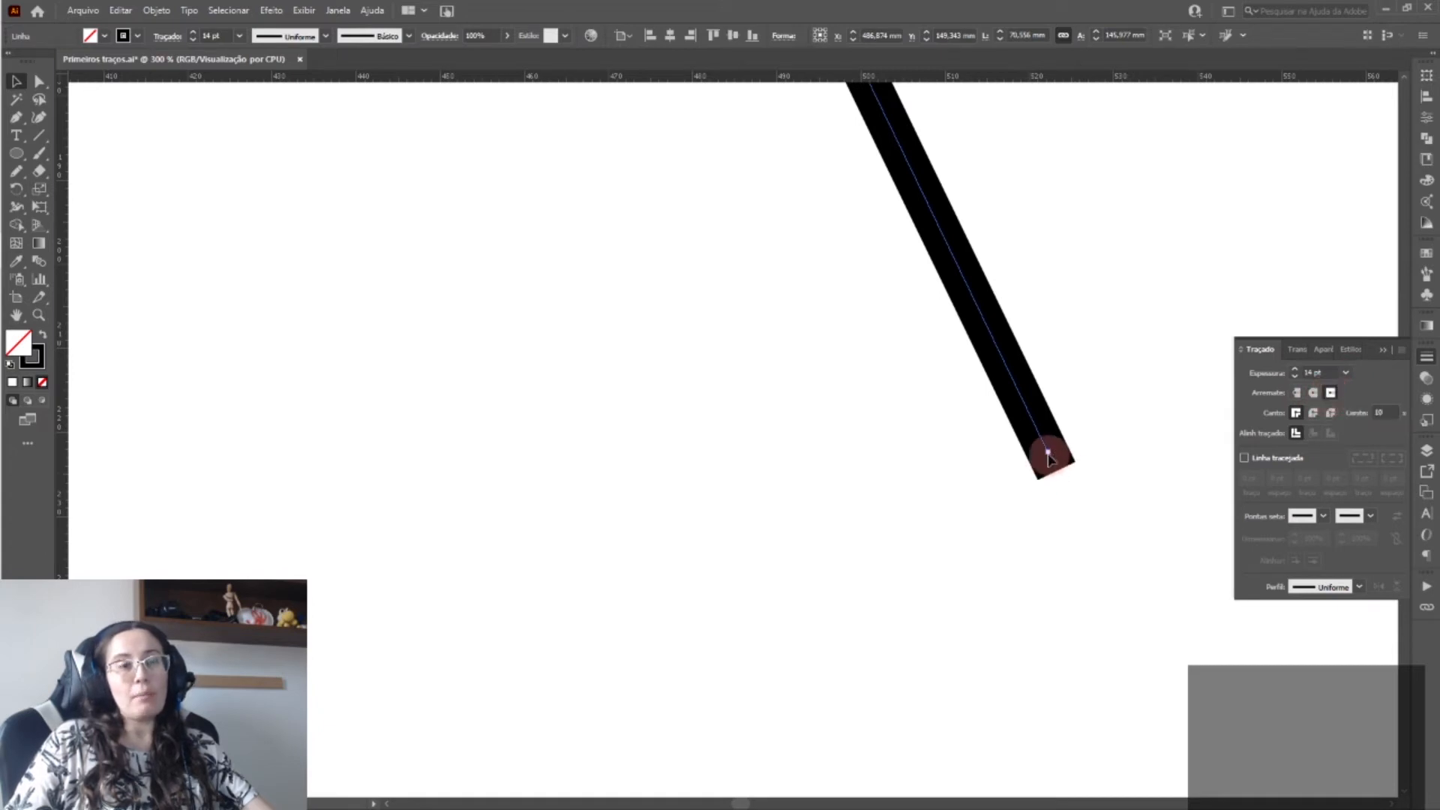
{"action": "left_click", "coordinate": [1313, 393]}
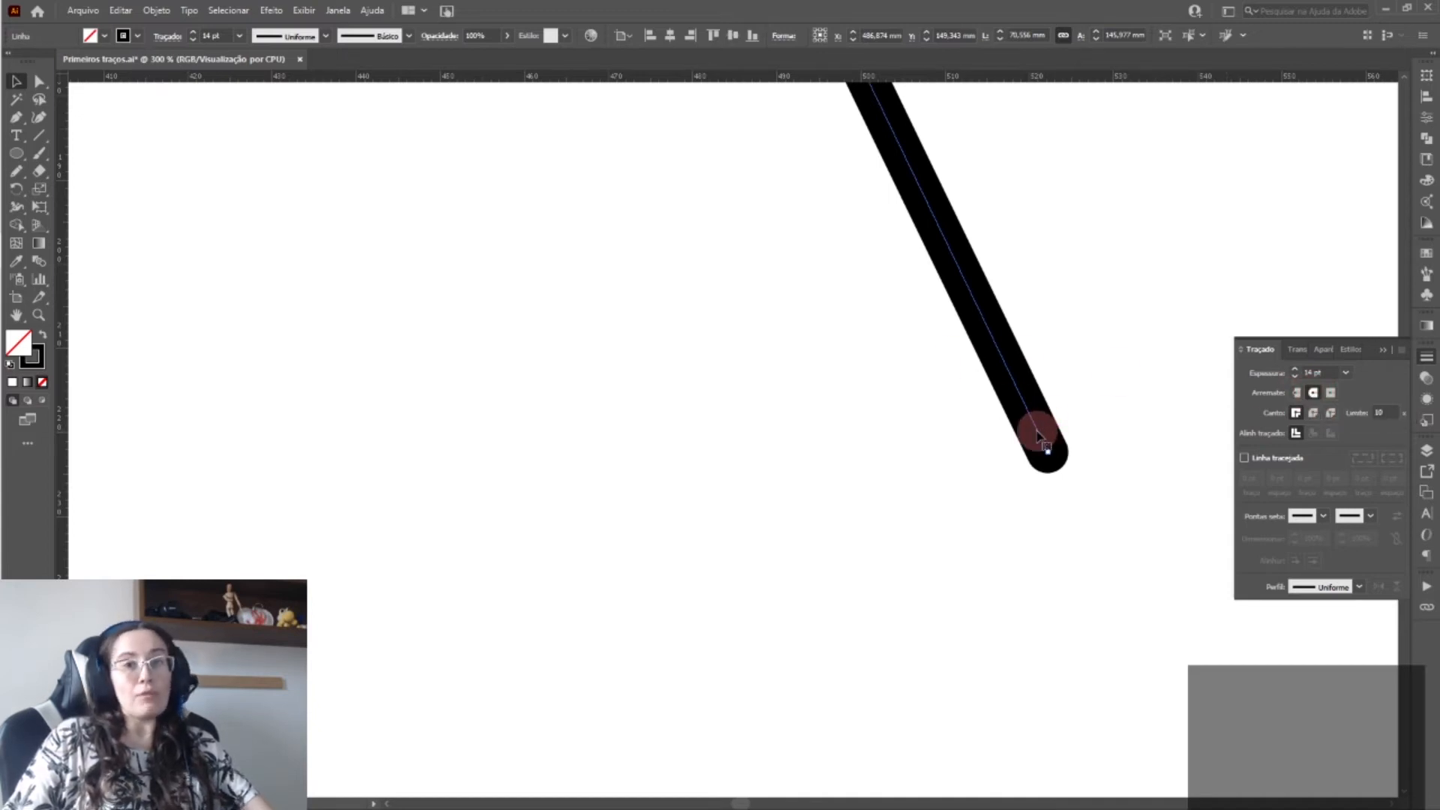
- Delete the diagonal line and draw a square about 110 mm wide beside the option list with the Rectangle tool
{"action": "scroll", "coordinate": [897, 375], "scroll_direction": "down", "scroll_amount": 4}
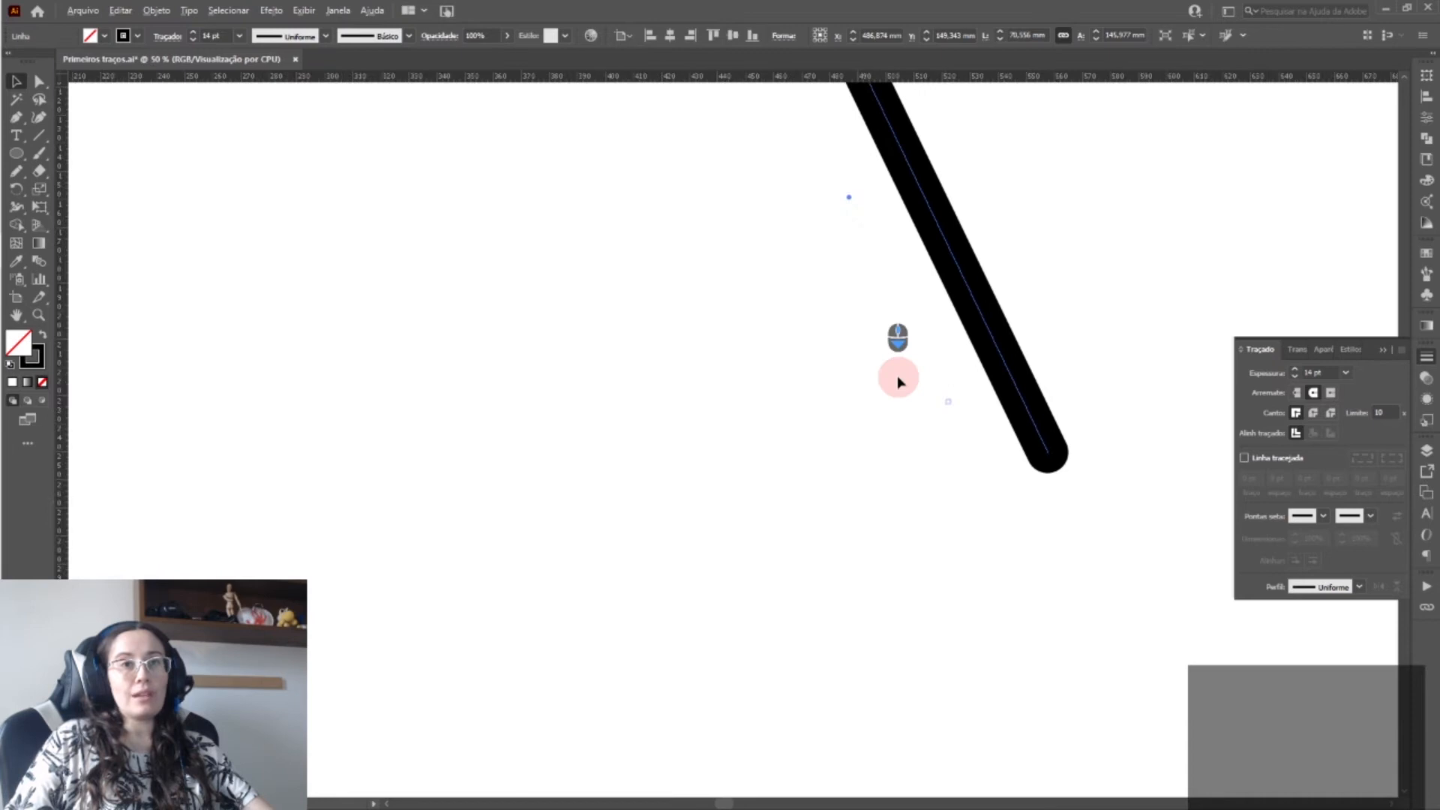
{"action": "scroll", "coordinate": [884, 351], "scroll_direction": "left", "scroll_amount": 2}
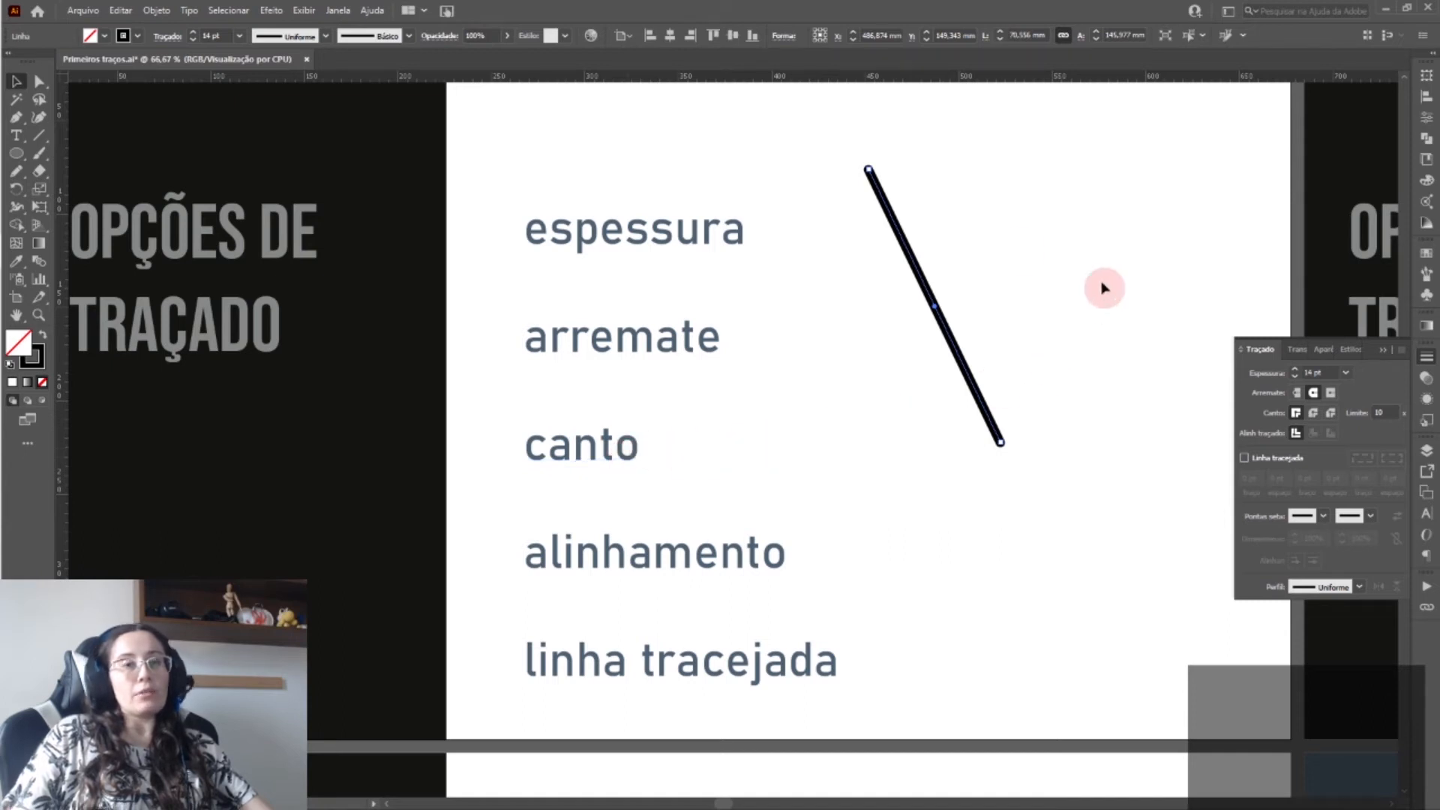
{"action": "key", "text": "Delete"}
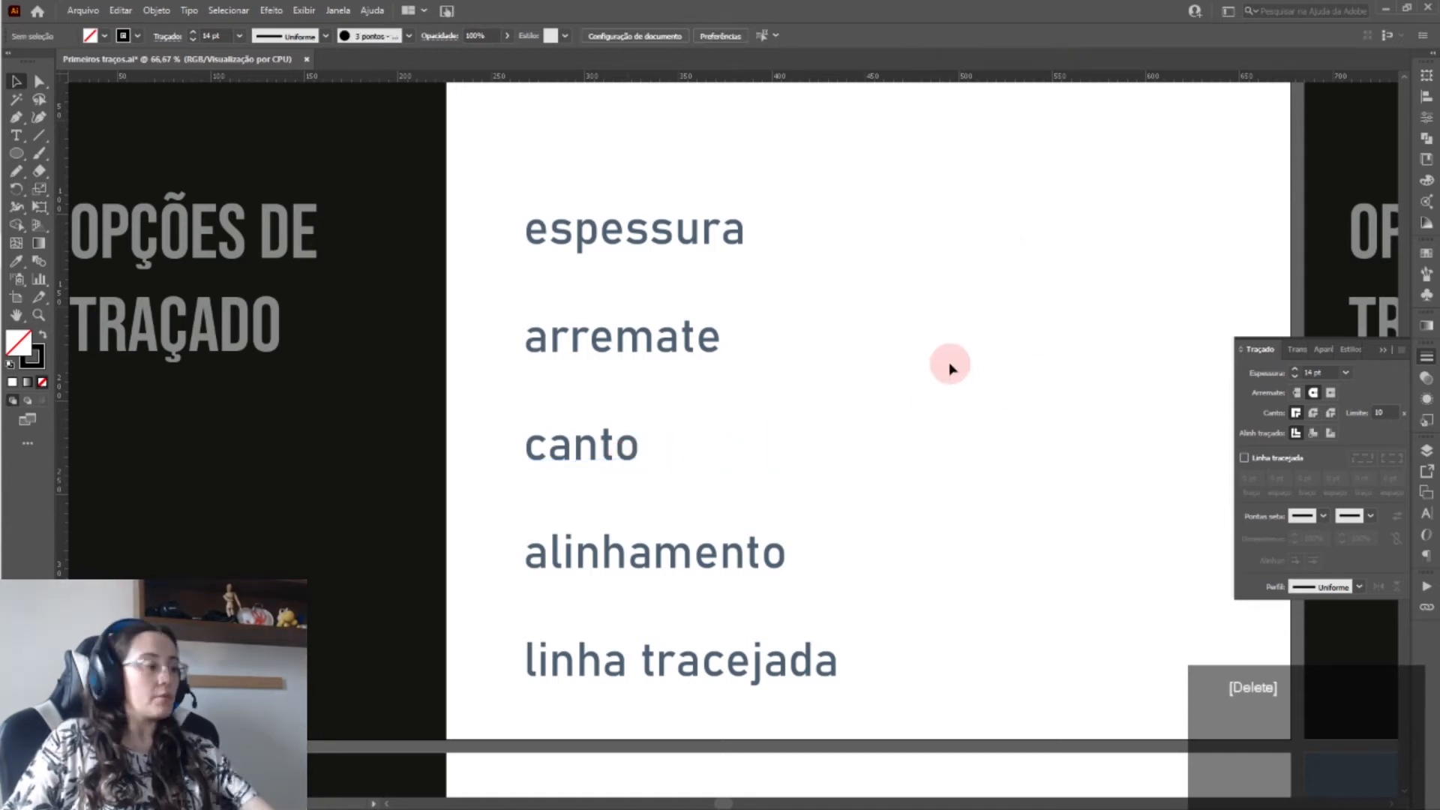
{"action": "key", "text": "m"}
{"action": "left_click_drag", "start_coordinate": [921, 236], "coordinate": [1048, 438]}
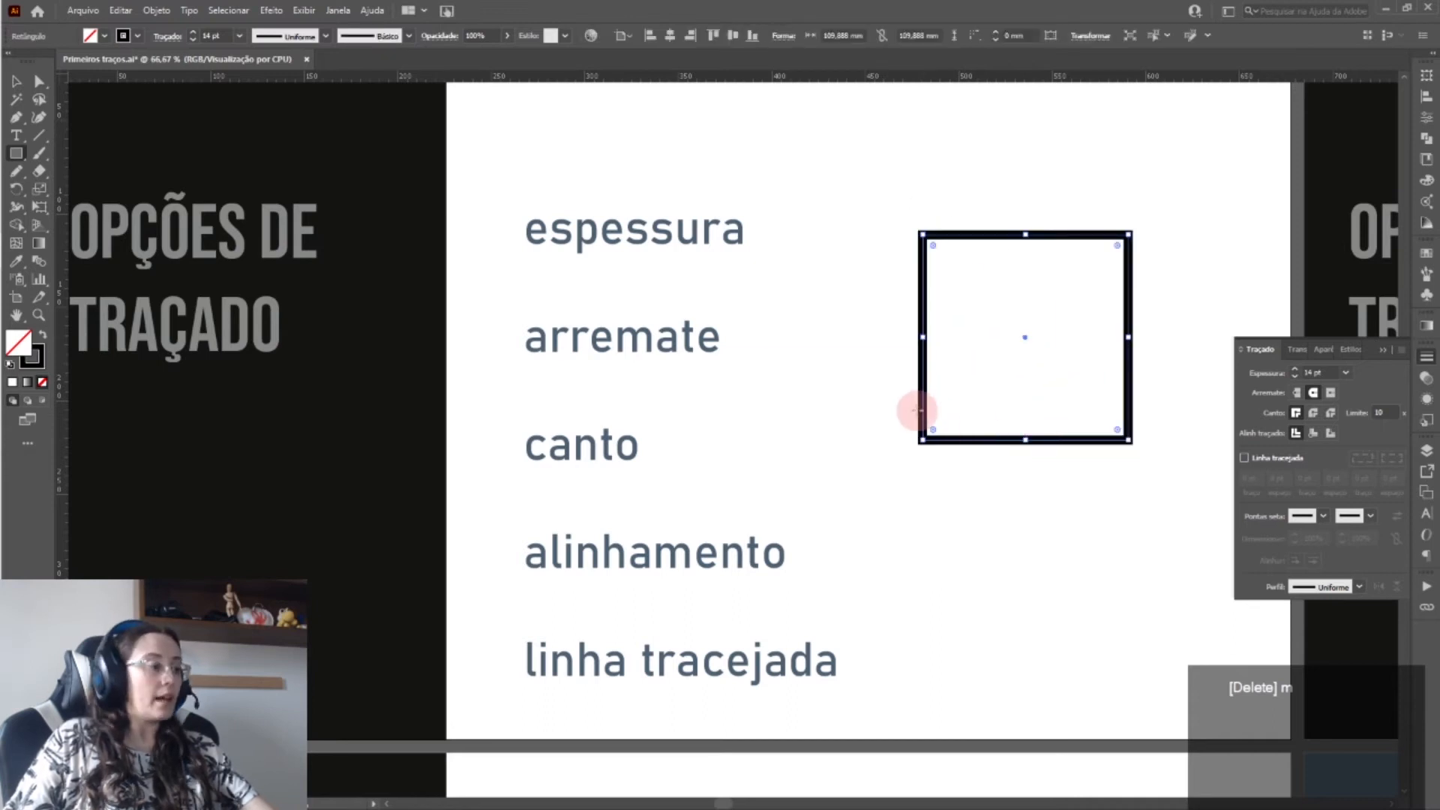
- Try the round join on the square's stroke corners and set them to the bevel join
{"action": "scroll", "coordinate": [1130, 215], "scroll_direction": "up", "scroll_amount": 1}
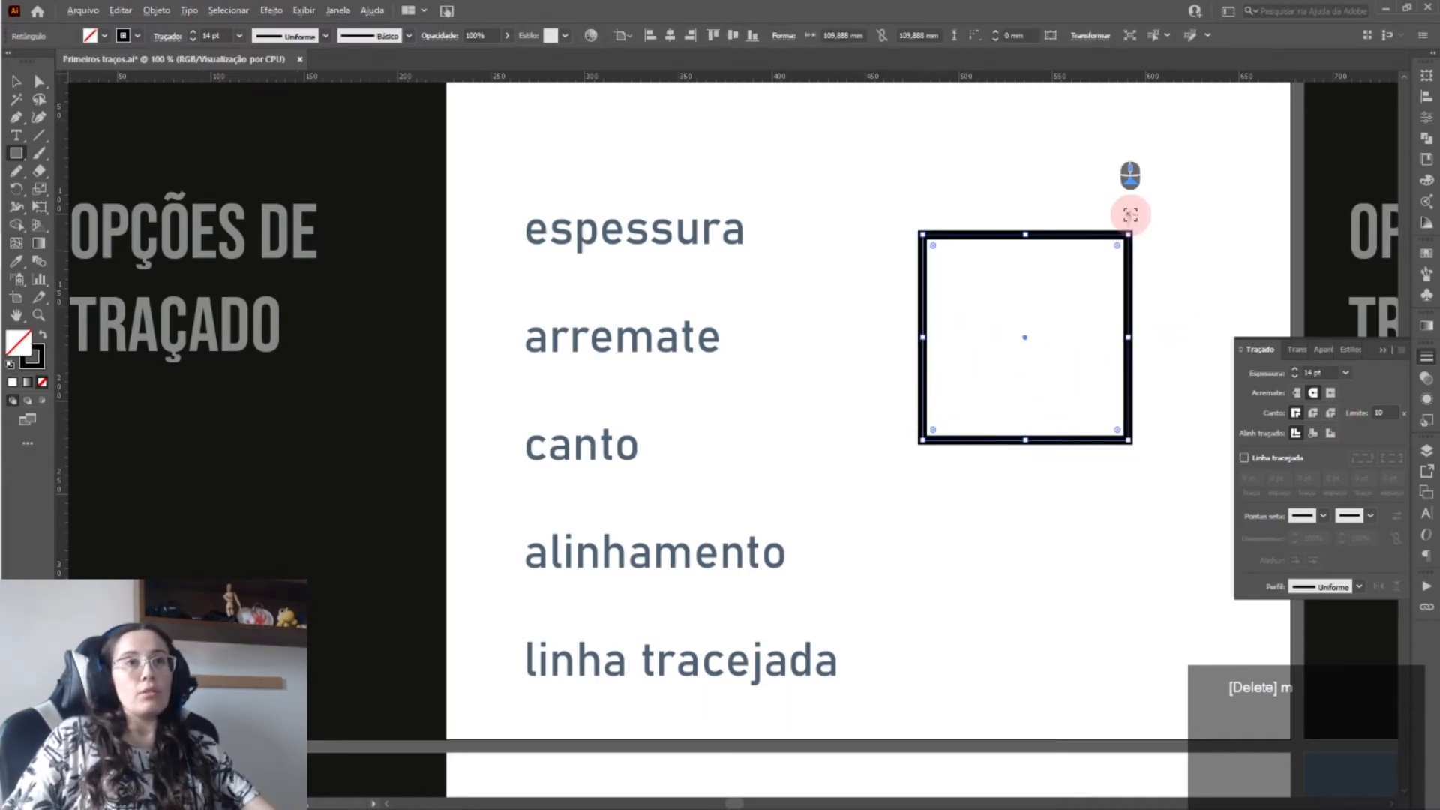
{"action": "scroll", "coordinate": [1130, 215], "scroll_direction": "up", "scroll_amount": 3}
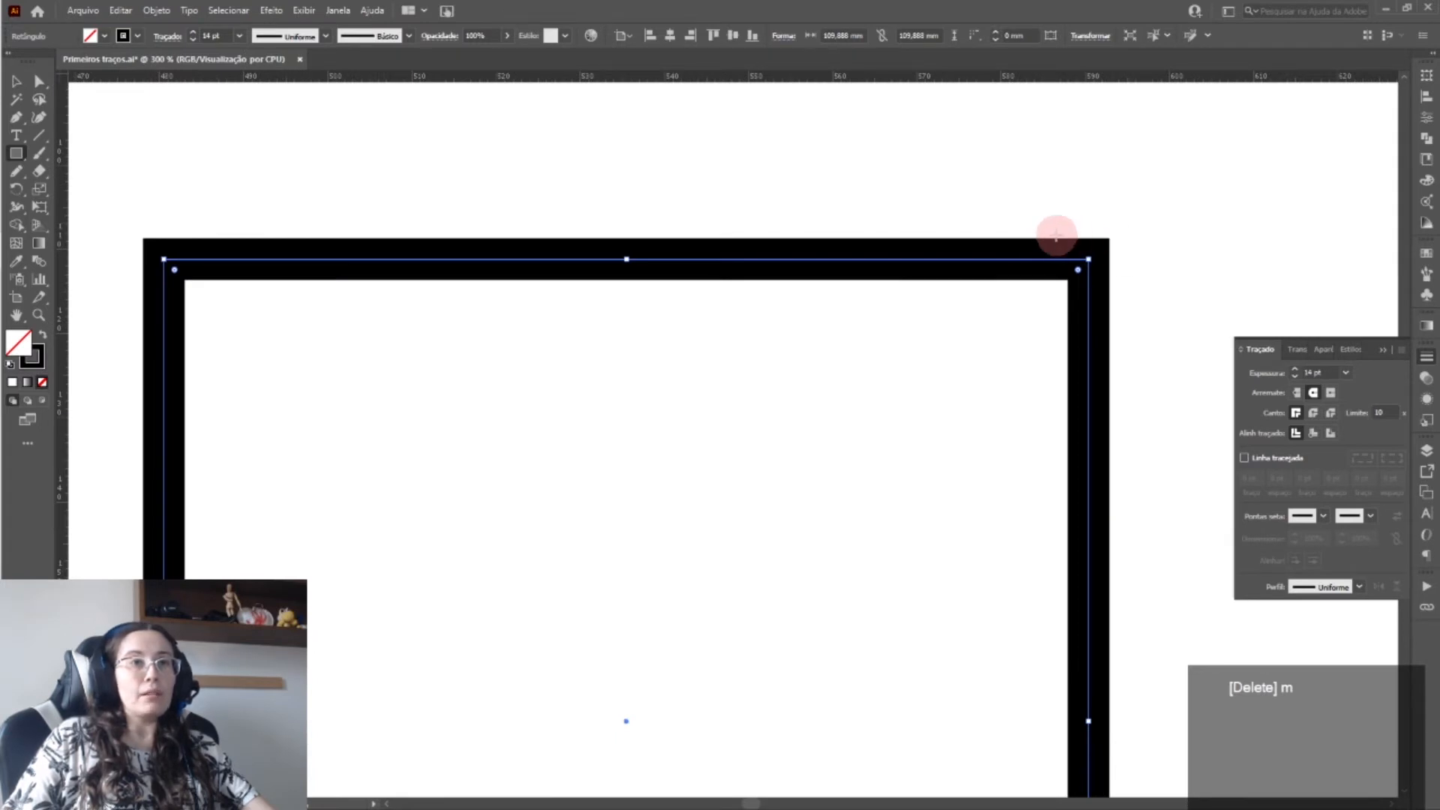
{"action": "left_click", "coordinate": [1313, 413]}
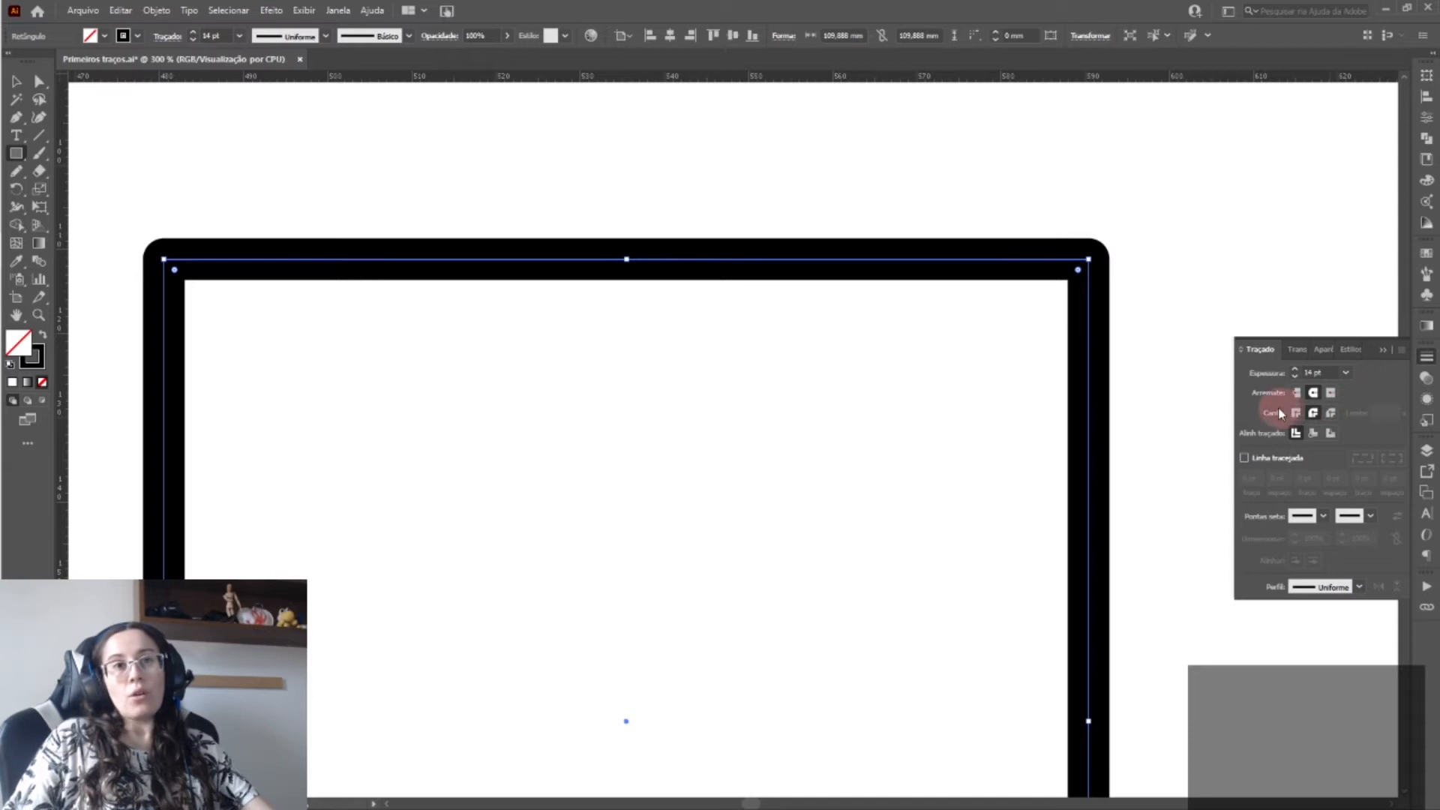
{"action": "left_click", "coordinate": [1332, 418]}
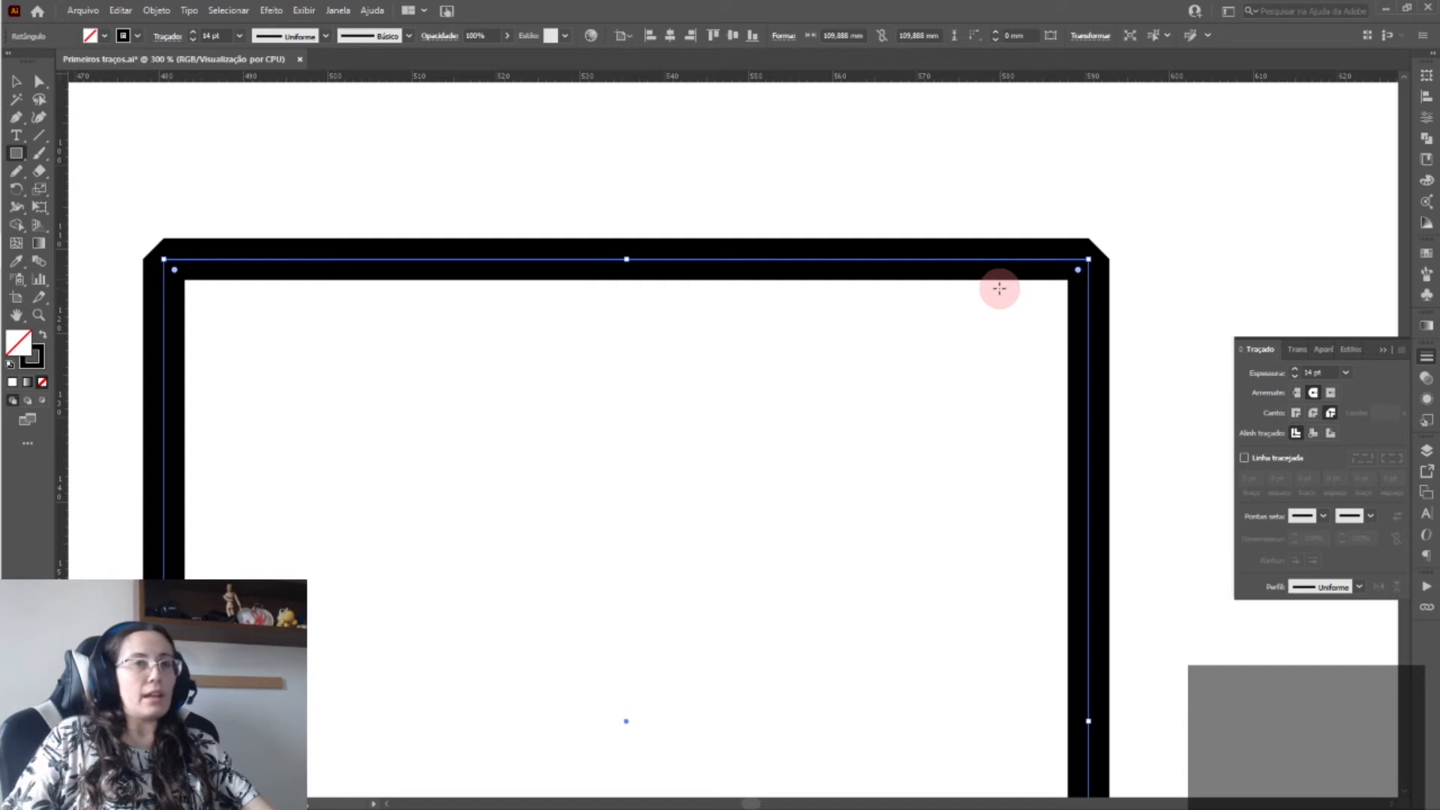
- Try aligning the square's stroke to the inside and outside of its path, and return it to centre alignment
{"action": "key", "text": "v"}
{"action": "scroll", "coordinate": [910, 248], "scroll_direction": "down", "scroll_amount": 1}
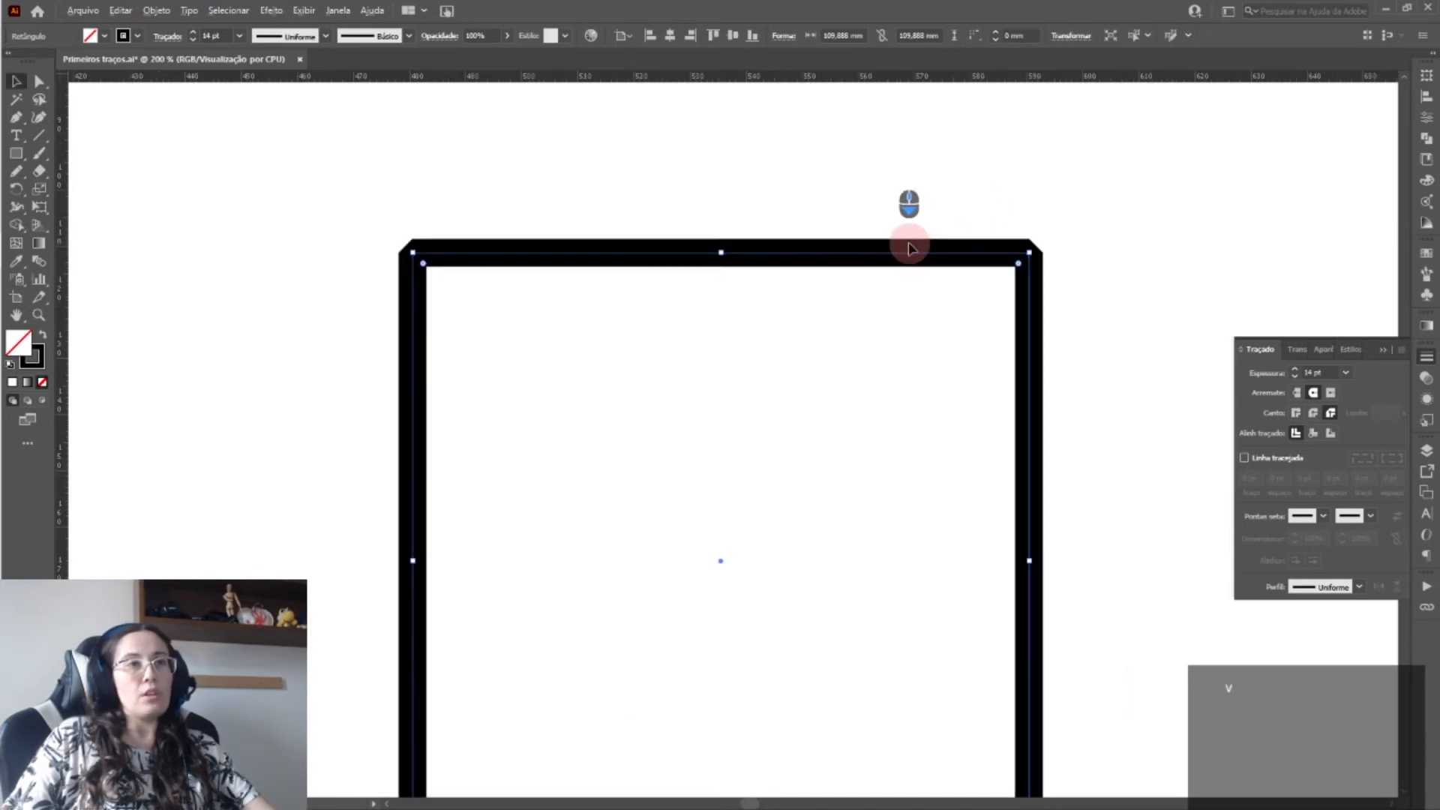
{"action": "scroll", "coordinate": [909, 248], "scroll_direction": "down", "scroll_amount": 1}
{"action": "scroll", "coordinate": [908, 248], "scroll_direction": "down", "scroll_amount": 2}
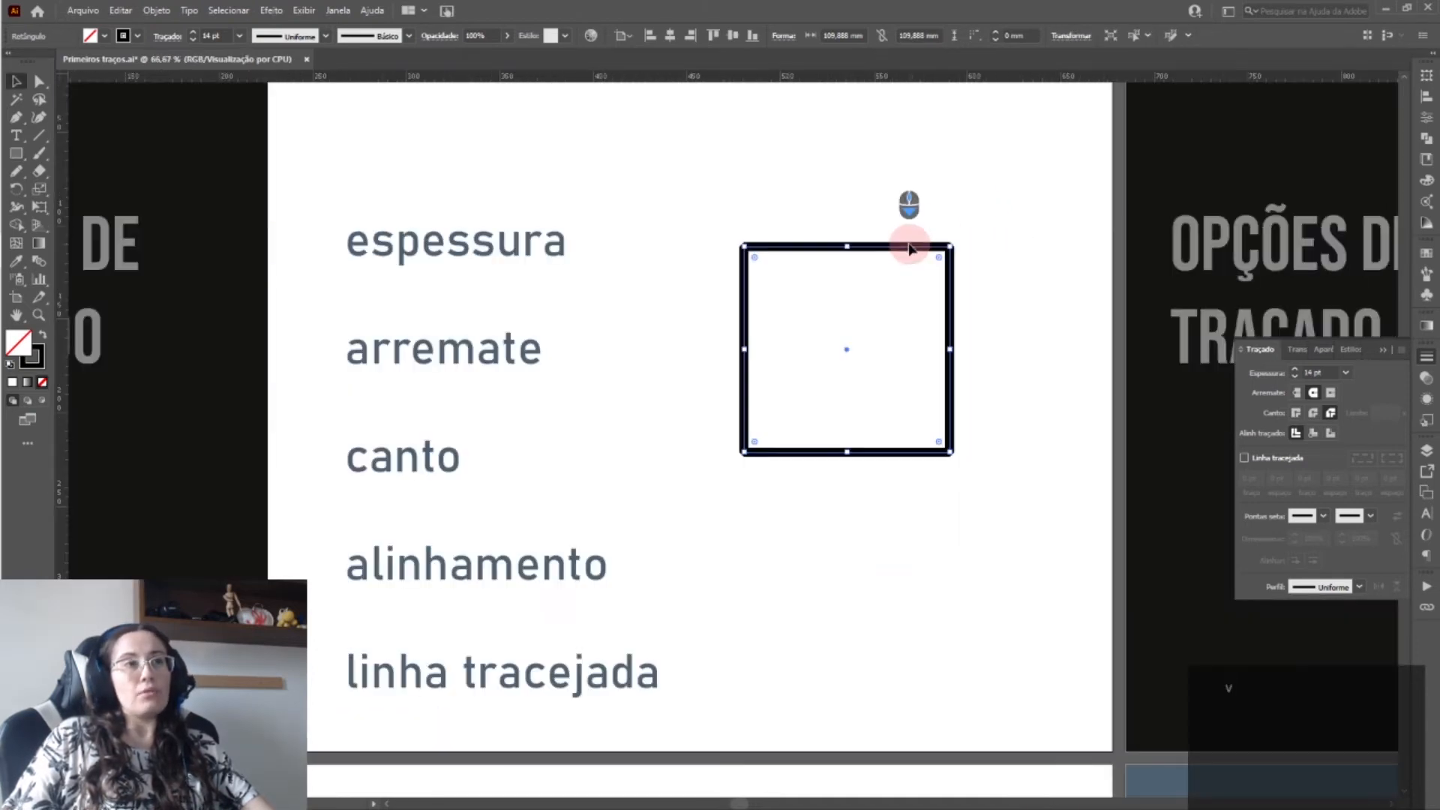
{"action": "scroll", "coordinate": [859, 258], "scroll_direction": "down", "scroll_amount": 1}
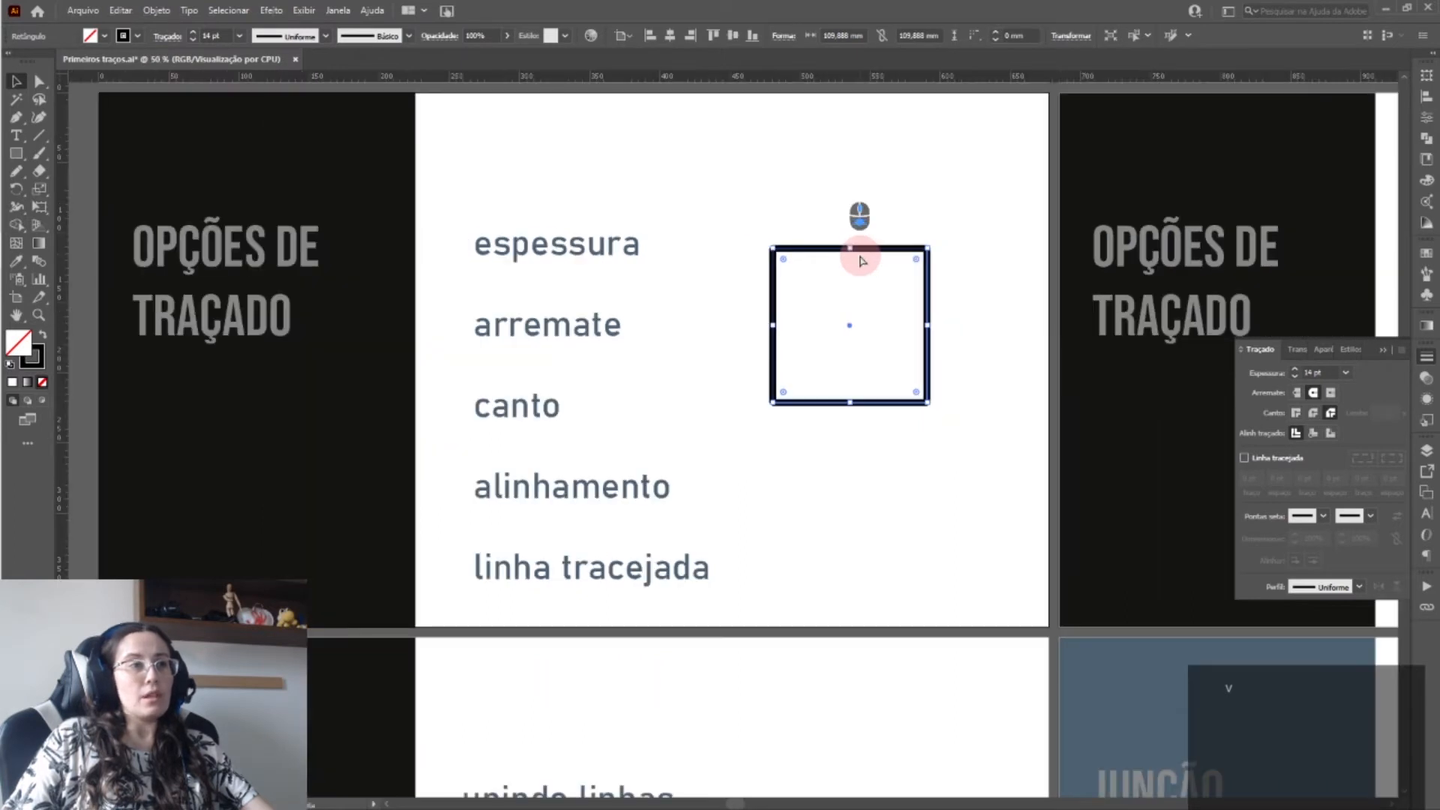
{"action": "scroll", "coordinate": [860, 258], "scroll_direction": "left", "scroll_amount": 2}
{"action": "scroll", "coordinate": [861, 258], "scroll_direction": "up", "scroll_amount": 2}
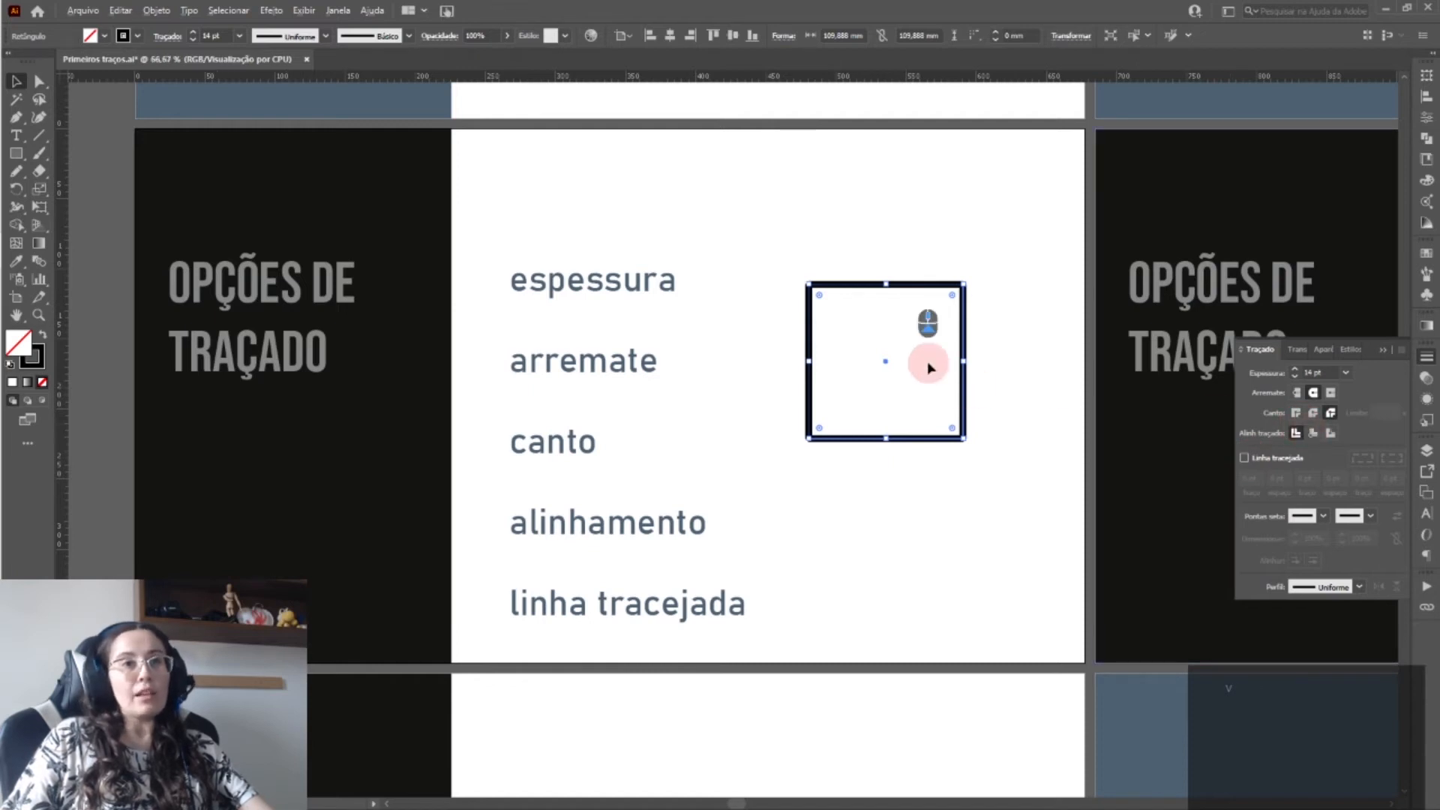
{"action": "scroll", "coordinate": [927, 361], "scroll_direction": "up", "scroll_amount": 3}
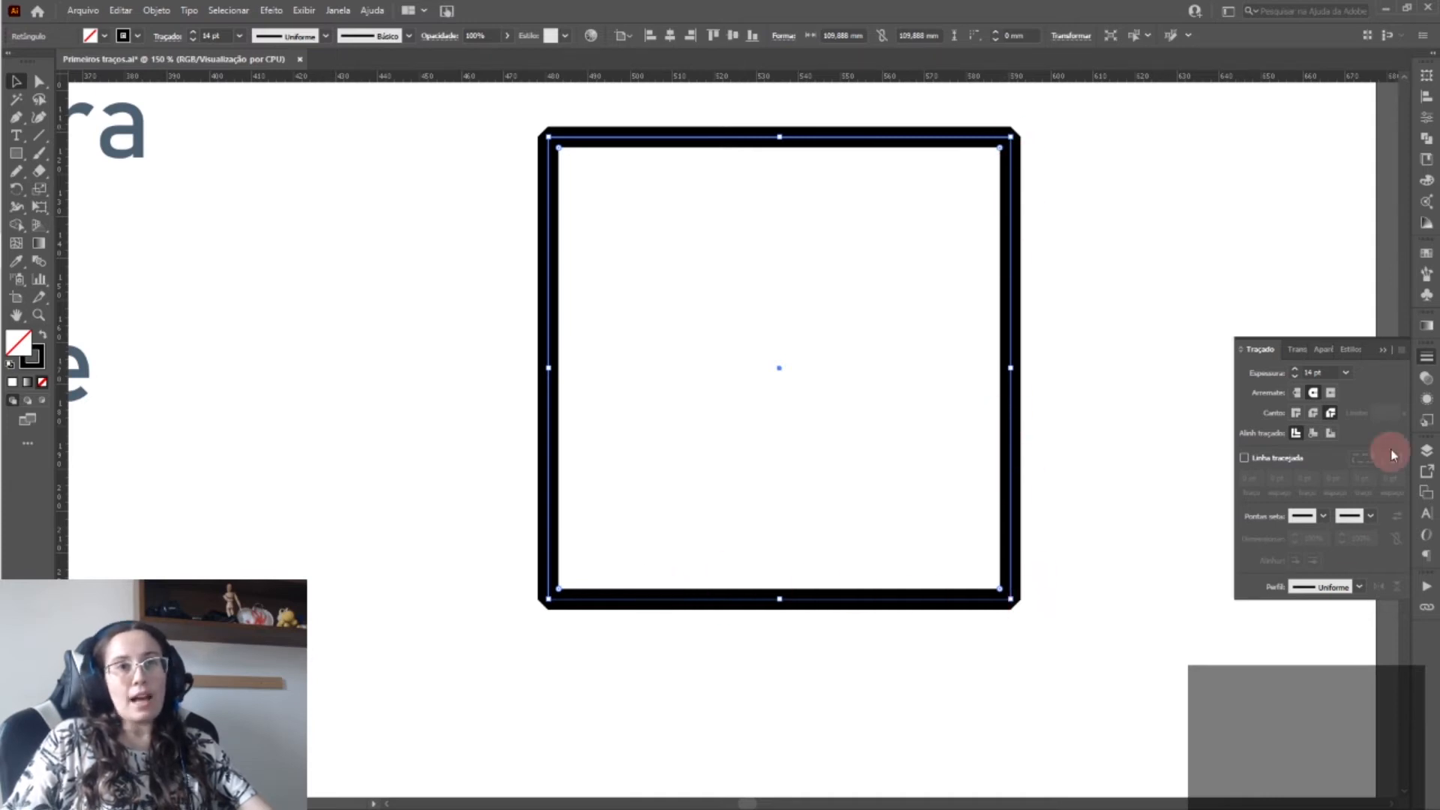
{"action": "left_click", "coordinate": [1313, 434]}
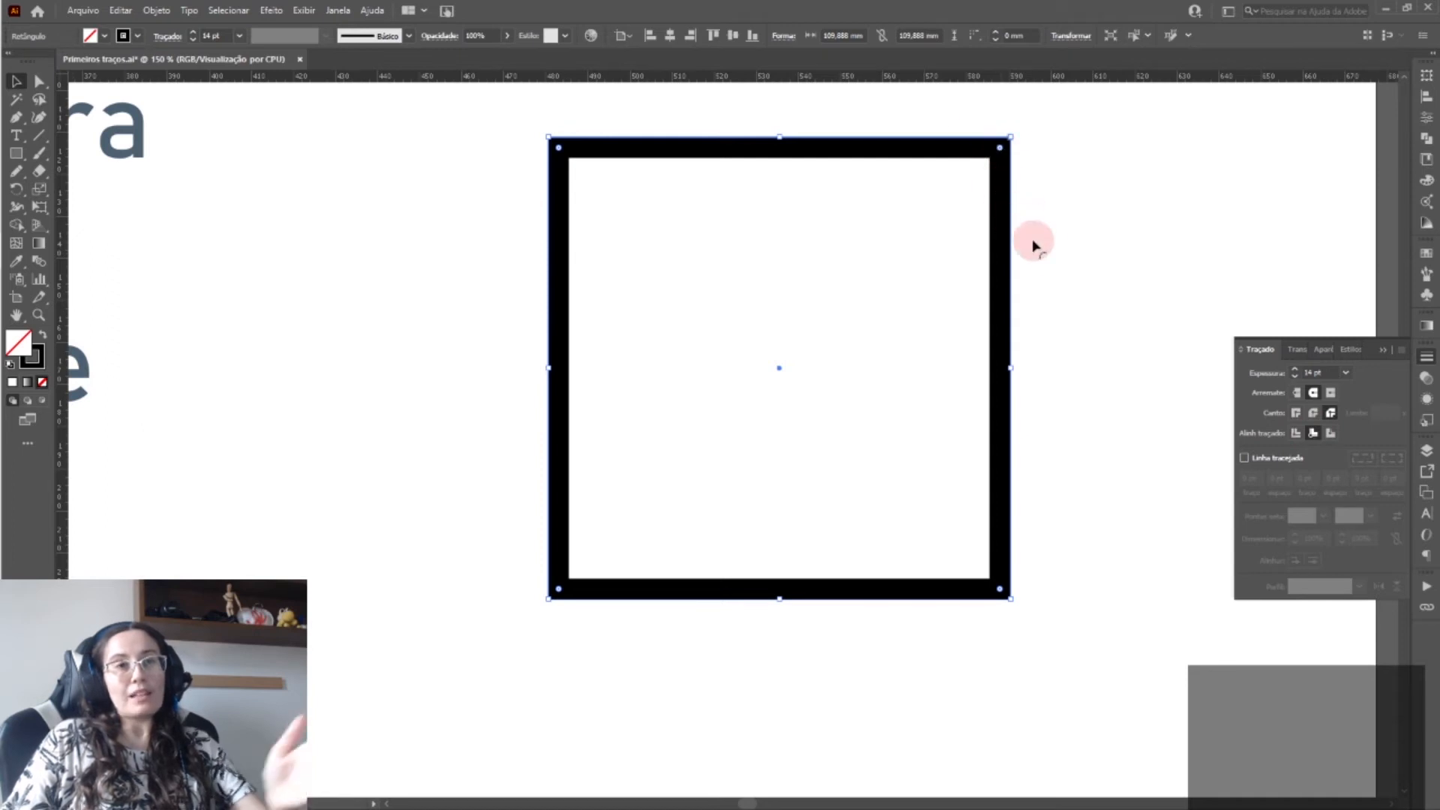
{"action": "left_click", "coordinate": [1330, 434]}
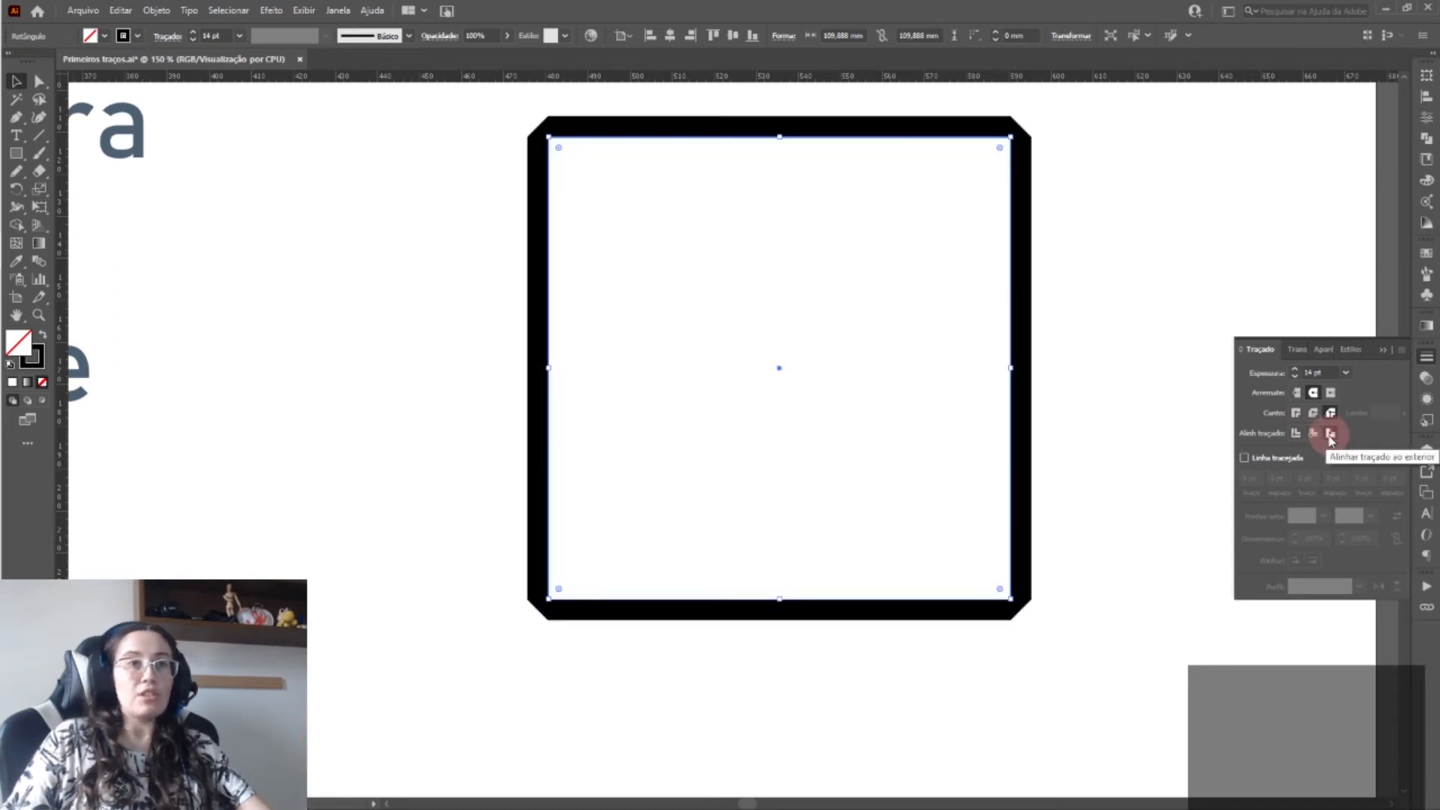
{"action": "left_click", "coordinate": [1313, 434]}
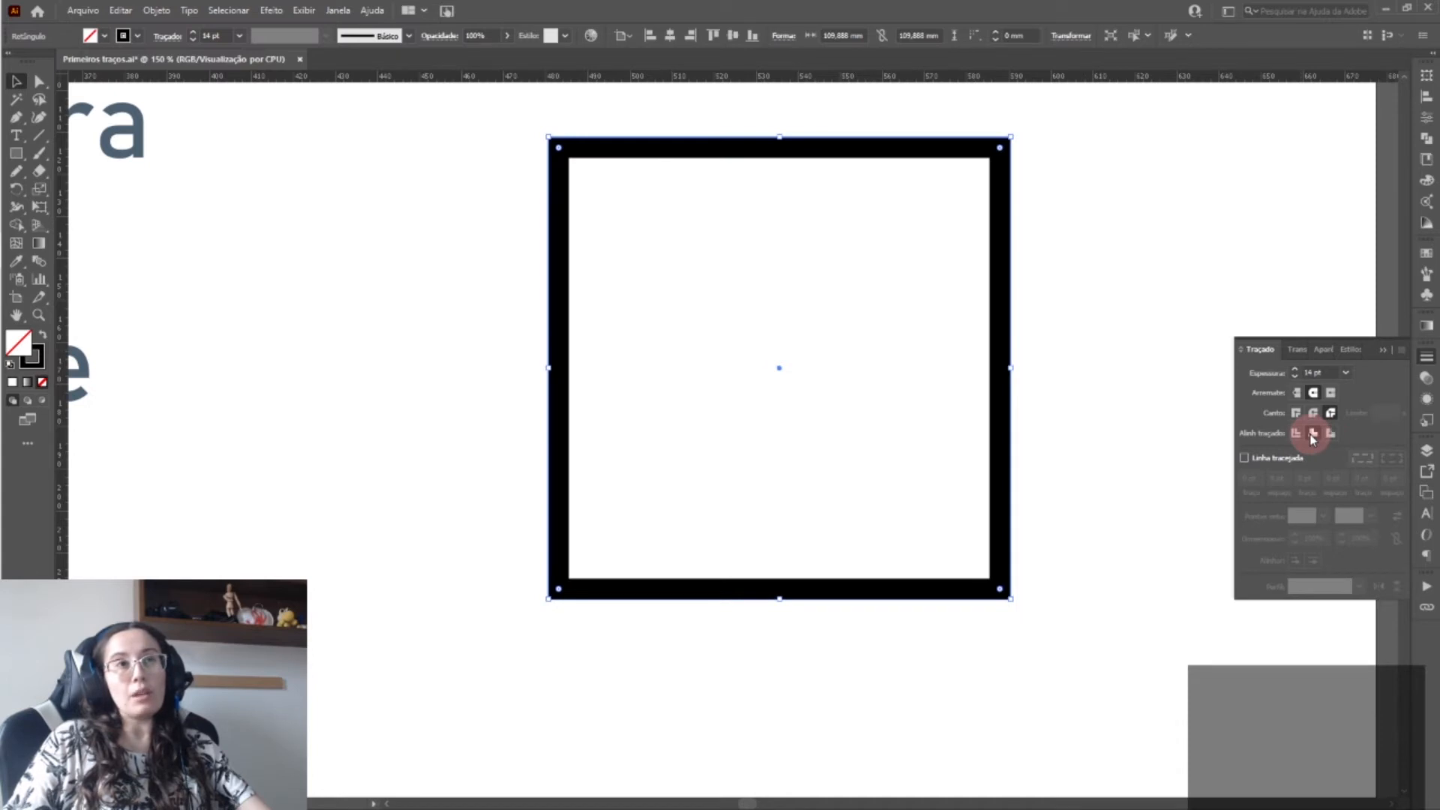
{"action": "left_click", "coordinate": [1296, 434]}
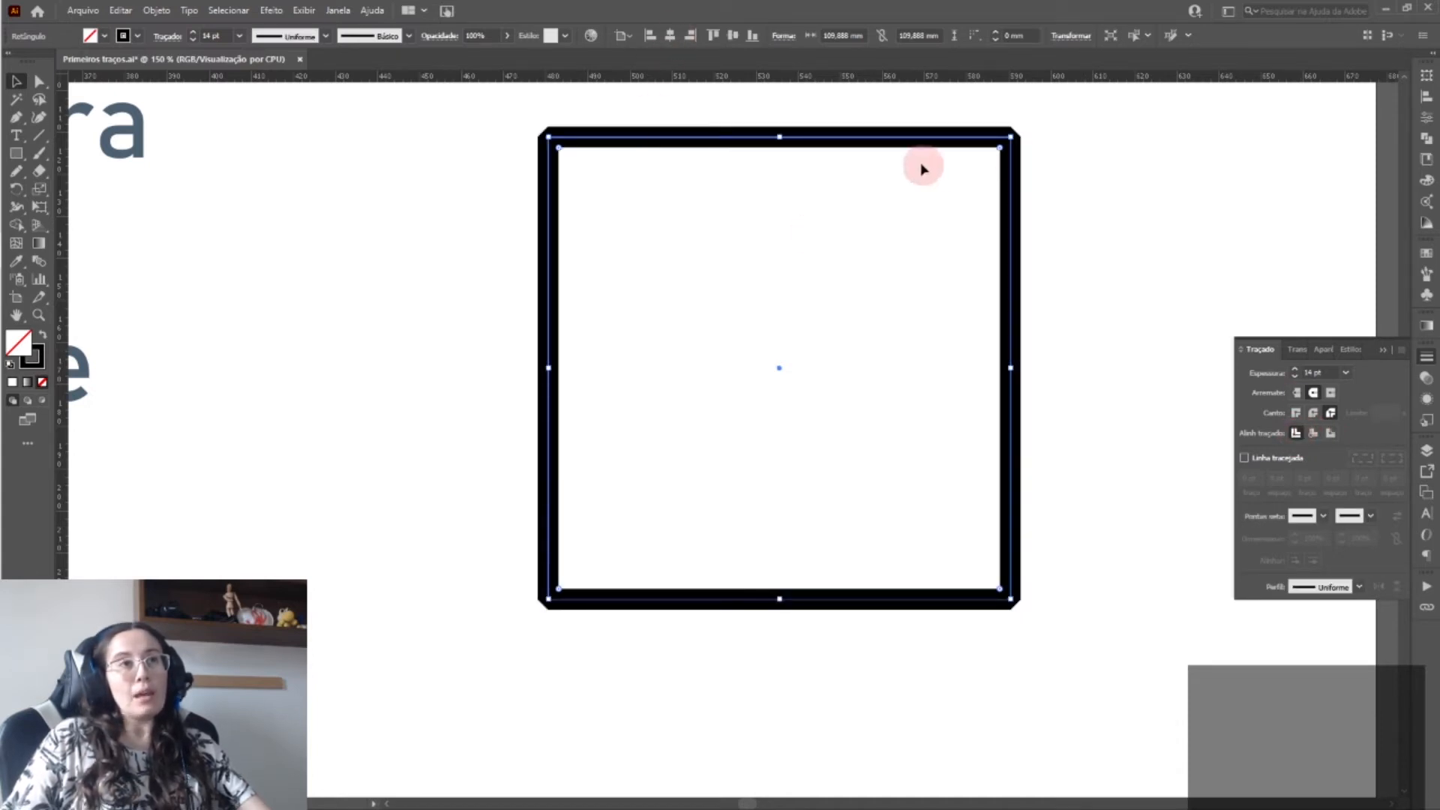
- Set the square's stroke weight to 40 pt and align the stroke to the inside of the path
{"action": "left_click", "coordinate": [1346, 372]}
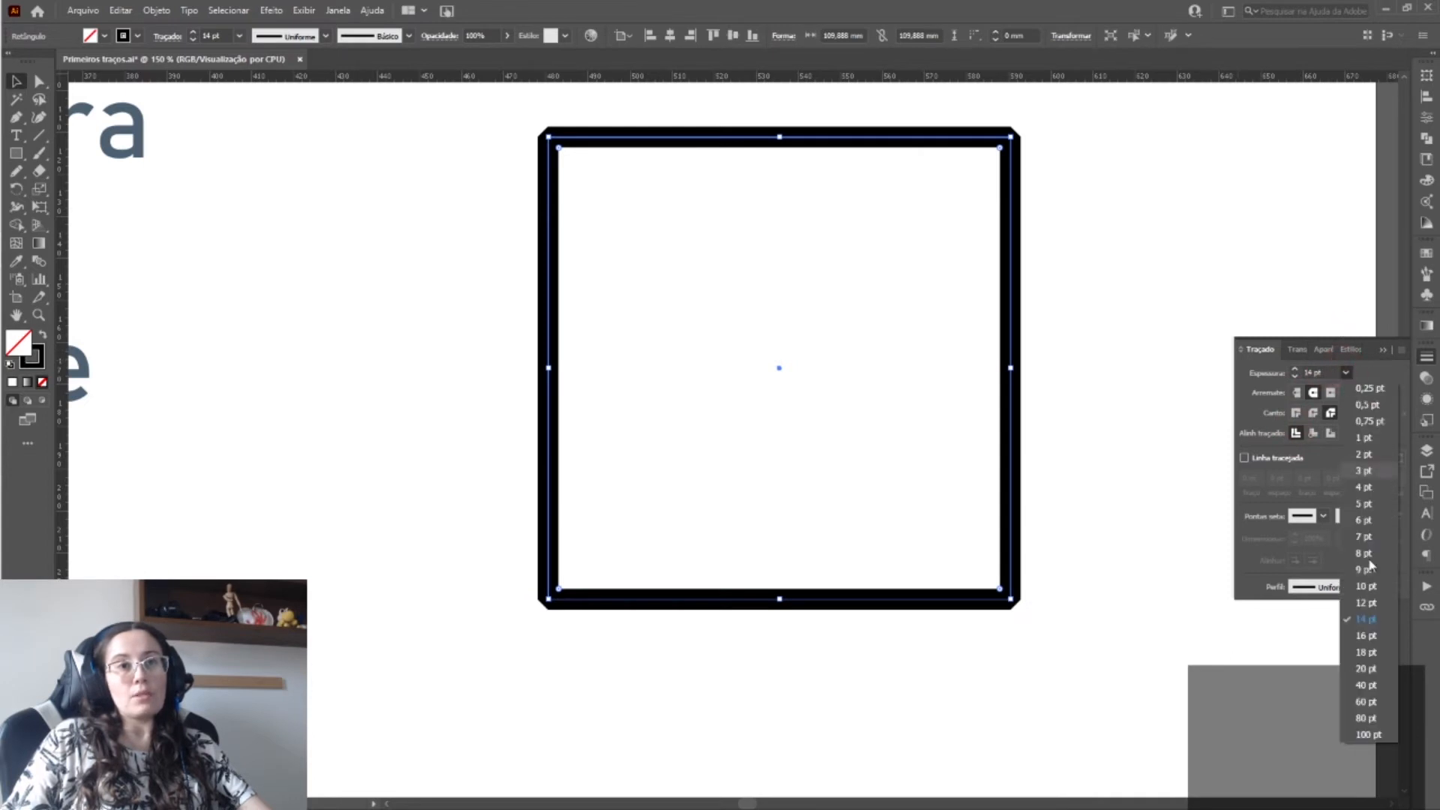
{"action": "left_click", "coordinate": [1370, 686]}
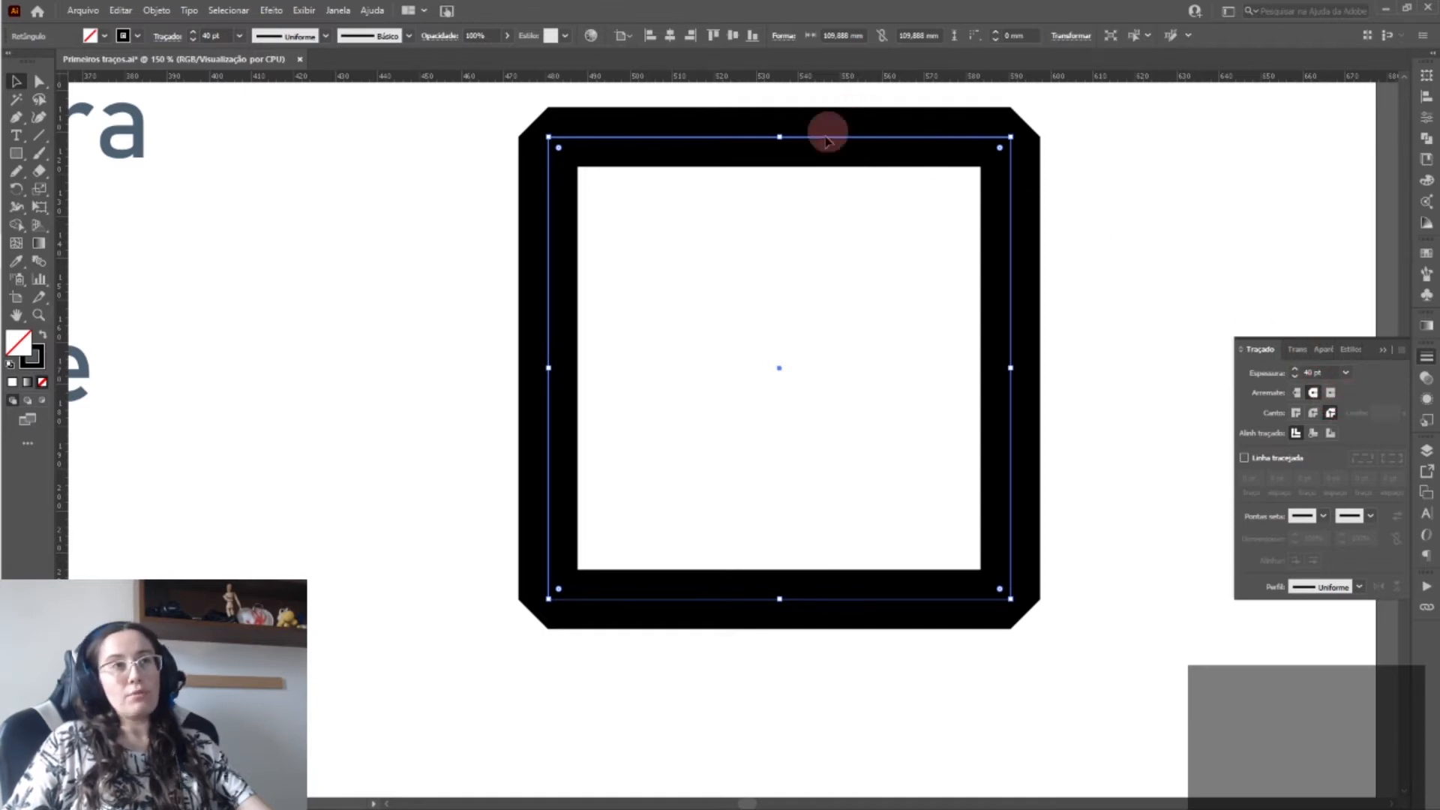
{"action": "left_click", "coordinate": [1312, 433]}
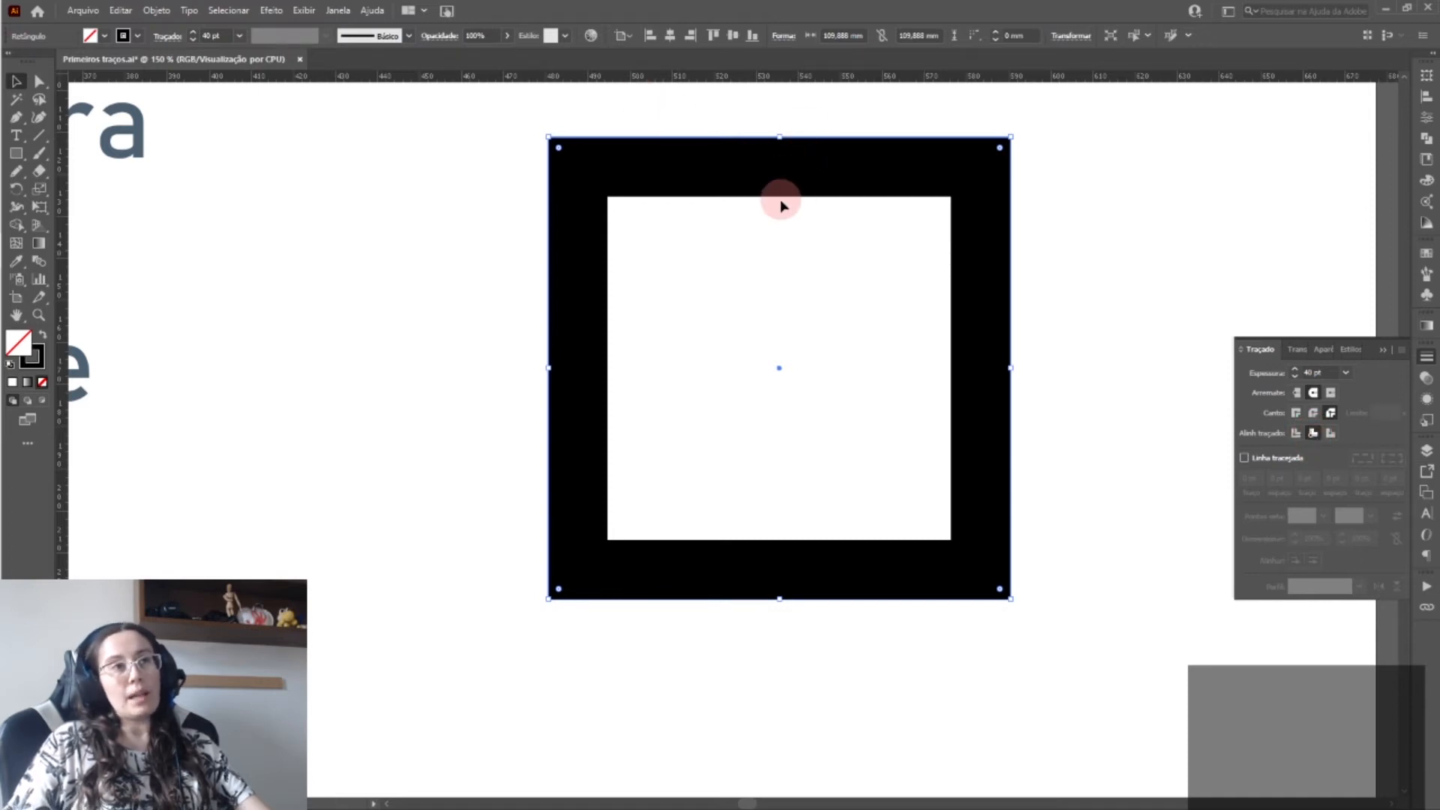
- Try aligning the square's stroke to the outside, then return it to centre alignment and set the round join
{"action": "left_click", "coordinate": [1331, 435]}
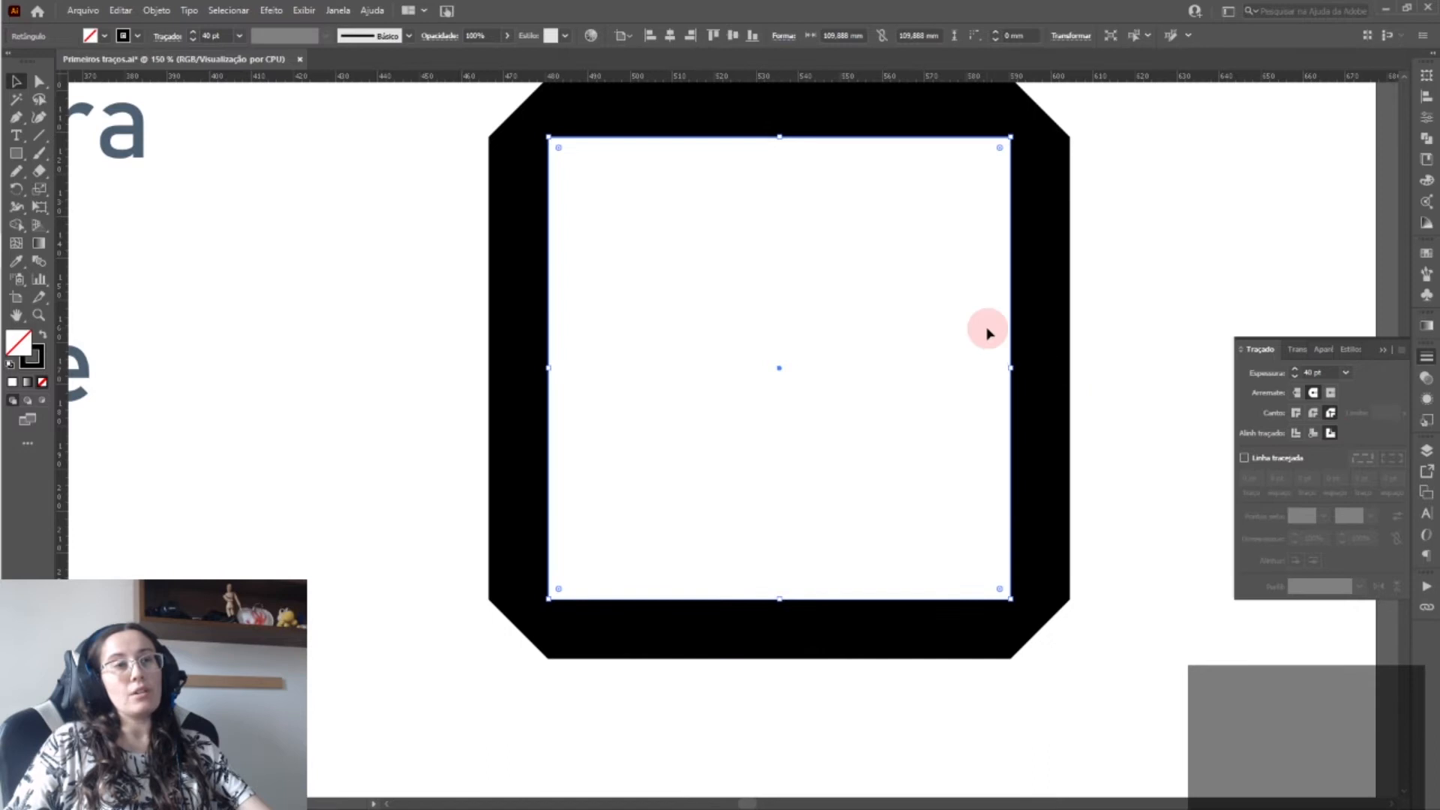
{"action": "scroll", "coordinate": [972, 313], "scroll_direction": "up", "scroll_amount": 2}
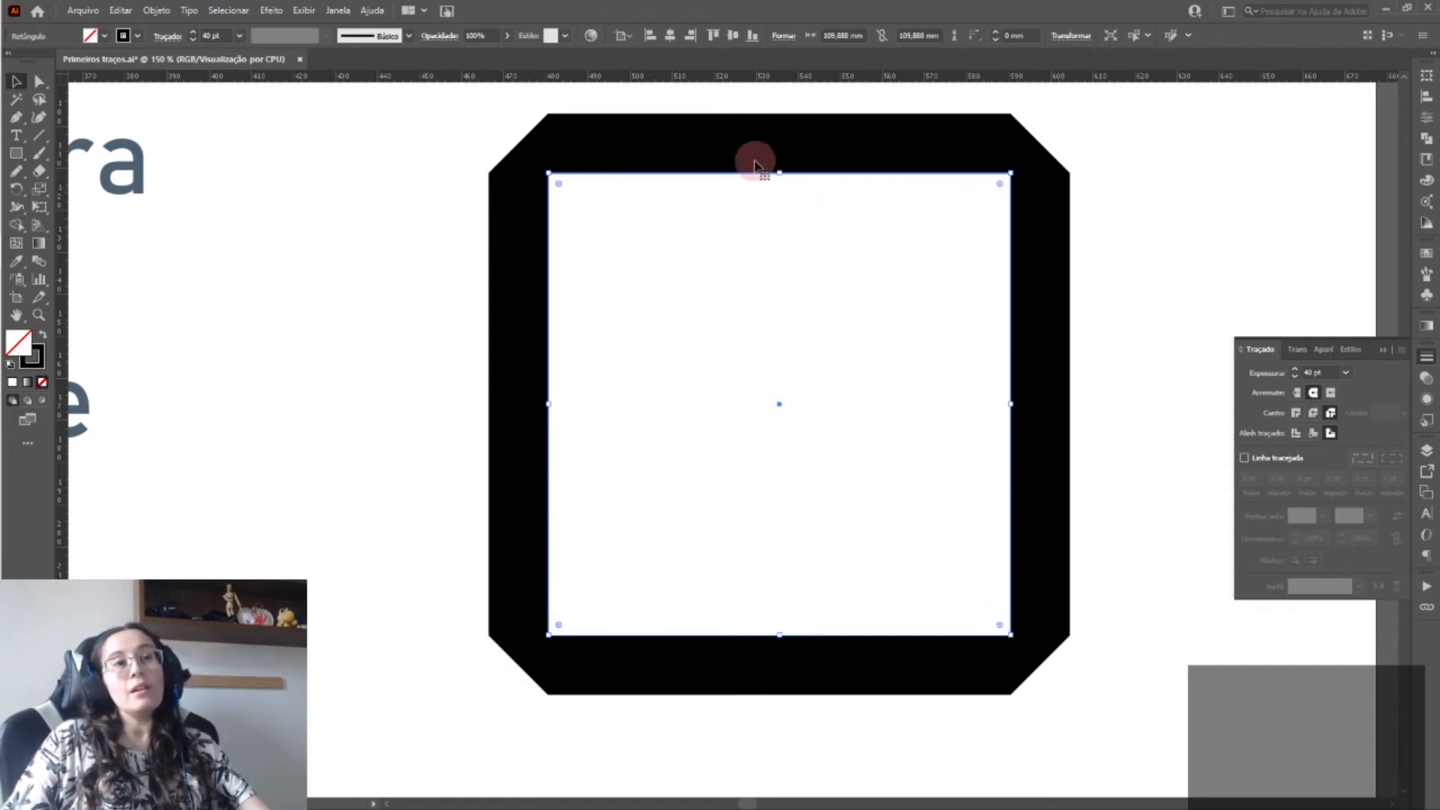
{"action": "left_click", "coordinate": [1297, 434]}
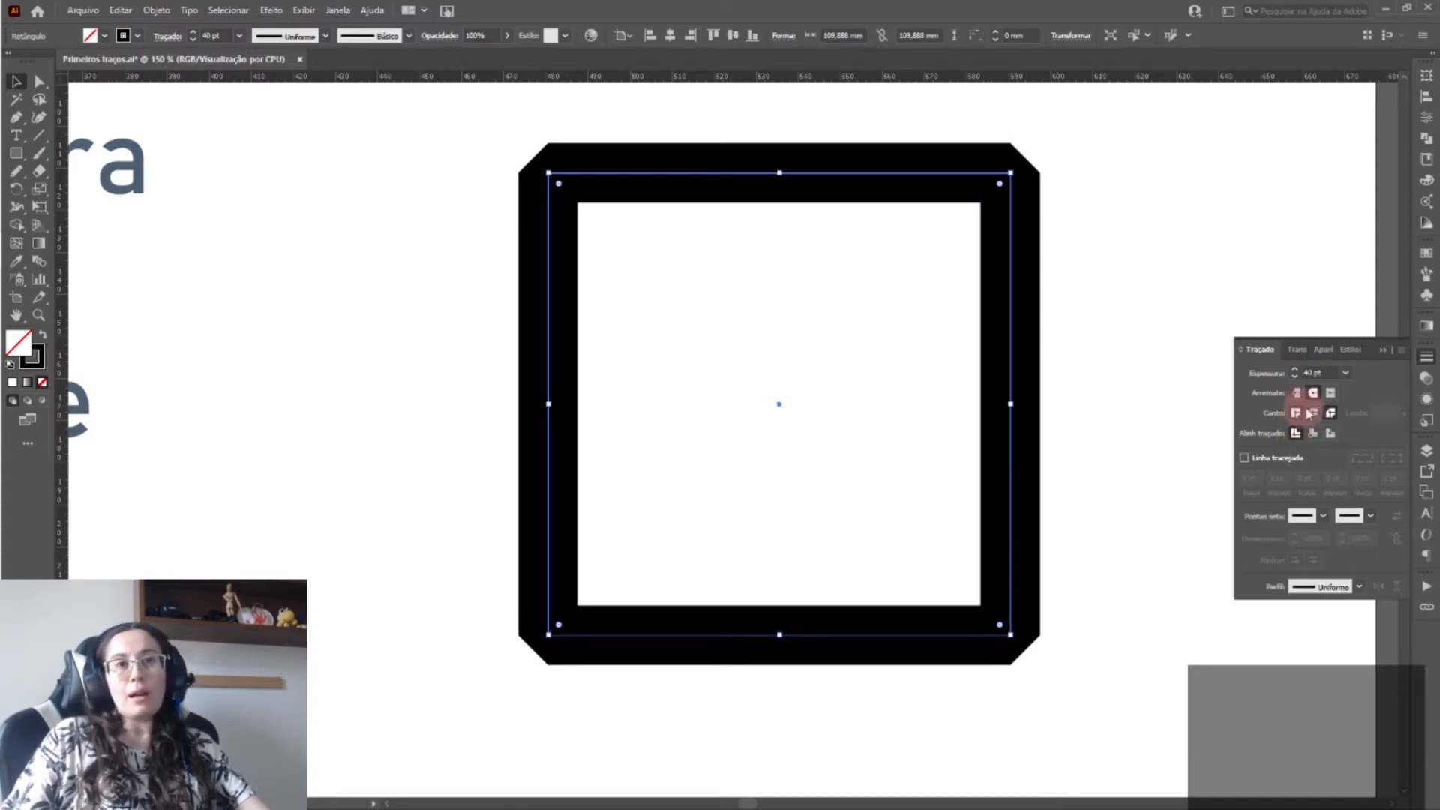
{"action": "left_click", "coordinate": [1311, 413]}
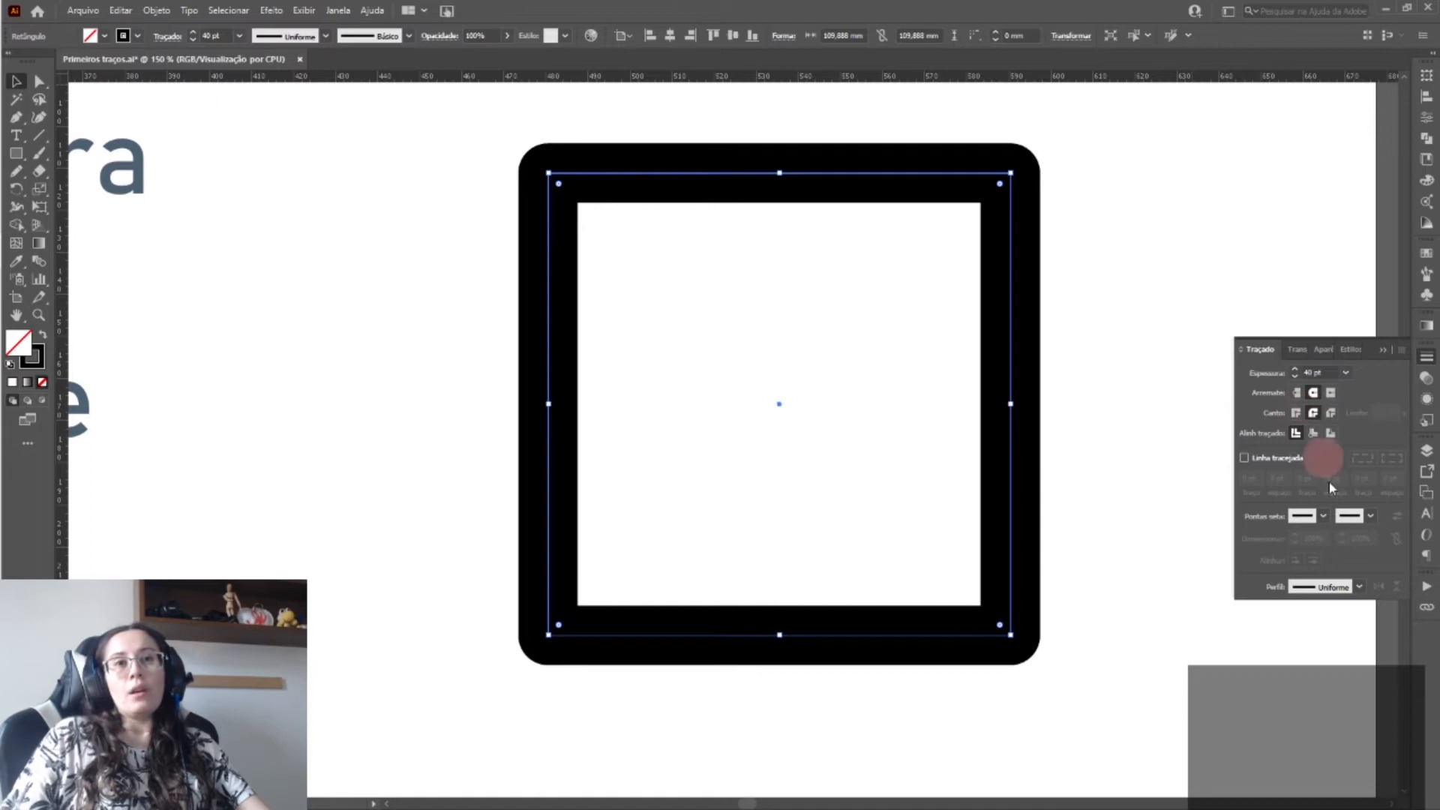
- Turn on the dashed line for the square's stroke, try a 7 pt weight and set it to 5 pt
{"action": "left_click", "coordinate": [1245, 459]}
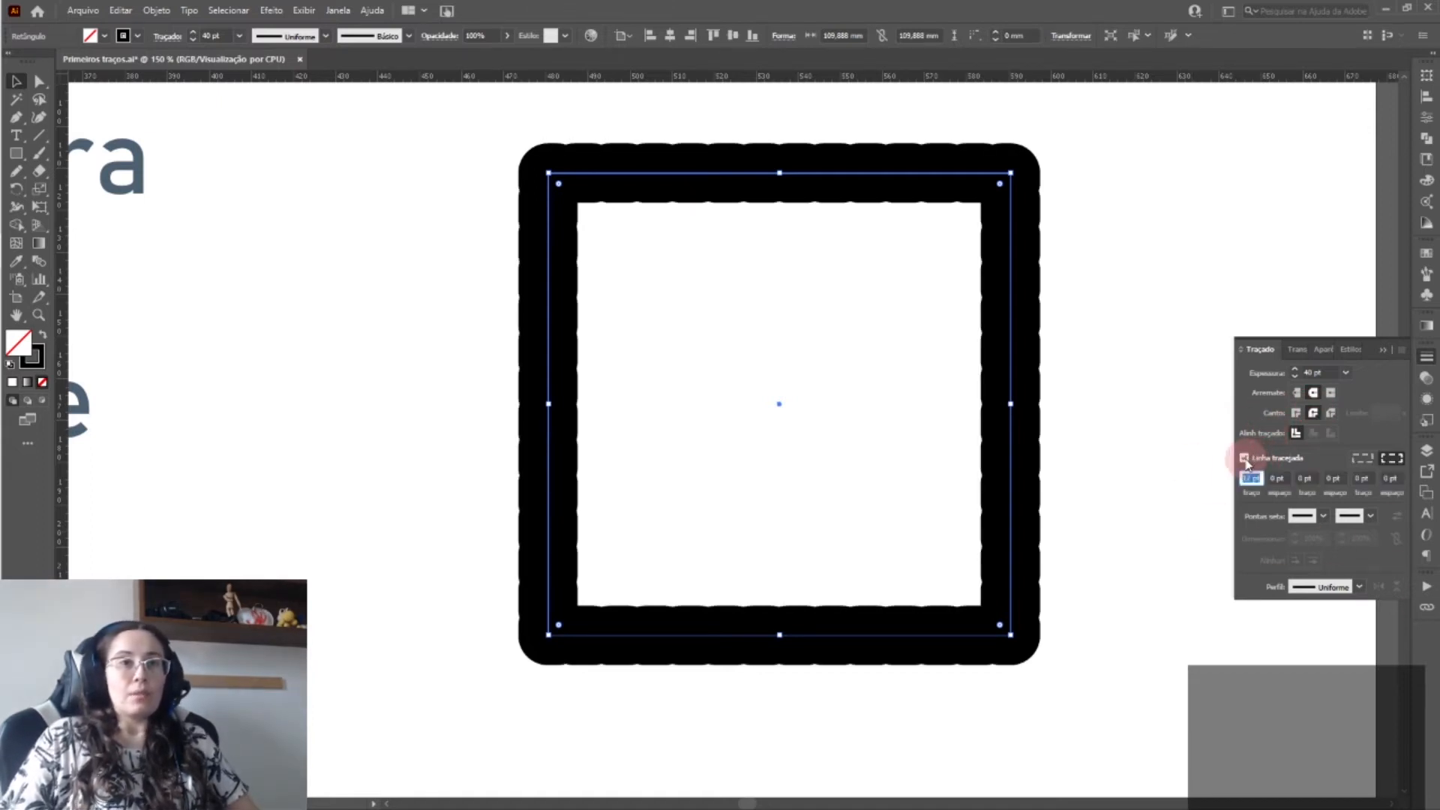
{"action": "left_click", "coordinate": [1347, 372]}
{"action": "left_click", "coordinate": [1364, 535]}
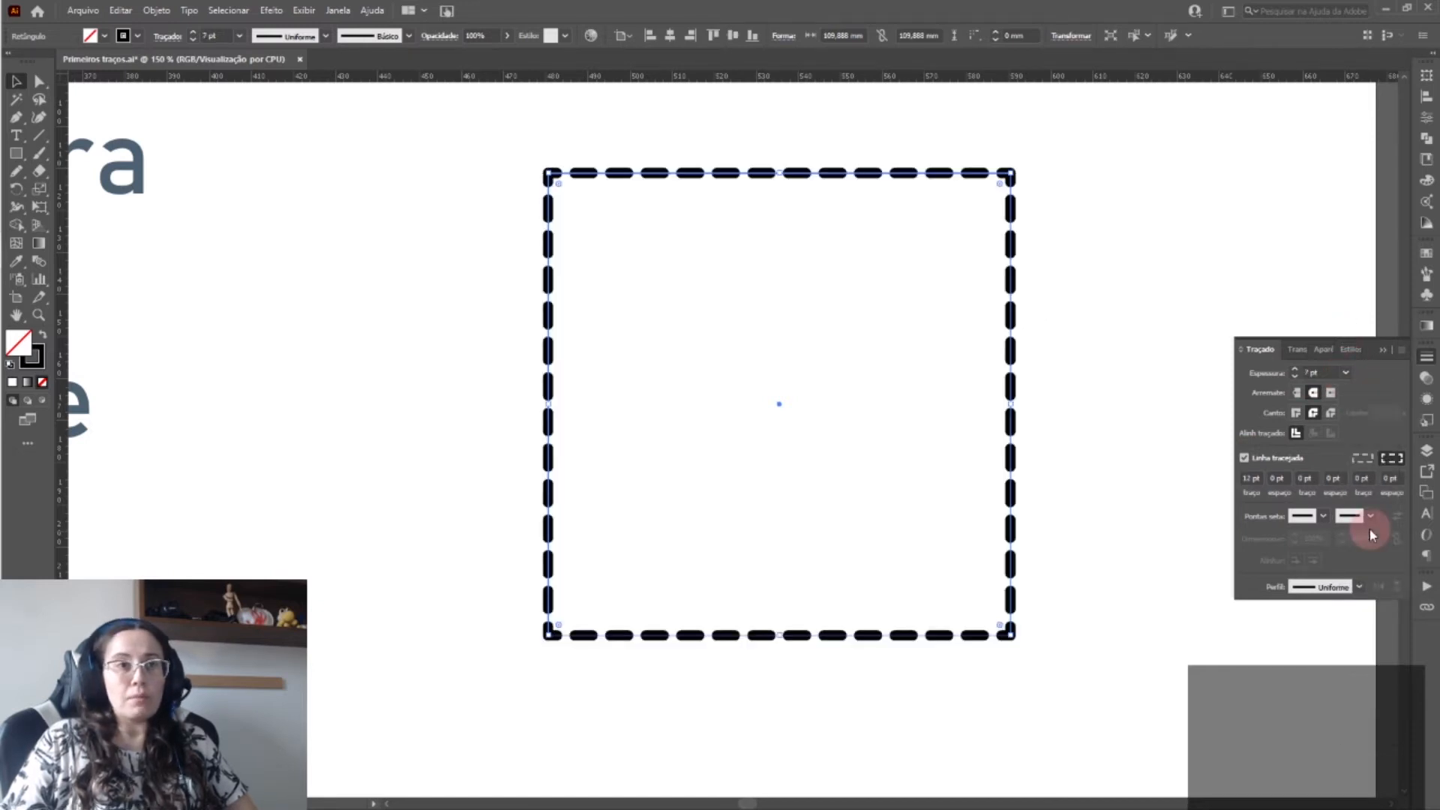
{"action": "left_click", "coordinate": [1345, 372]}
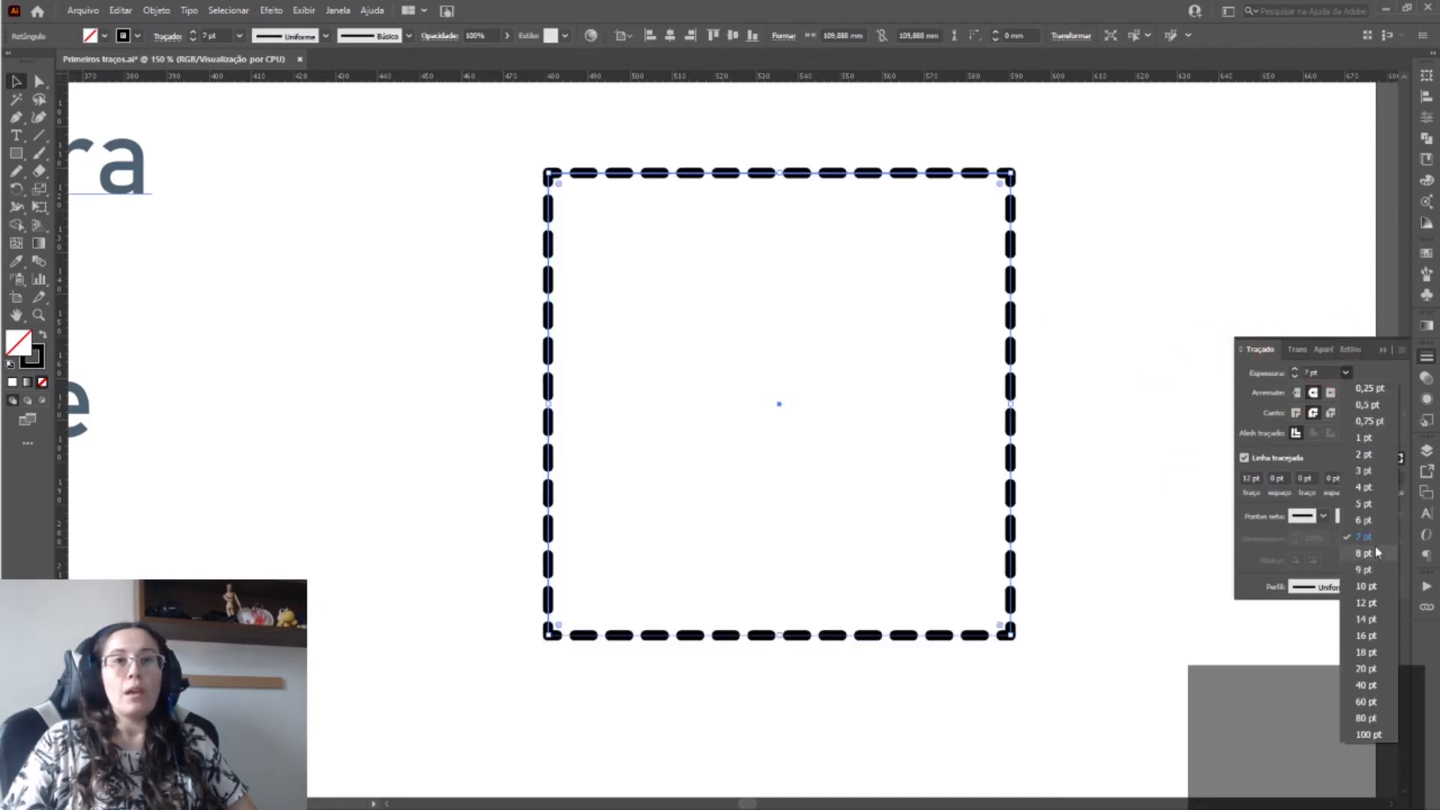
{"action": "left_click", "coordinate": [1370, 503]}
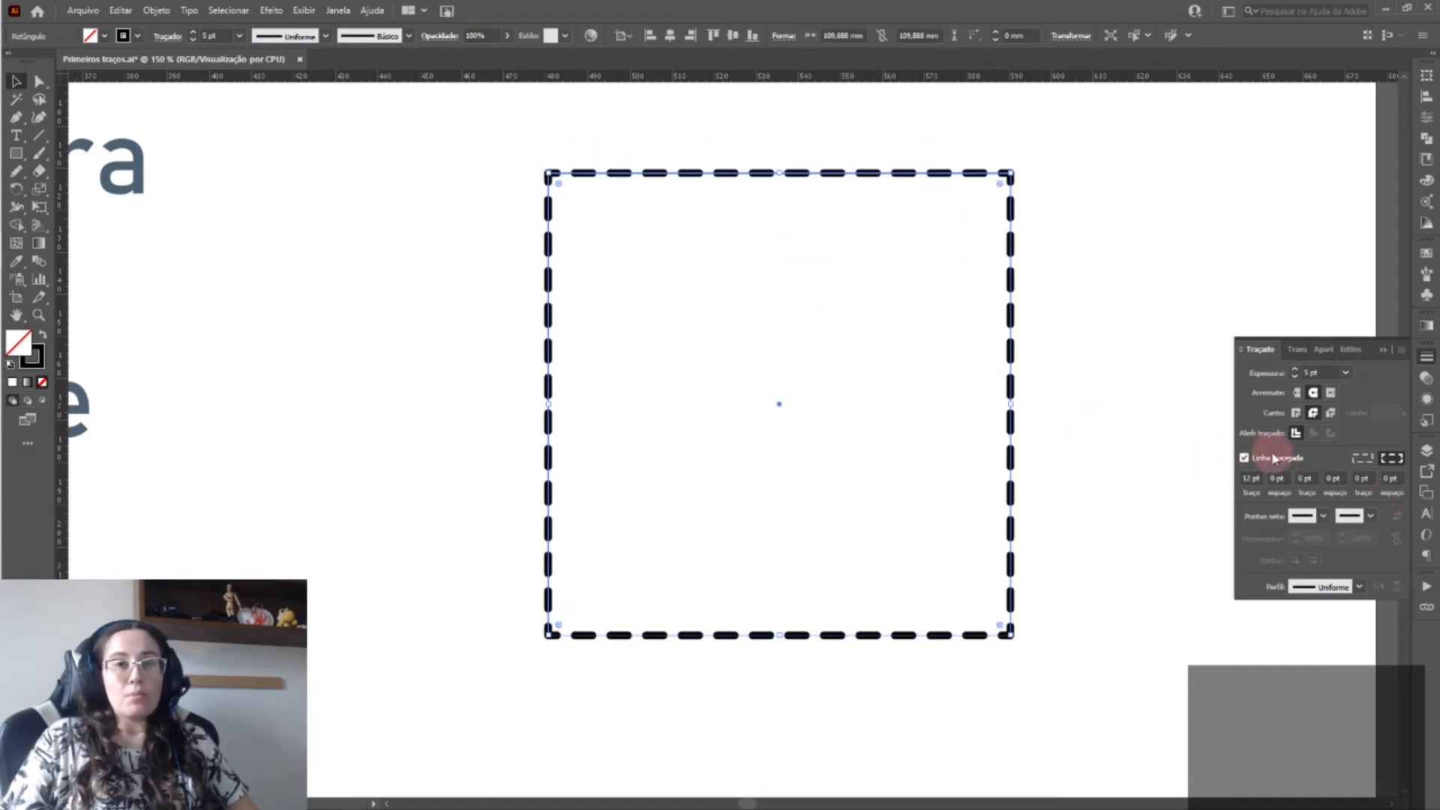
{"action": "left_click", "coordinate": [1107, 310]}
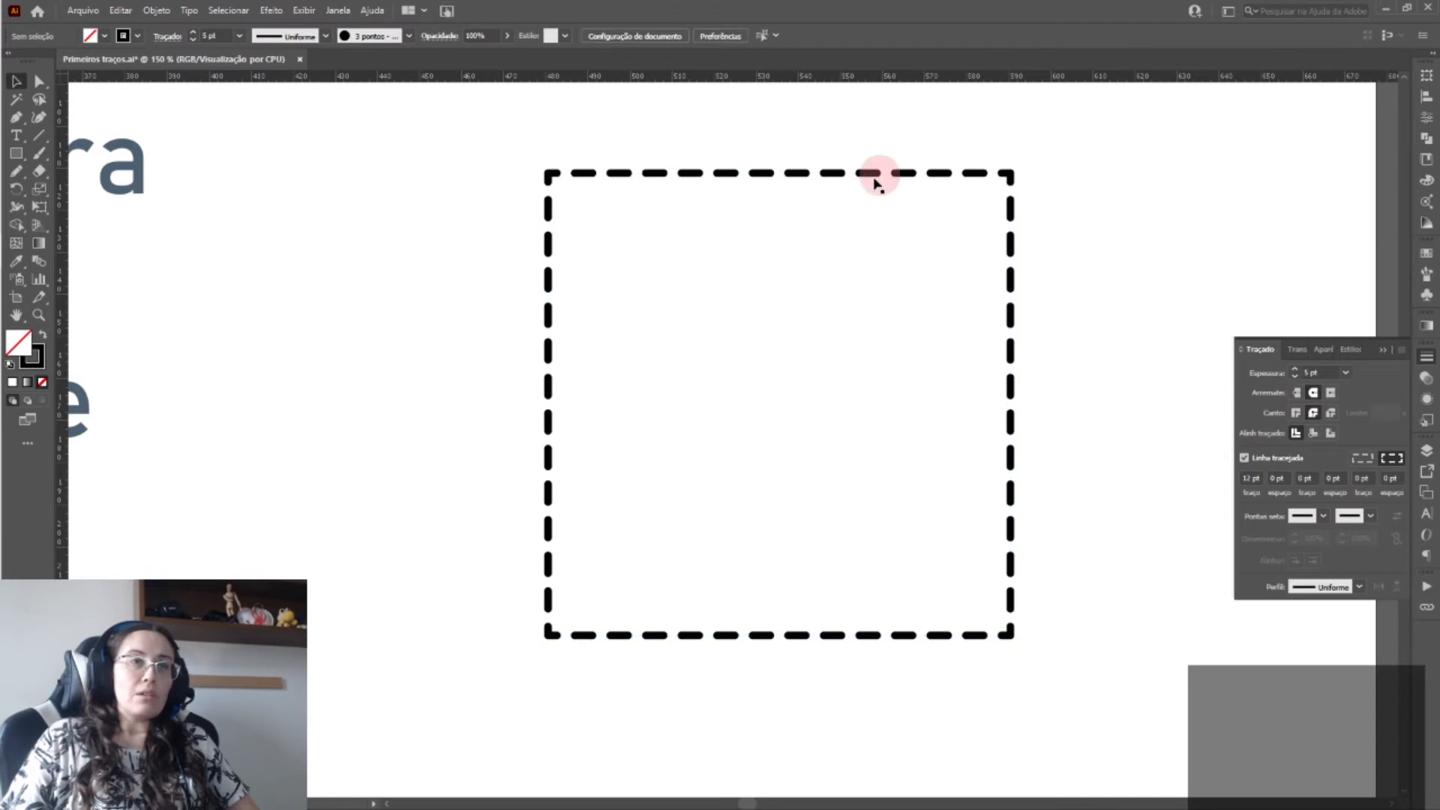
{"action": "left_click", "coordinate": [1011, 349]}
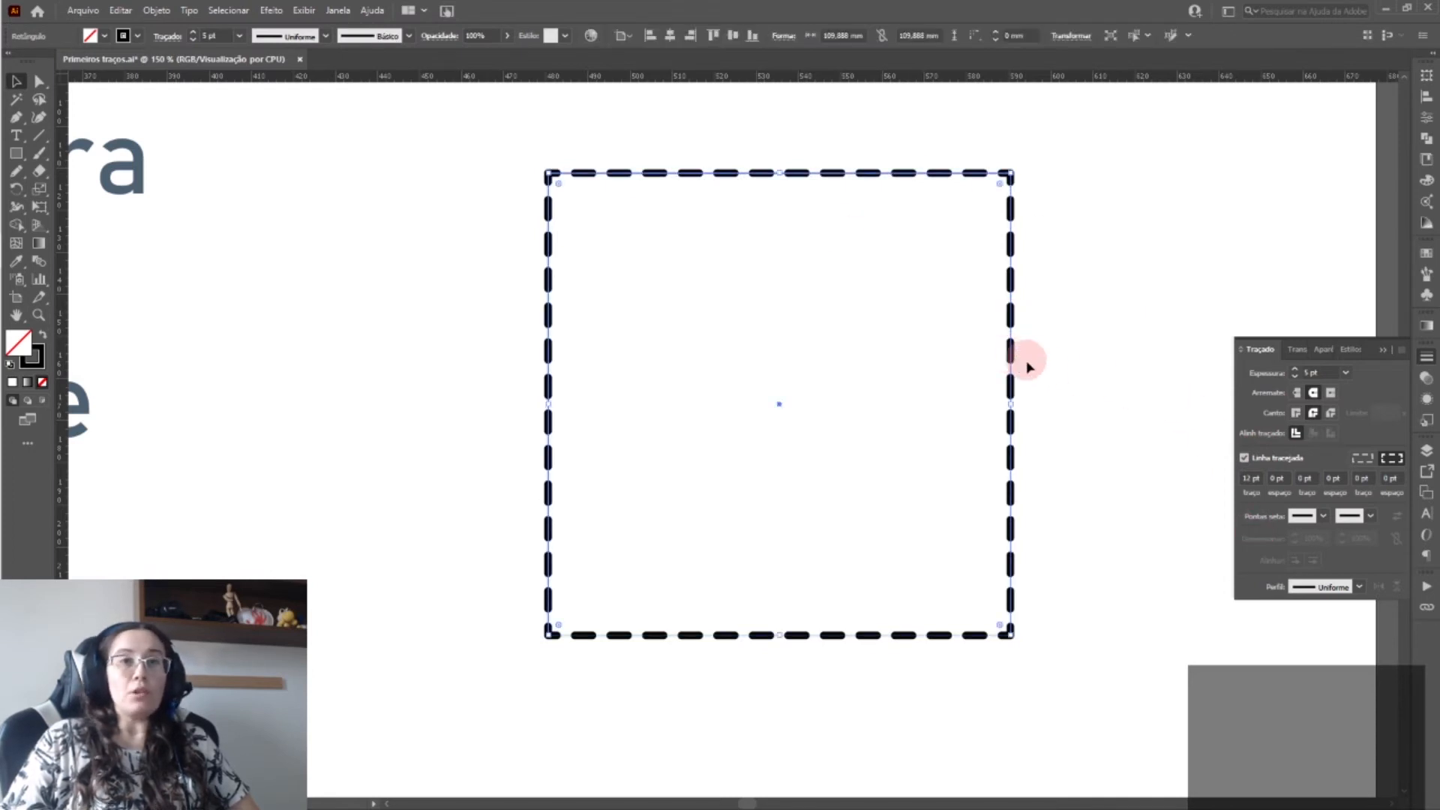
- Set the square's first dash to 20 pt, try a 5 pt first gap and set the gap to 20 pt
{"action": "left_click", "coordinate": [1250, 478]}
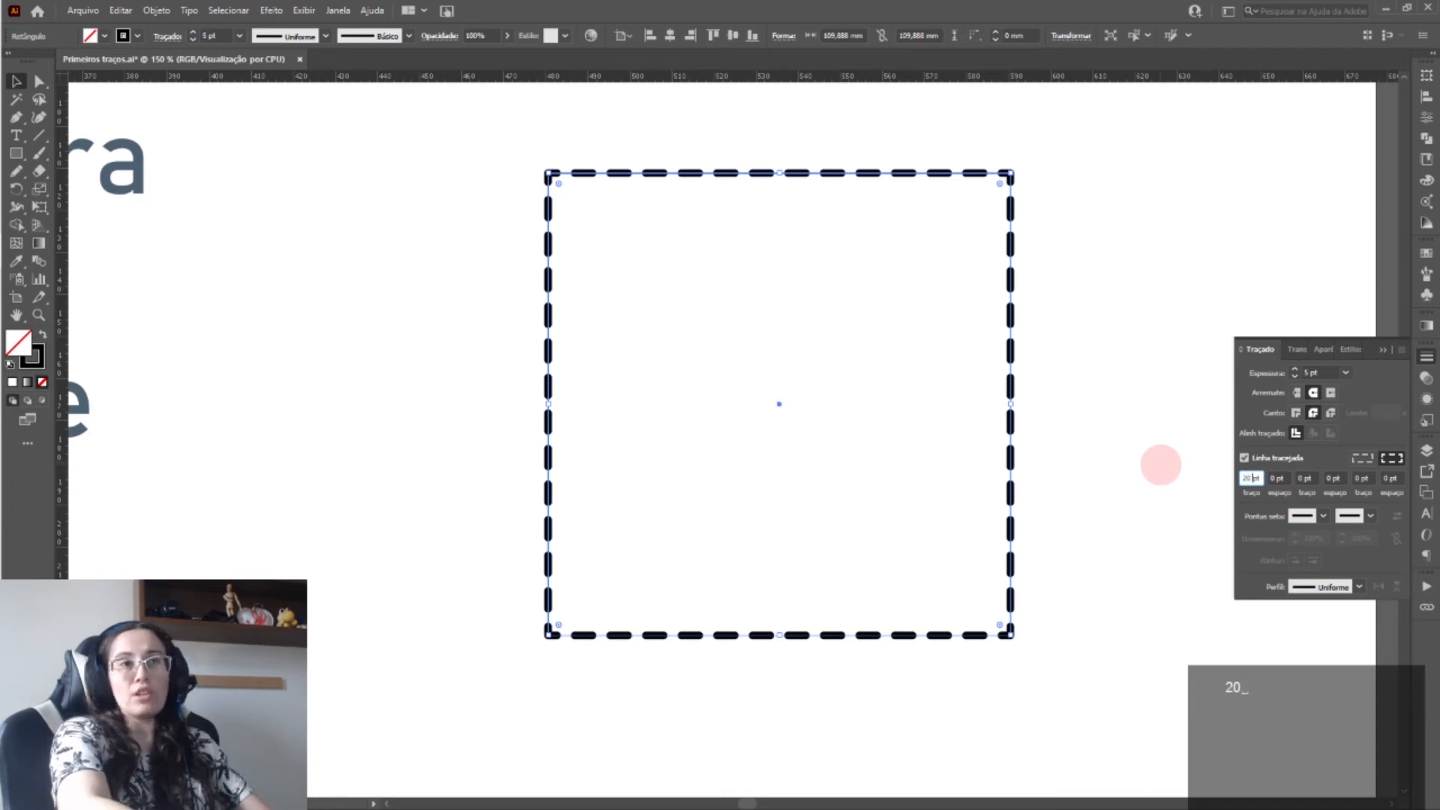
{"action": "key", "text": "Return"}
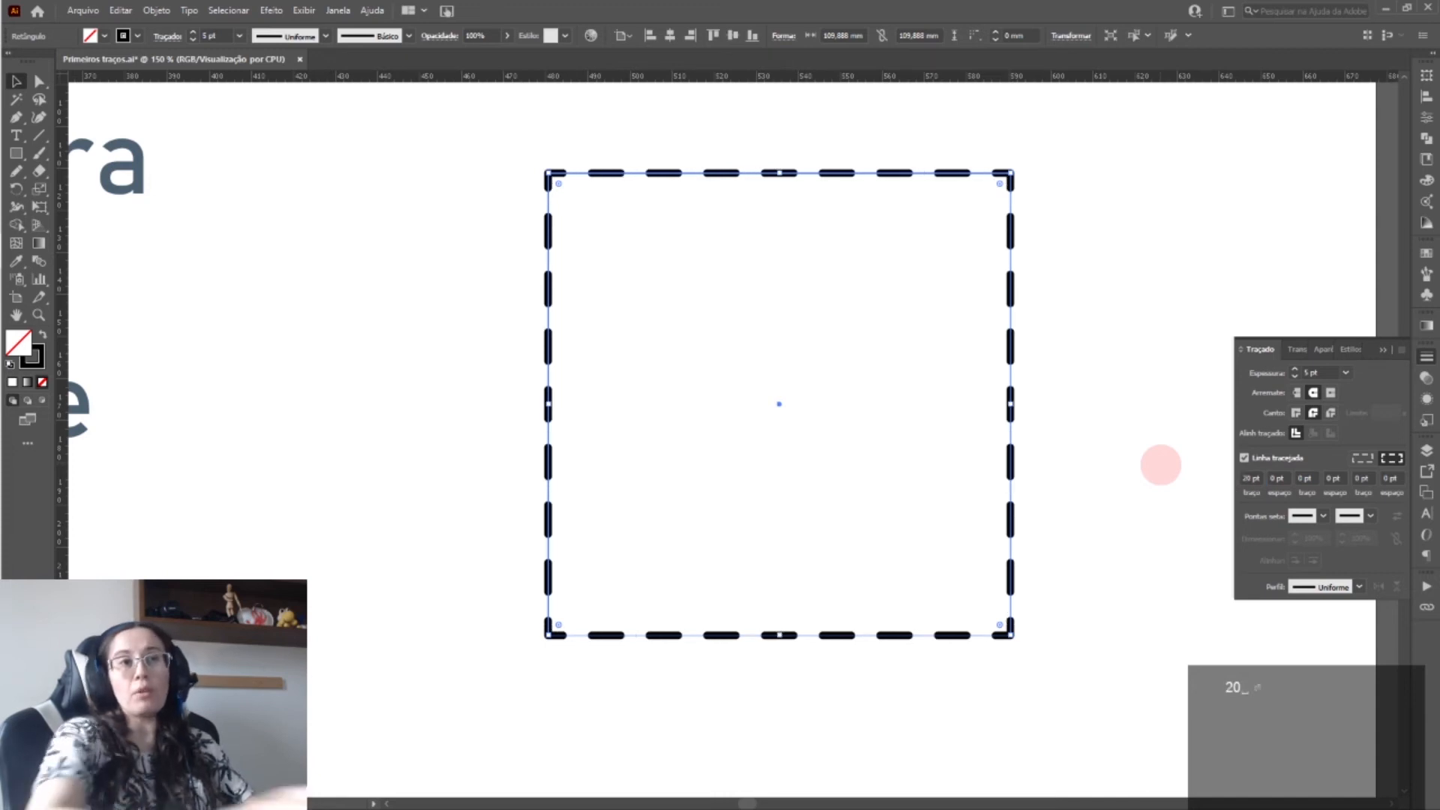
{"action": "left_click", "coordinate": [1277, 478]}
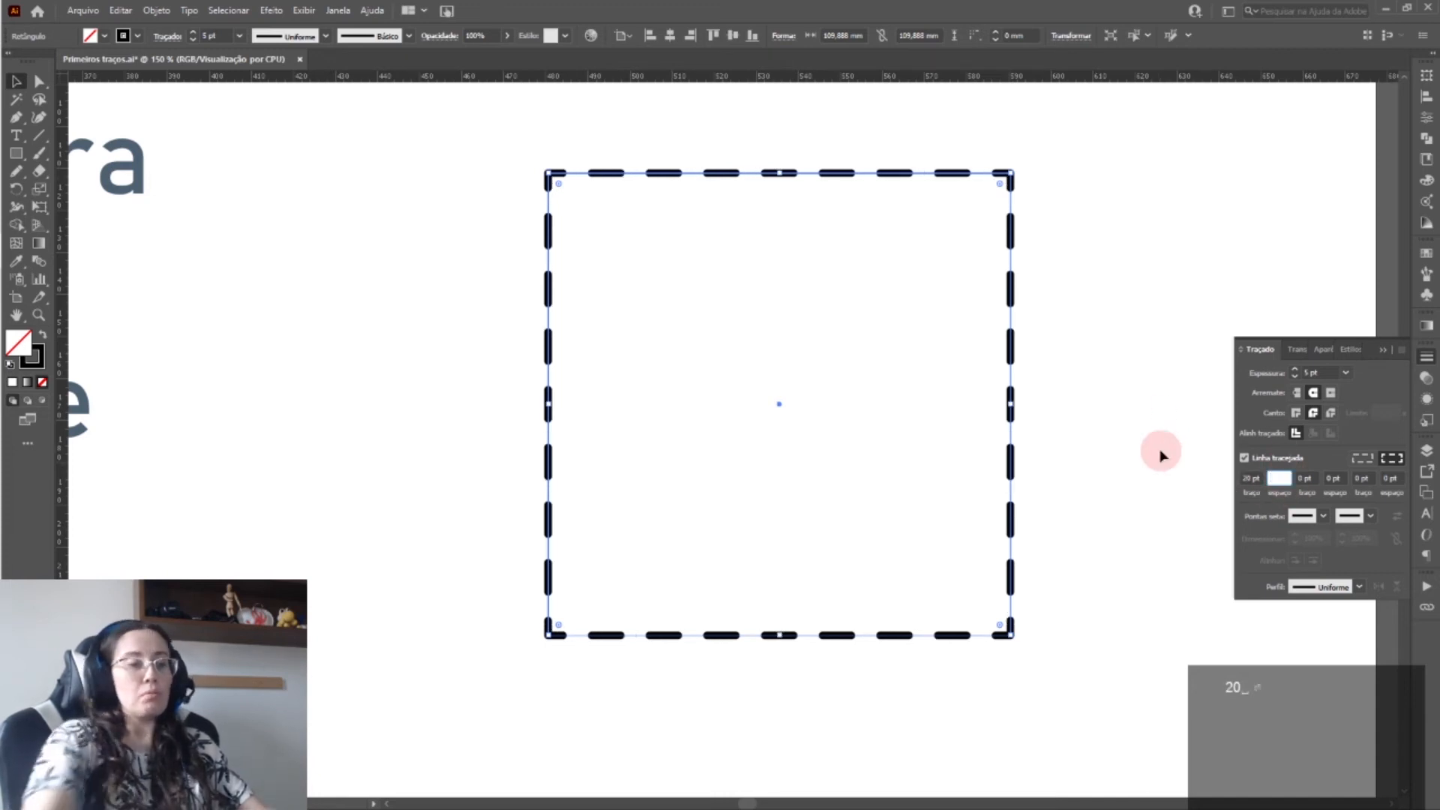
{"action": "type", "text": "5"}
{"action": "key", "text": "Return"}
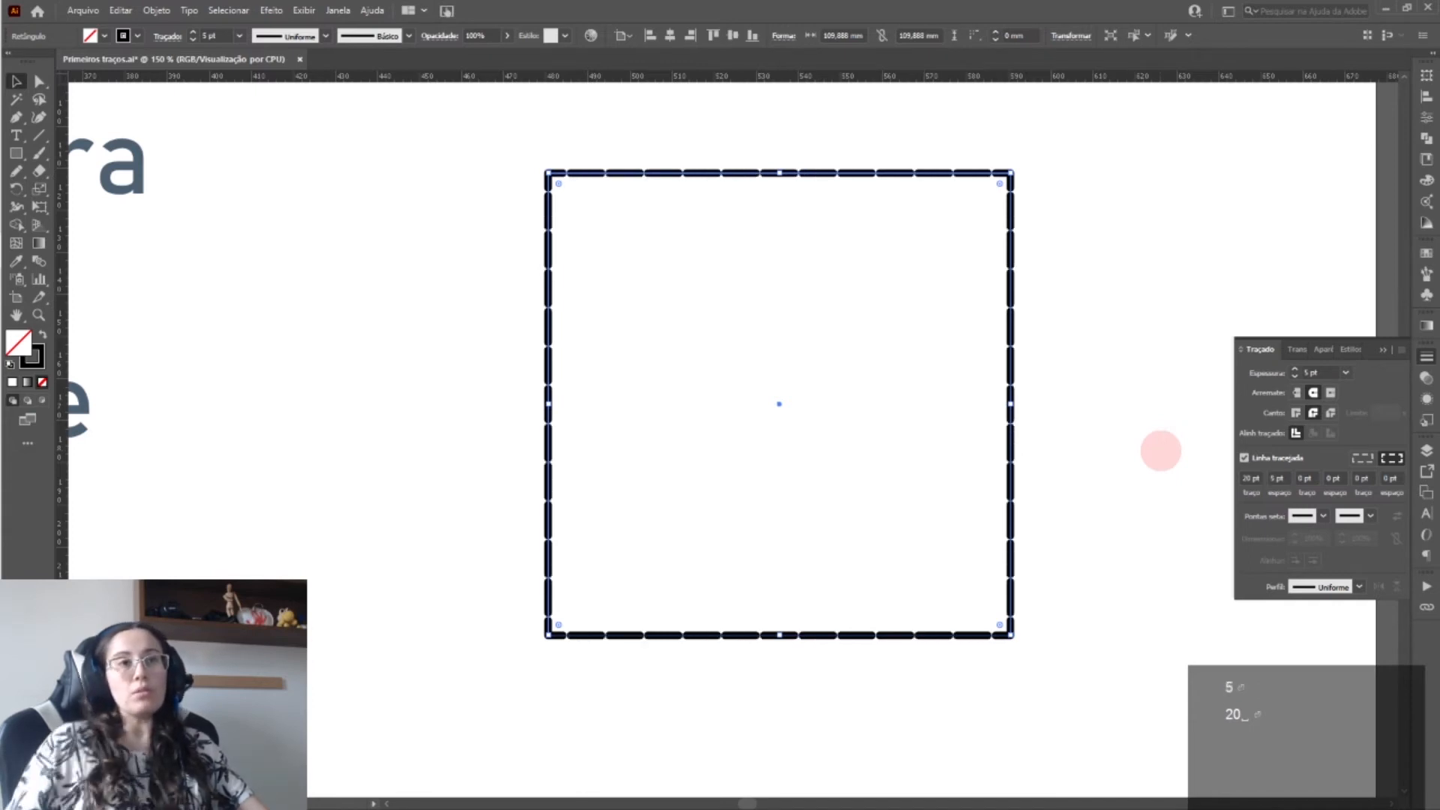
{"action": "left_click", "coordinate": [1284, 478]}
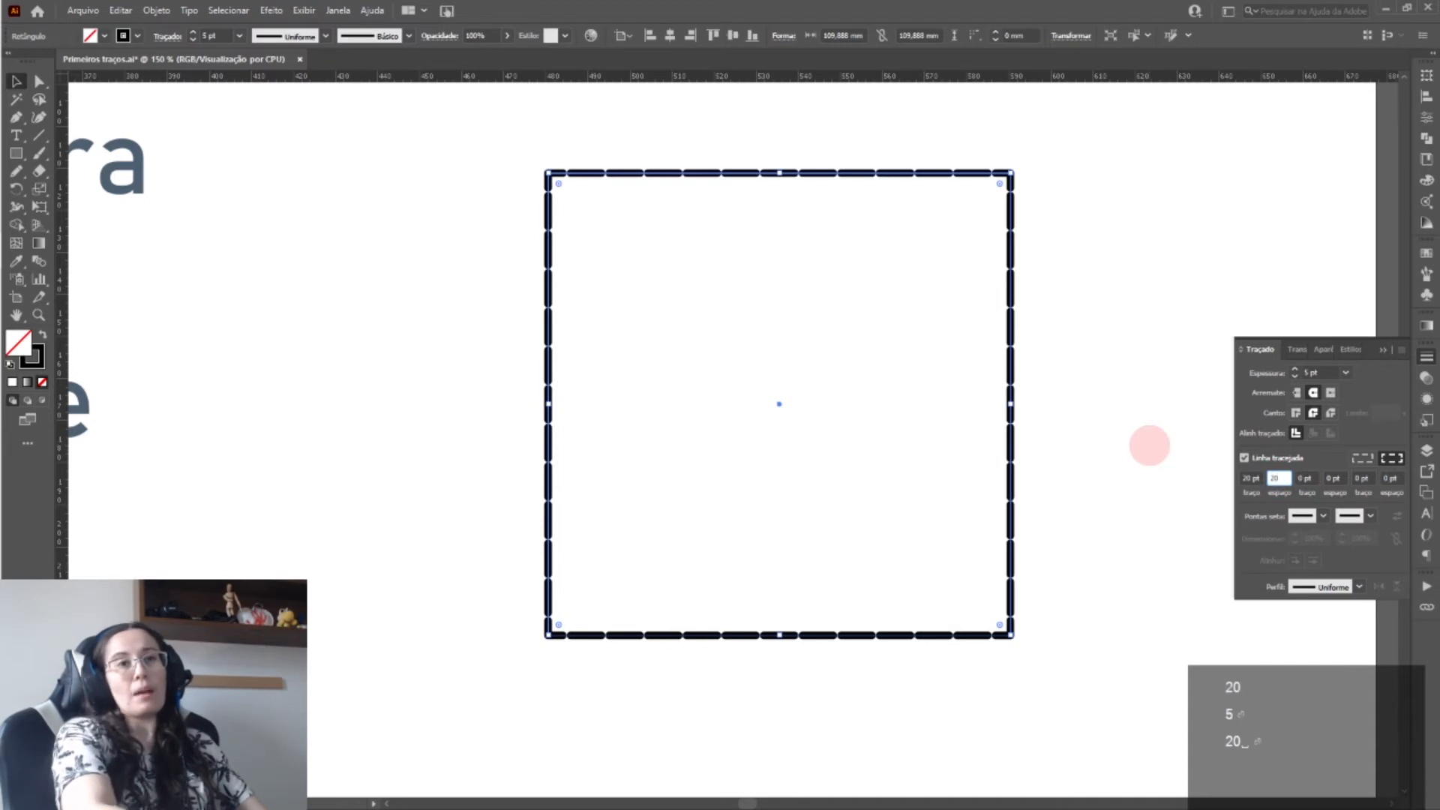
{"action": "key", "text": "Return"}
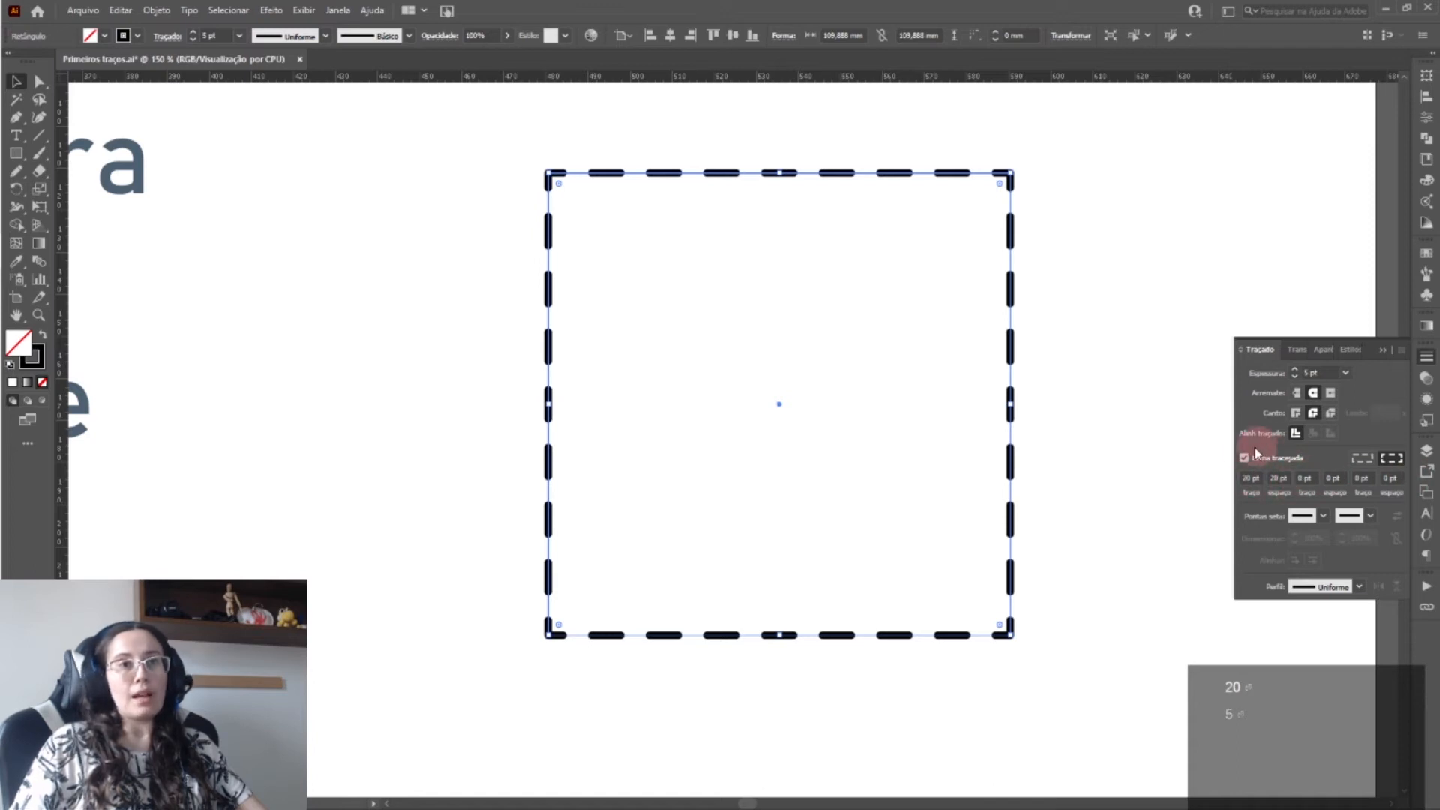
- Set the second dash of the square's dashed stroke to 1 pt
{"action": "left_click", "coordinate": [1310, 477]}
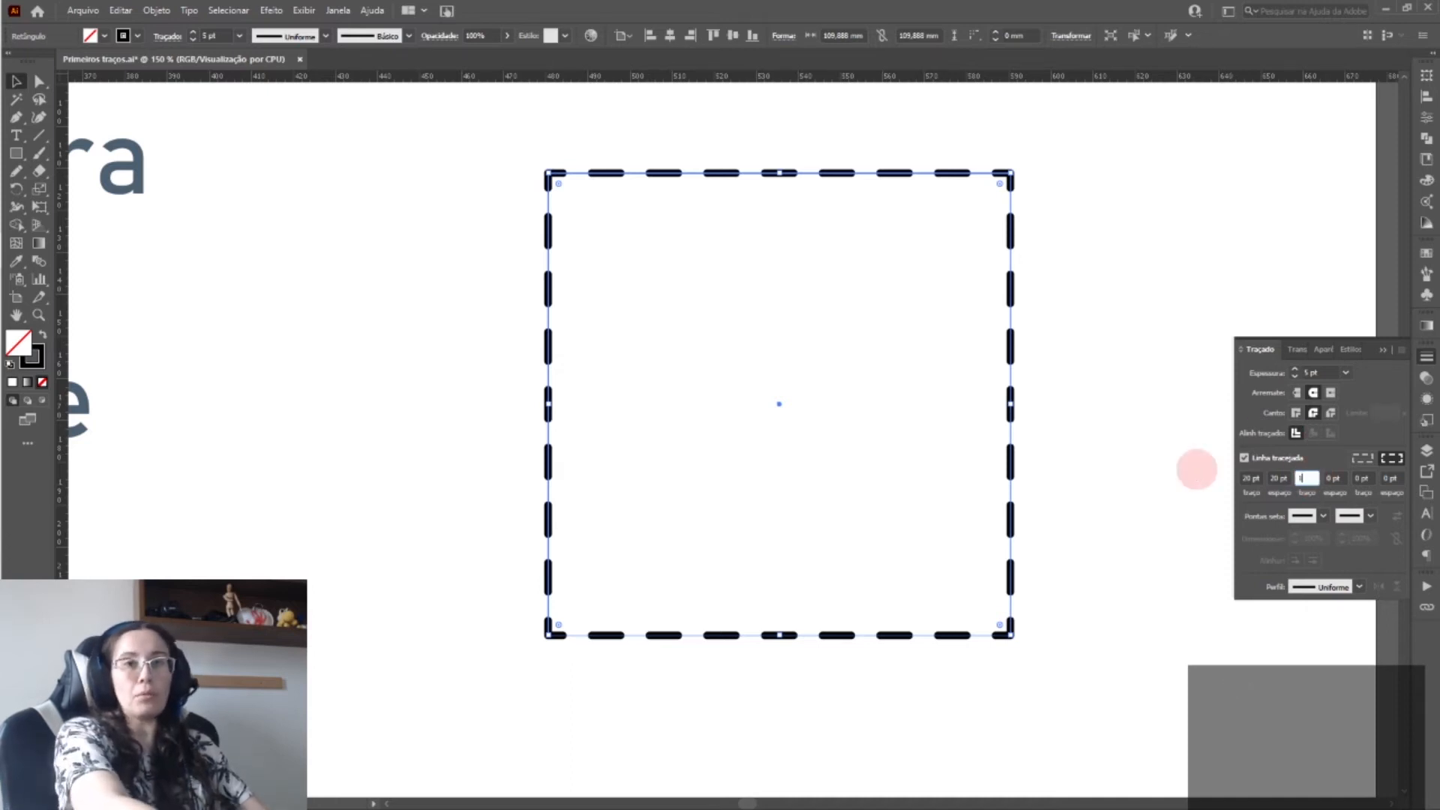
{"action": "type", "text": "1"}
{"action": "key", "text": "Return"}
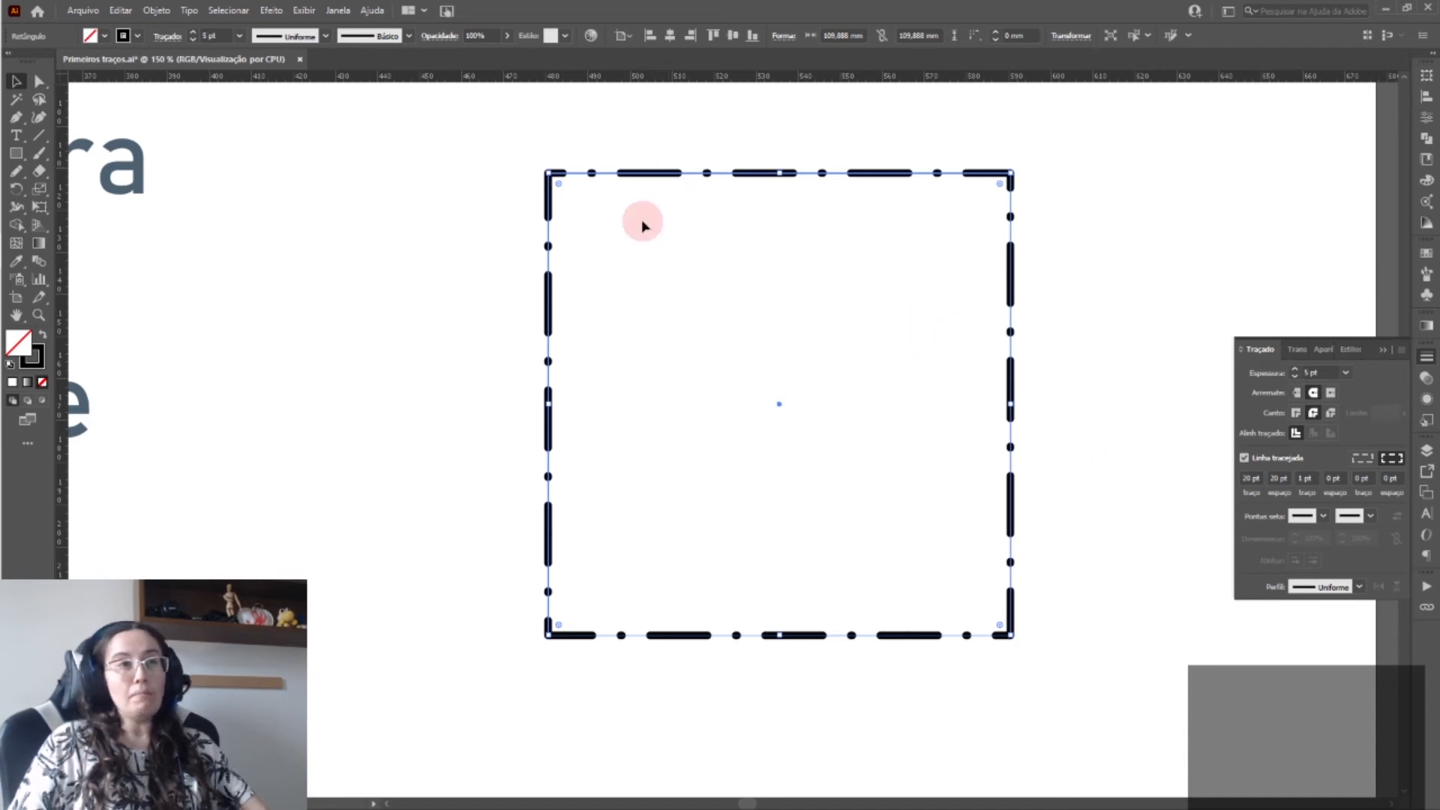
- Go to the artboard Prancheta 10
{"action": "scroll", "coordinate": [877, 392], "scroll_direction": "down", "scroll_amount": 1}
{"action": "scroll", "coordinate": [876, 389], "scroll_direction": "down", "scroll_amount": 1}
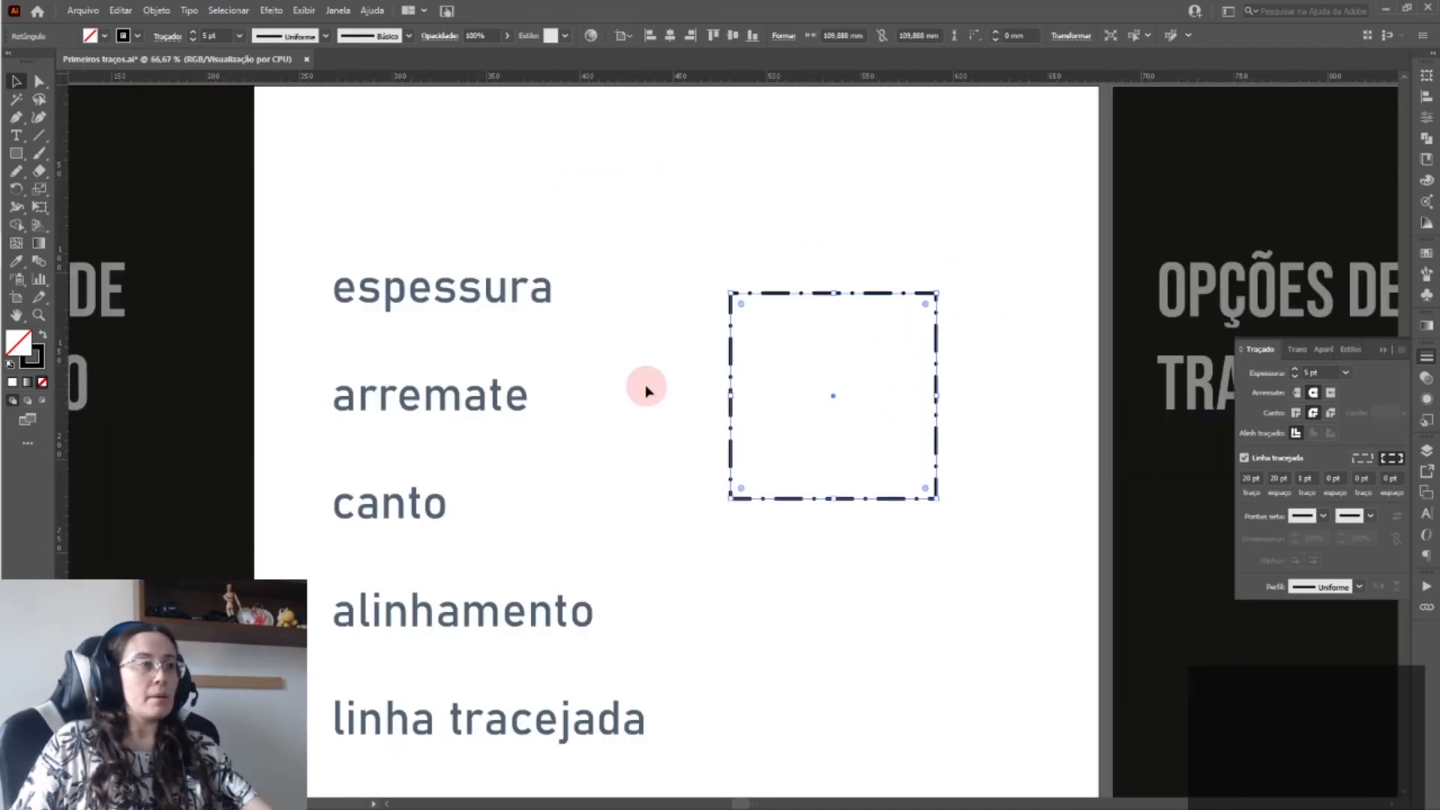
{"action": "scroll", "coordinate": [644, 388], "scroll_direction": "down", "scroll_amount": 1}
{"action": "scroll", "coordinate": [643, 390], "scroll_direction": "left", "scroll_amount": 1}
{"action": "scroll", "coordinate": [644, 390], "scroll_direction": "left", "scroll_amount": 1}
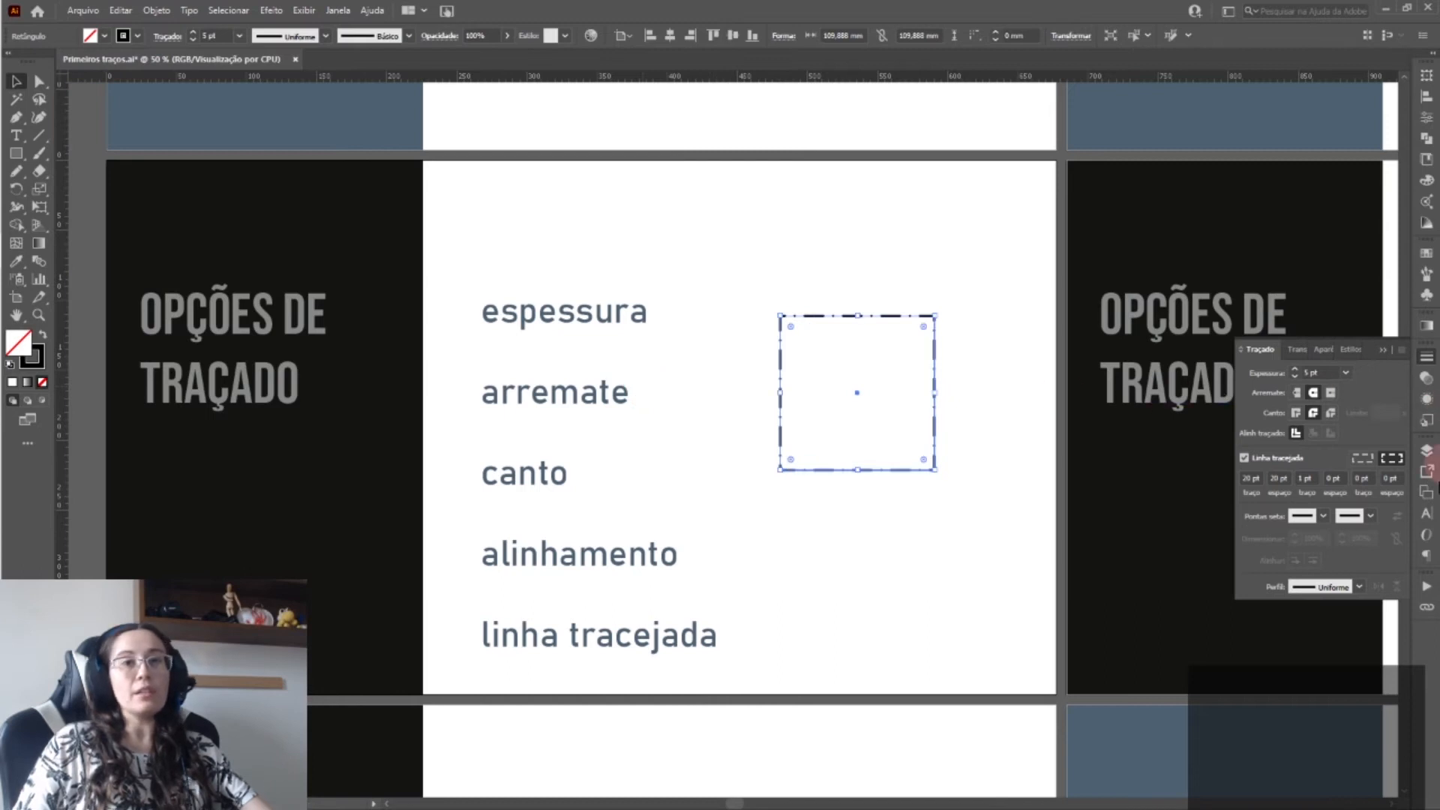
{"action": "left_click", "coordinate": [1427, 491]}
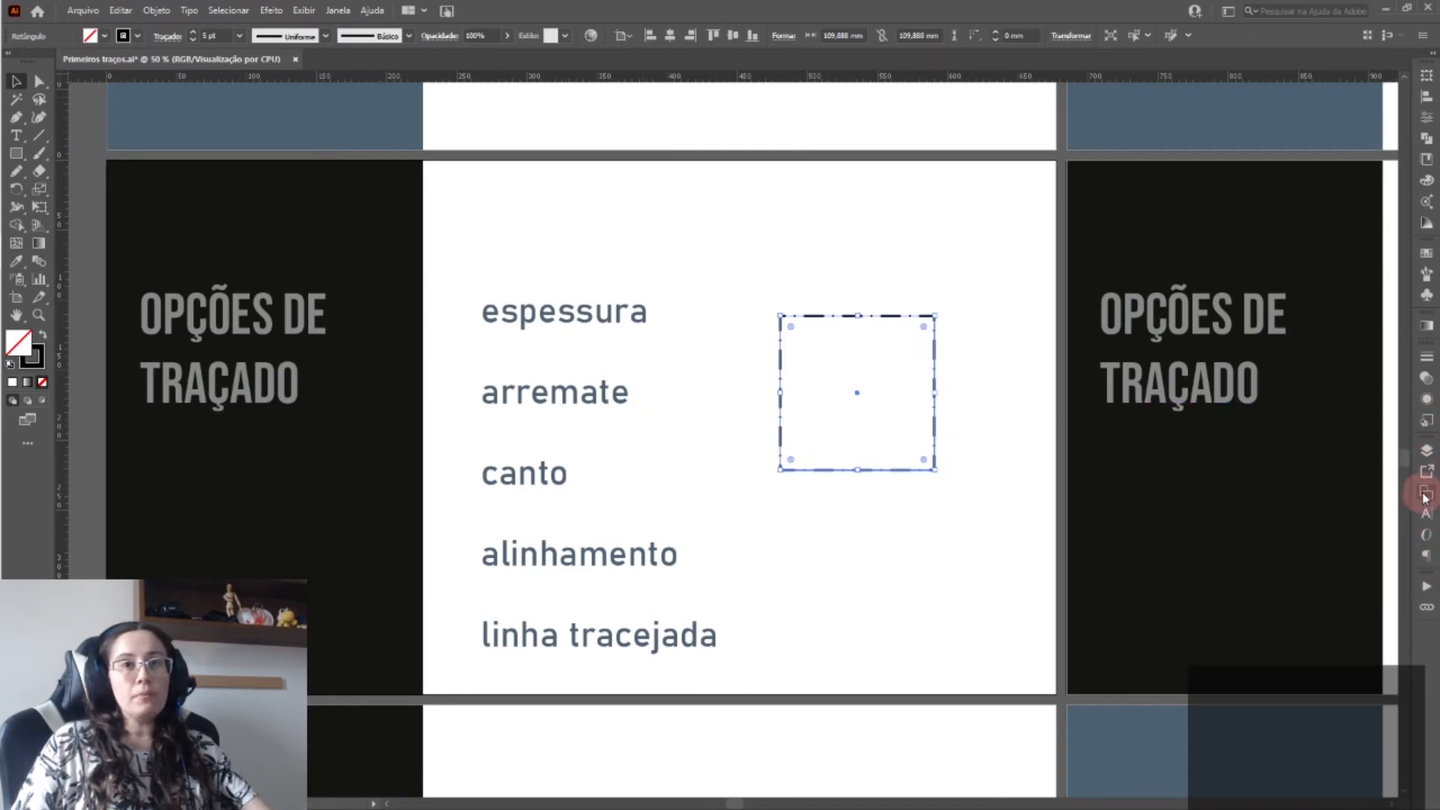
{"action": "double_click", "coordinate": [1311, 594]}
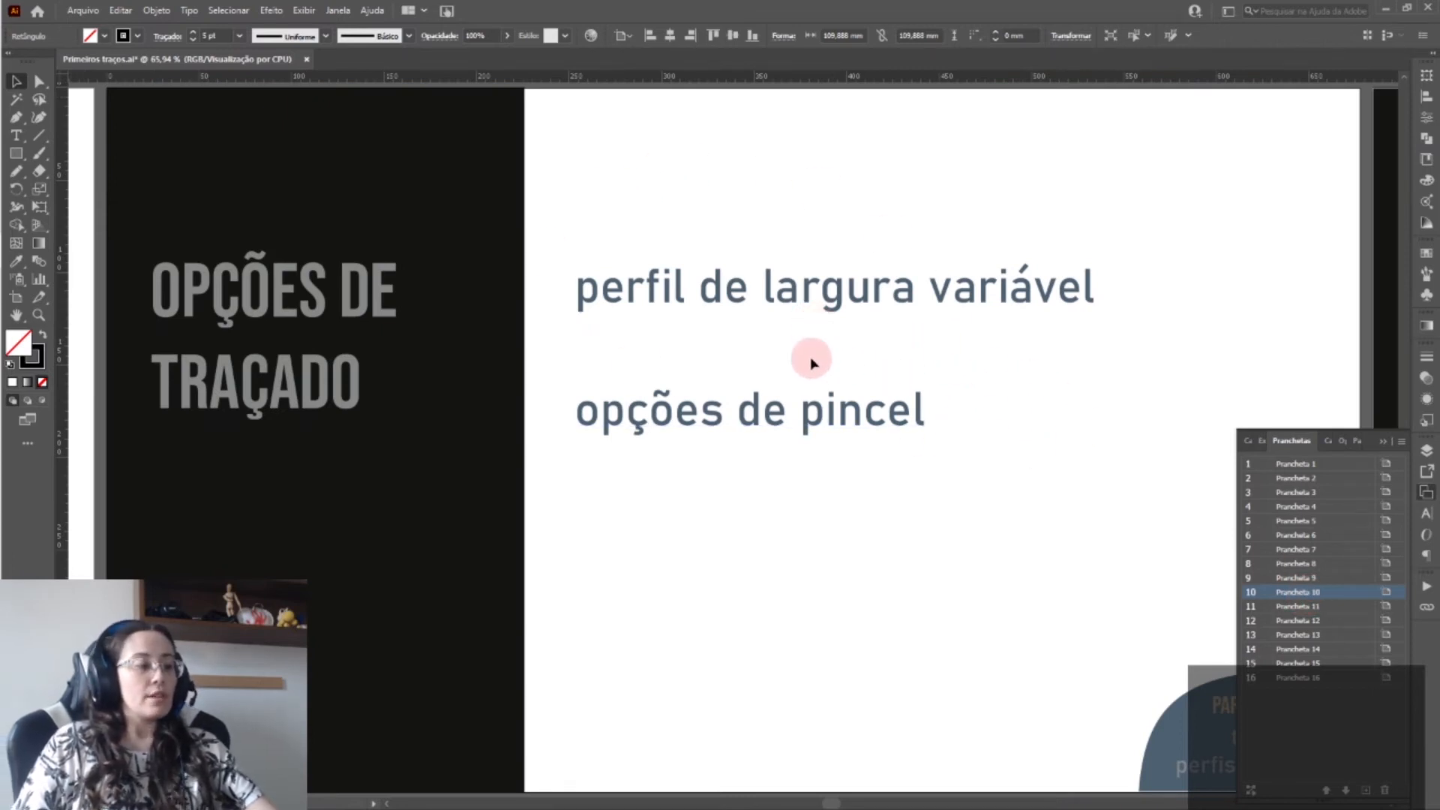
- Draw a two-segment Pen path and bend both segments into a curve about 289 mm wide and 267 mm high
{"action": "key", "text": "p"}
{"action": "left_click", "coordinate": [669, 659]}
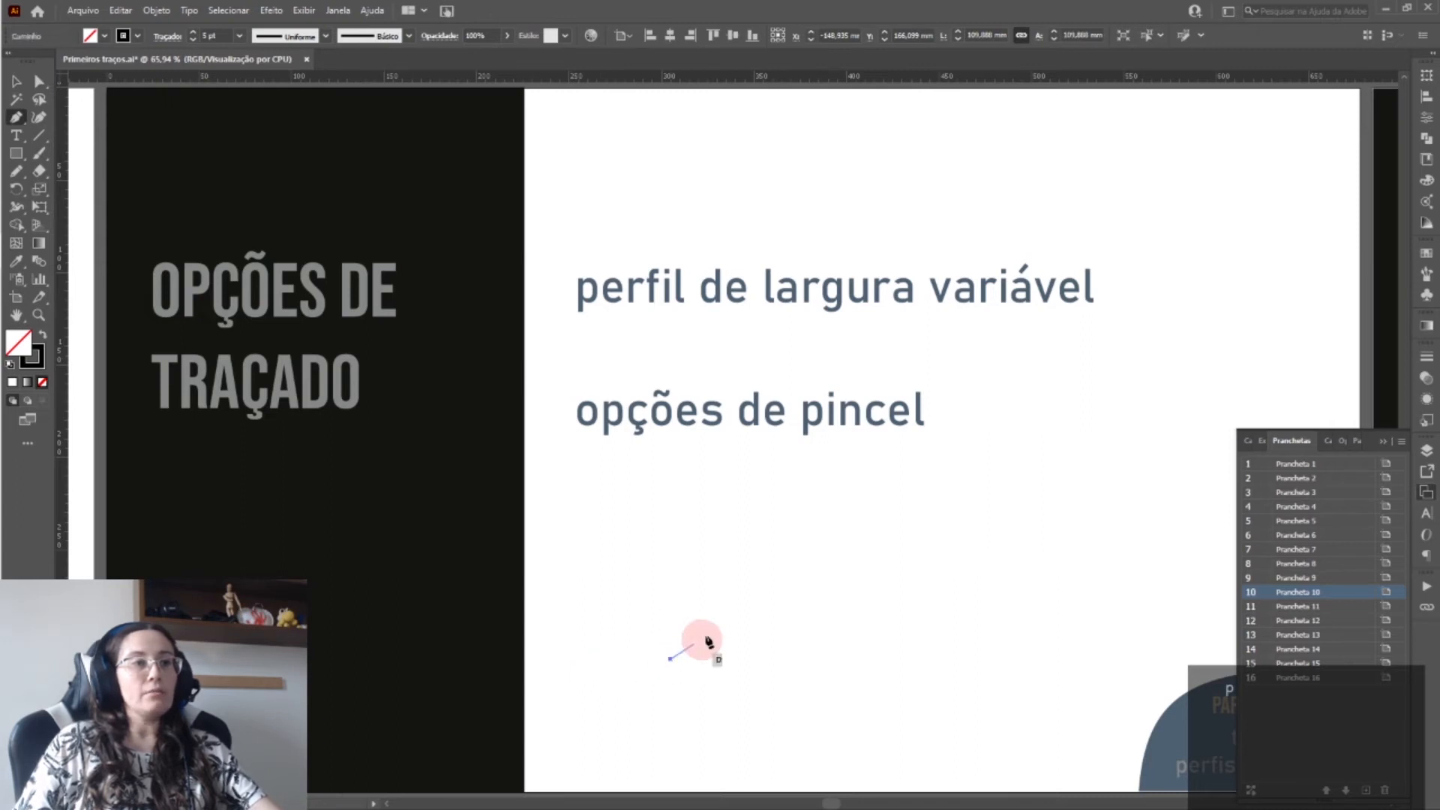
{"action": "left_click", "coordinate": [1130, 474]}
{"action": "left_click", "coordinate": [1124, 166]}
{"action": "left_click", "coordinate": [1133, 271]}
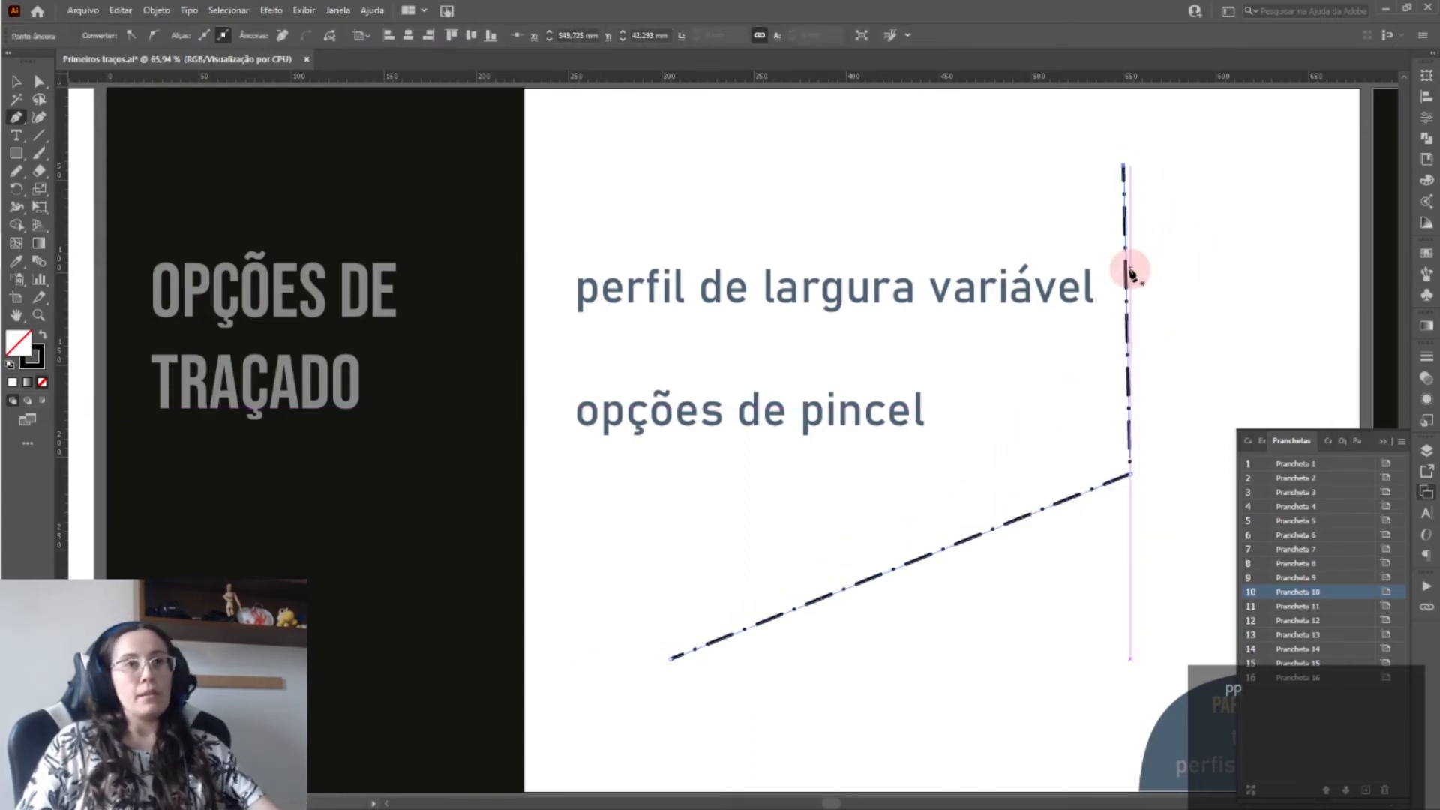
{"action": "left_click_drag", "start_coordinate": [1127, 272], "coordinate": [1201, 264]}
{"action": "left_click_drag", "start_coordinate": [971, 550], "coordinate": [1061, 585]}
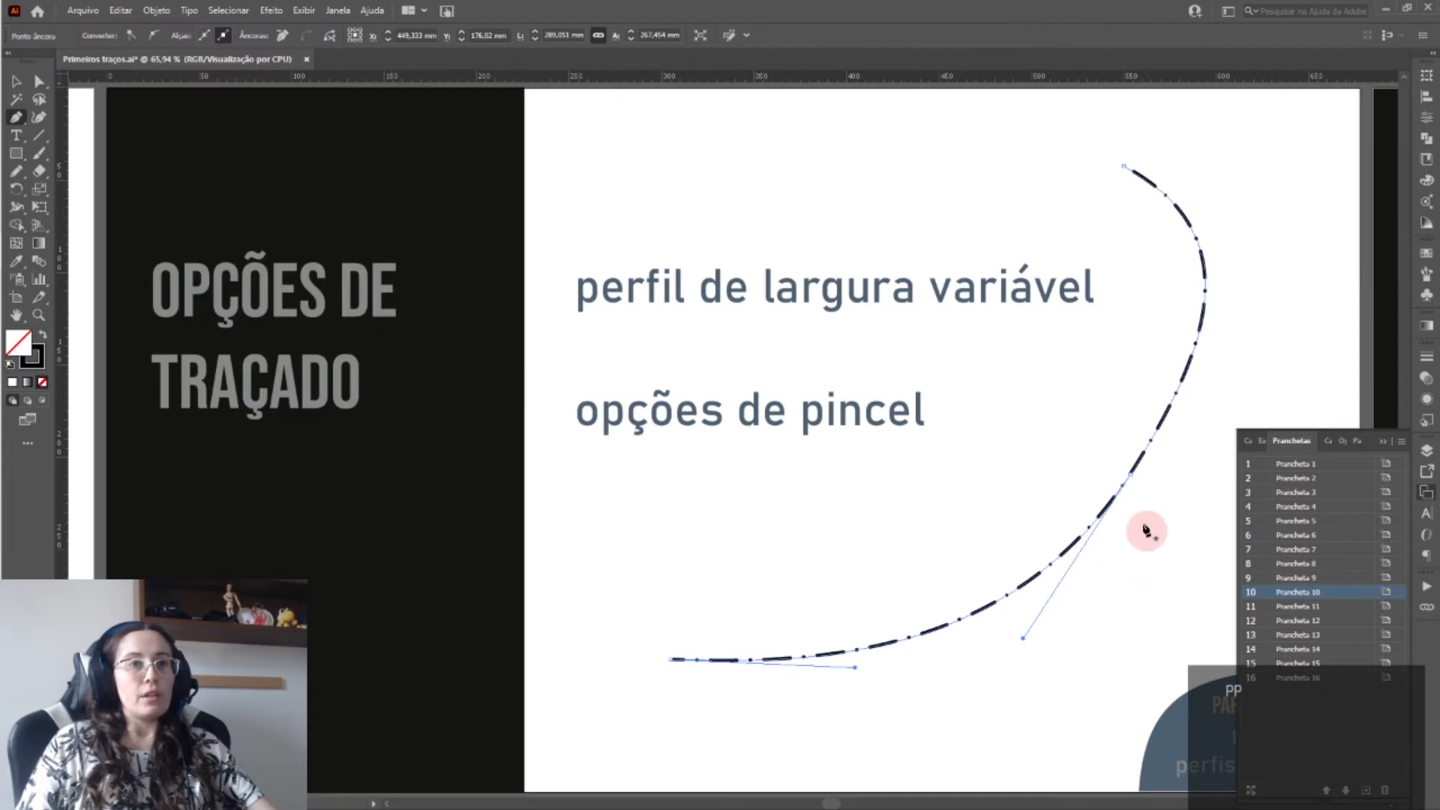
- Turn off the dashed line for the curve and set its stroke weight to 10 pt
{"action": "left_click", "coordinate": [1426, 359]}
{"action": "left_click", "coordinate": [1246, 459]}
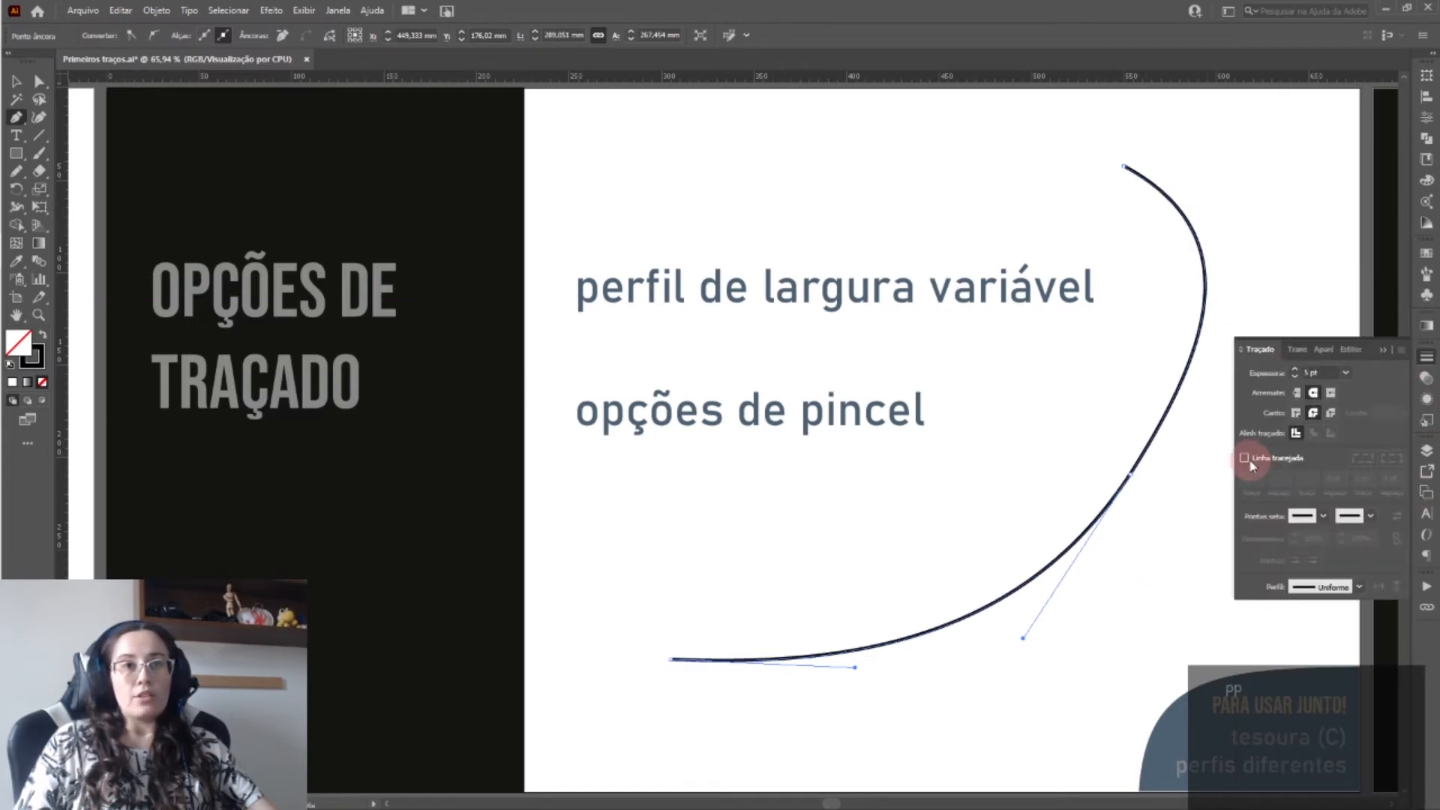
{"action": "left_click", "coordinate": [1346, 373]}
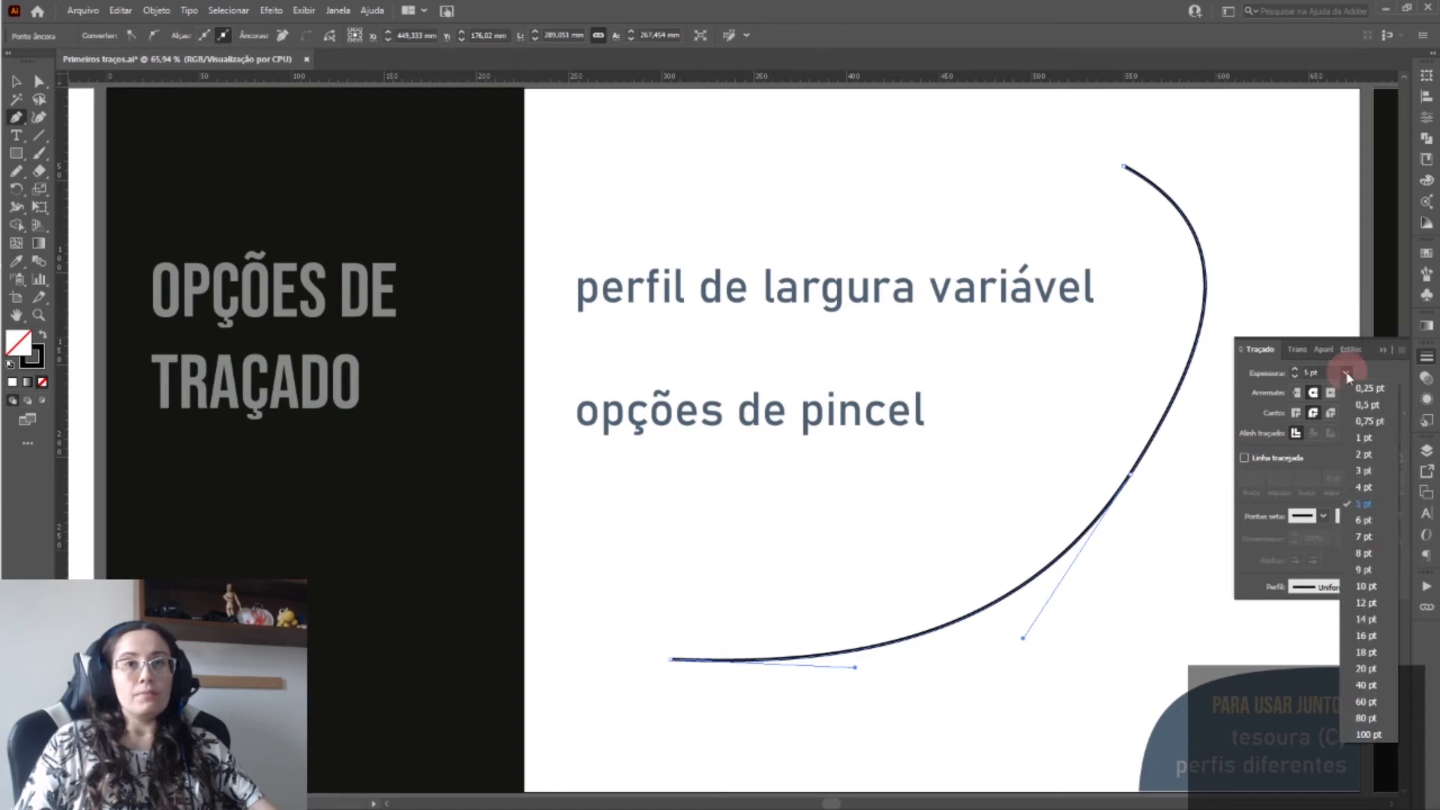
{"action": "left_click", "coordinate": [1365, 585]}
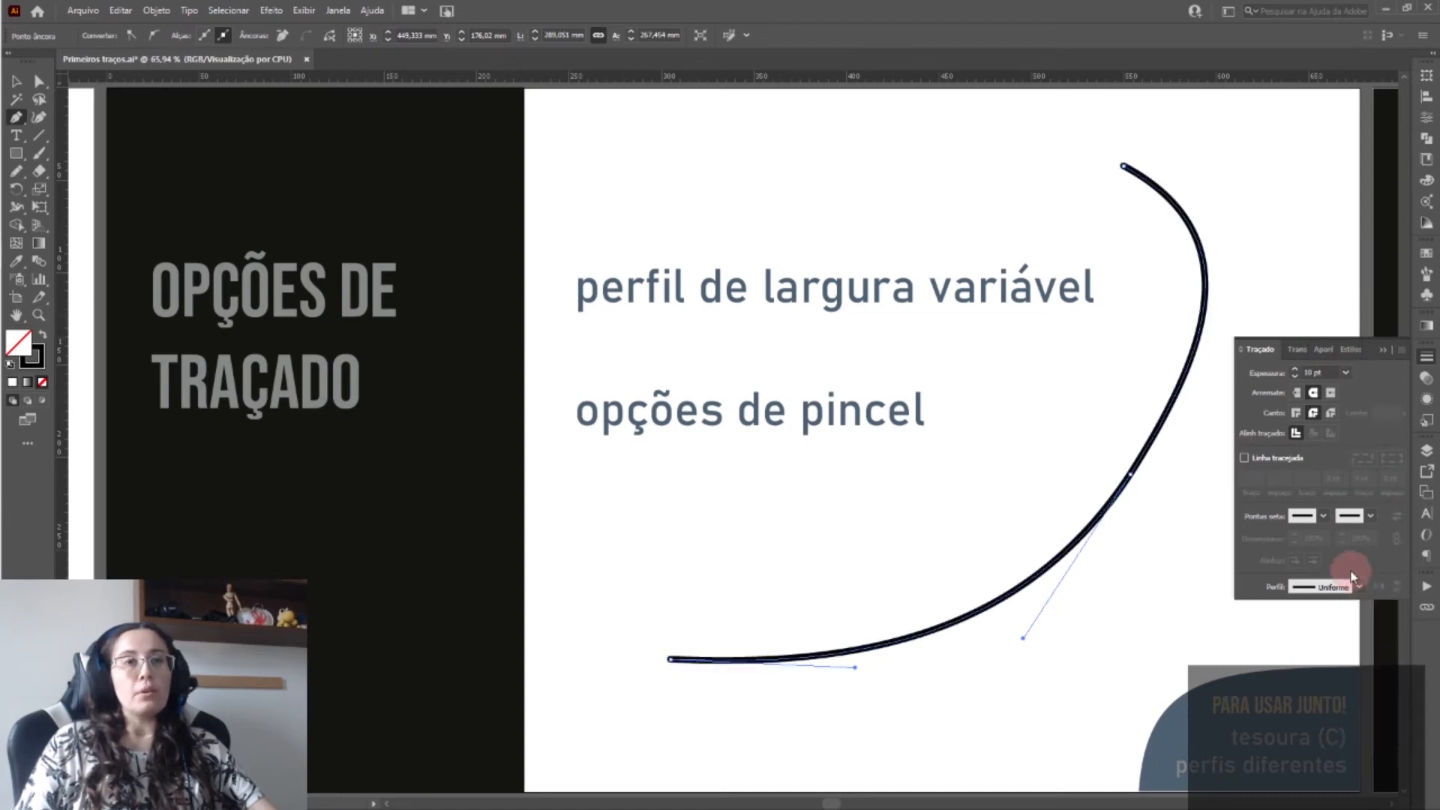
- Select the curve, apply the lens-shaped width profile tapering at both ends and set its stroke weight to 40 pt
{"action": "key", "text": "v"}
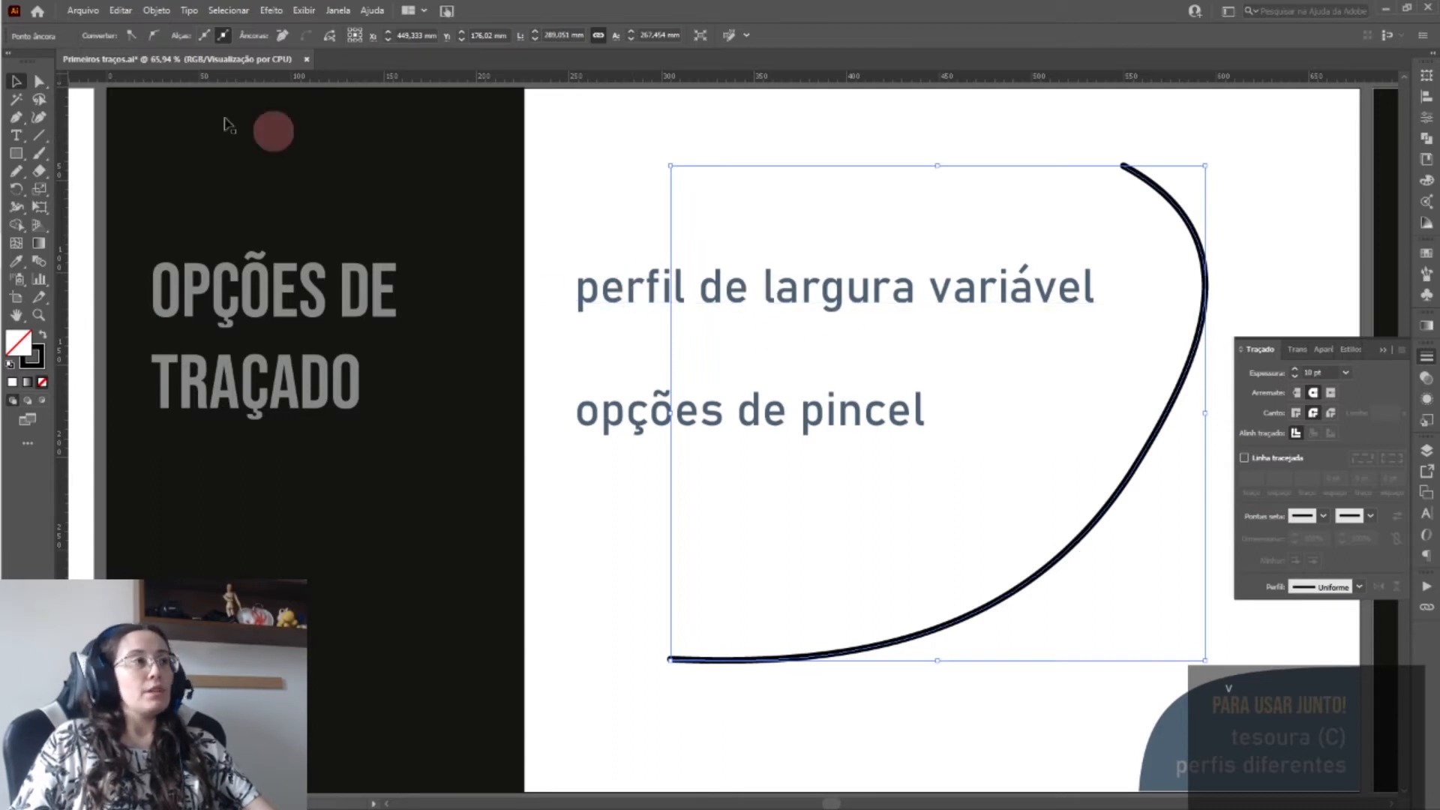
{"action": "left_click", "coordinate": [756, 191]}
{"action": "key", "text": "v"}
{"action": "left_click", "coordinate": [1089, 536]}
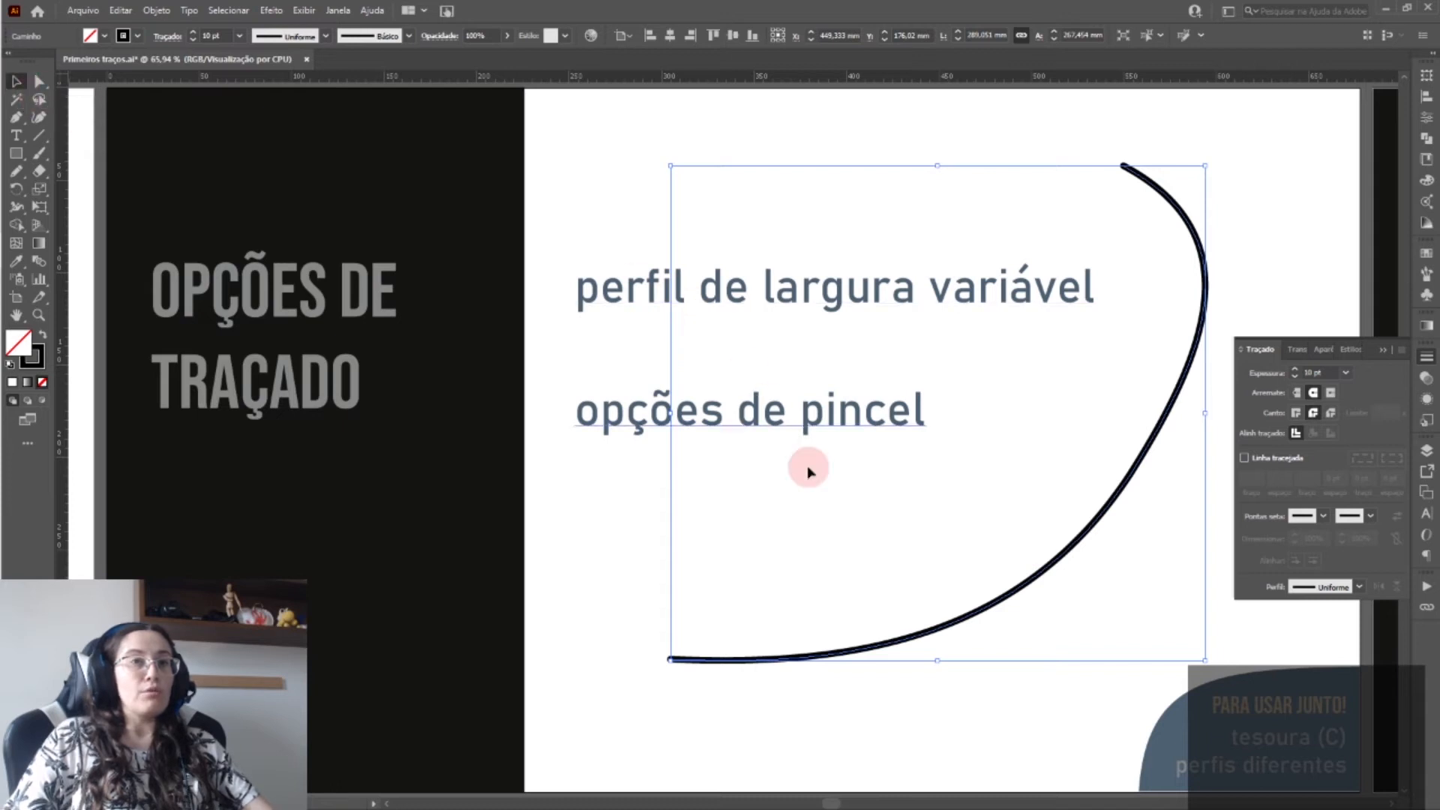
{"action": "left_click", "coordinate": [326, 37]}
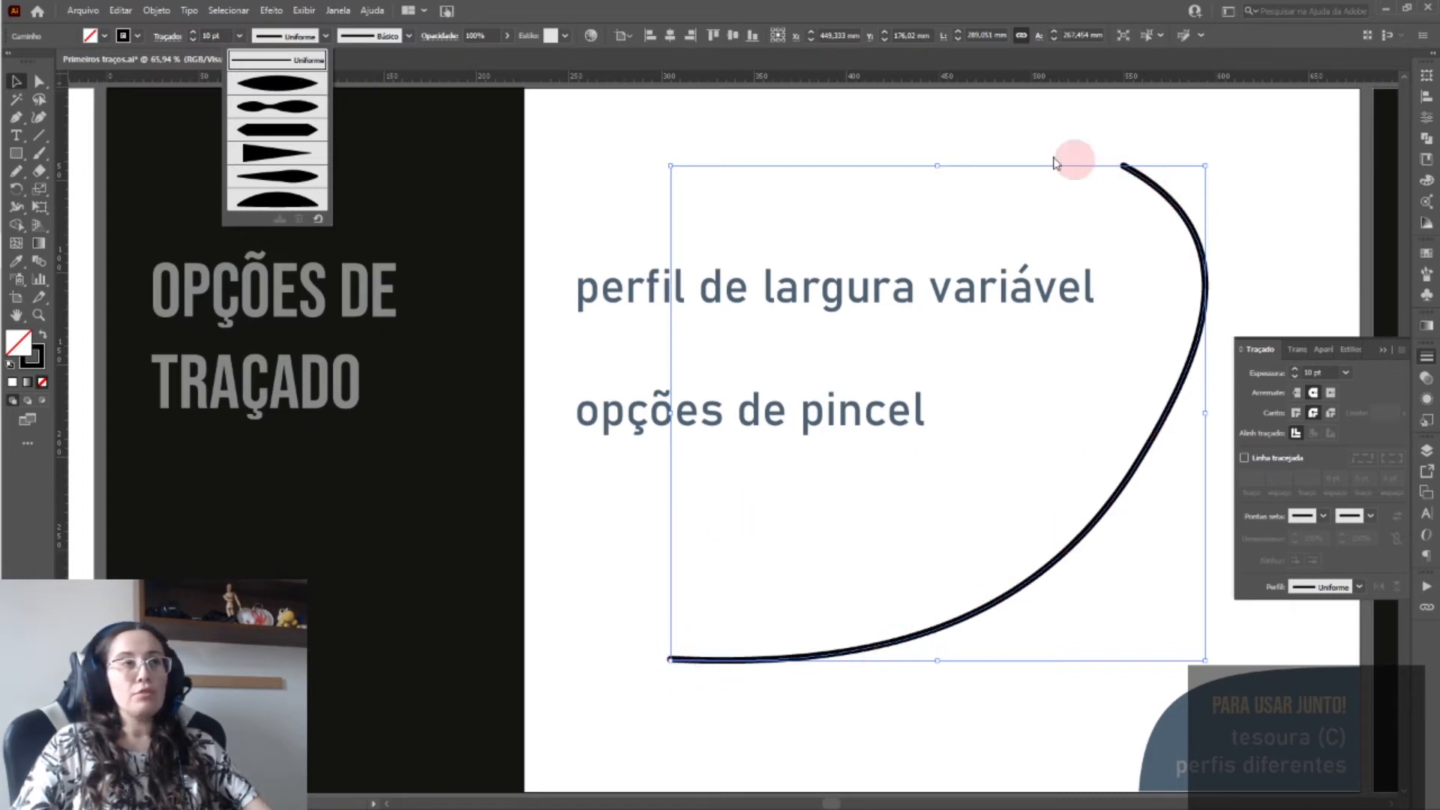
{"action": "left_click", "coordinate": [284, 82]}
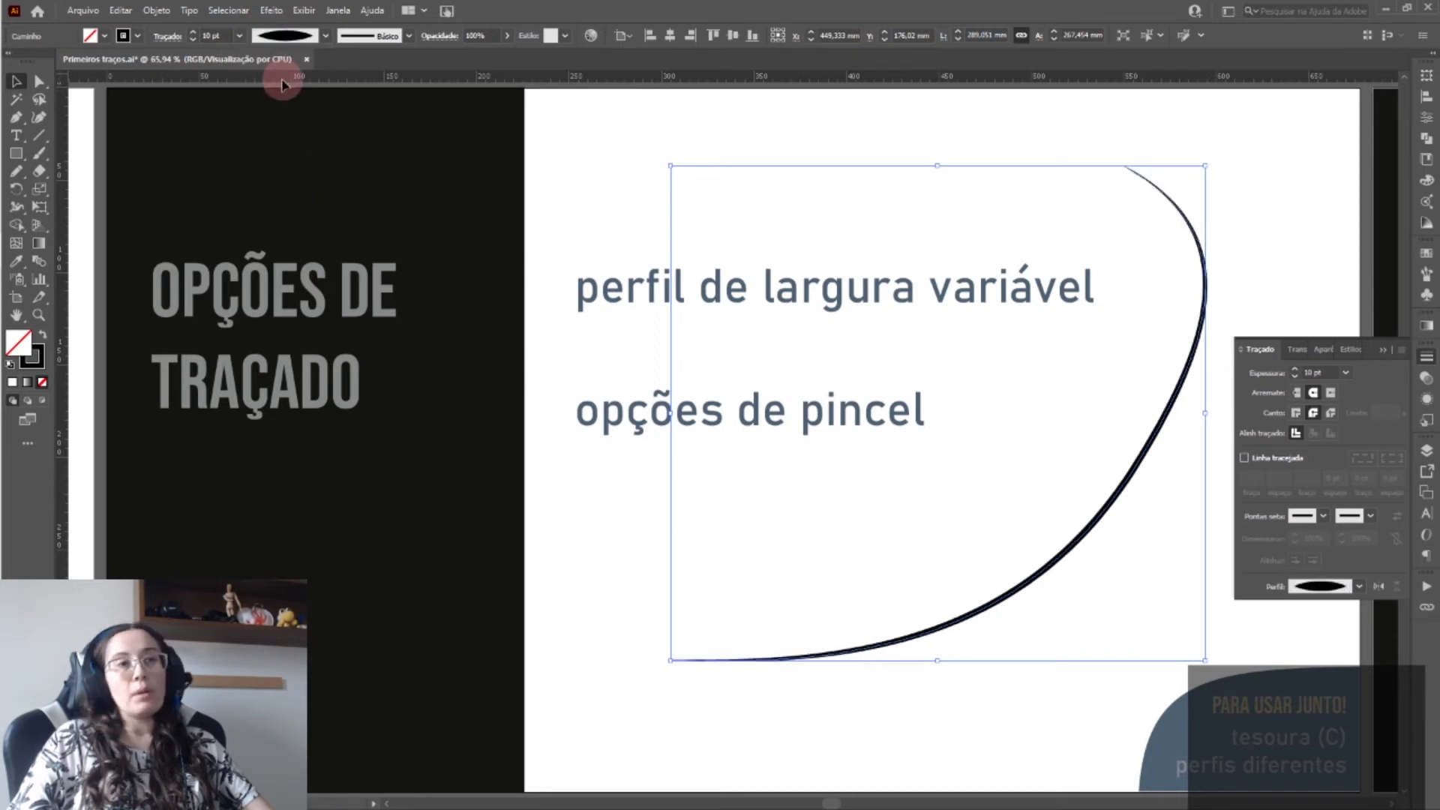
{"action": "left_click", "coordinate": [1353, 371]}
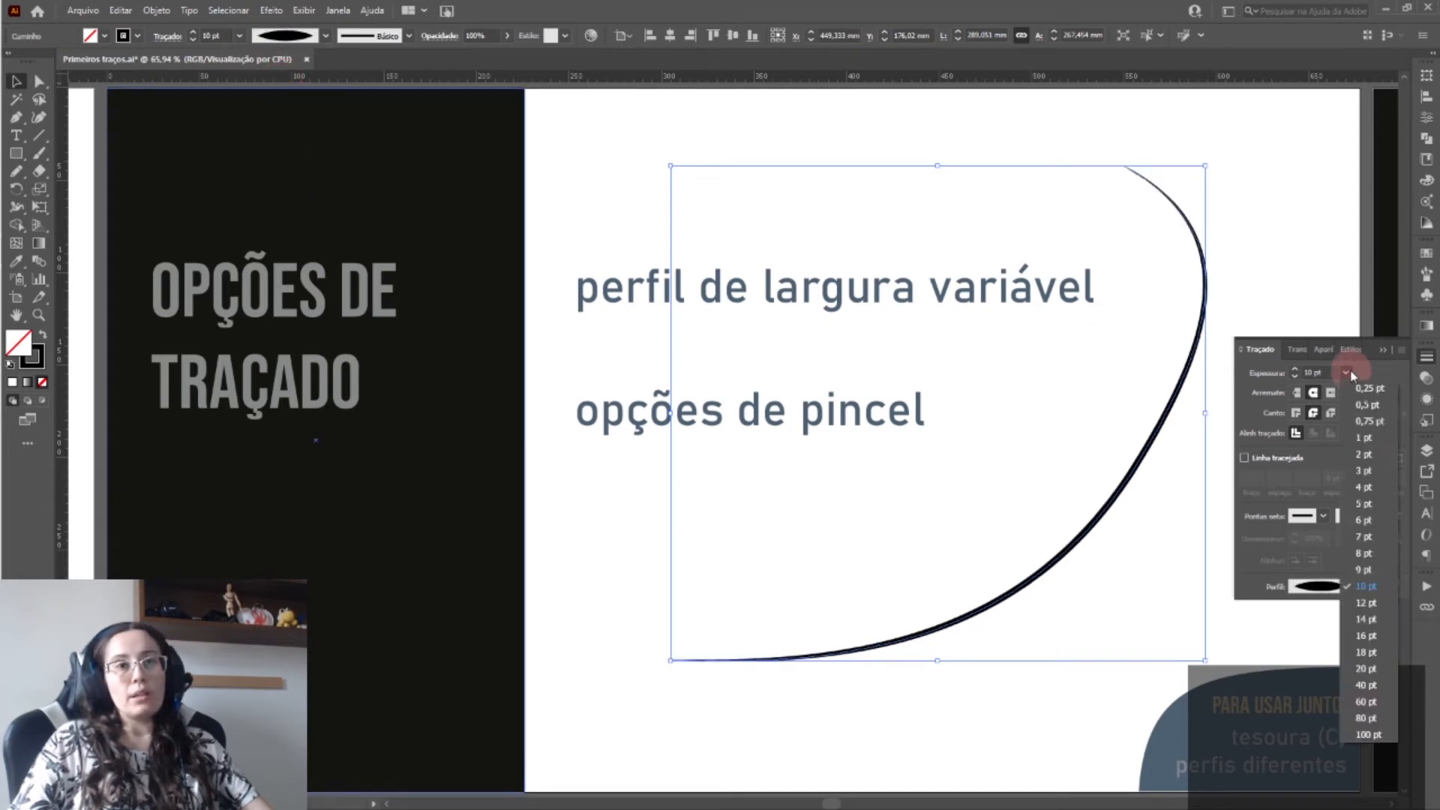
{"action": "left_click", "coordinate": [1371, 688]}
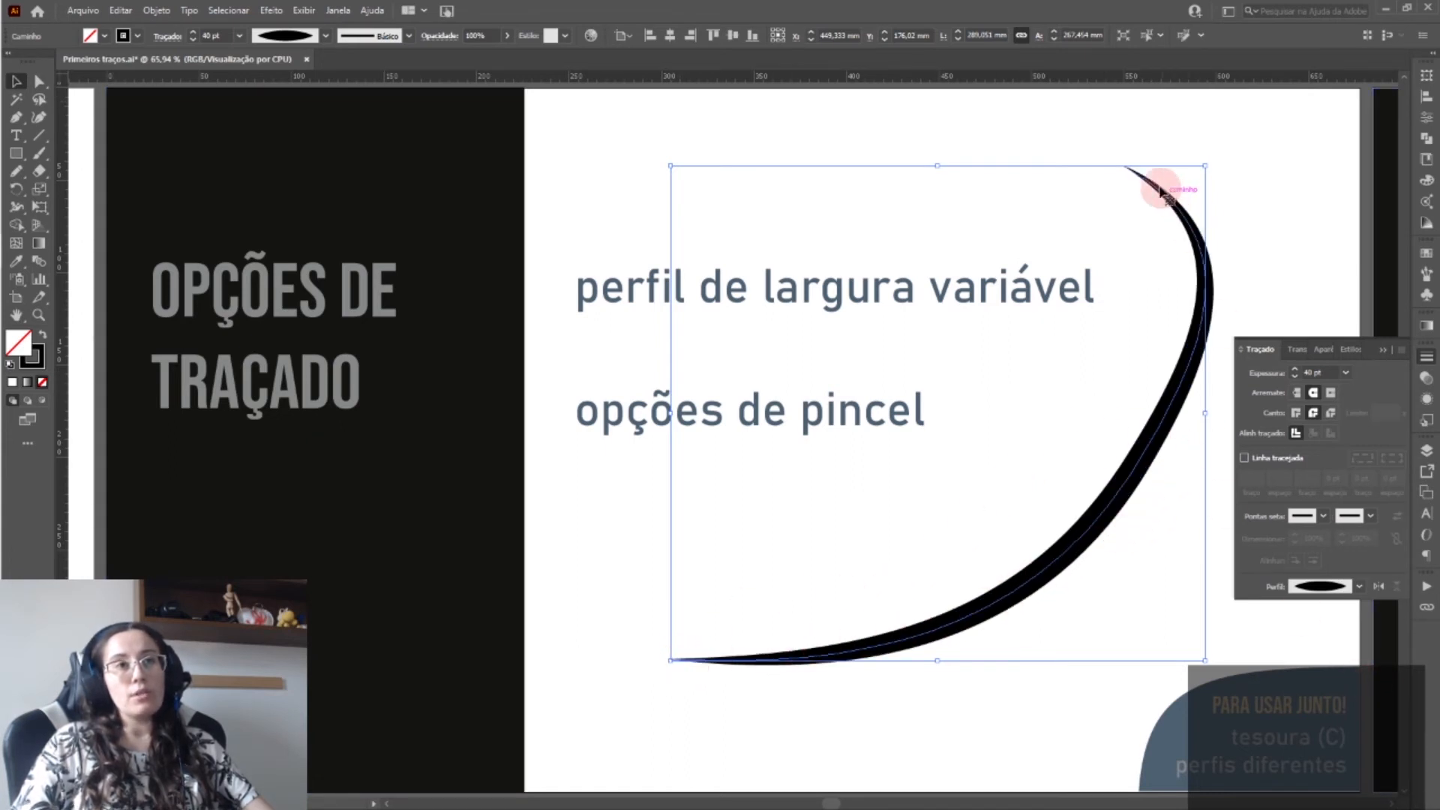
- Apply the triangular width profile to the curve, replace its basic brush with the rough-edged line brush and deselect it
{"action": "left_click", "coordinate": [326, 35]}
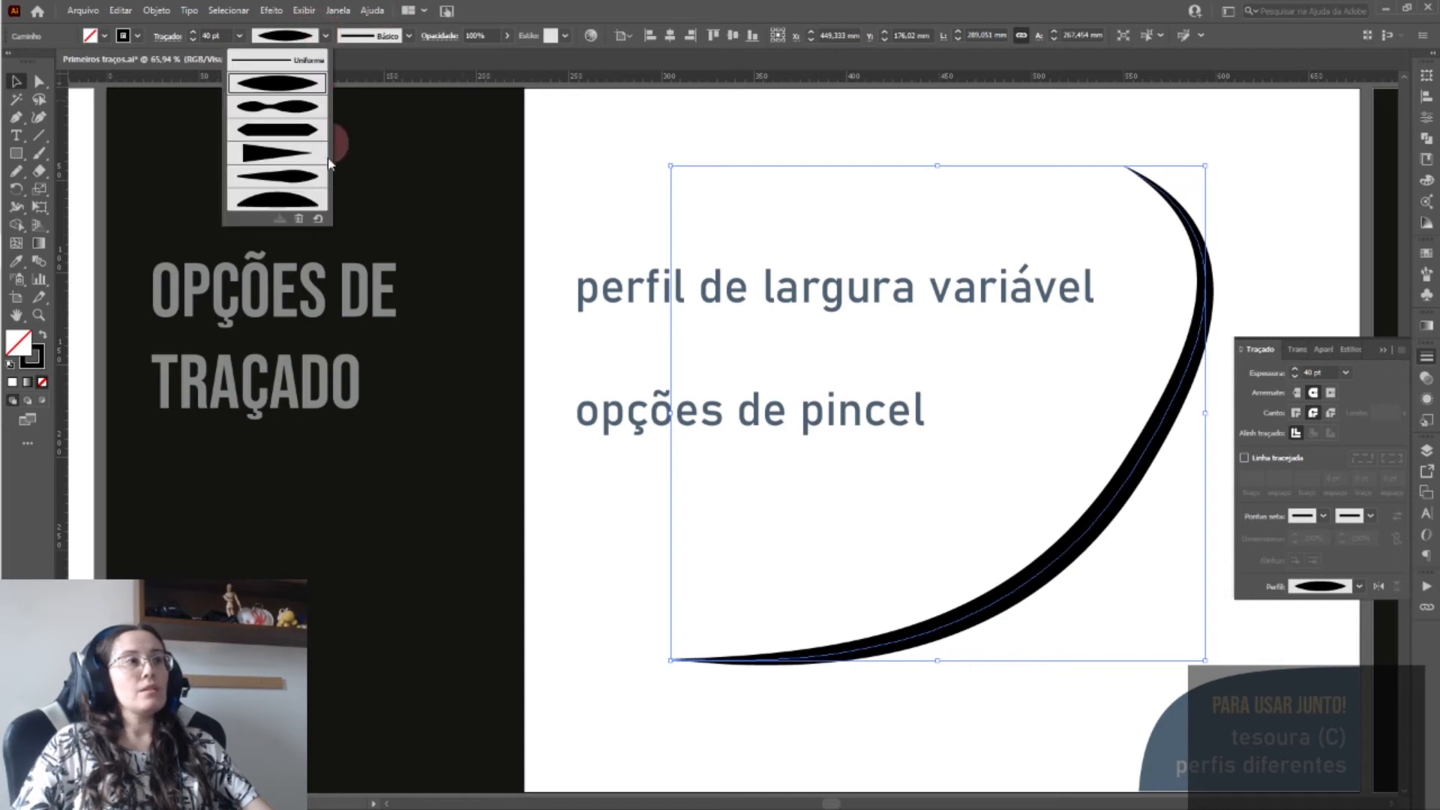
{"action": "left_click", "coordinate": [278, 154]}
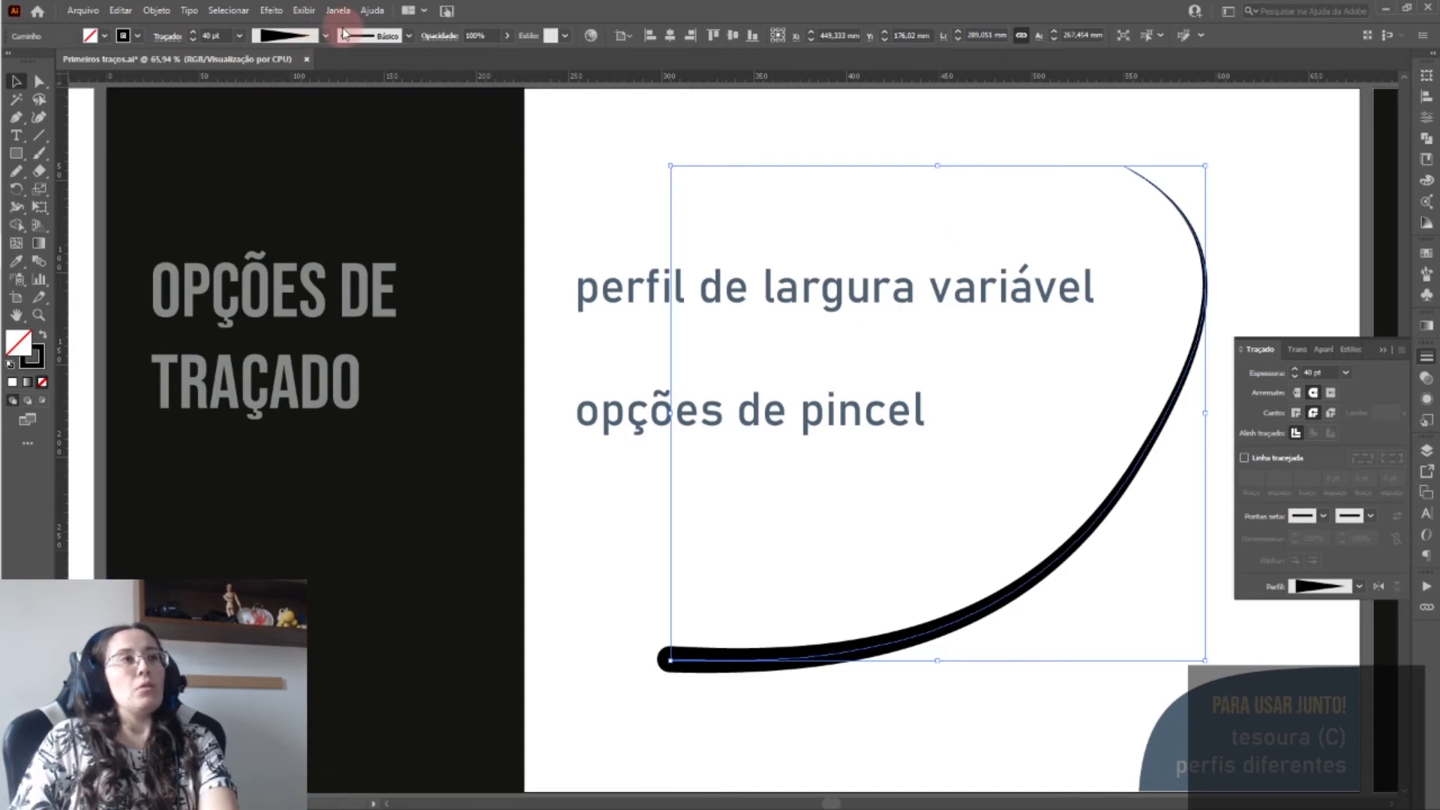
{"action": "left_click", "coordinate": [410, 36]}
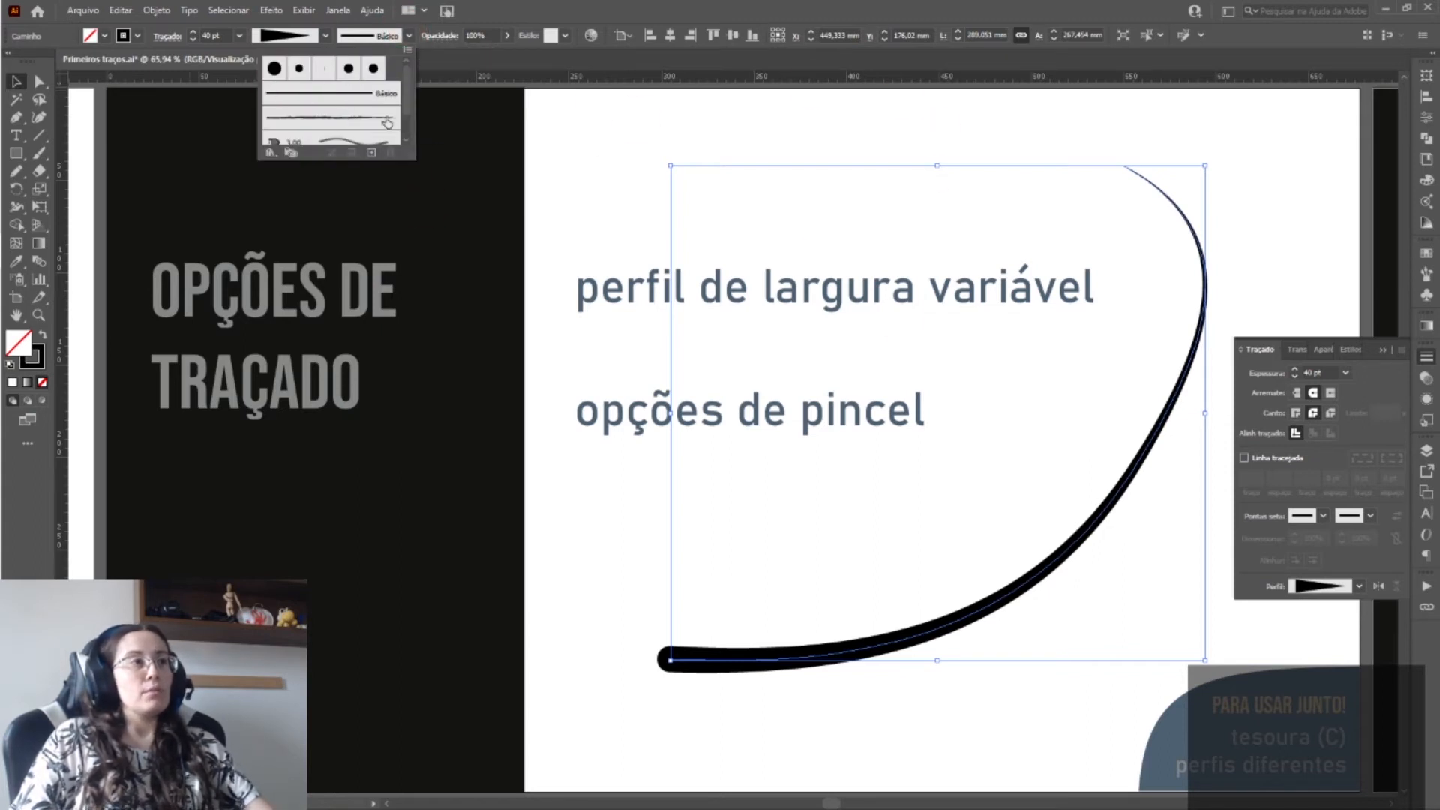
{"action": "left_click", "coordinate": [297, 121]}
{"action": "left_click", "coordinate": [909, 749]}
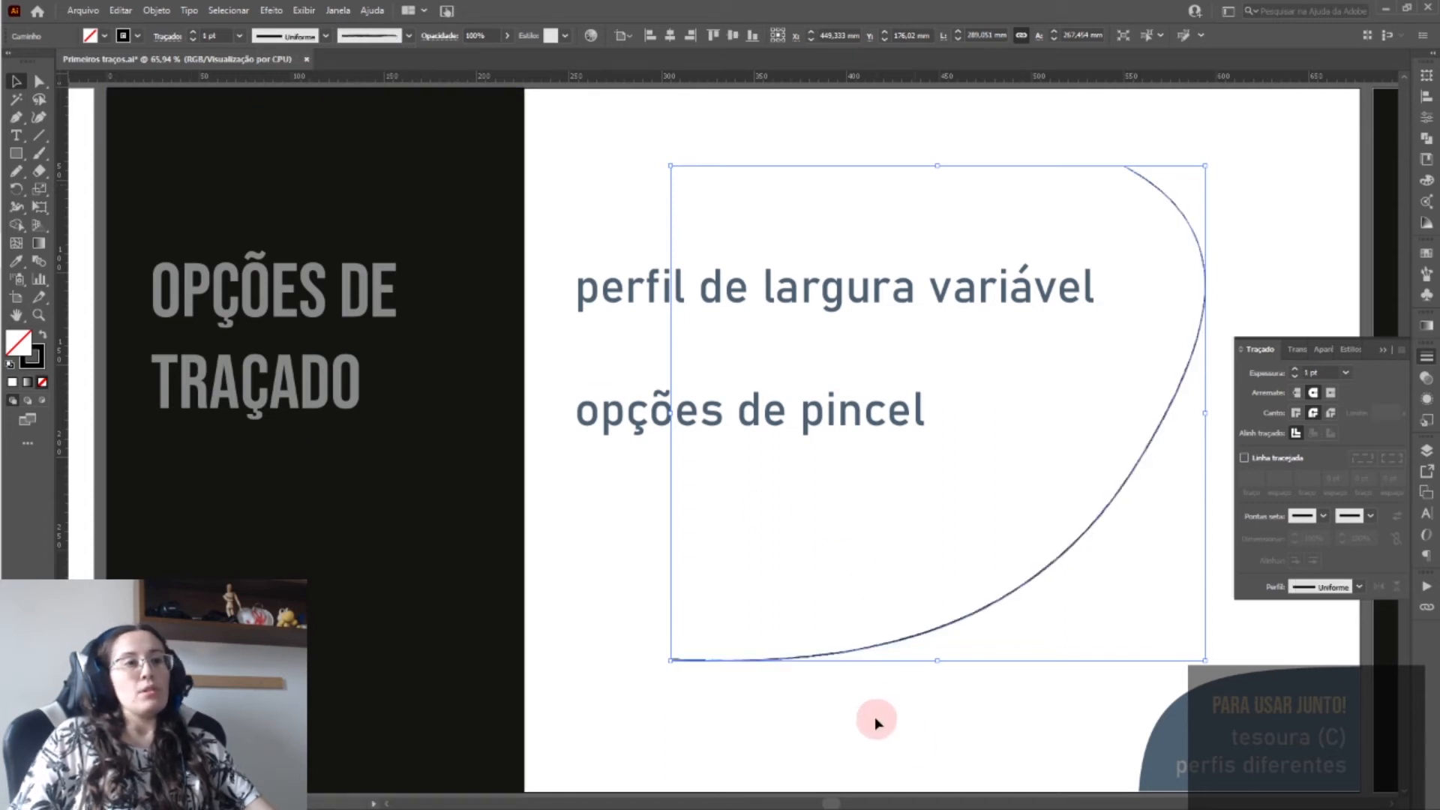
{"action": "left_click", "coordinate": [893, 656]}
- Inspect the rough brush line up close, reselect the curve and apply the reddish-brown patterned border brush
{"action": "scroll", "coordinate": [926, 662], "scroll_direction": "up", "scroll_amount": 6}
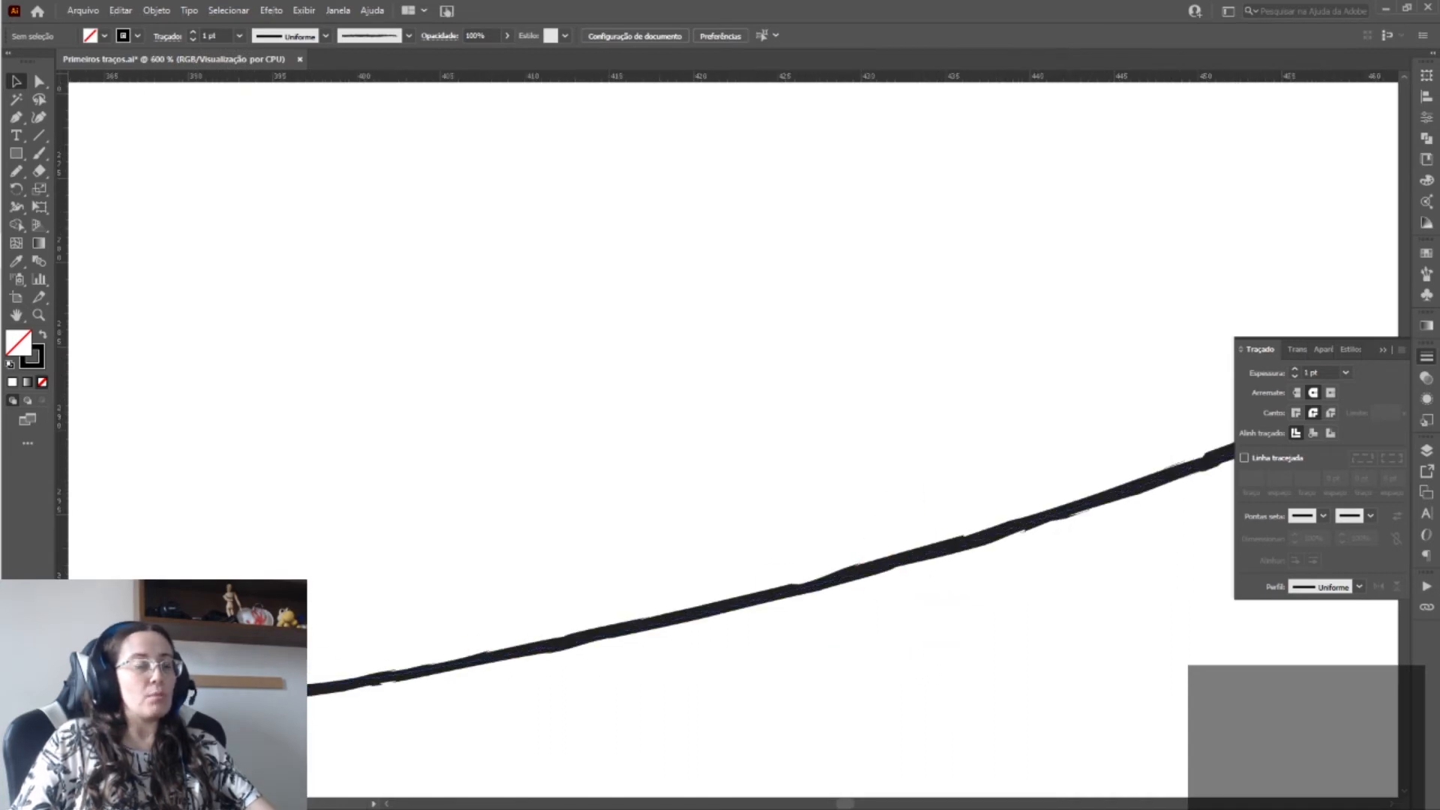
{"action": "scroll", "coordinate": [414, 645], "scroll_direction": "down", "scroll_amount": 3}
{"action": "scroll", "coordinate": [414, 647], "scroll_direction": "down", "scroll_amount": 3}
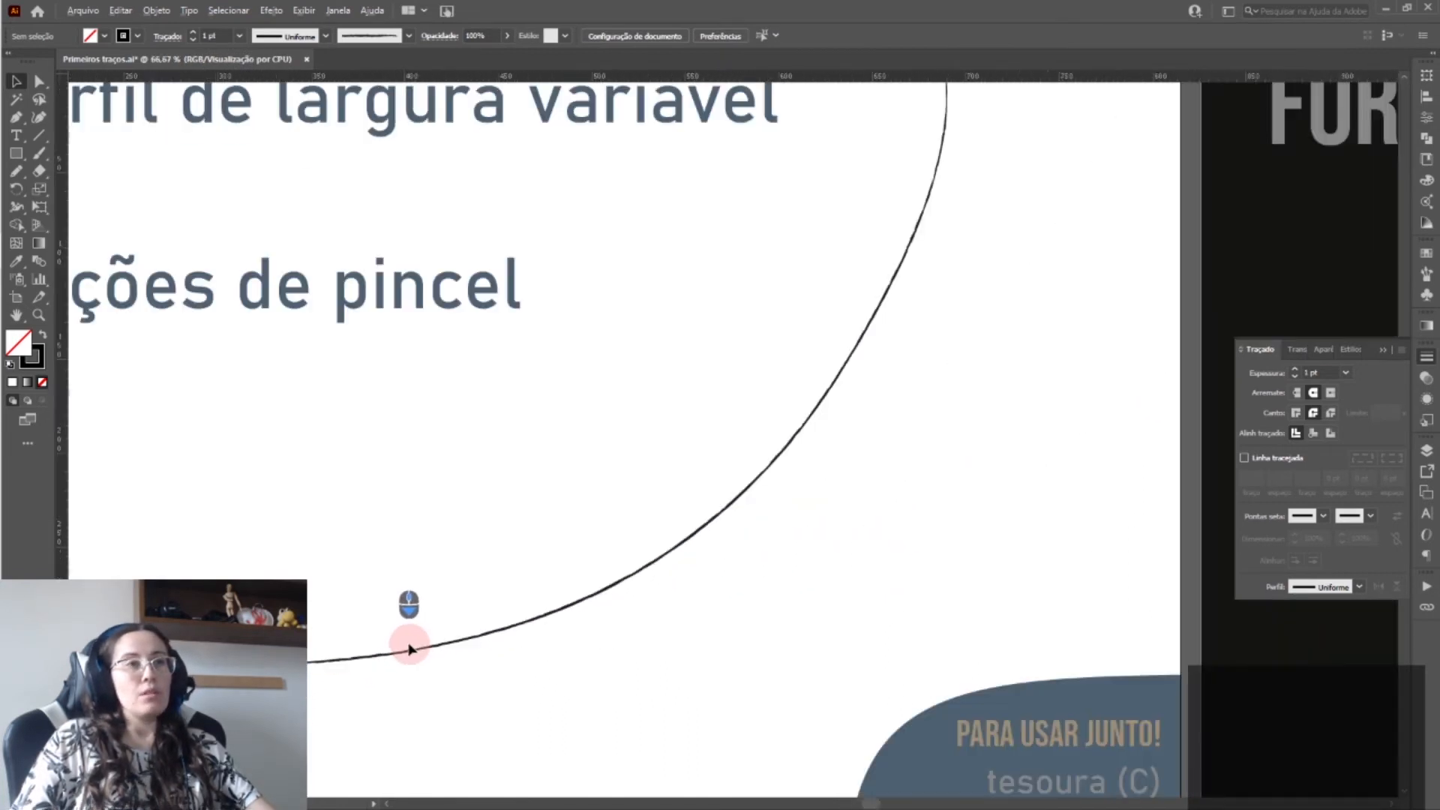
{"action": "scroll", "coordinate": [413, 649], "scroll_direction": "left", "scroll_amount": 5}
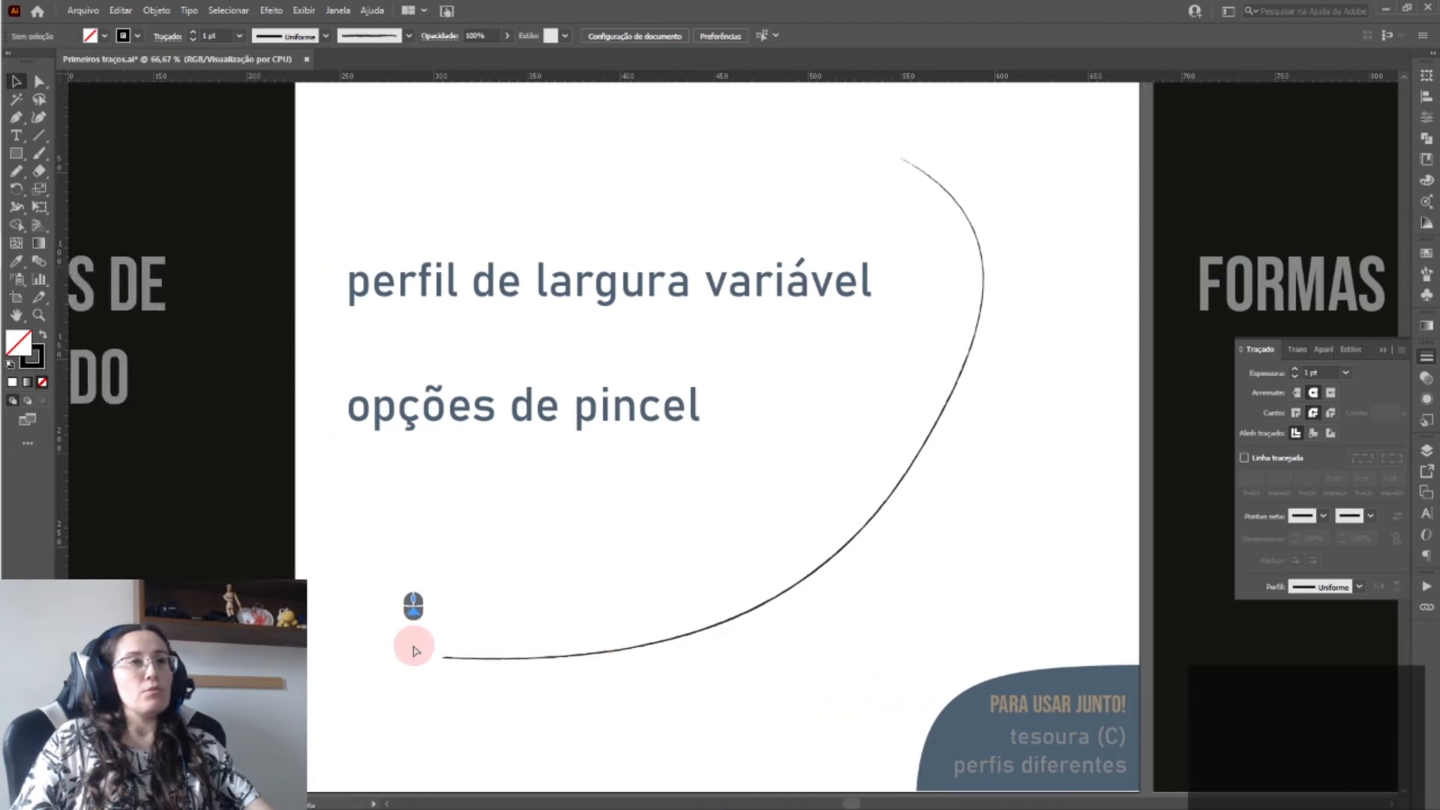
{"action": "left_click_drag", "start_coordinate": [648, 586], "coordinate": [810, 708]}
{"action": "left_click", "coordinate": [408, 35]}
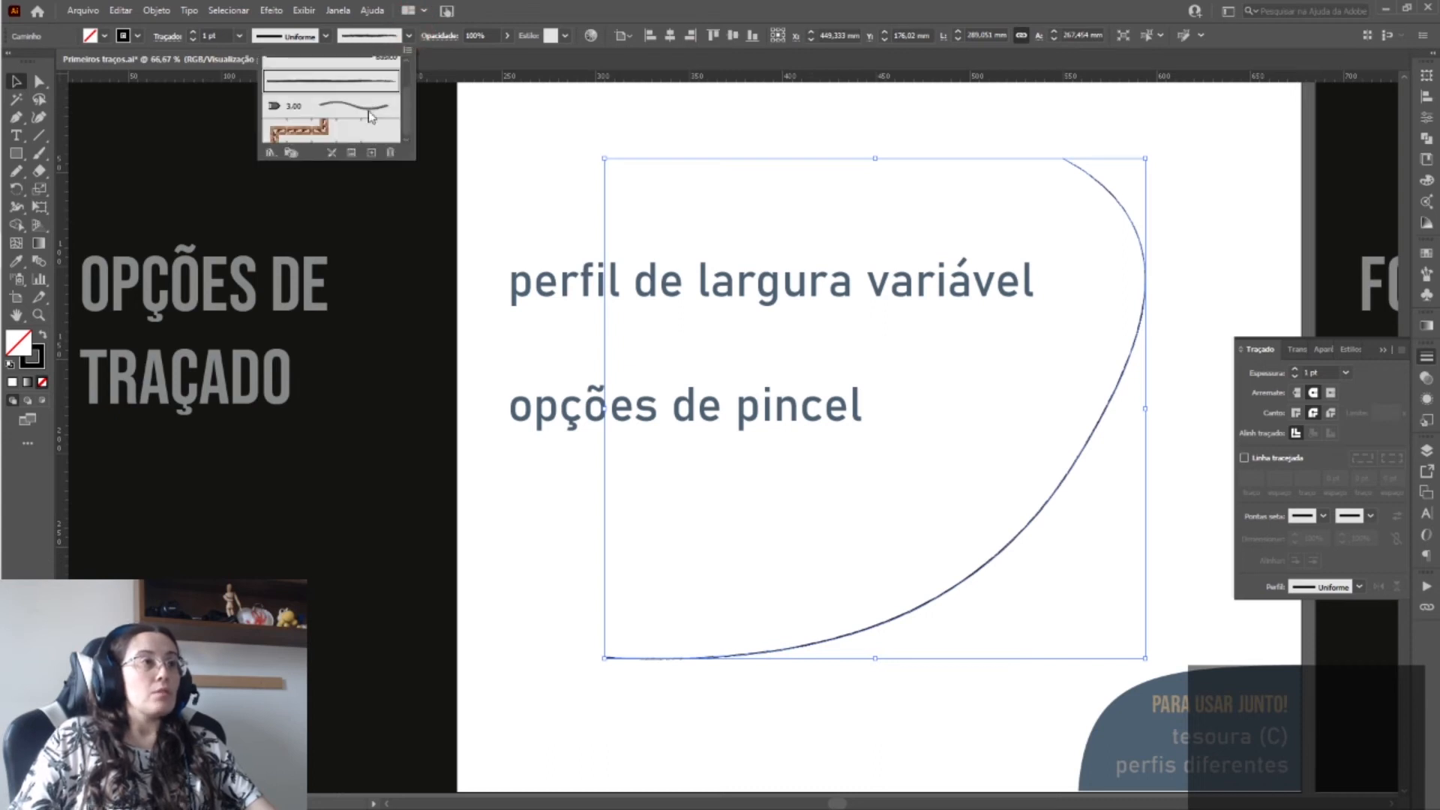
{"action": "left_click", "coordinate": [307, 135]}
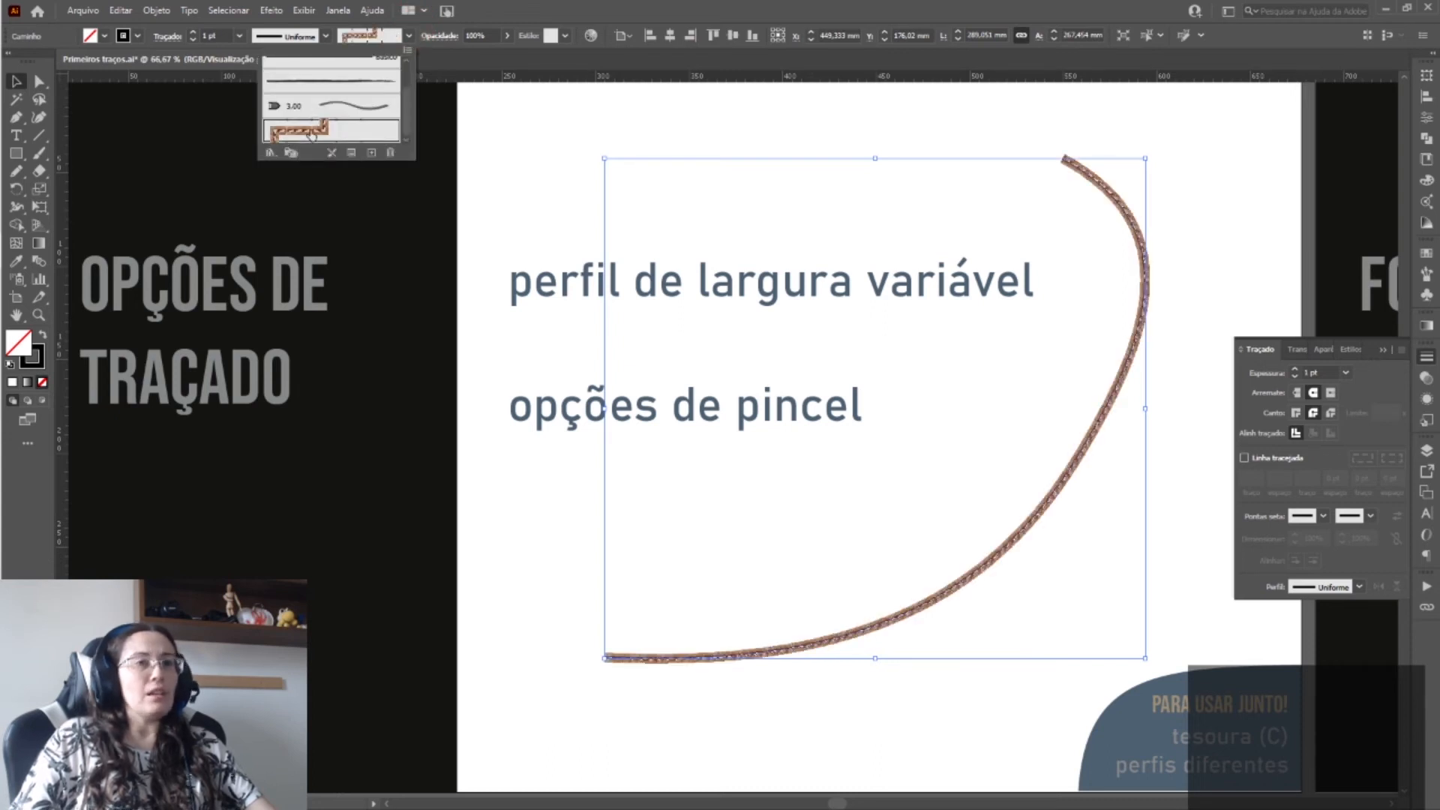
- Open the artistic brush library Aquarela_artística, apply the brush "Lavagem clara - Grossa" to the curve and deselect it
{"action": "left_click", "coordinate": [273, 154]}
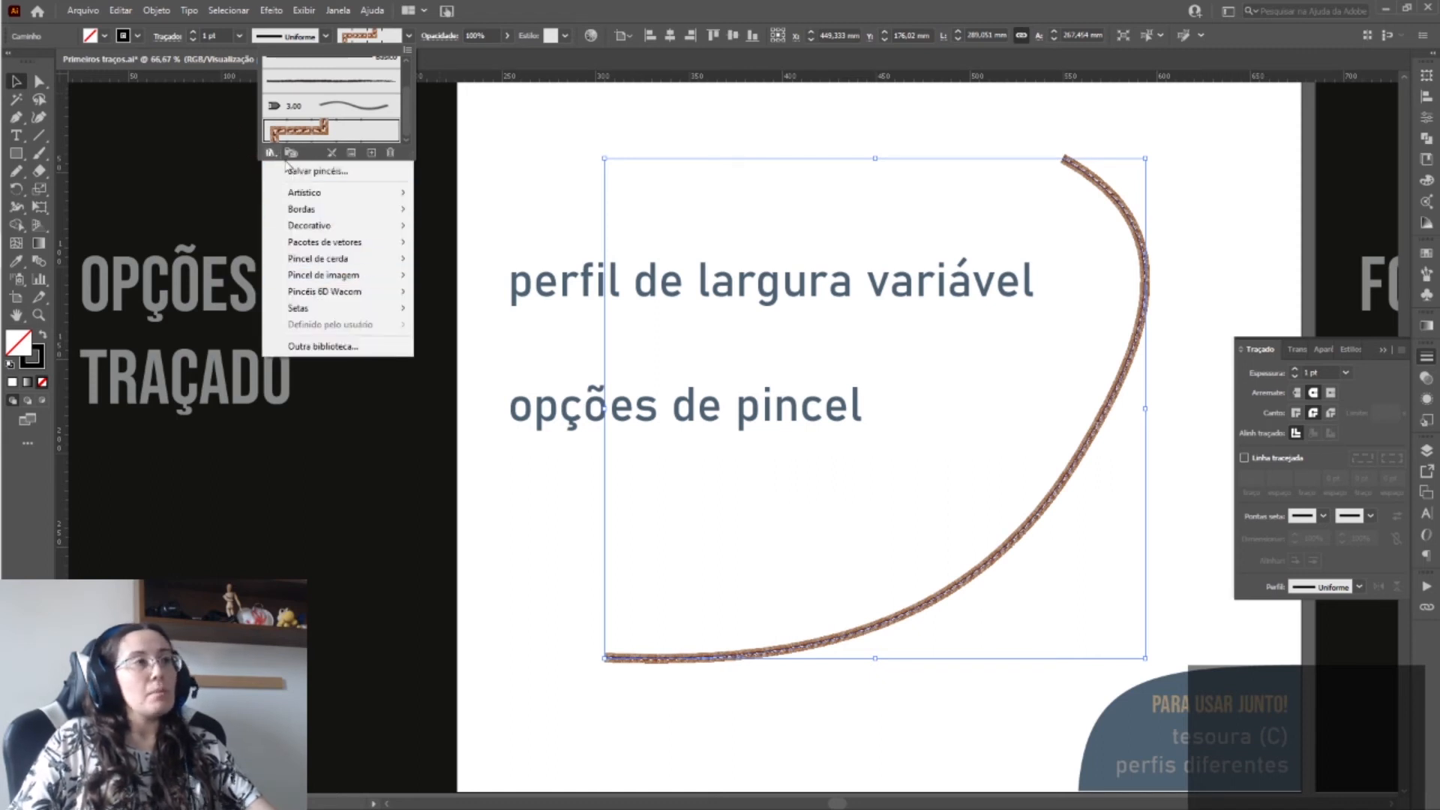
{"action": "mouse_move", "coordinate": [352, 192]}
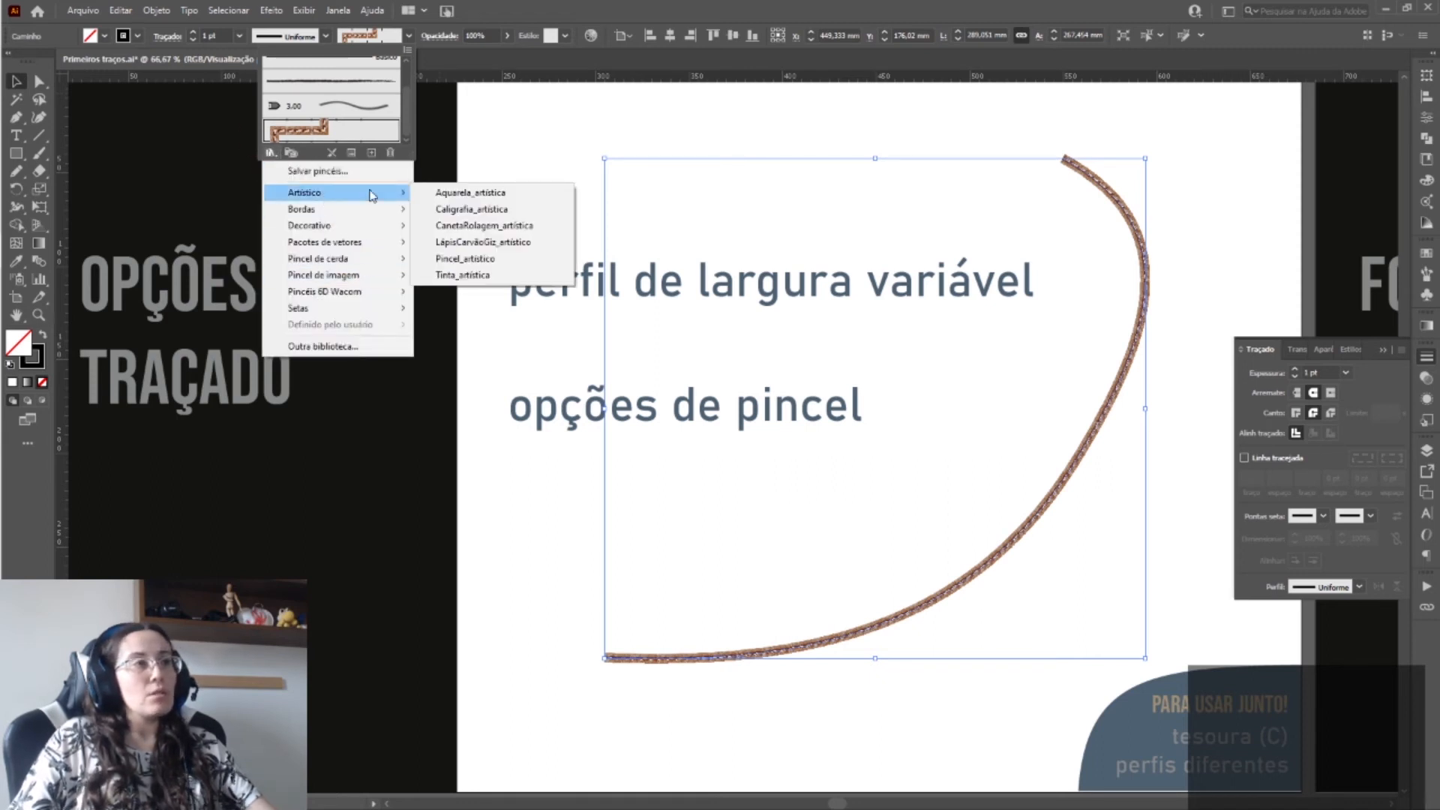
{"action": "left_click", "coordinate": [451, 195]}
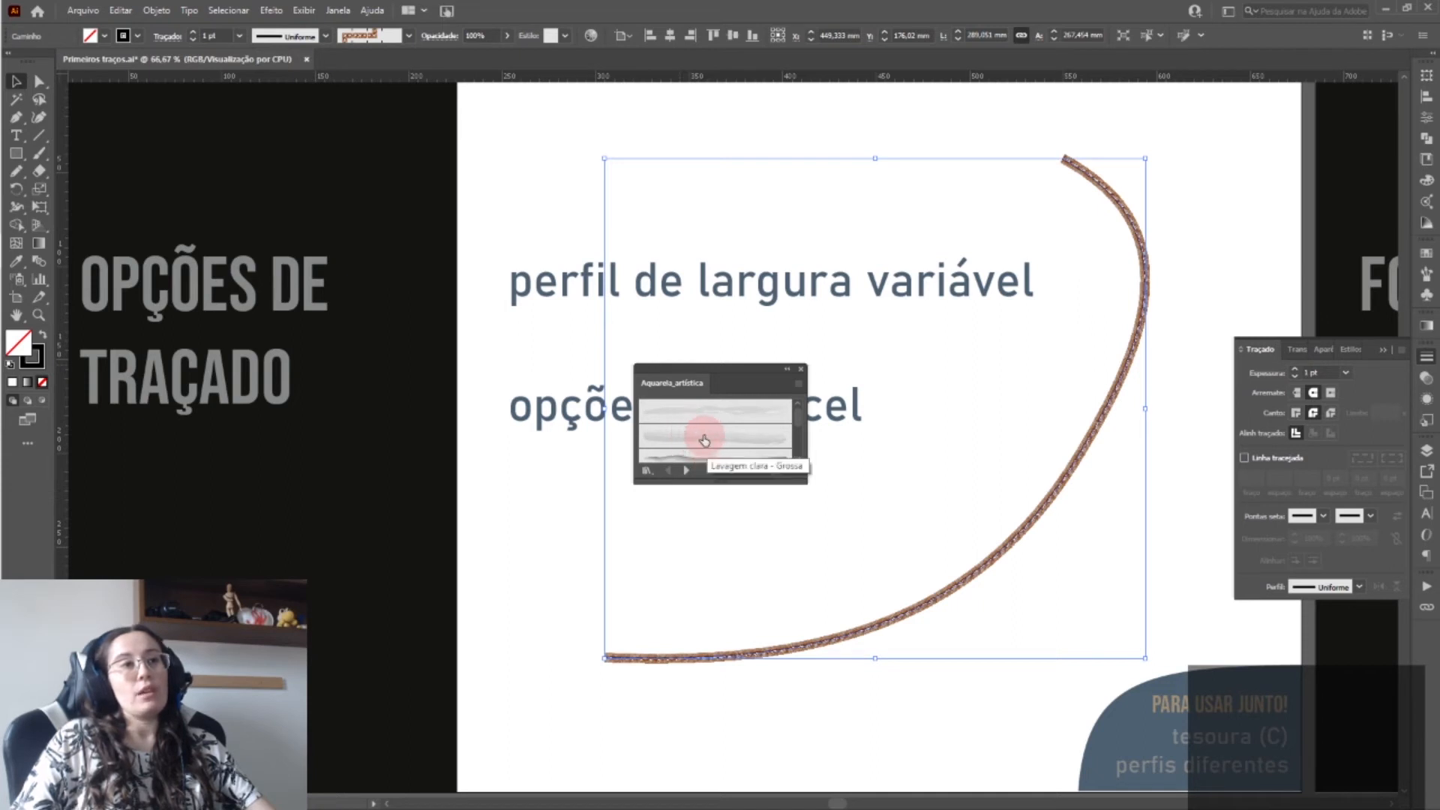
{"action": "left_click", "coordinate": [696, 449]}
{"action": "left_click", "coordinate": [992, 698]}
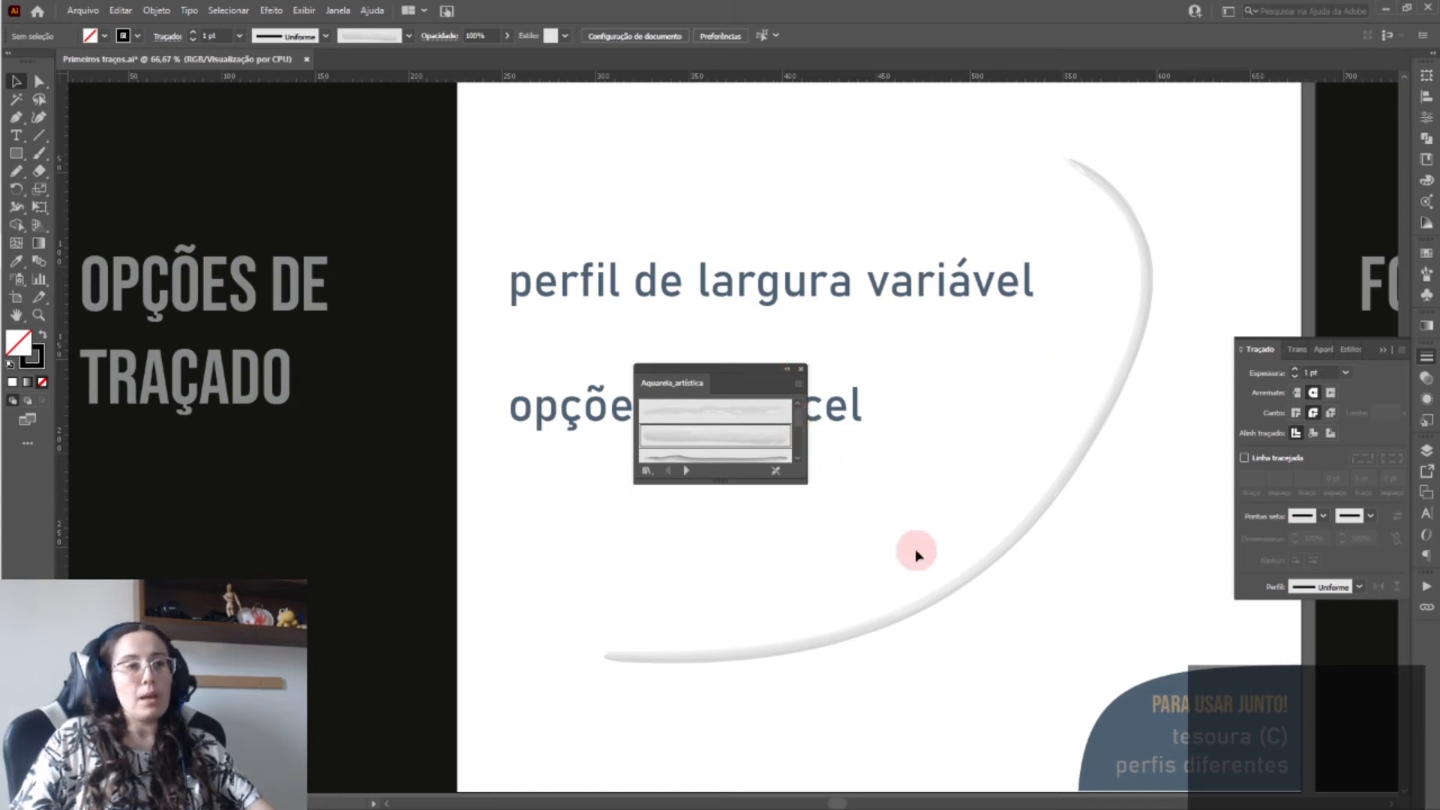
- Reselect the curve, apply a darker grey watercolour brush from Aquarela_artística and close the library
{"action": "left_click", "coordinate": [951, 594]}
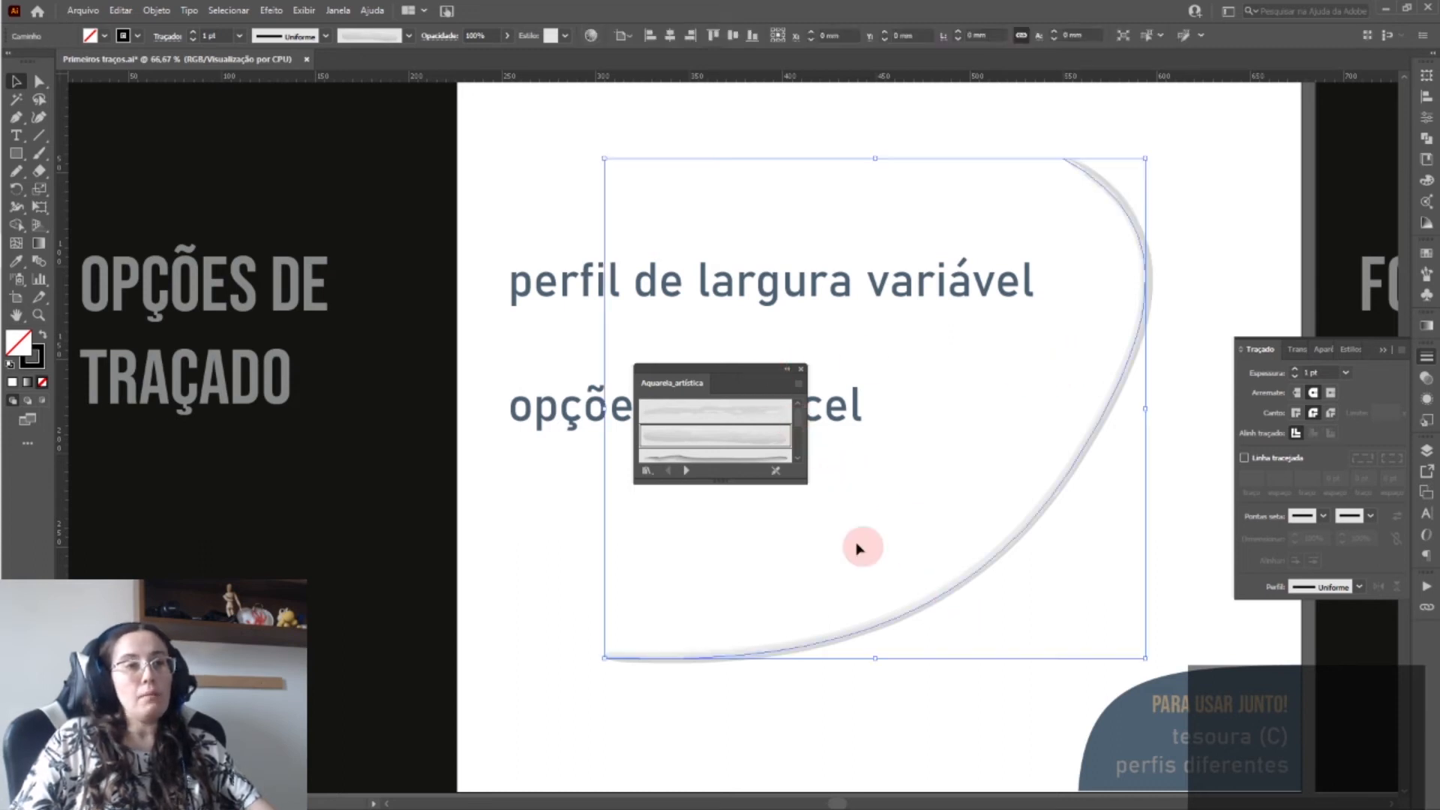
{"action": "left_click", "coordinate": [796, 383]}
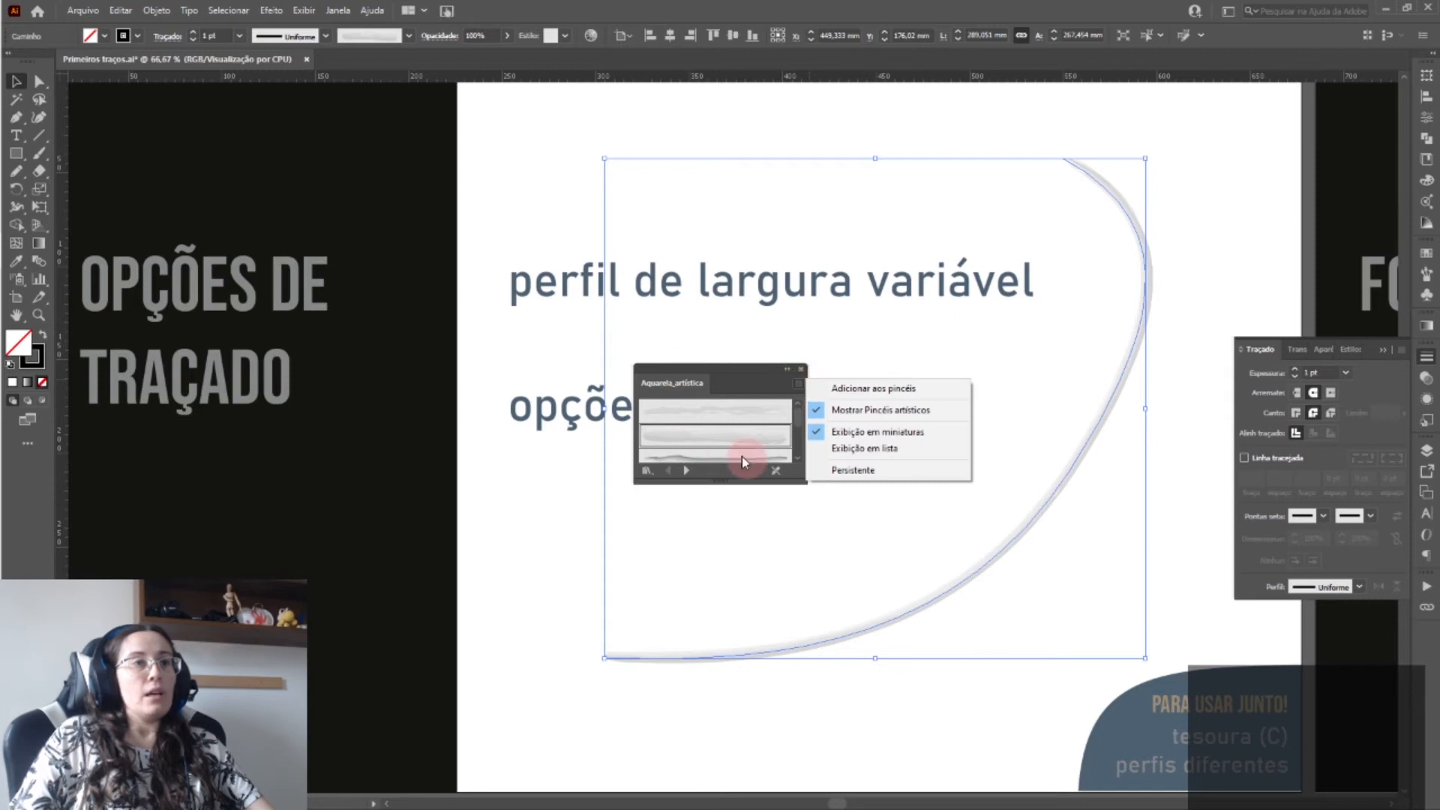
{"action": "left_click", "coordinate": [793, 409]}
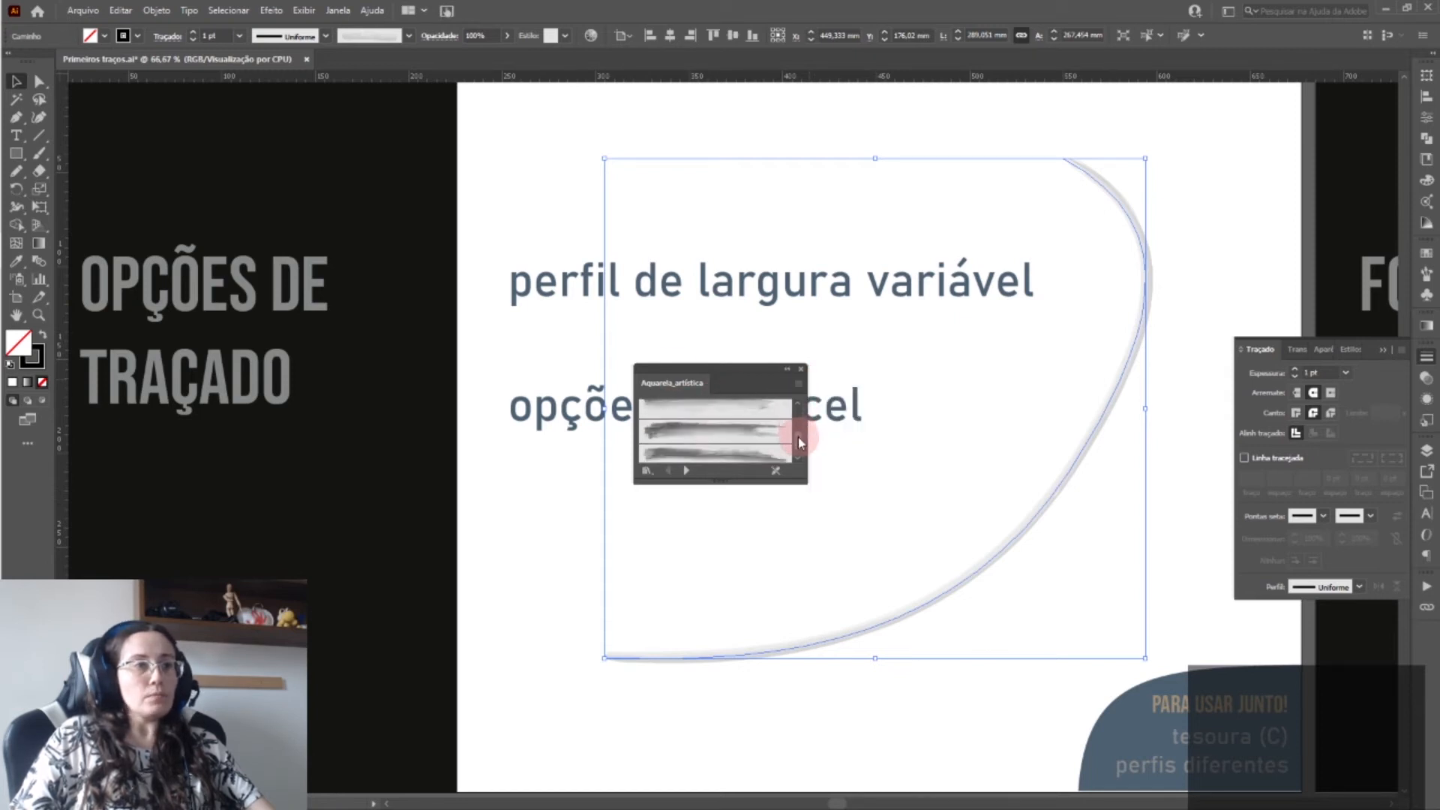
{"action": "left_click", "coordinate": [710, 435]}
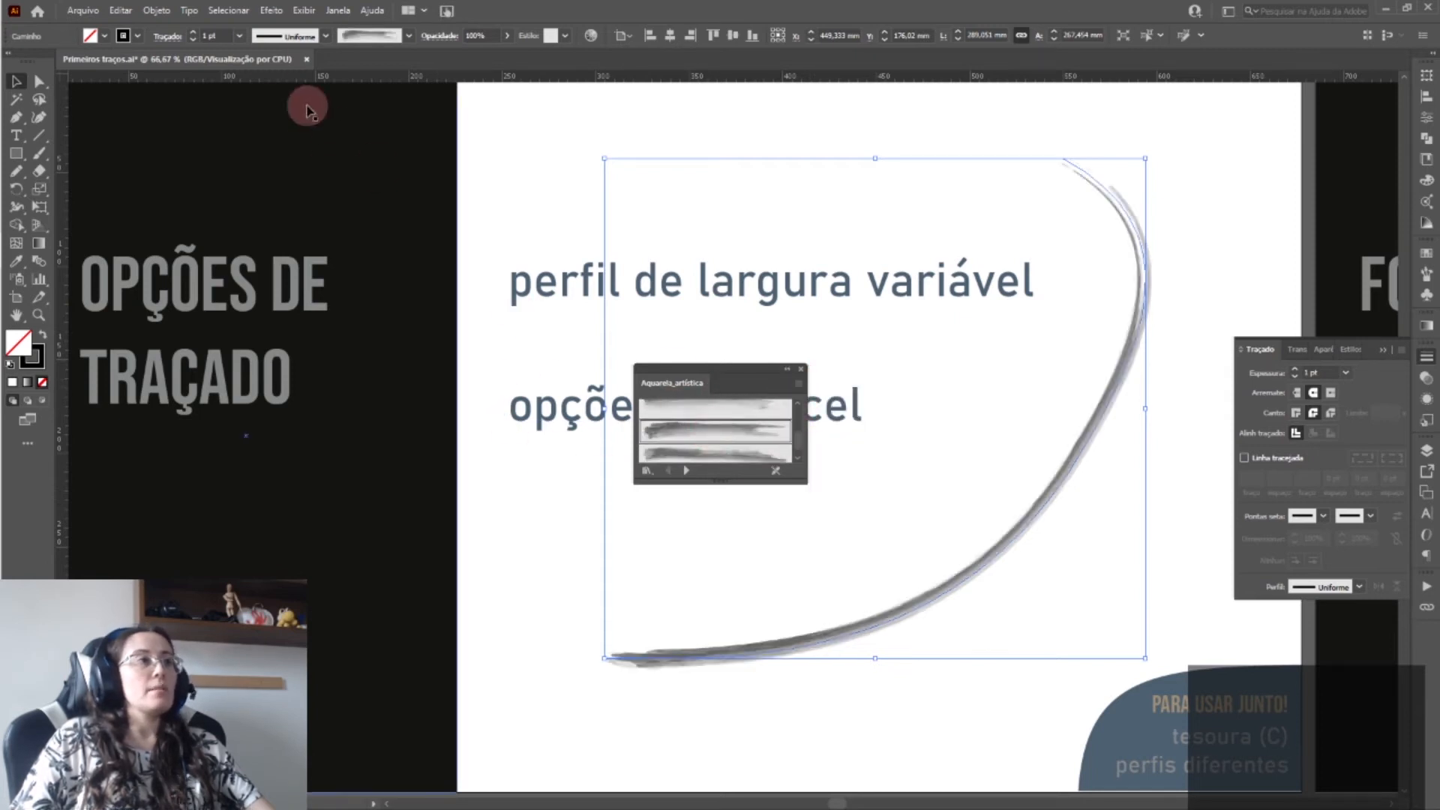
{"action": "left_click", "coordinate": [803, 373]}
- Look over the brush list's options and set the curve's brush back to Básico
{"action": "left_click", "coordinate": [409, 36]}
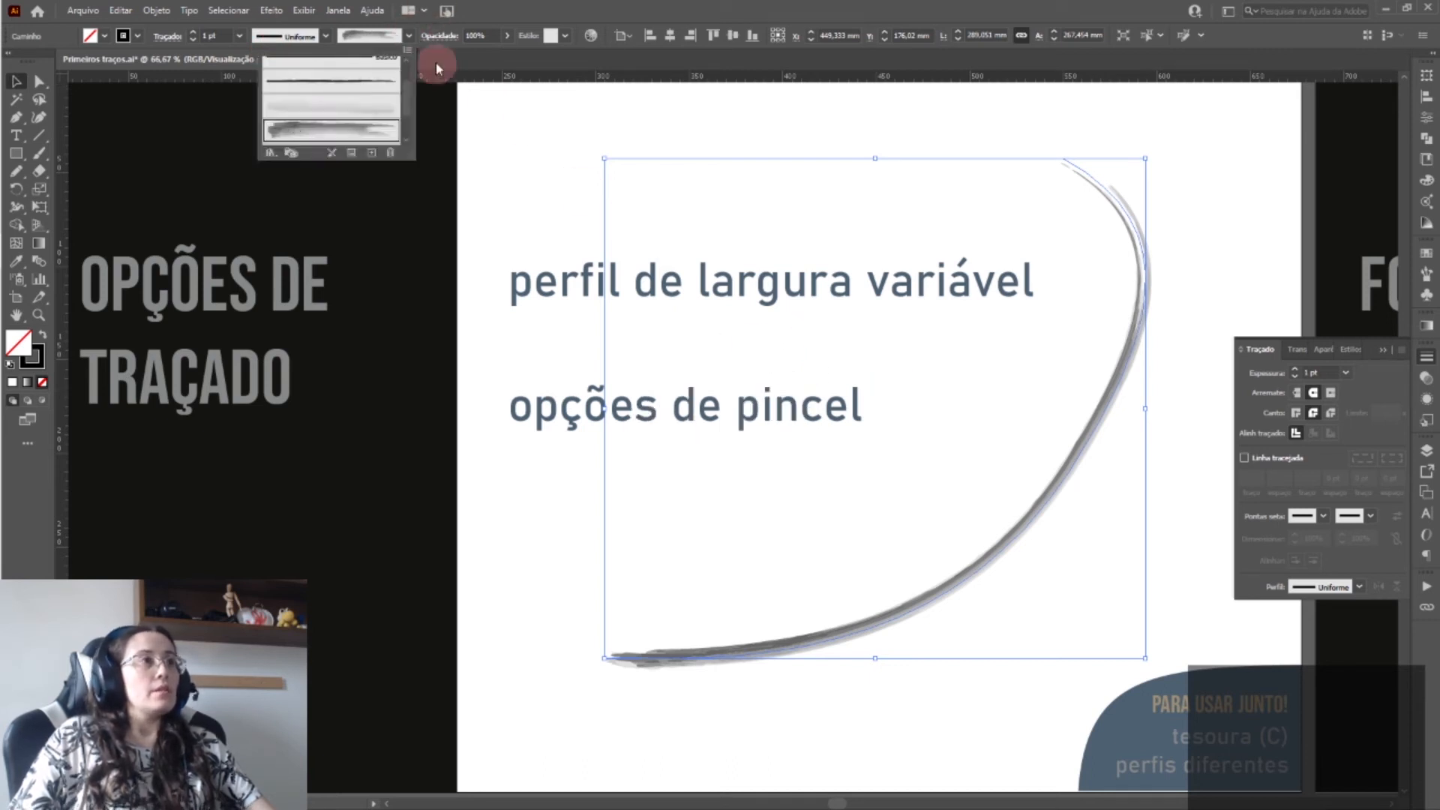
{"action": "left_click", "coordinate": [407, 50]}
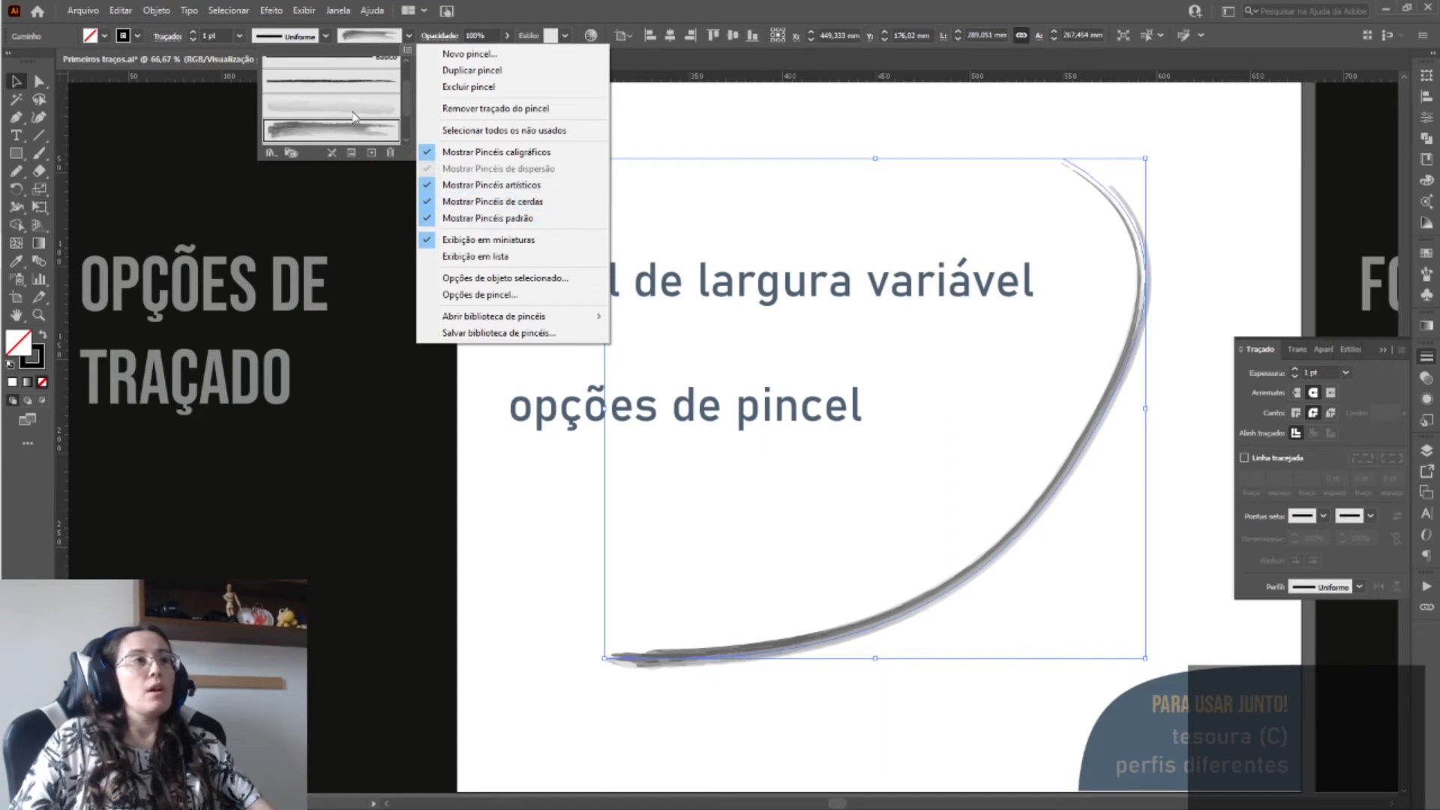
{"action": "left_click", "coordinate": [412, 125]}
{"action": "scroll", "coordinate": [407, 73], "scroll_direction": "up", "scroll_amount": 2}
{"action": "left_click", "coordinate": [350, 96]}
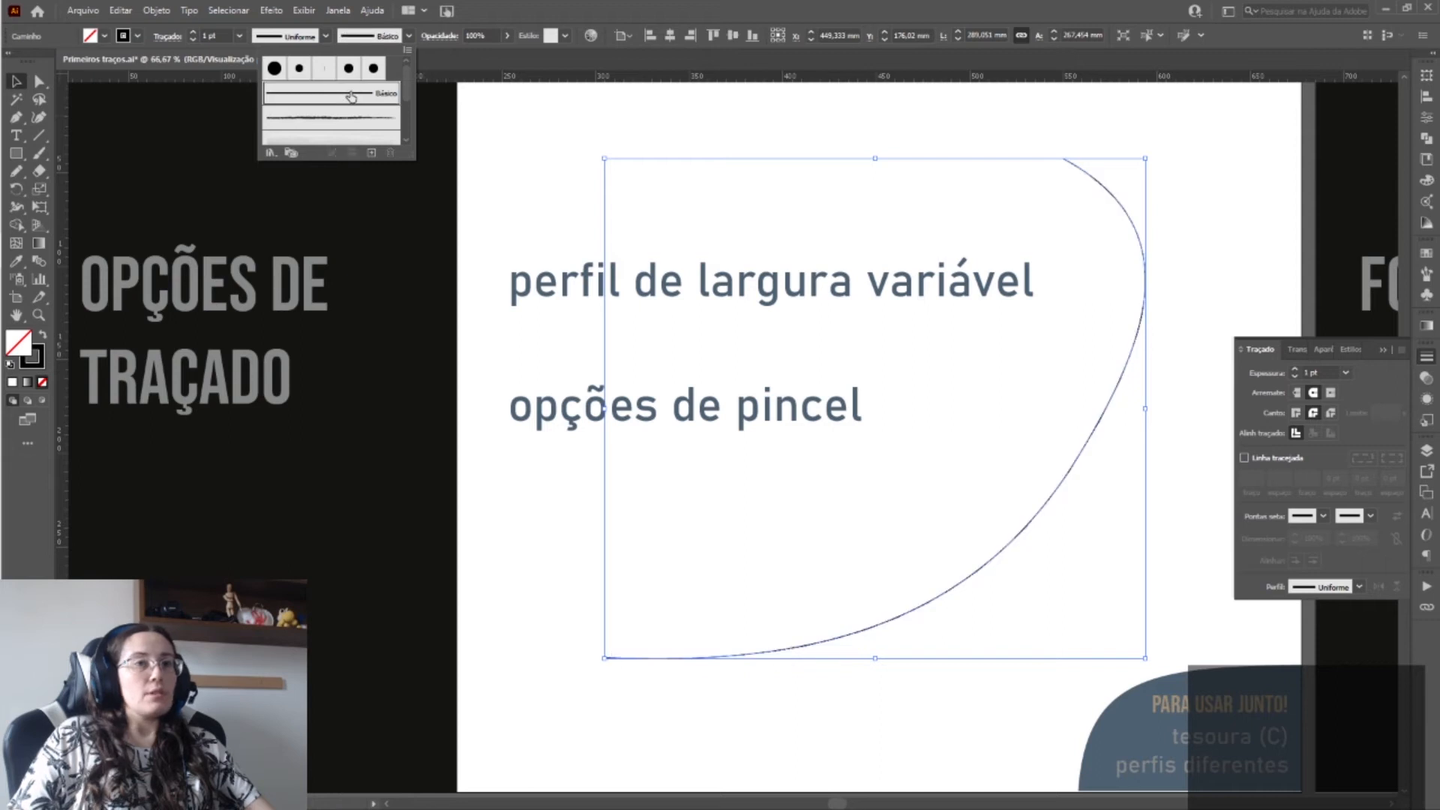
- Set the curve's stroke weight to 18 pt and apply the triangular width profile
{"action": "left_click", "coordinate": [1347, 373]}
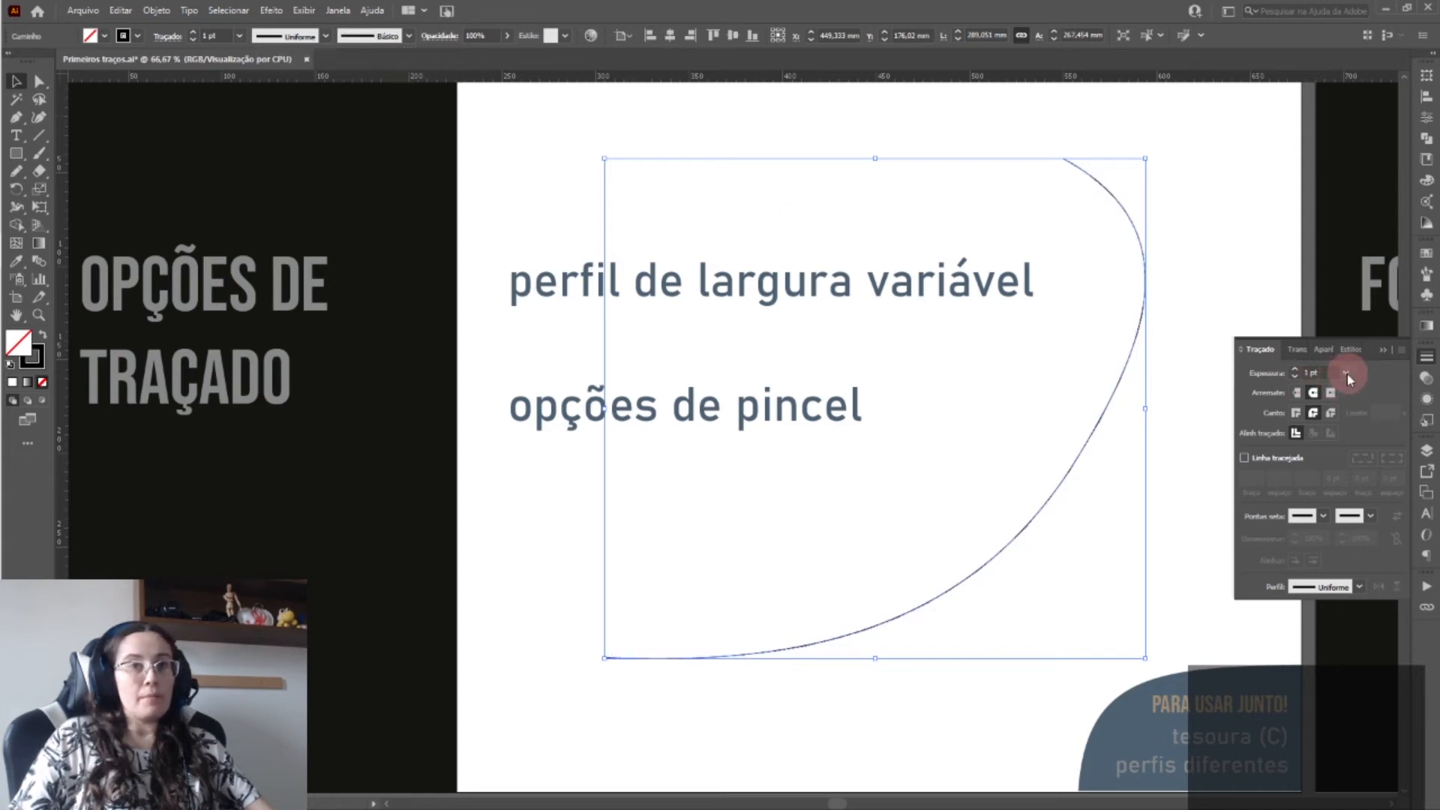
{"action": "left_click", "coordinate": [1367, 601]}
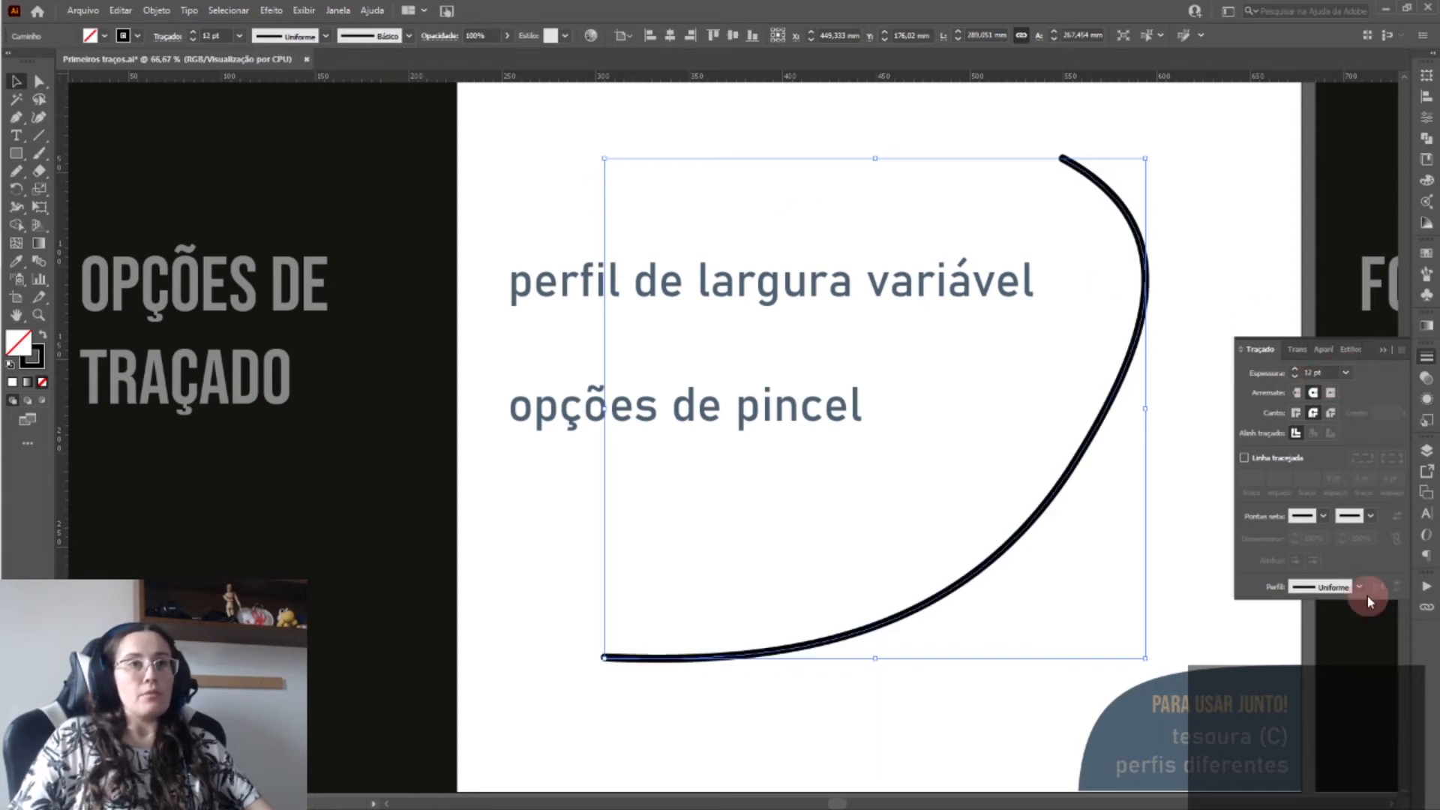
{"action": "left_click", "coordinate": [1346, 373]}
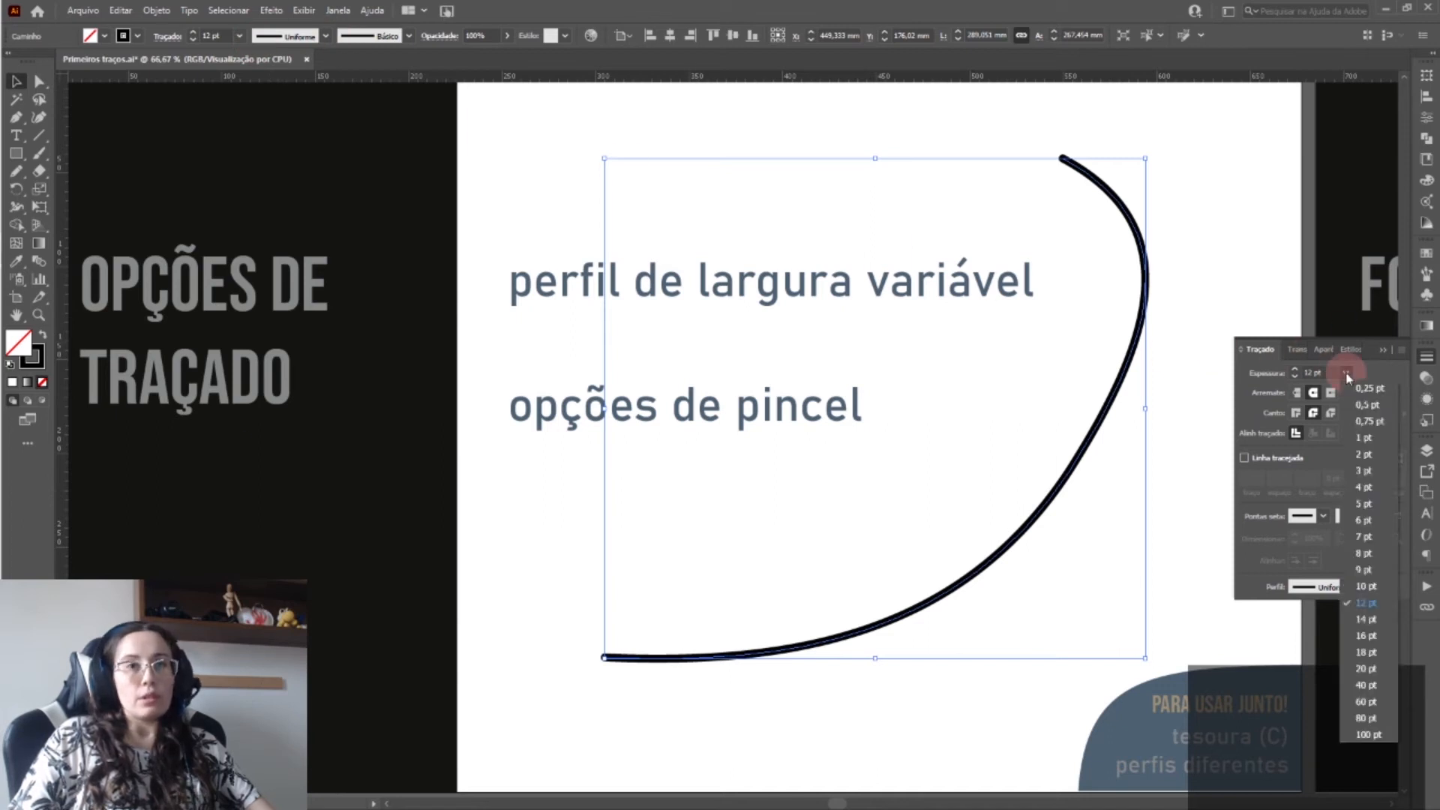
{"action": "left_click", "coordinate": [1366, 652]}
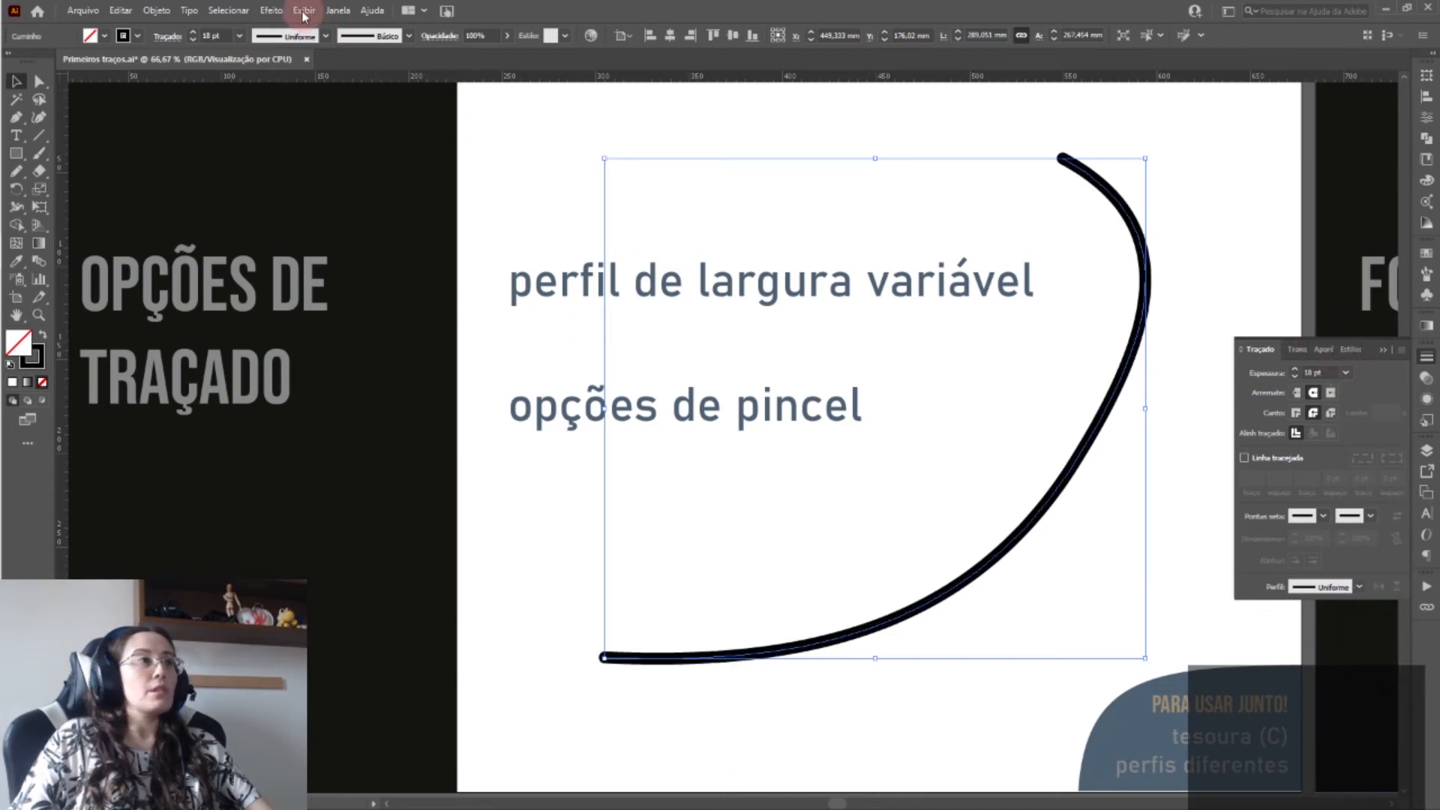
{"action": "left_click", "coordinate": [319, 36]}
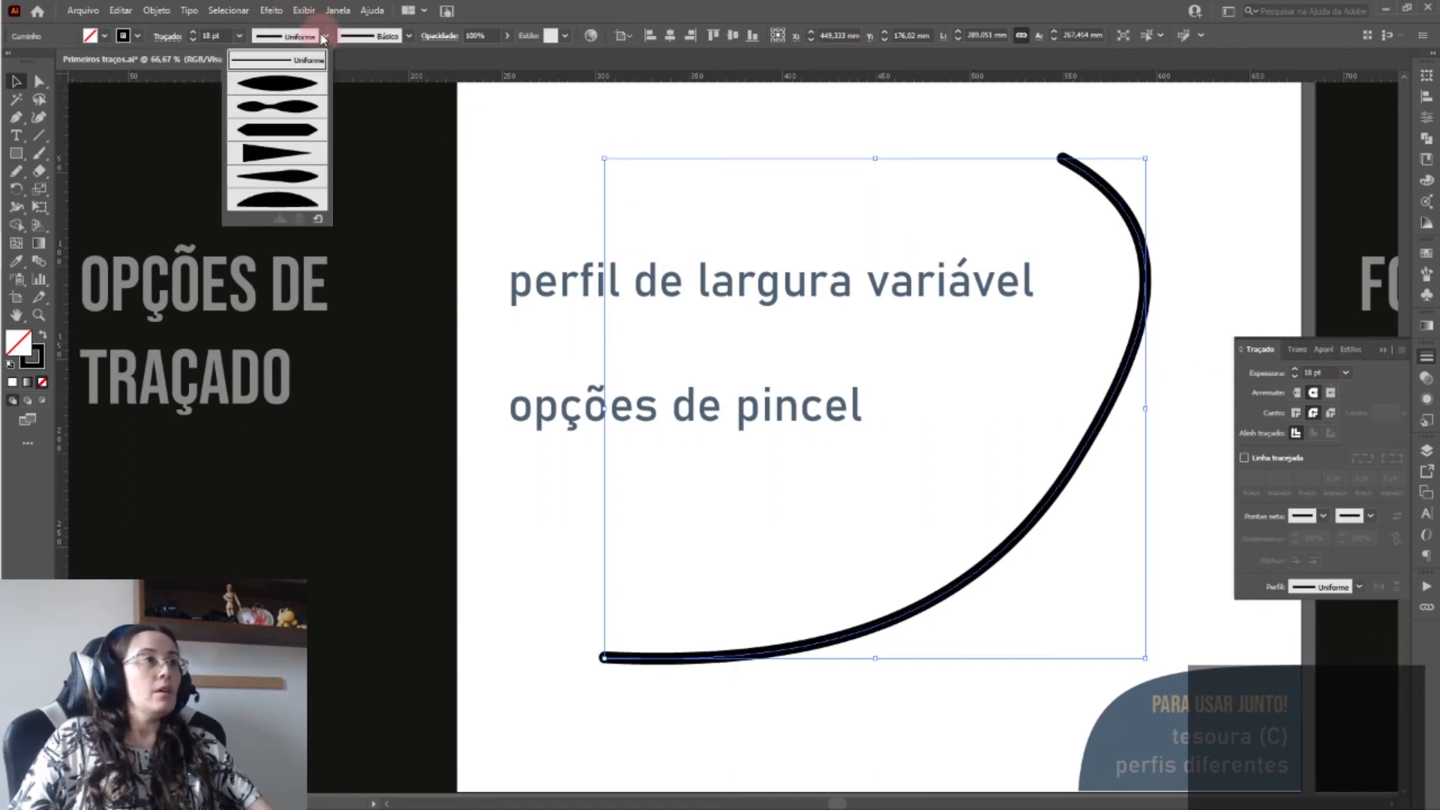
{"action": "left_click", "coordinate": [277, 154]}
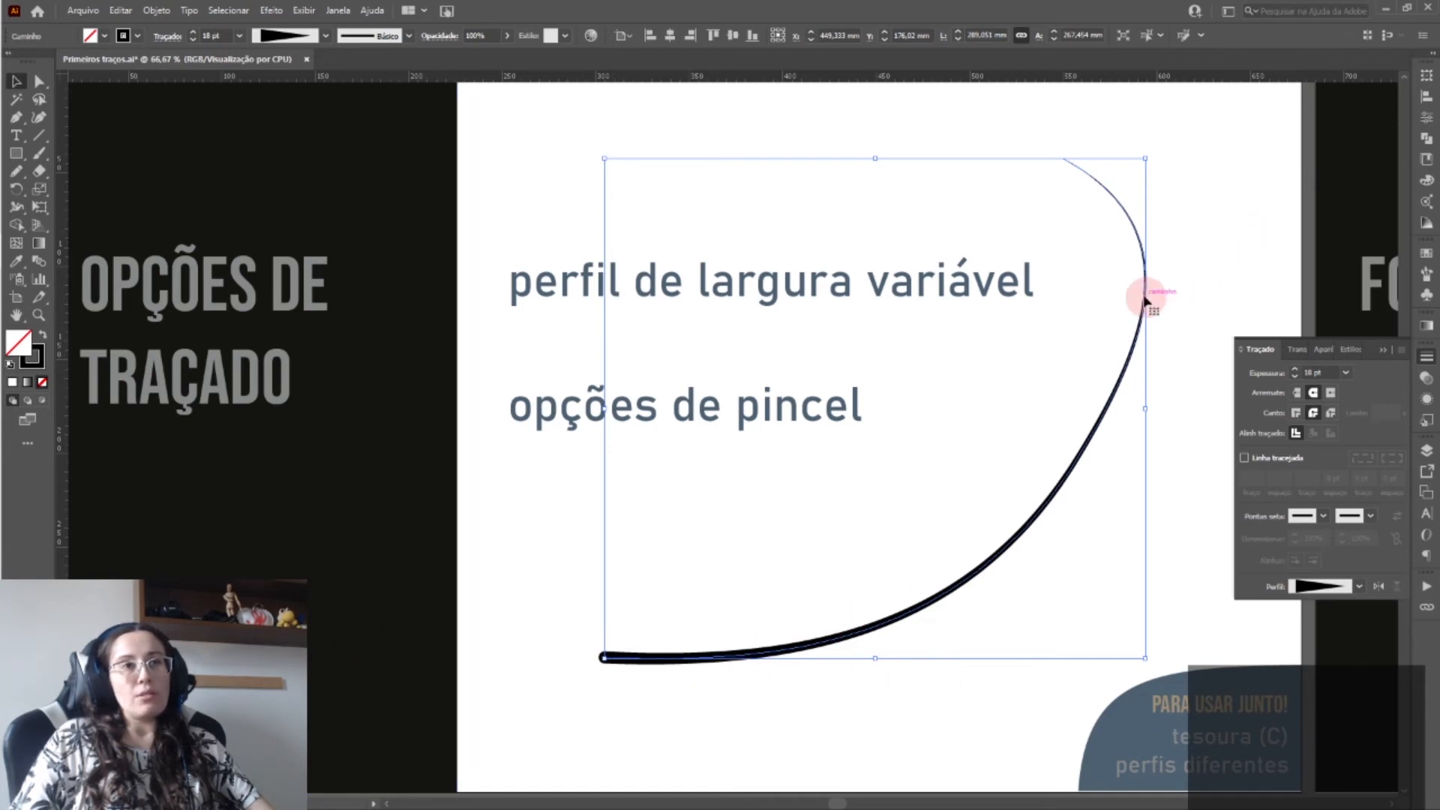
- Cut the curve in two with the Scissors tool at its upper right bend and deselect the pieces
{"action": "key", "text": "c"}
{"action": "left_click", "coordinate": [1087, 450]}
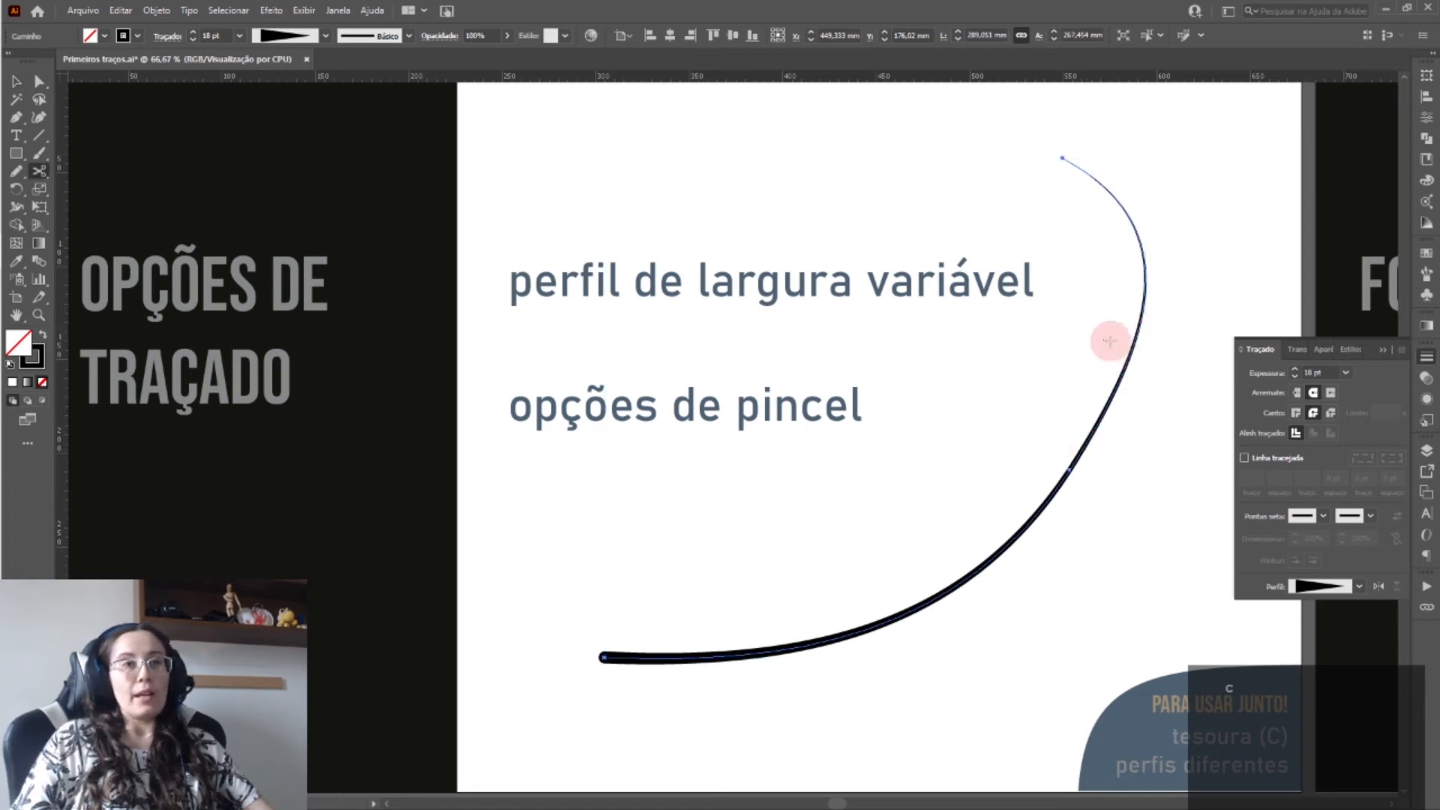
{"action": "left_click", "coordinate": [1143, 262]}
{"action": "key", "text": "v"}
{"action": "left_click", "coordinate": [1112, 354]}
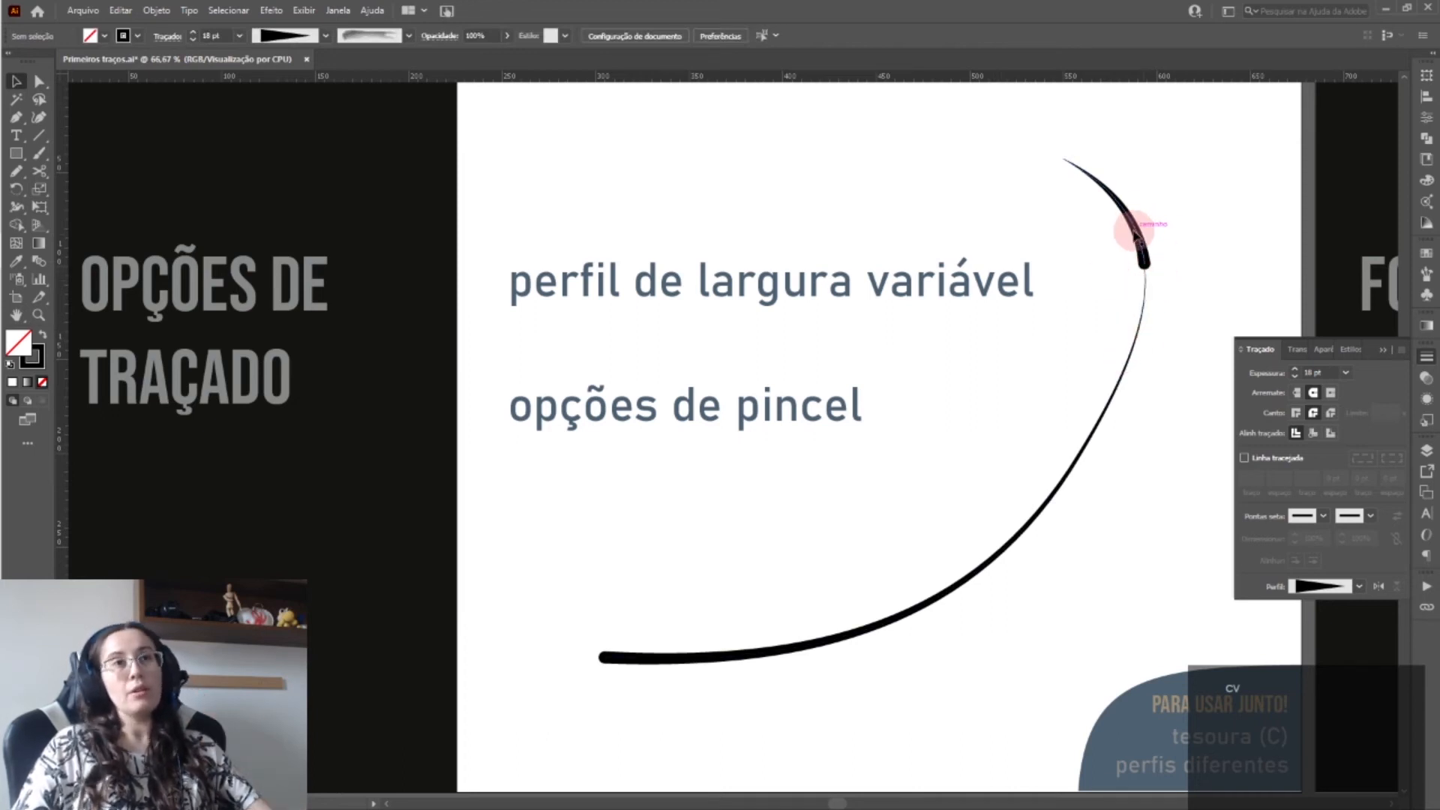
- Move the short upper piece away from the cut and undo the move
{"action": "left_click_drag", "start_coordinate": [1134, 233], "coordinate": [1134, 175]}
{"action": "key", "text": "ctrl+z"}
{"action": "left_click", "coordinate": [1217, 273]}
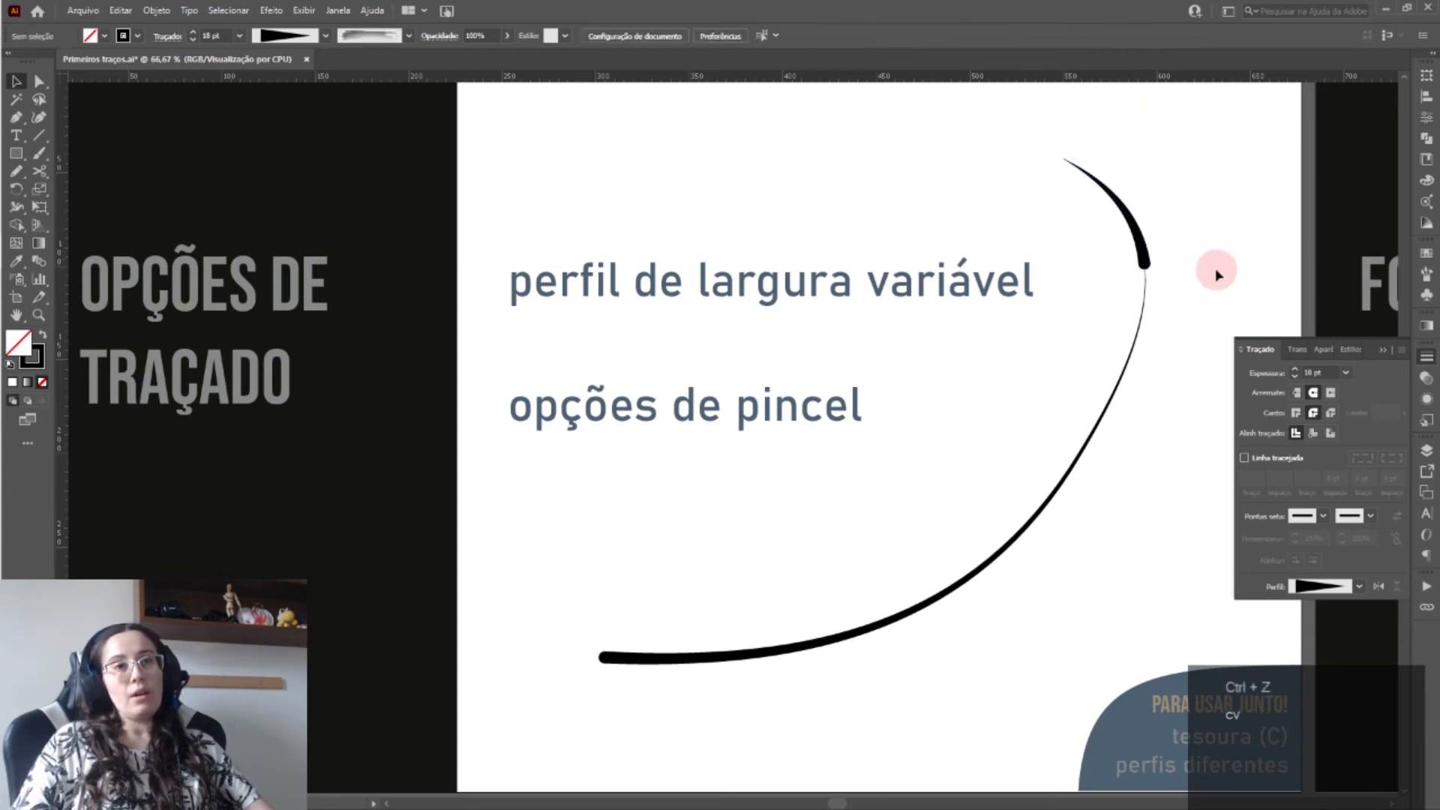
- Set the long lower piece of the cut curve to the Uniforme width profile and select the short upper piece
{"action": "left_click", "coordinate": [1142, 286]}
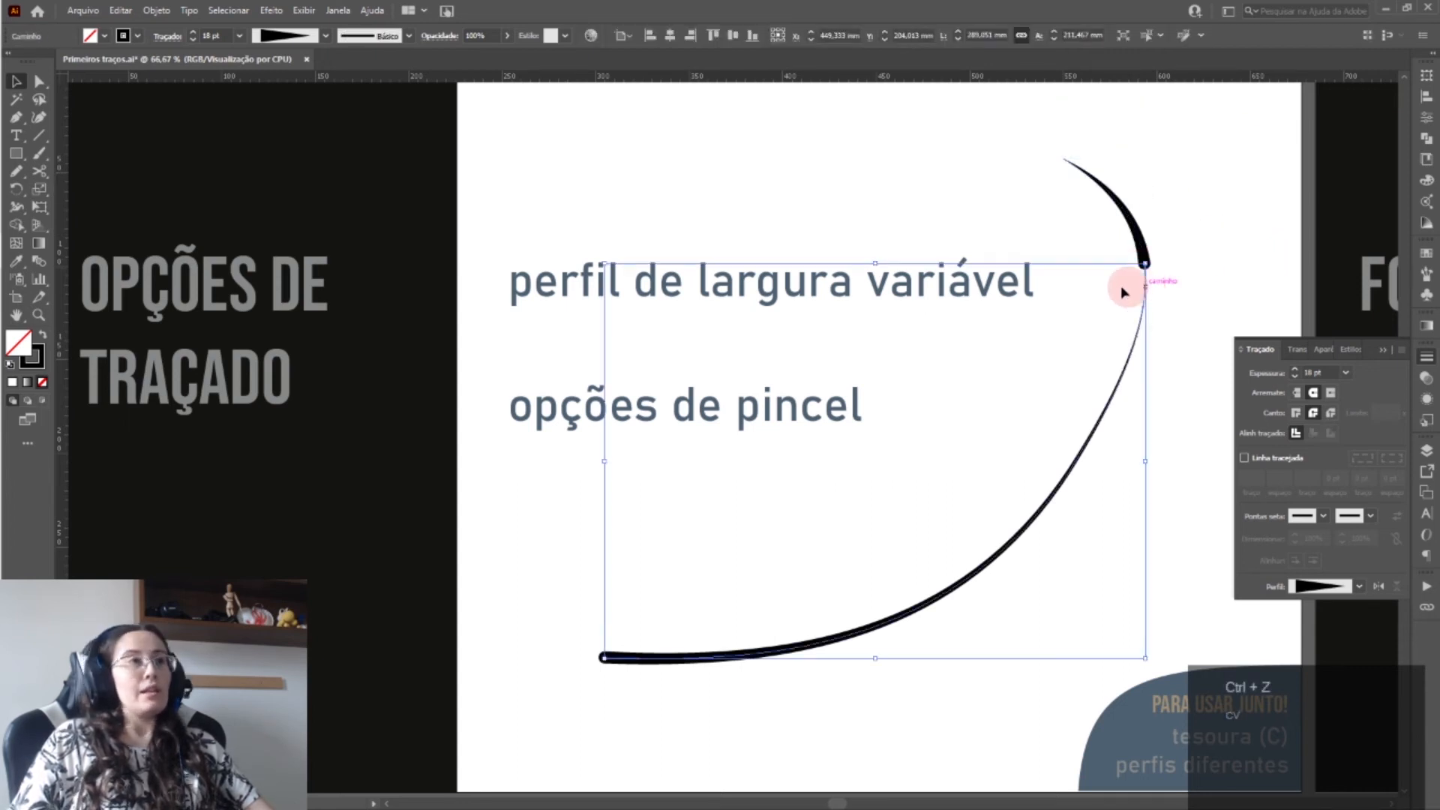
{"action": "left_click", "coordinate": [326, 36]}
{"action": "left_click", "coordinate": [292, 59]}
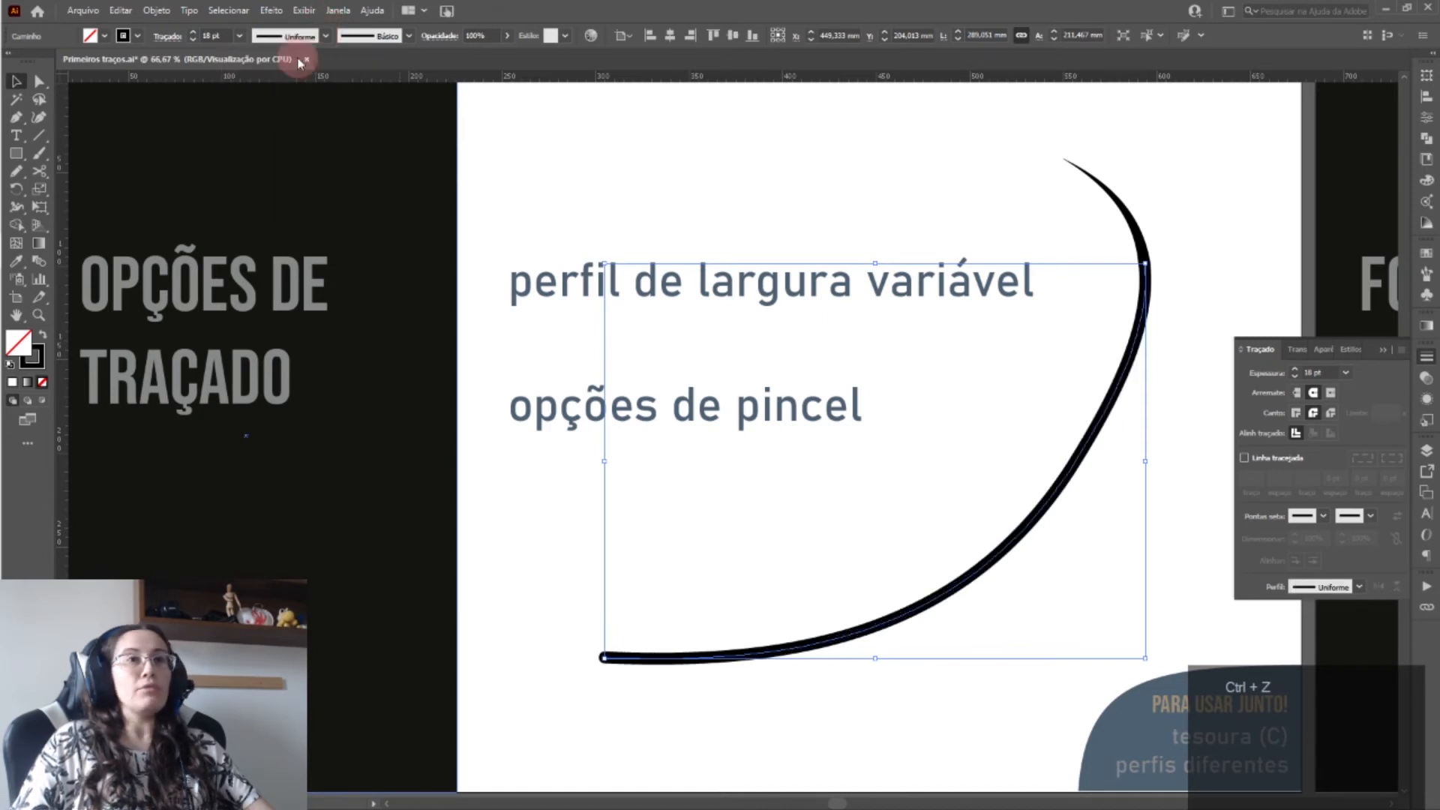
{"action": "left_click", "coordinate": [1146, 225]}
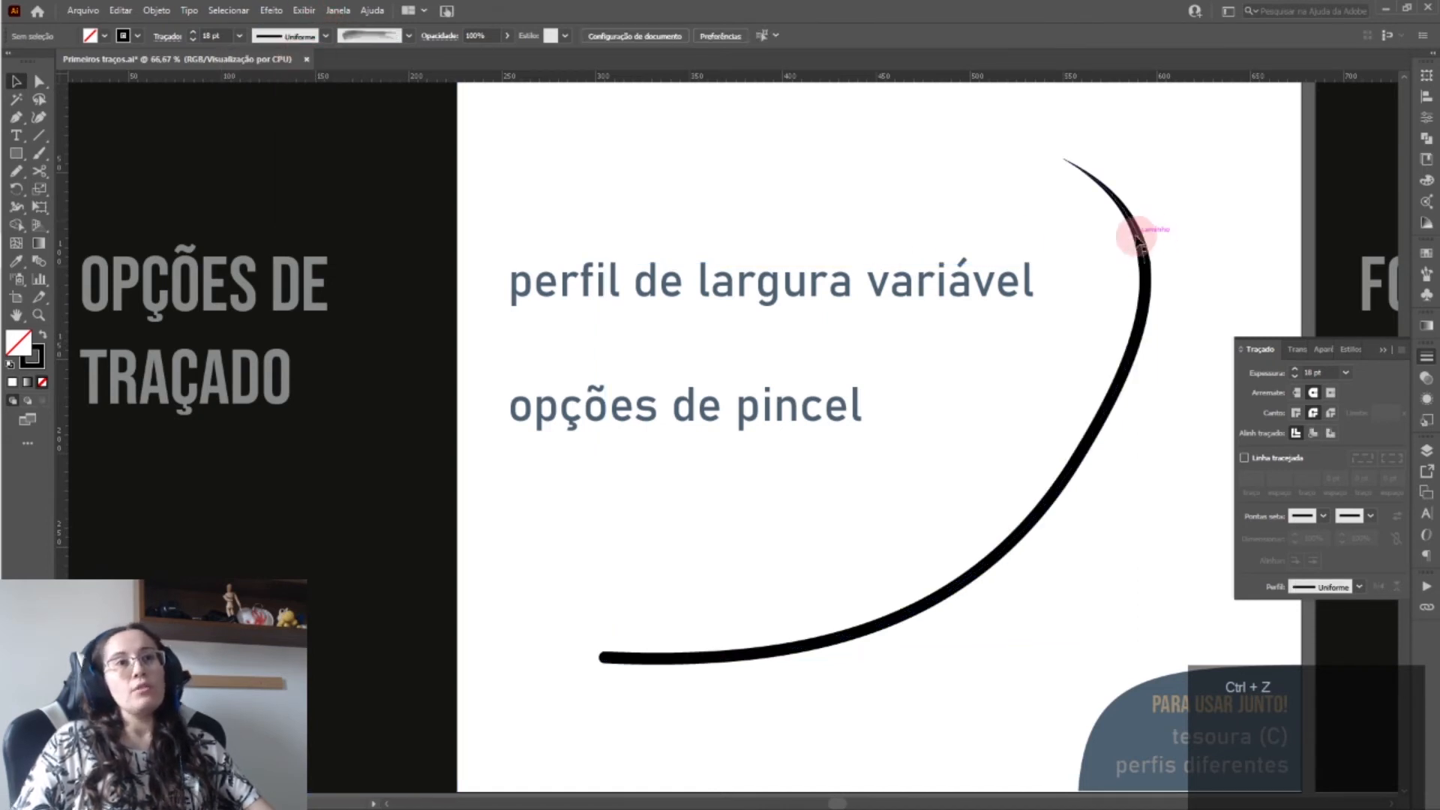
{"action": "left_click", "coordinate": [1134, 225]}
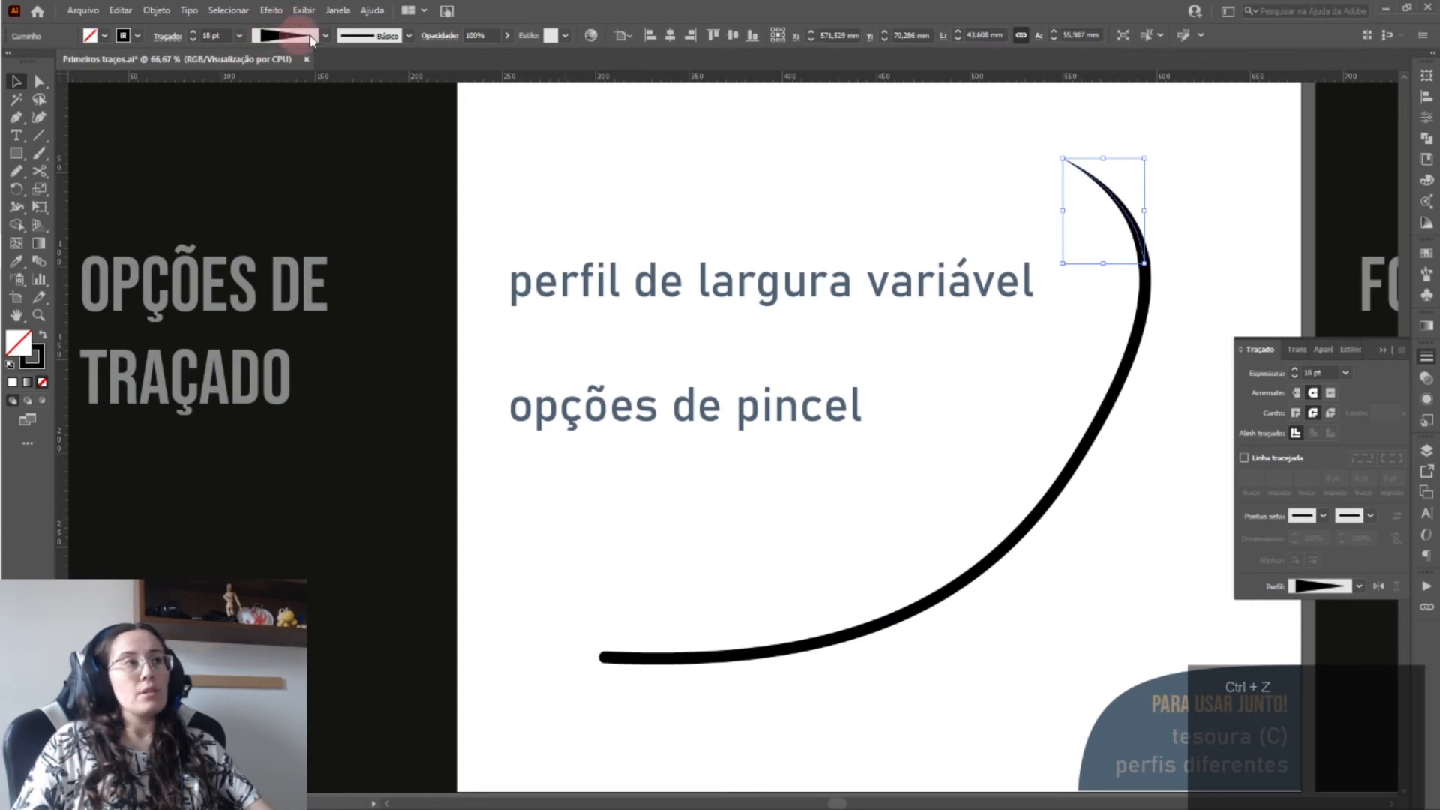
- Deselect the curve piece, go to the artboard Prancheta 11 and show the list of shape tools
{"action": "left_click", "coordinate": [1163, 383]}
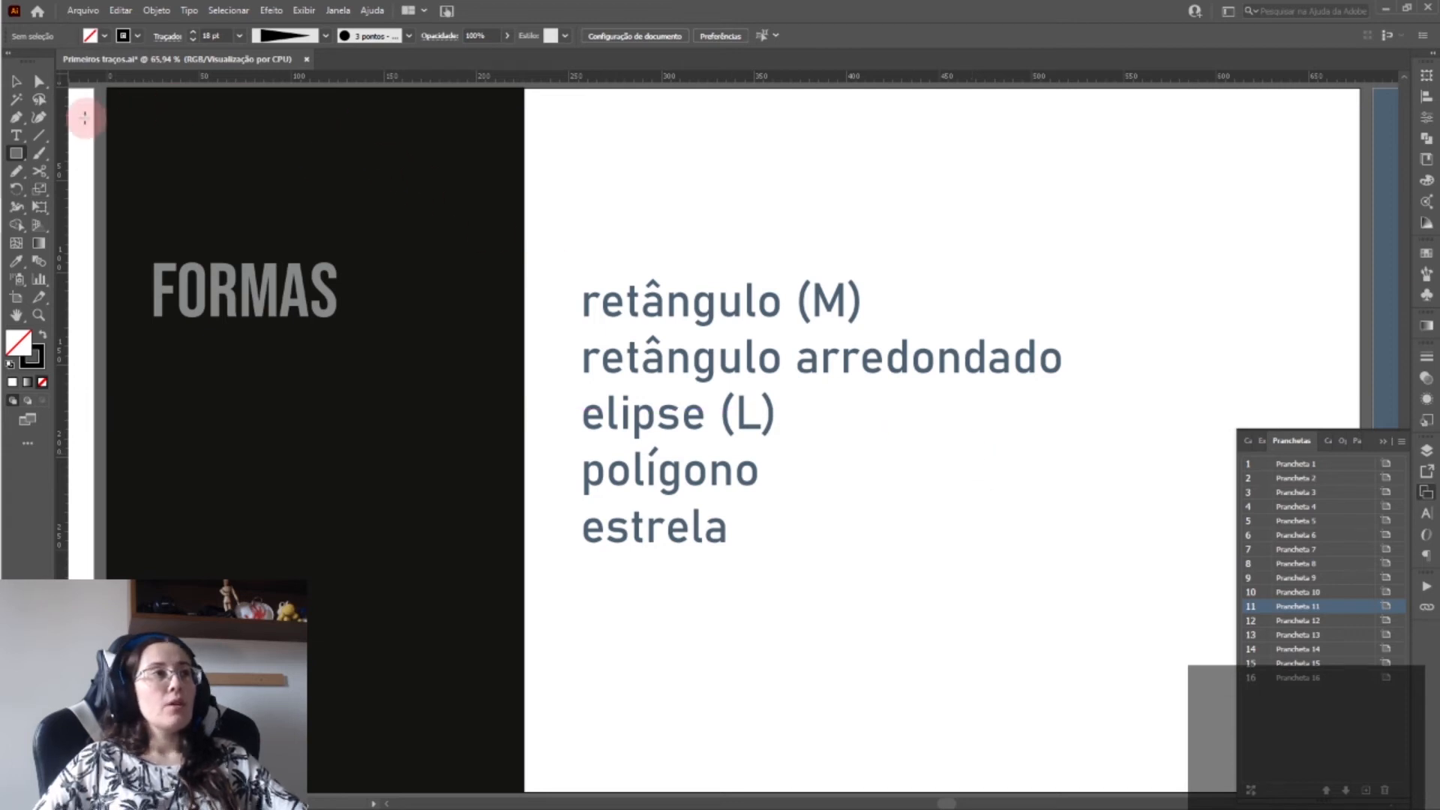
{"action": "left_click", "coordinate": [20, 155]}
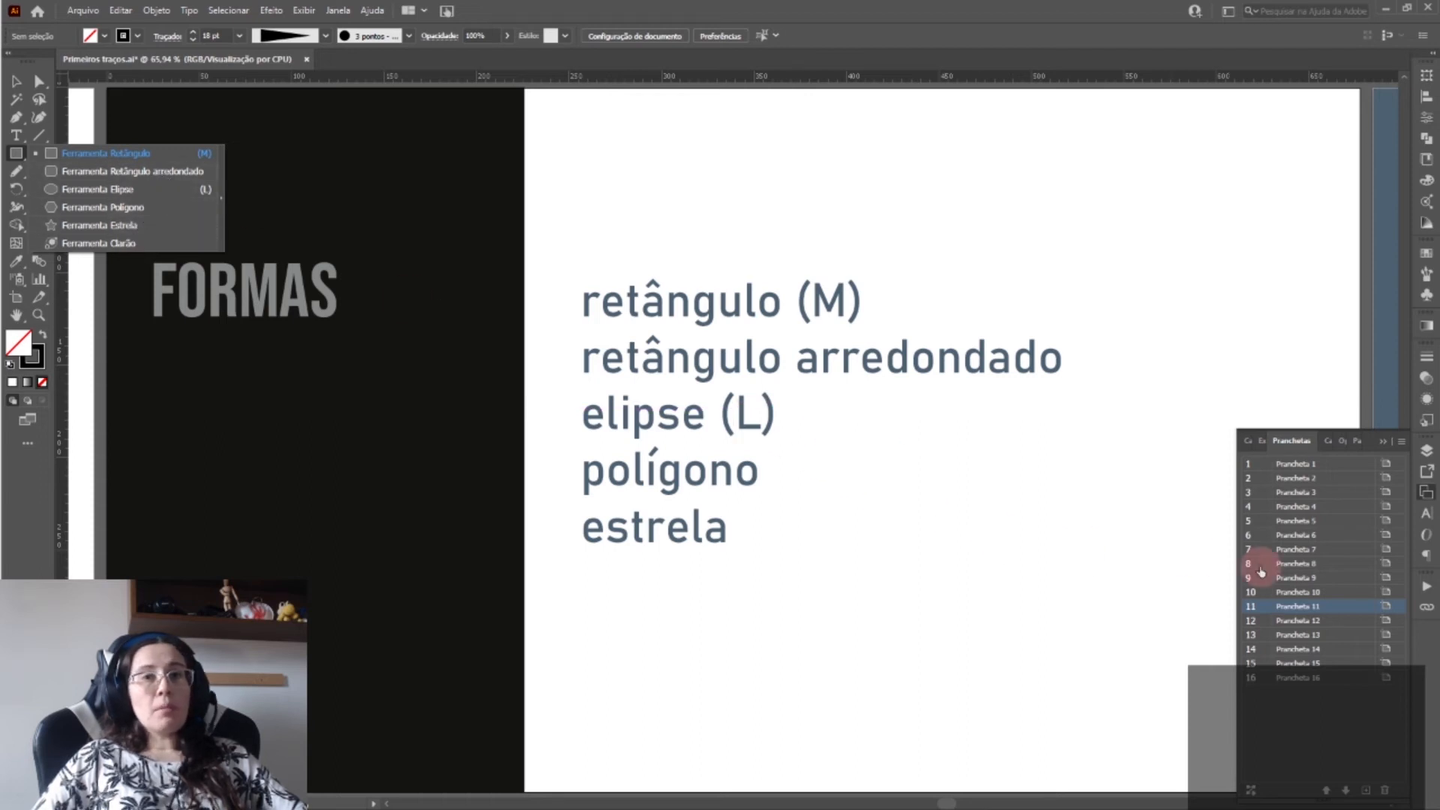
- Go to the artboard Prancheta 12 and put the artboard list away
{"action": "left_click", "coordinate": [1322, 621]}
{"action": "double_click", "coordinate": [1321, 622]}
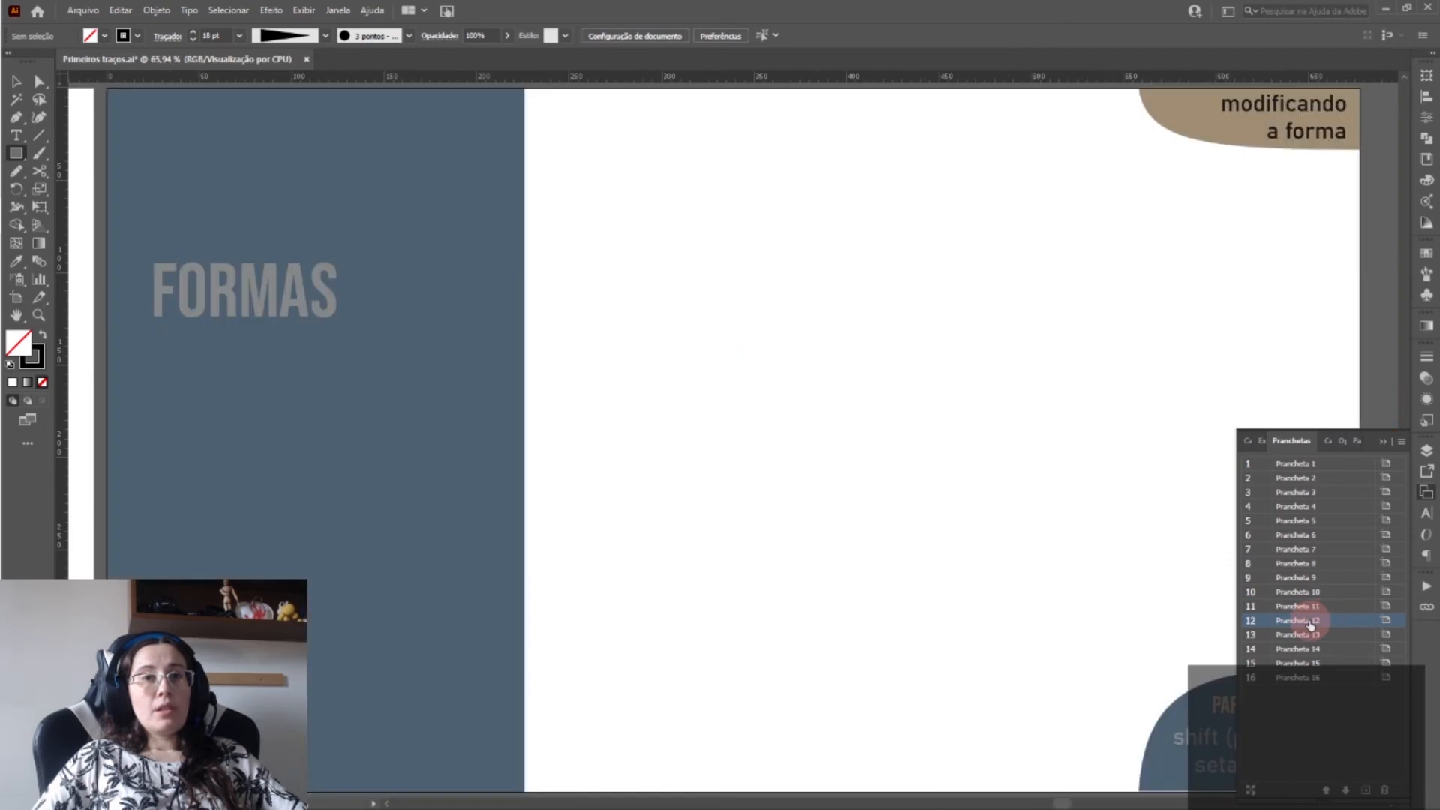
{"action": "left_click", "coordinate": [1383, 444]}
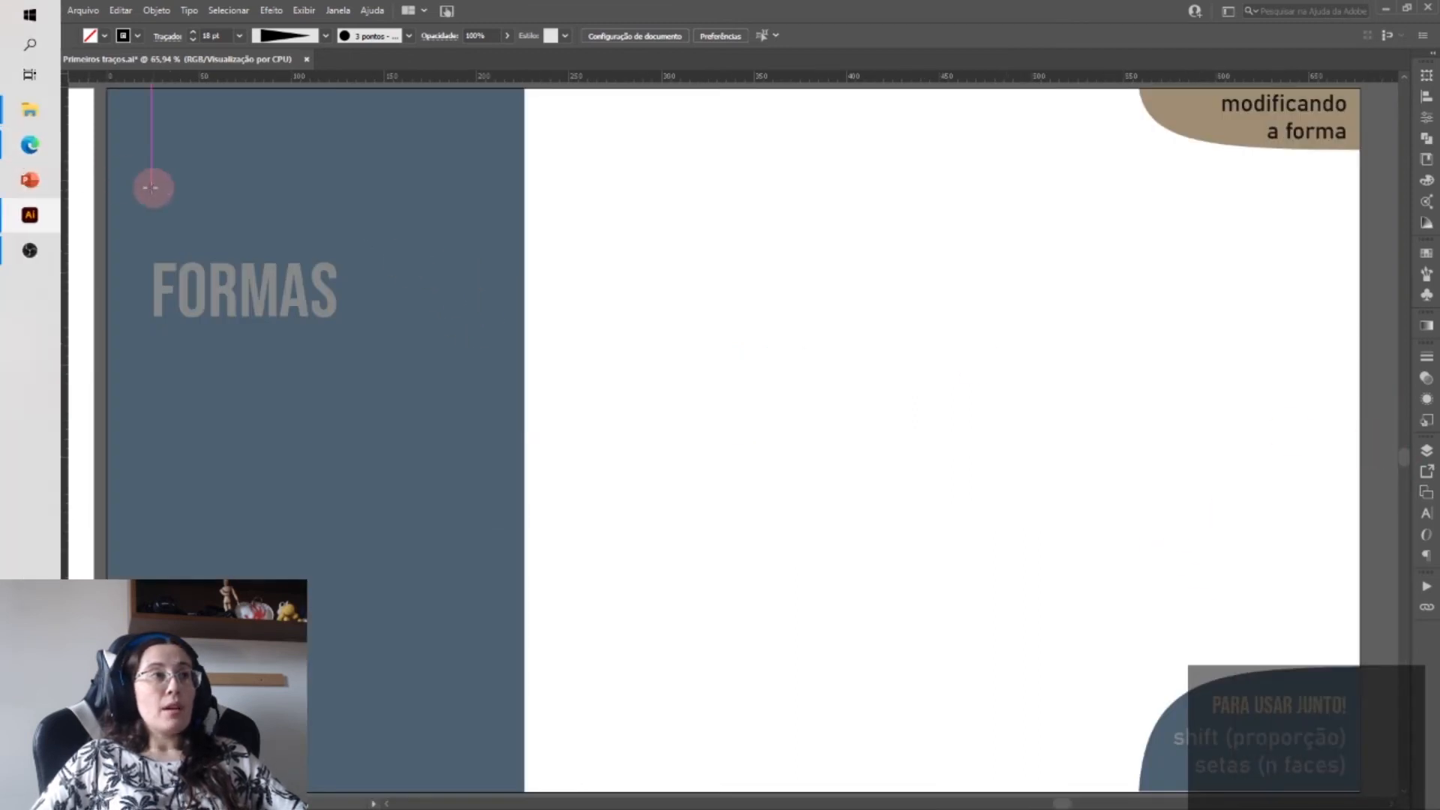
- Draw a star about 77 mm wide in the white area's upper part, varying its number of points while drawing
{"action": "left_click", "coordinate": [22, 153]}
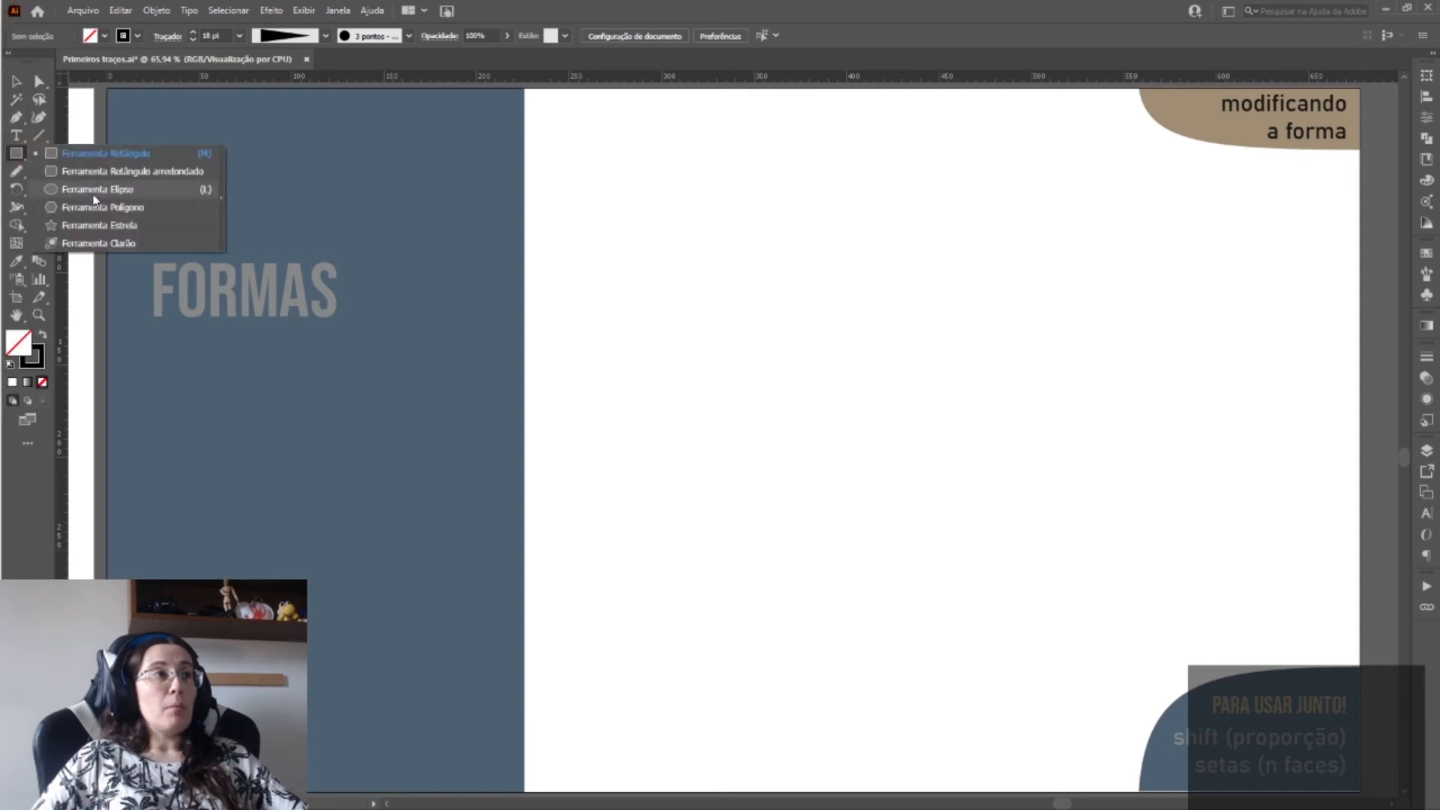
{"action": "left_click", "coordinate": [101, 226]}
{"action": "mouse_move", "coordinate": [658, 253]}
{"action": "left_mouse_down"}
{"action": "mouse_move", "coordinate": [803, 385]}
{"action": "mouse_move", "coordinate": [712, 301]}
{"action": "mouse_move", "coordinate": [726, 318]}
{"action": "mouse_move", "coordinate": [688, 308]}
{"action": "mouse_move", "coordinate": [728, 328]}
{"action": "mouse_move", "coordinate": [698, 335]}
{"action": "mouse_move", "coordinate": [688, 307]}
{"action": "left_mouse_up"}
{"action": "key", "text": "Down"}
{"action": "key", "text": "Down"}
{"action": "key", "text": "Down"}
{"action": "key", "text": "Down"}
{"action": "key", "text": "Down"}
{"action": "key", "text": "Up"}
{"action": "key", "text": "Up"}
{"action": "key", "text": "Up"}
{"action": "key", "text": "Up"}
{"action": "key", "text": "Up"}
{"action": "key", "text": "Down"}
{"action": "key", "text": "Down"}
{"action": "key", "text": "Down"}
{"action": "key", "text": "Down"}
{"action": "key", "text": "Up"}
{"action": "key", "text": "Up"}
{"action": "key", "text": "Up"}
{"action": "key", "text": "Up"}
{"action": "key", "text": "Up"}
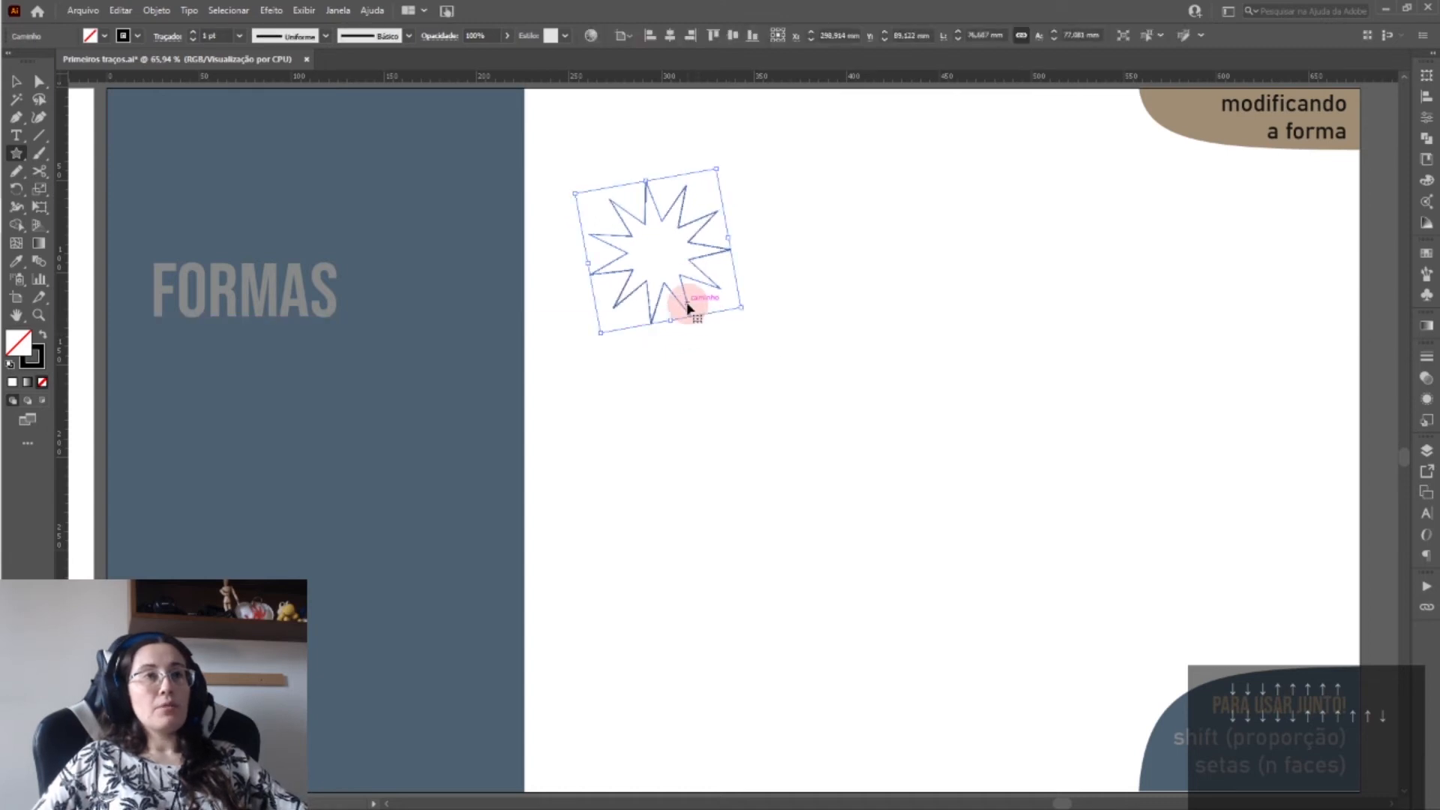
- Draw two more stars, one with shallow and one with deep points, and move the deep-pointed one above the others
{"action": "left_click_drag", "start_coordinate": [800, 351], "coordinate": [836, 388]}
{"action": "left_click_drag", "start_coordinate": [924, 227], "coordinate": [1024, 359]}
{"action": "key", "text": "v"}
{"action": "left_click_drag", "start_coordinate": [1129, 318], "coordinate": [799, 187]}
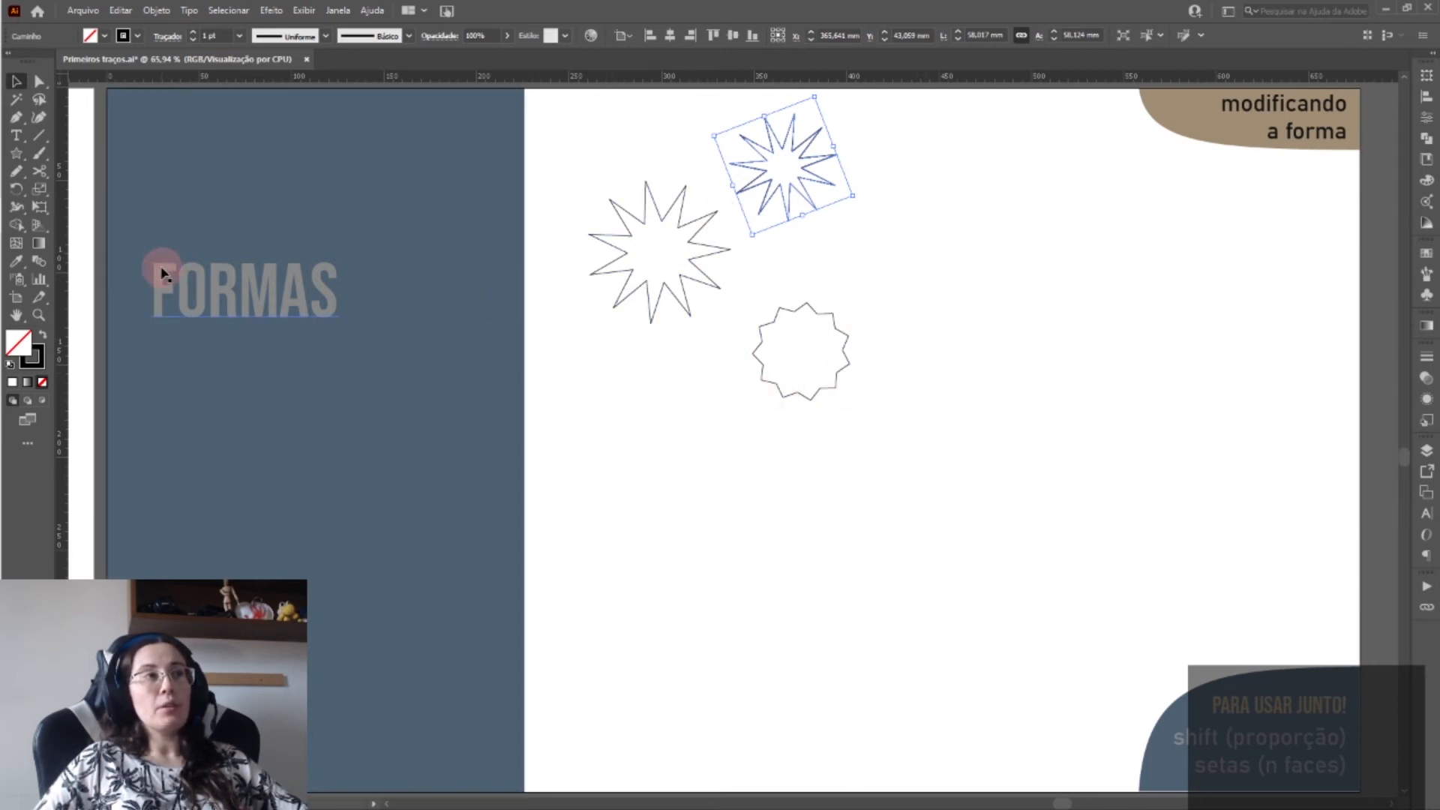
- Draw an ellipse about 240 × 74 mm below the stars and a circle about 114 mm wide to their right
{"action": "left_click", "coordinate": [17, 154]}
{"action": "left_click_drag", "start_coordinate": [16, 154], "coordinate": [100, 190]}
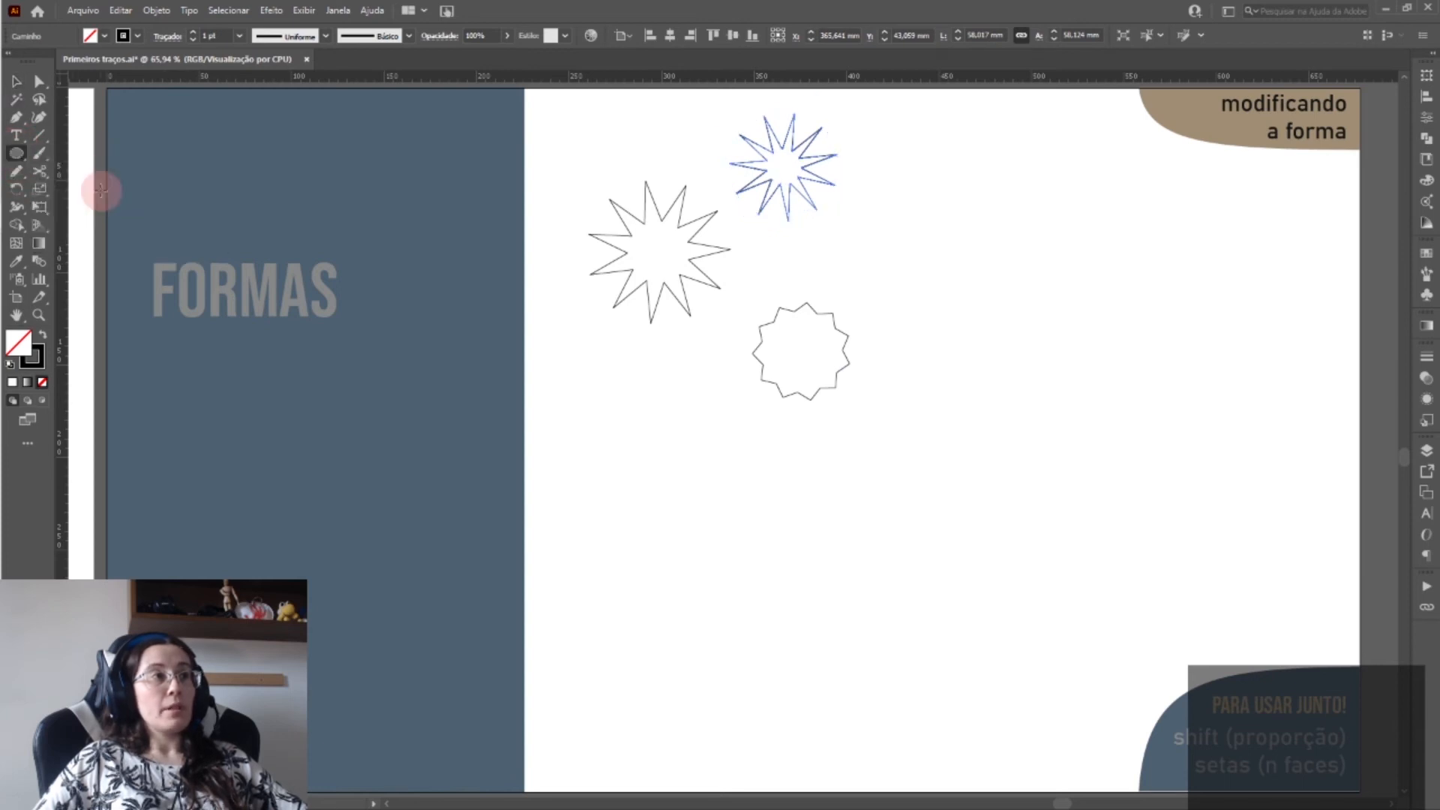
{"action": "left_click_drag", "start_coordinate": [690, 484], "coordinate": [1136, 617]}
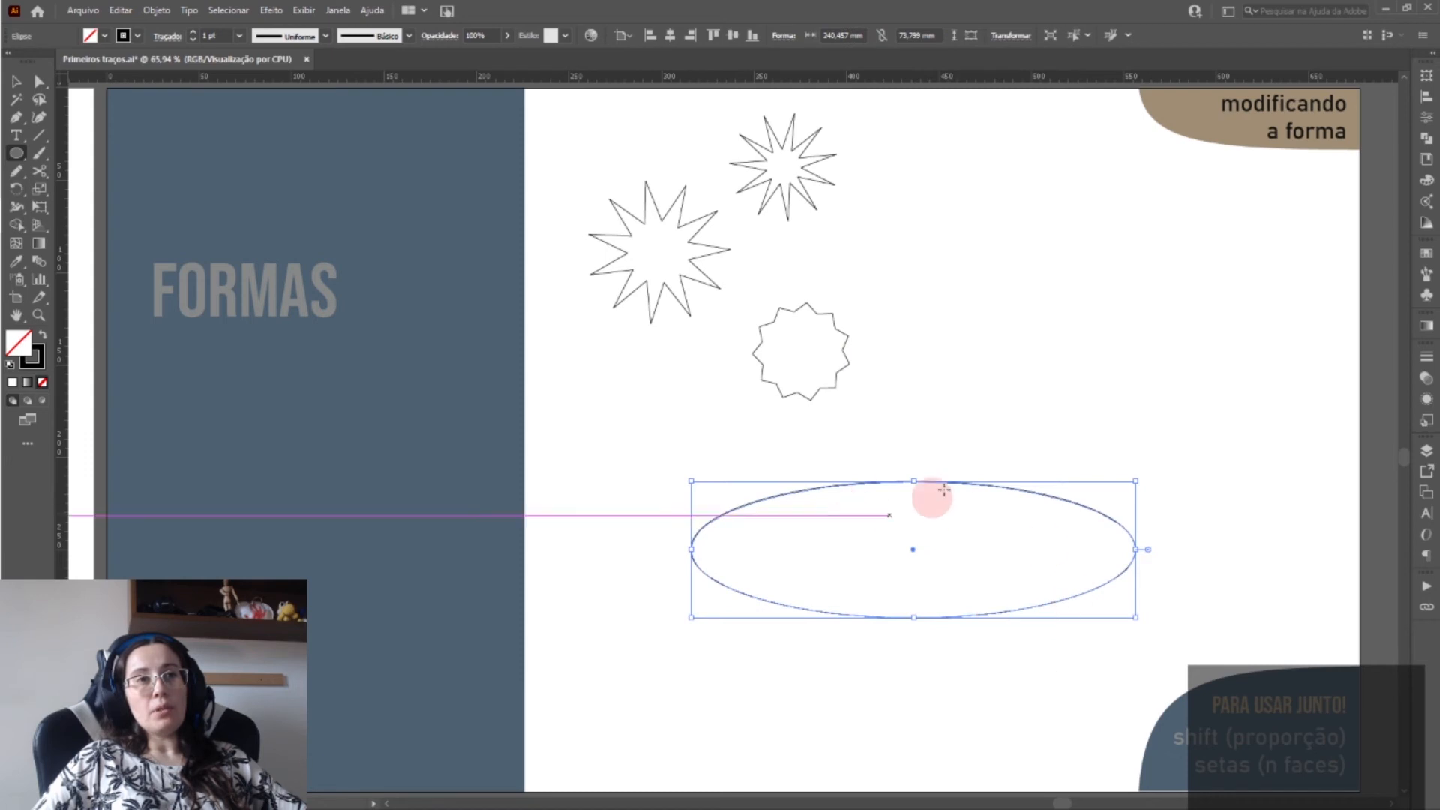
{"action": "left_click_drag", "start_coordinate": [975, 258], "coordinate": [1186, 440]}
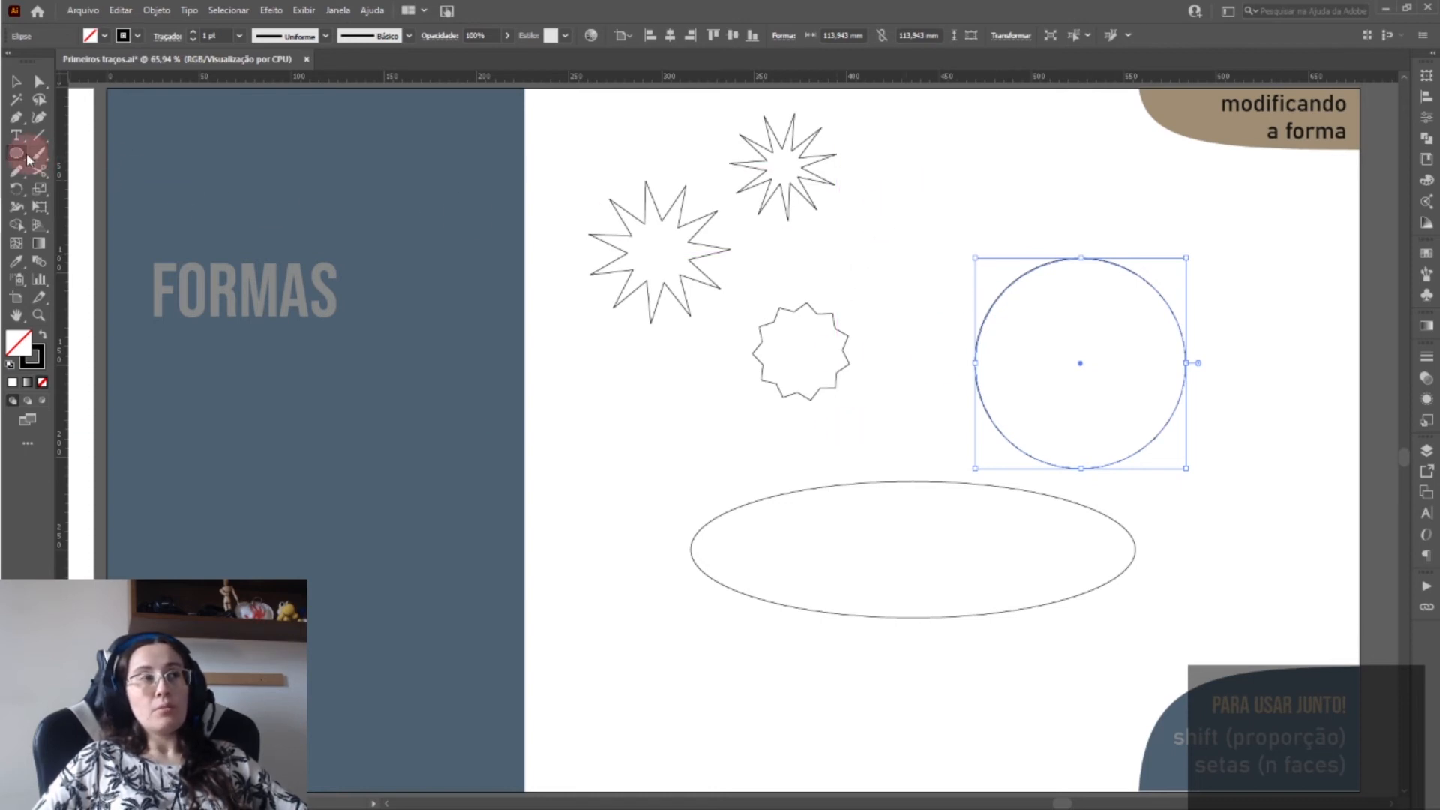
- Create a 150 × 150 mm circle by exact dimensions and move it so it overlaps the smaller circle's upper left part
{"action": "left_click", "coordinate": [901, 231]}
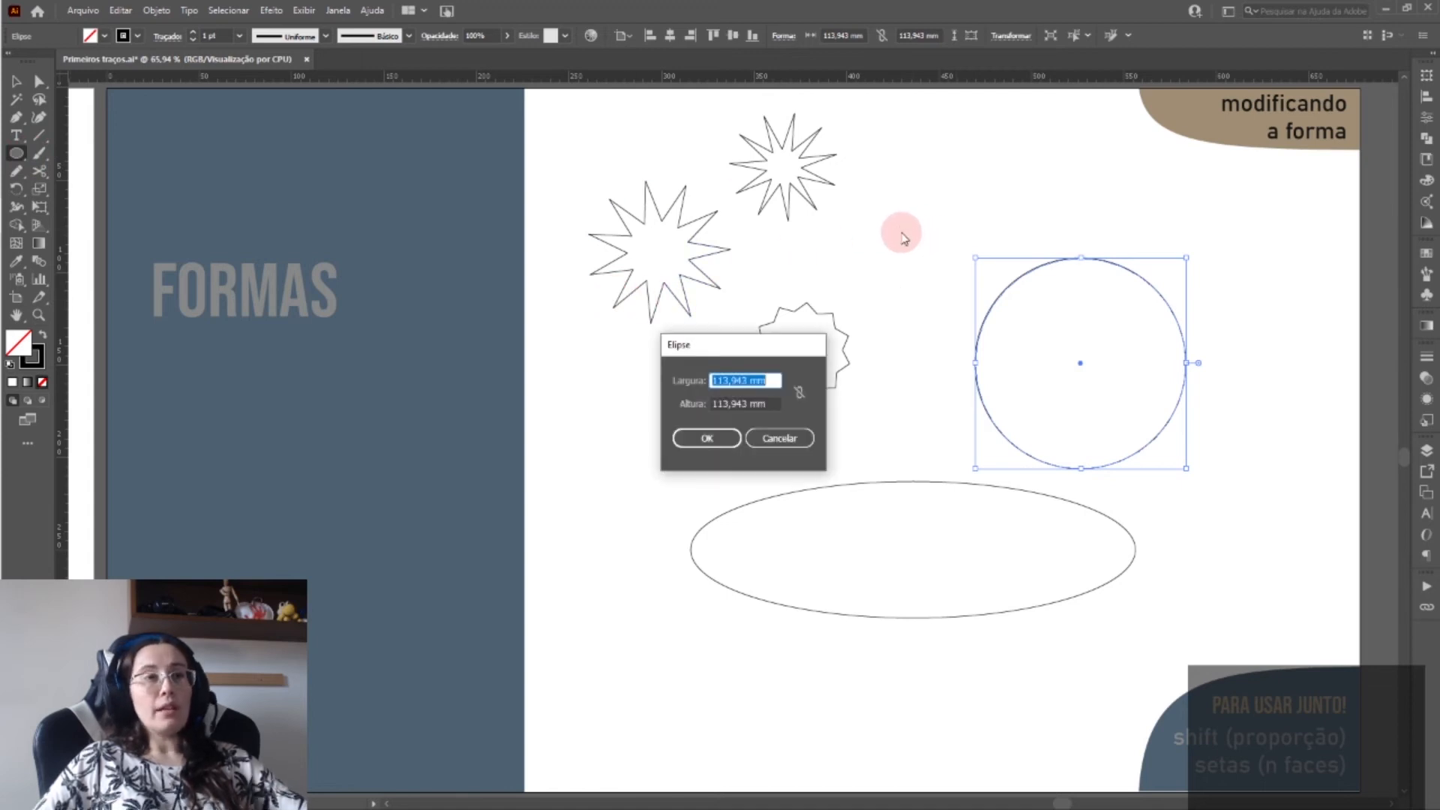
{"action": "type", "text": "150"}
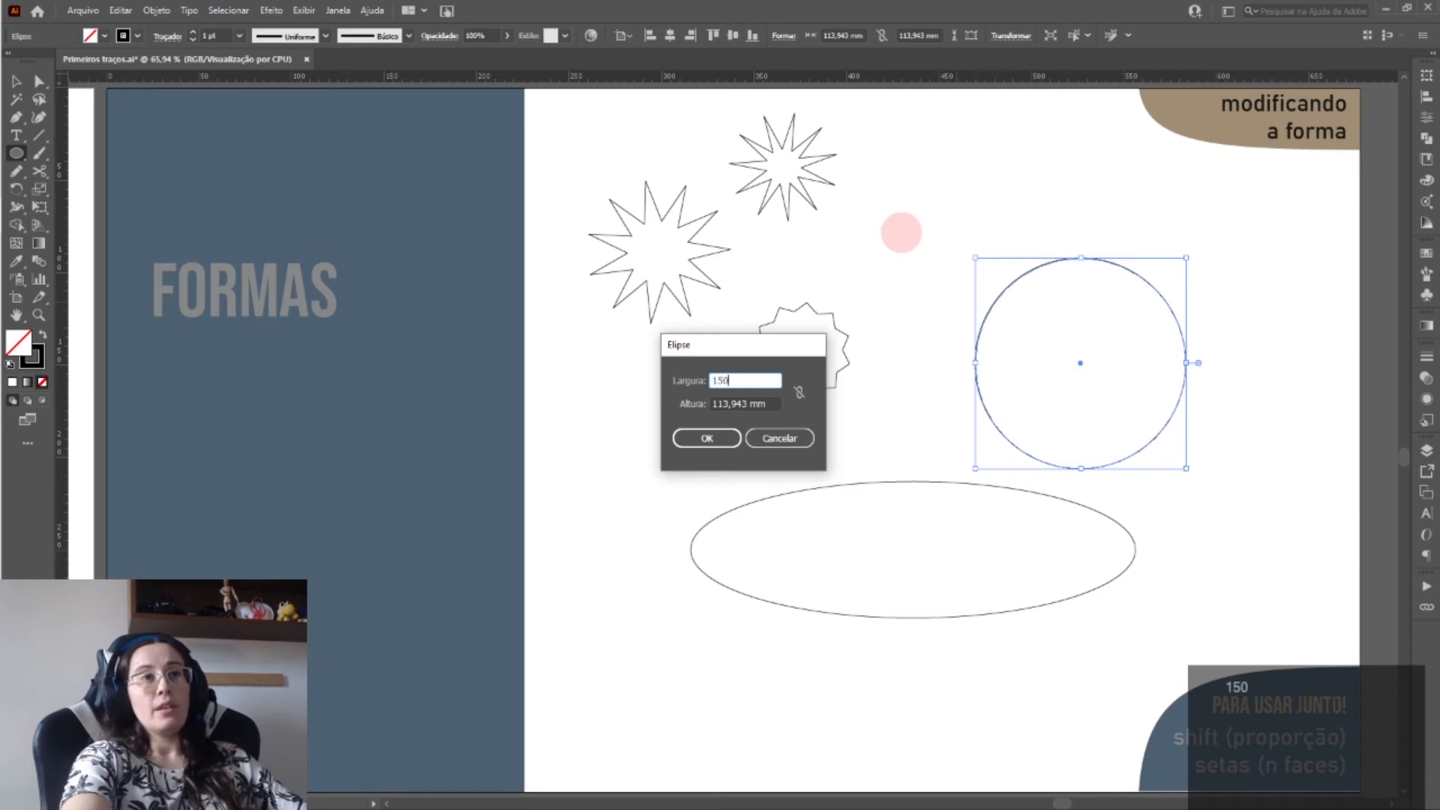
{"action": "key", "text": "Tab"}
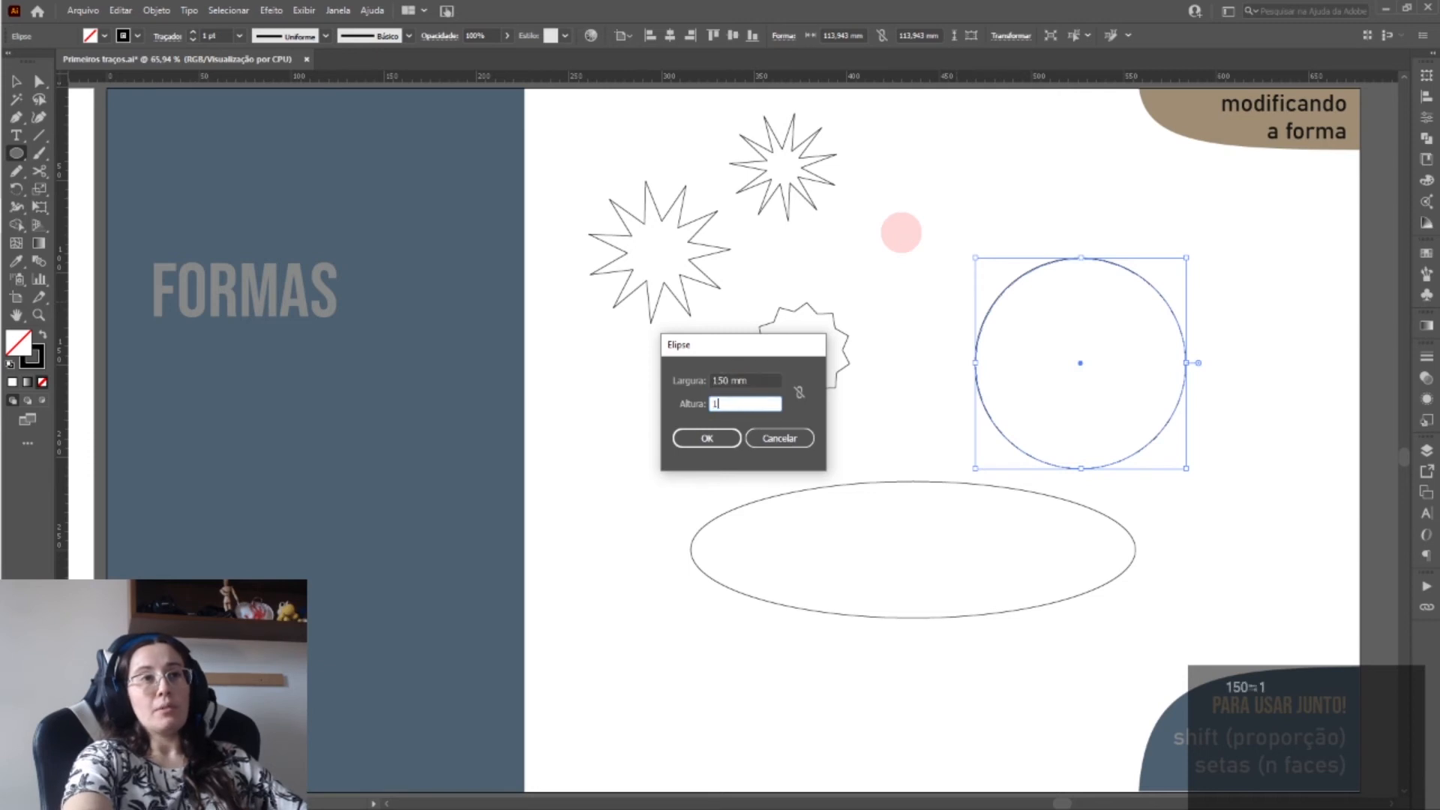
{"action": "key", "text": "Return"}
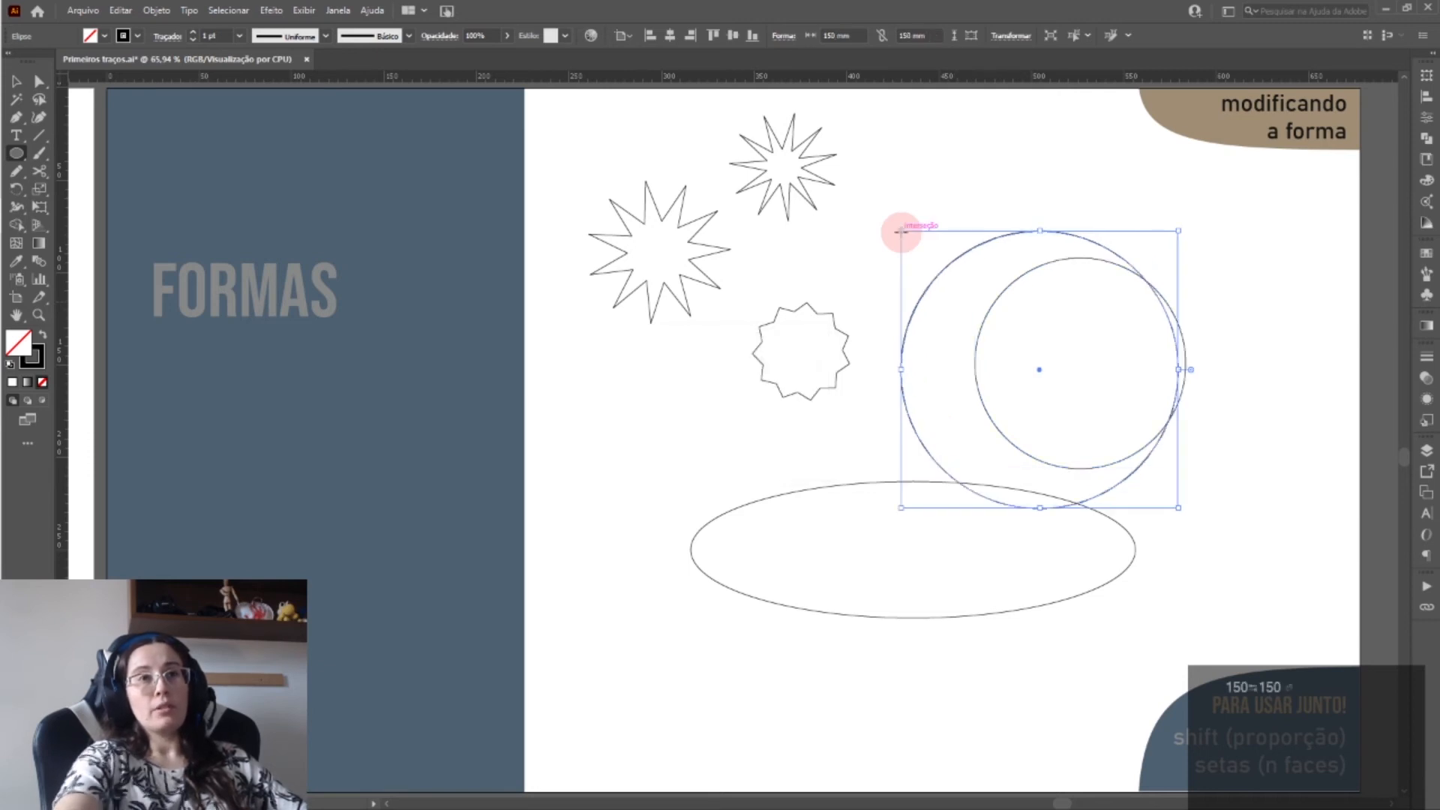
{"action": "key", "text": "v"}
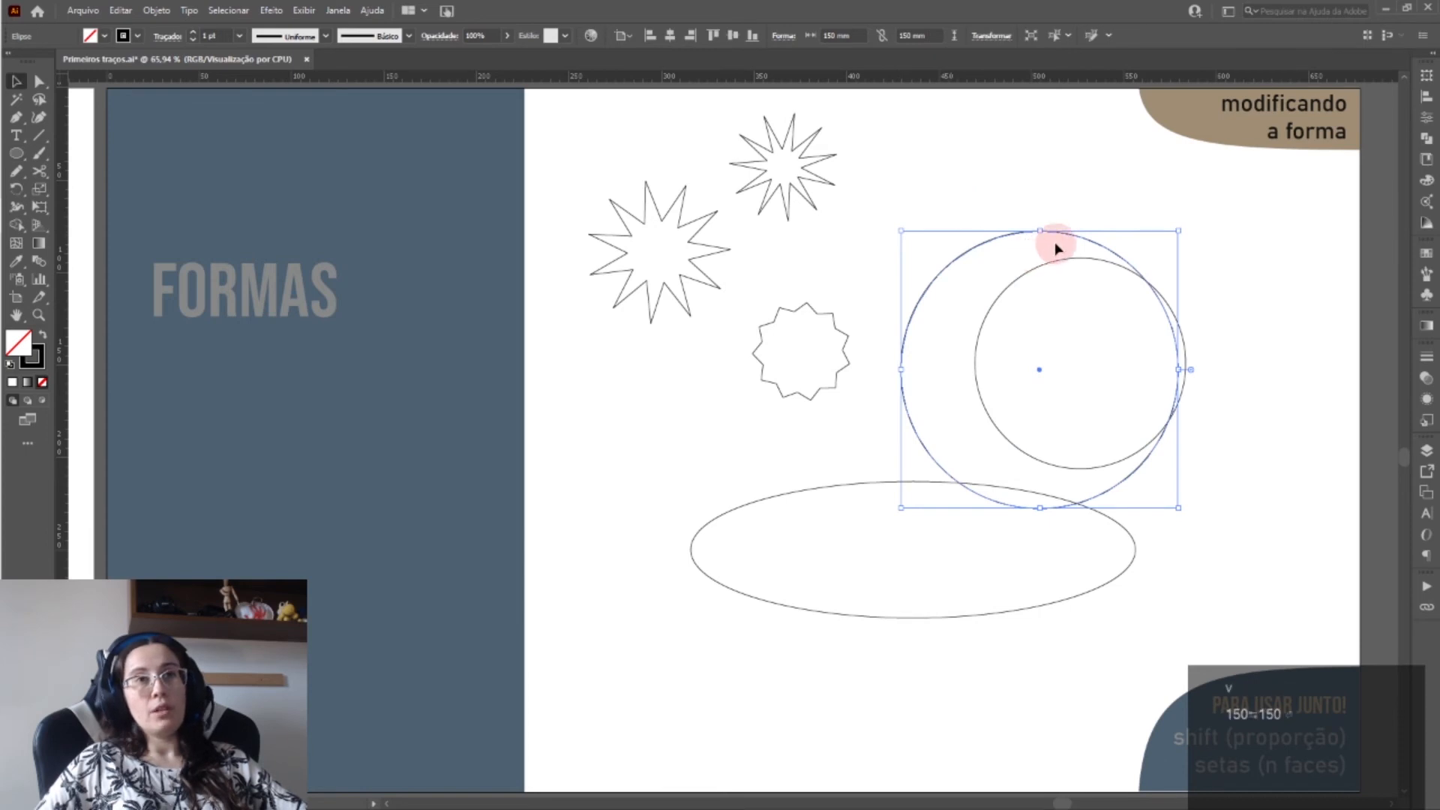
{"action": "left_click_drag", "start_coordinate": [1071, 238], "coordinate": [666, 348]}
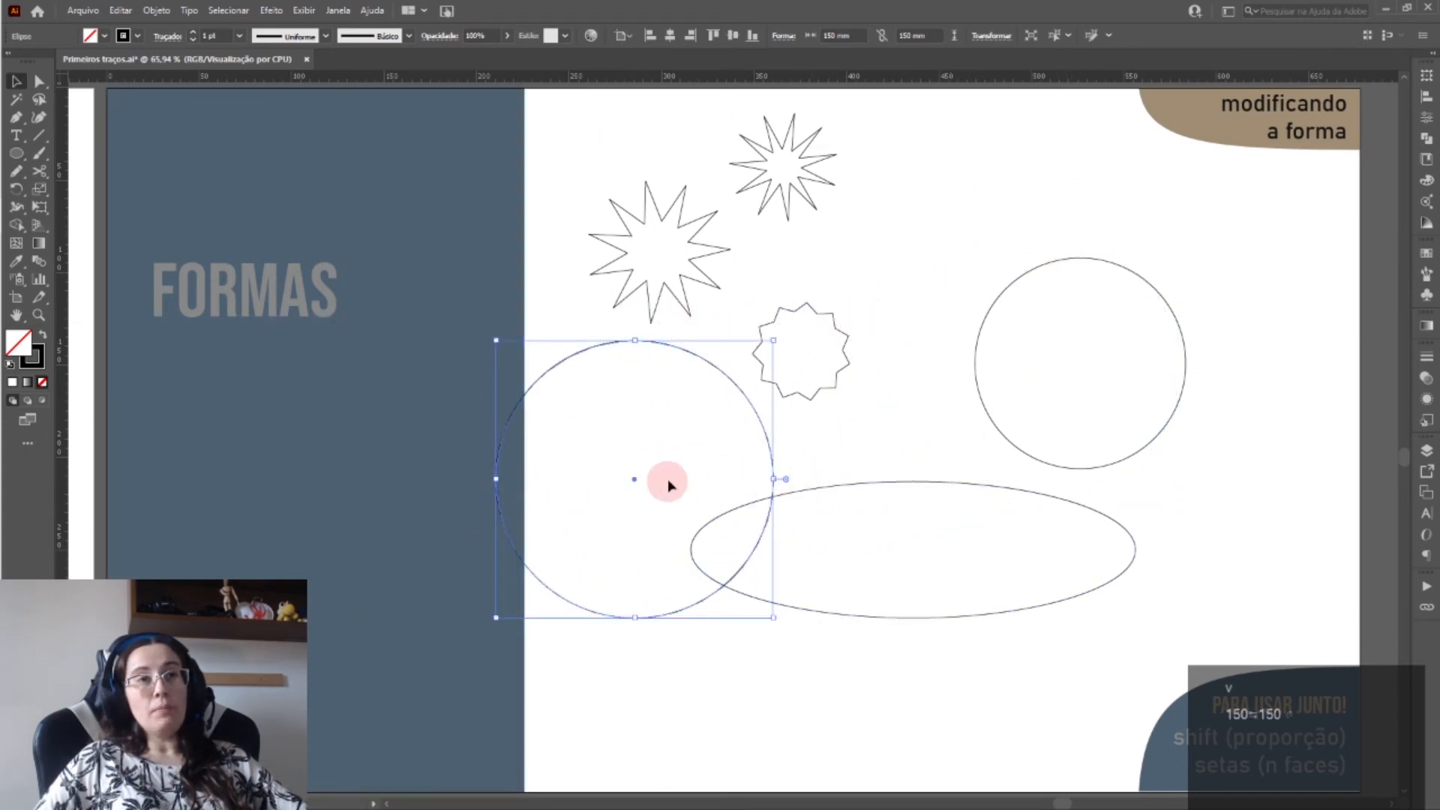
{"action": "left_click_drag", "start_coordinate": [755, 414], "coordinate": [1082, 202]}
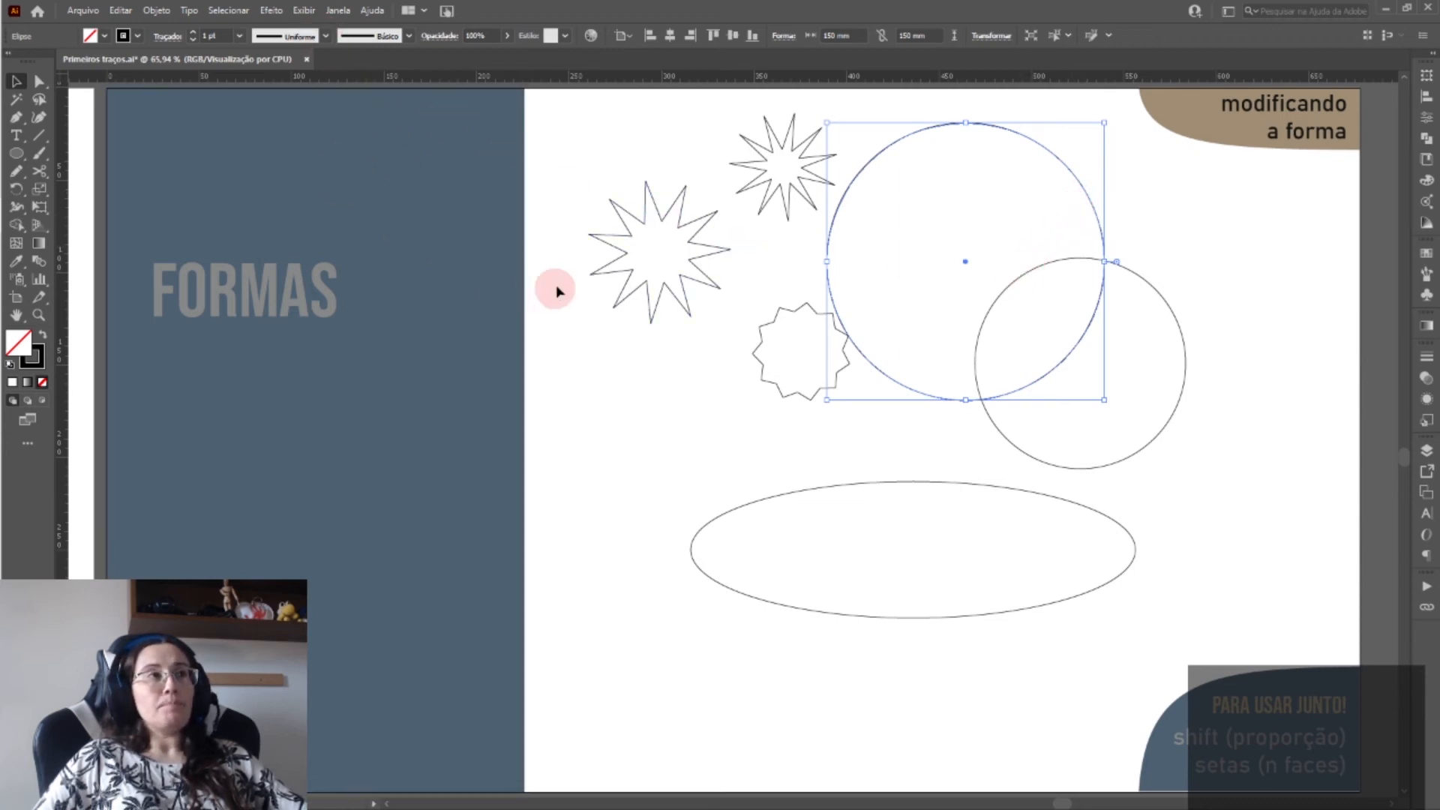
- Set the 150 mm circle's stroke weight to 9 pt
{"action": "left_click", "coordinate": [169, 36]}
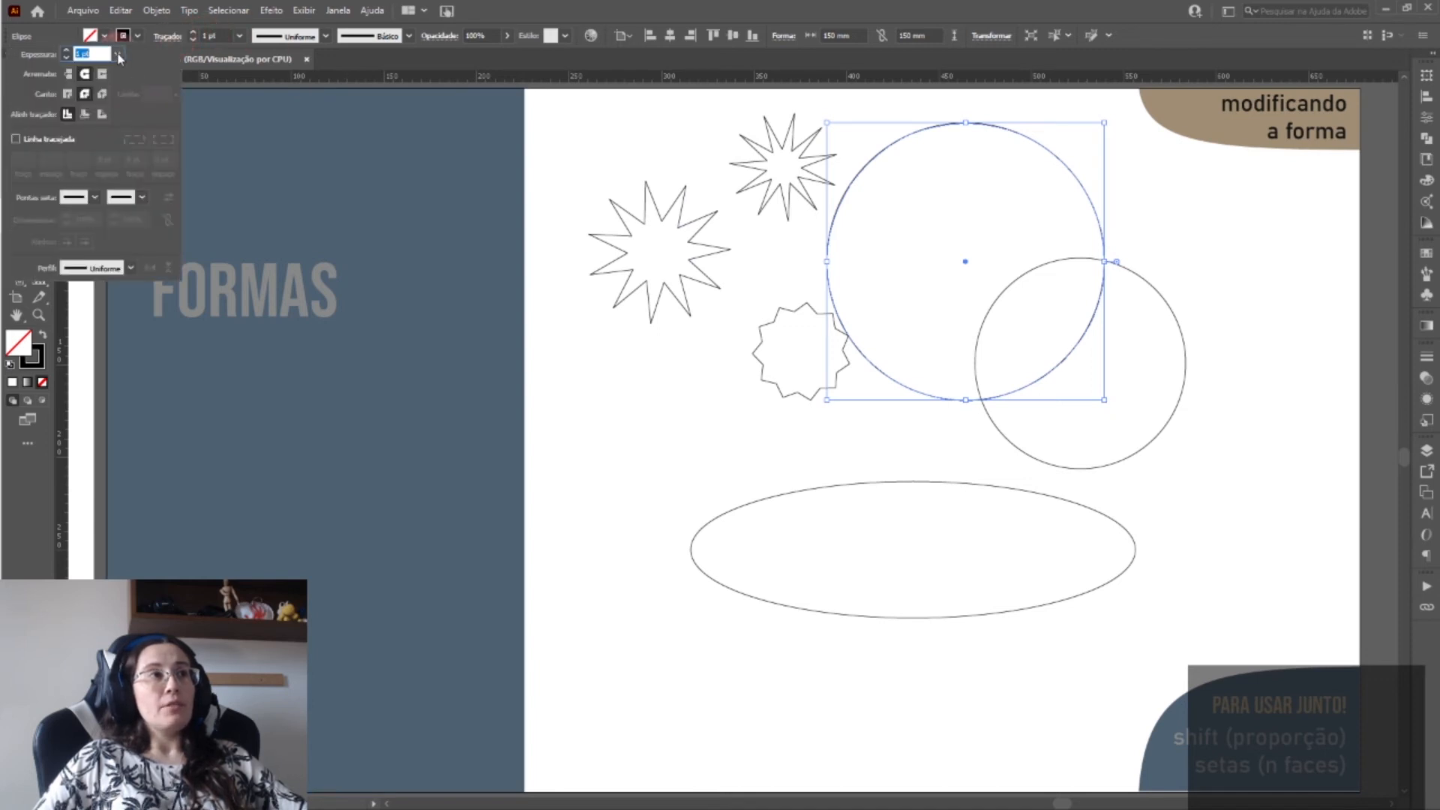
{"action": "left_click", "coordinate": [118, 54]}
{"action": "left_click", "coordinate": [140, 250]}
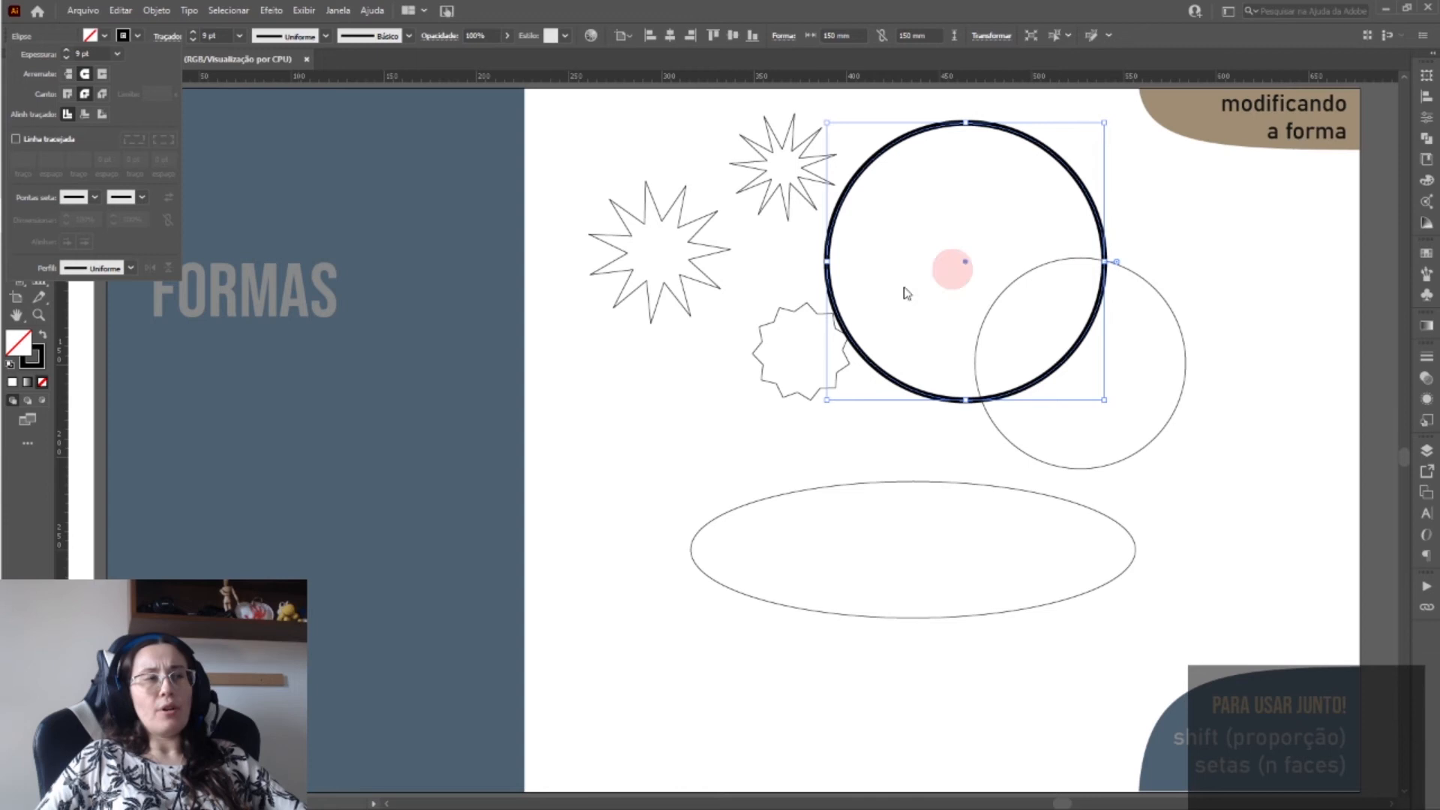
- Go to the artboard Prancheta 13 and continue to the artboard Prancheta 14
{"action": "left_click", "coordinate": [1421, 490]}
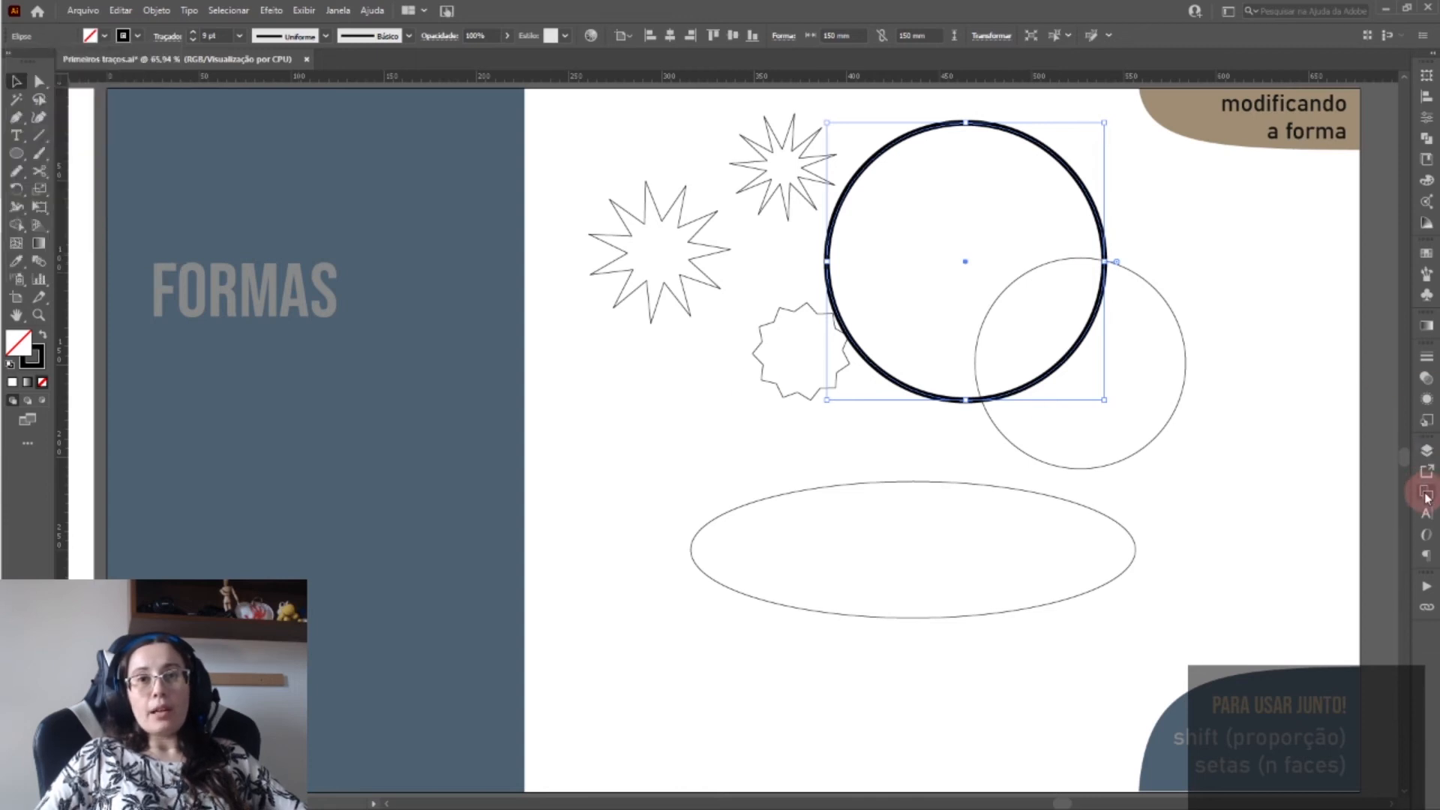
{"action": "double_click", "coordinate": [1300, 636]}
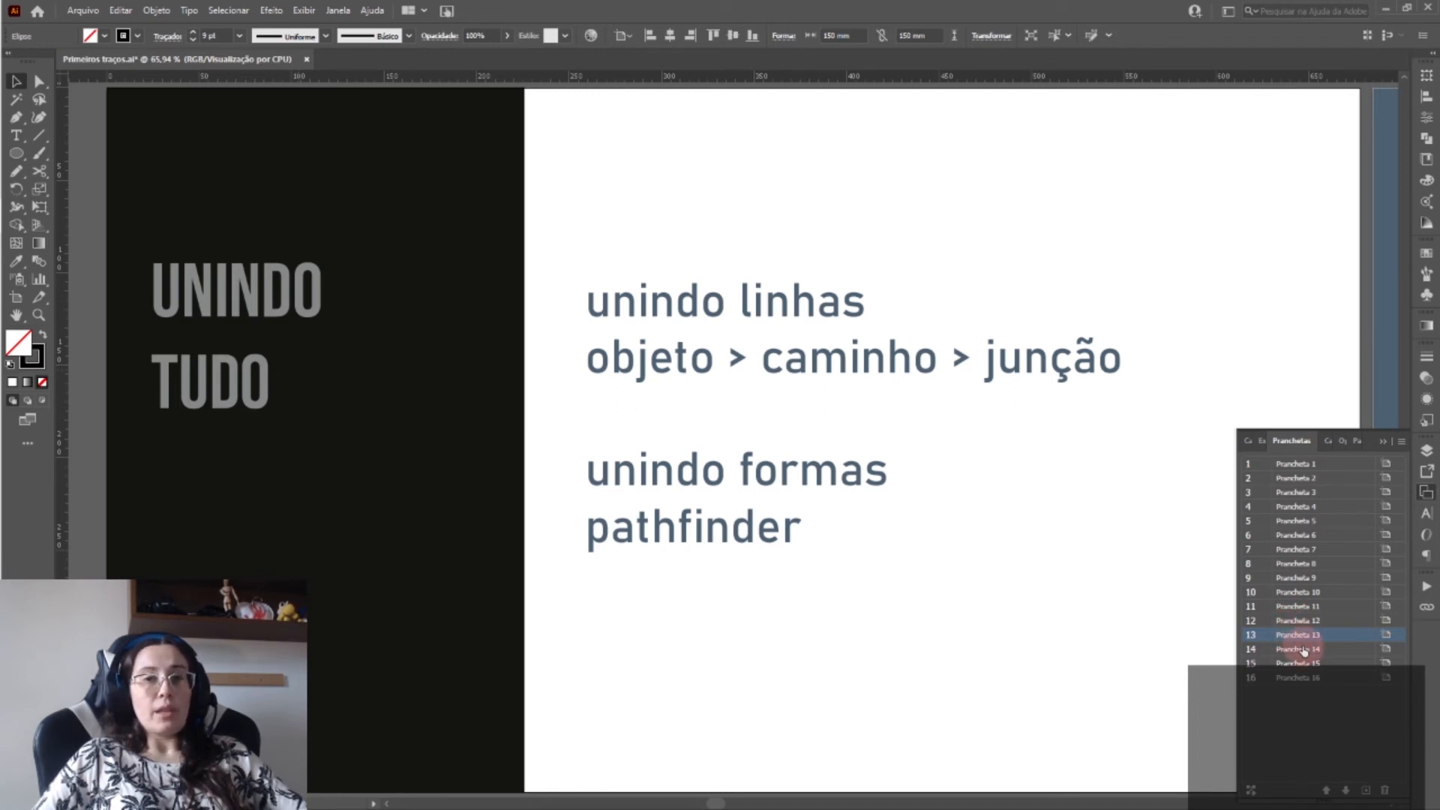
{"action": "left_click", "coordinate": [640, 324]}
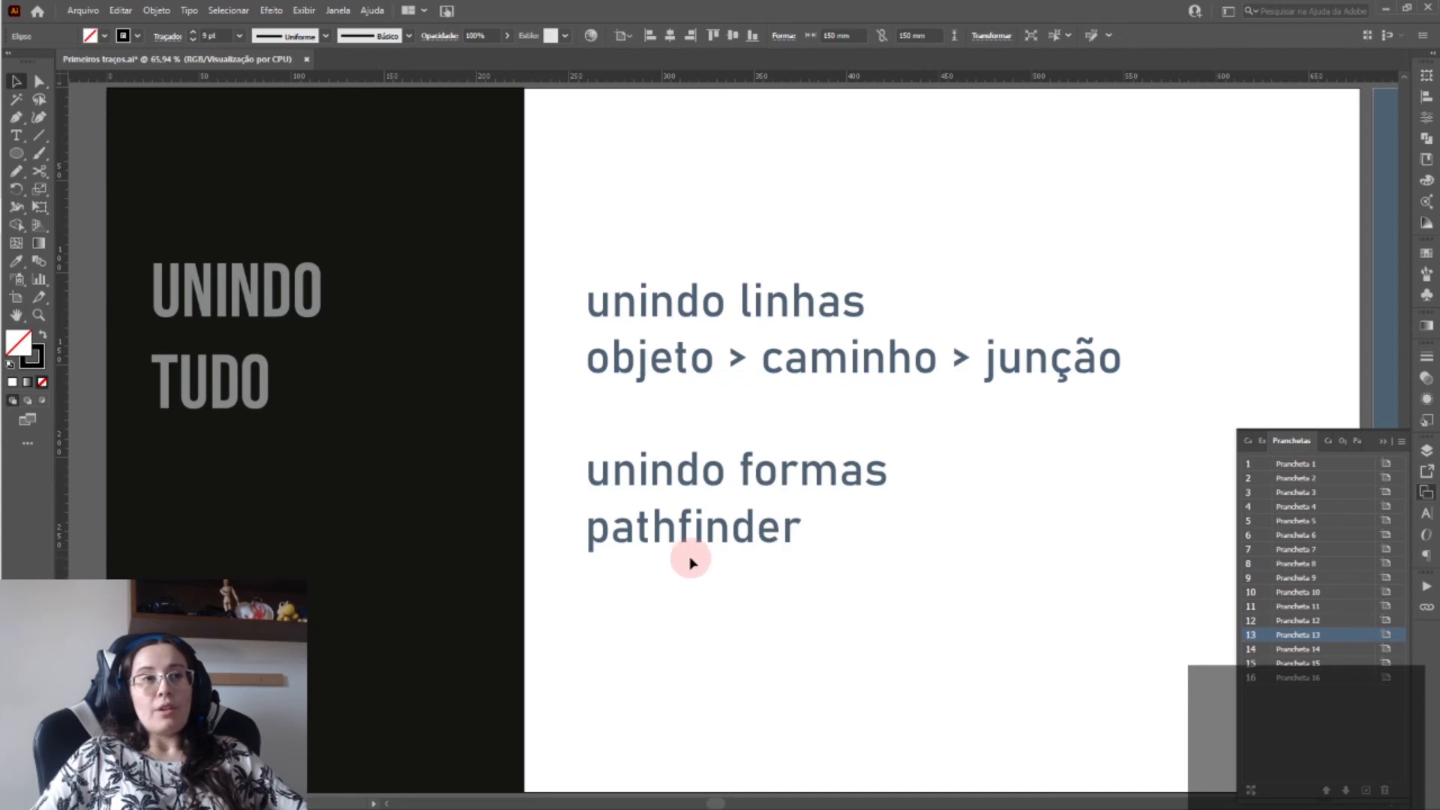
{"action": "double_click", "coordinate": [1308, 650]}
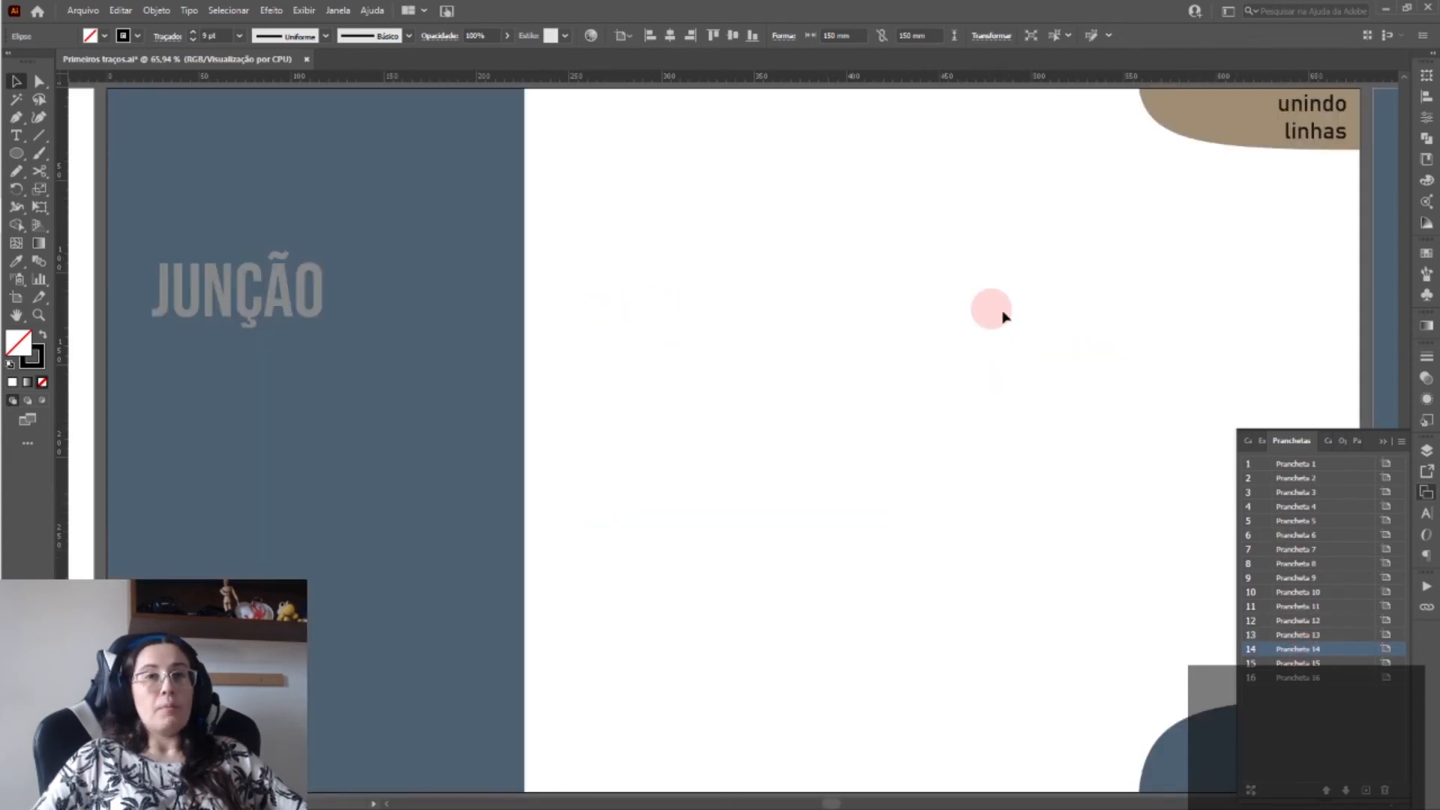
{"action": "left_click", "coordinate": [1384, 444]}
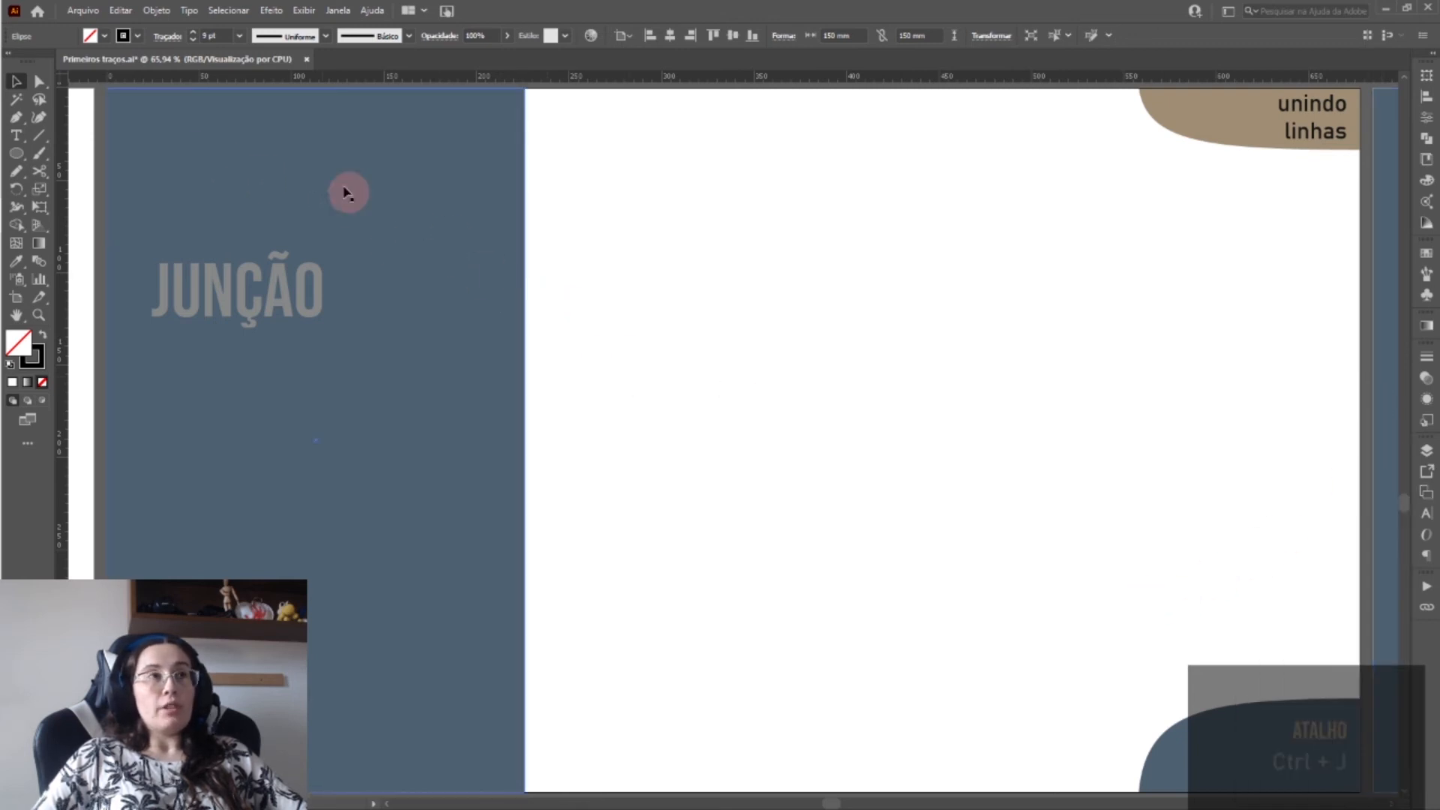
- Show the Caminho (path) commands for objects and clear the selection
{"action": "left_click", "coordinate": [166, 18]}
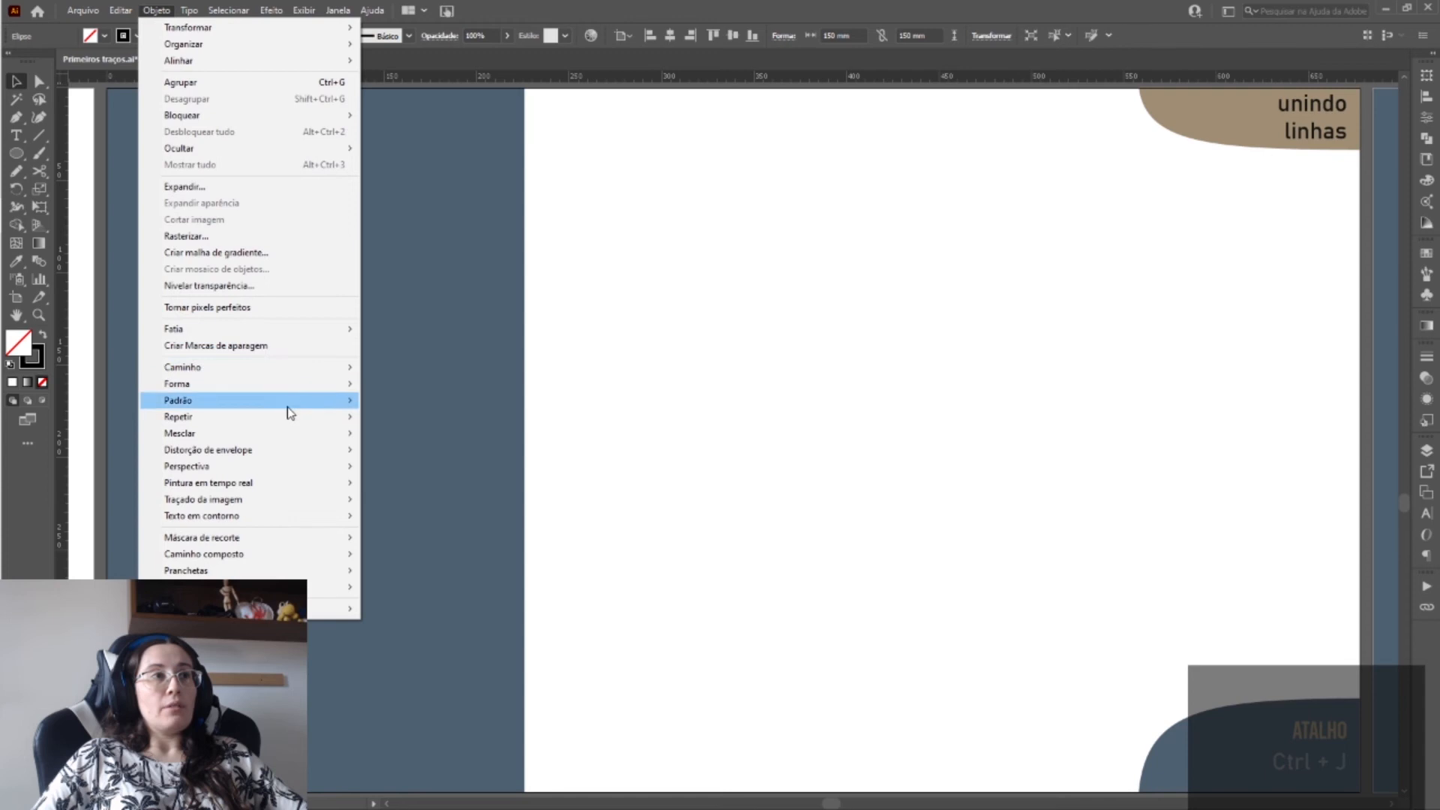
{"action": "mouse_move", "coordinate": [304, 369]}
{"action": "left_click", "coordinate": [396, 368]}
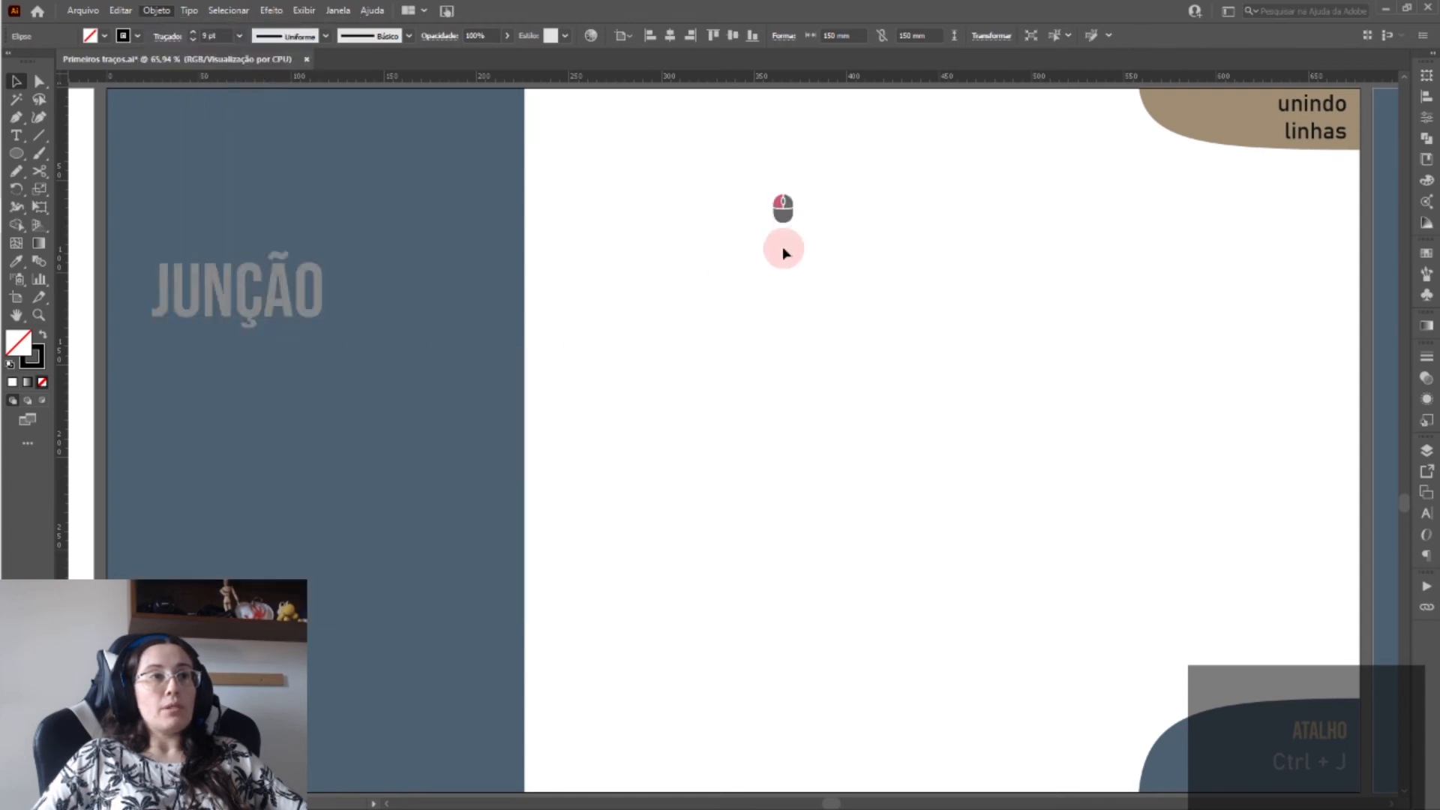
{"action": "left_click", "coordinate": [781, 246]}
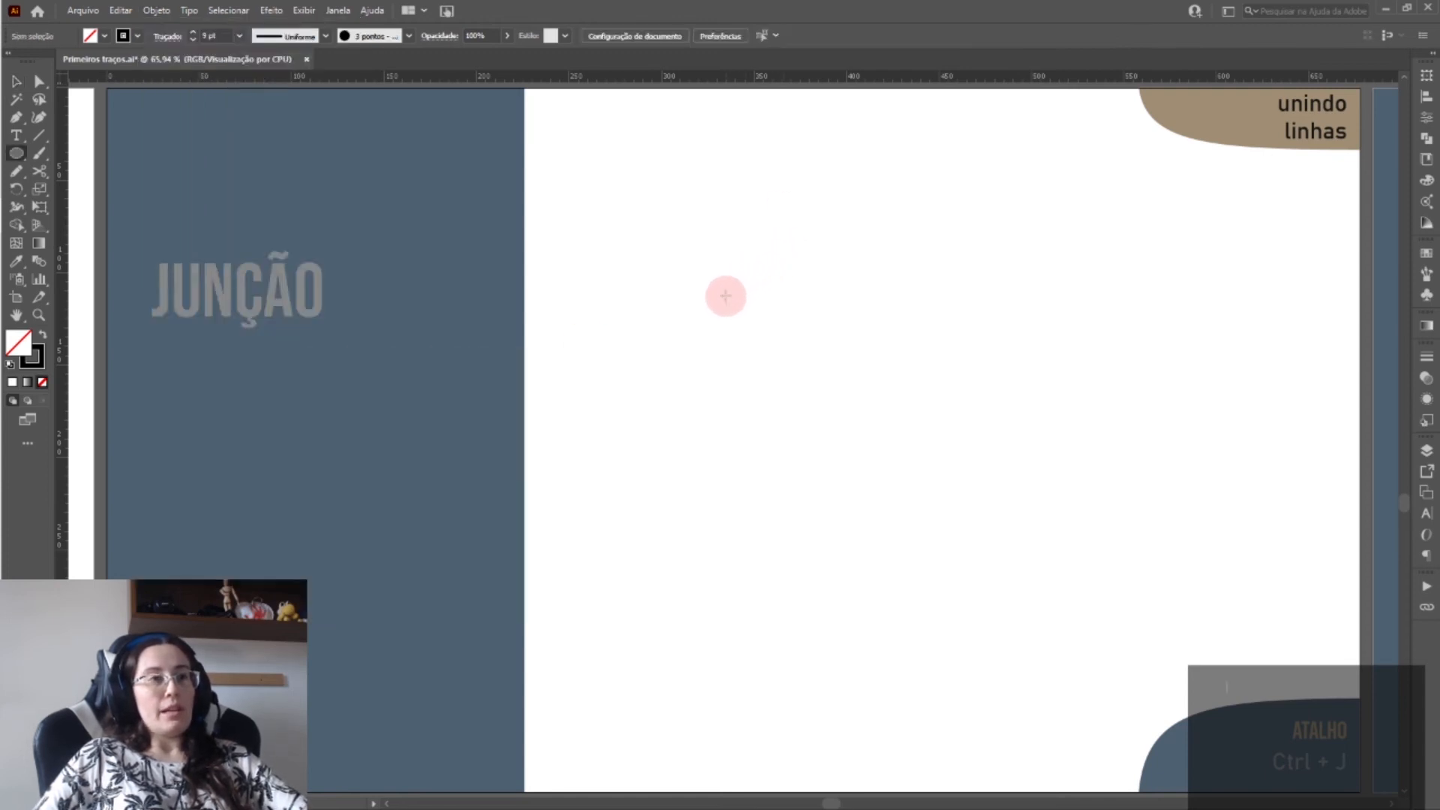
- Draw a straight diagonal line rising to the right, about 116 mm wide and 142 mm high, on the white area
{"action": "left_click_drag", "start_coordinate": [636, 525], "coordinate": [788, 354]}
{"action": "key", "text": "Delete"}
{"action": "key", "text": "backslash"}
{"action": "mouse_move", "coordinate": [697, 527]}
{"action": "left_mouse_down"}
{"action": "mouse_move", "coordinate": [942, 225]}
{"action": "mouse_move", "coordinate": [912, 266]}
{"action": "left_mouse_up"}
- Draw an open three-point path about 144 × 59 mm right of the line with the Pen tool and curve its first segment
{"action": "key", "text": "p"}
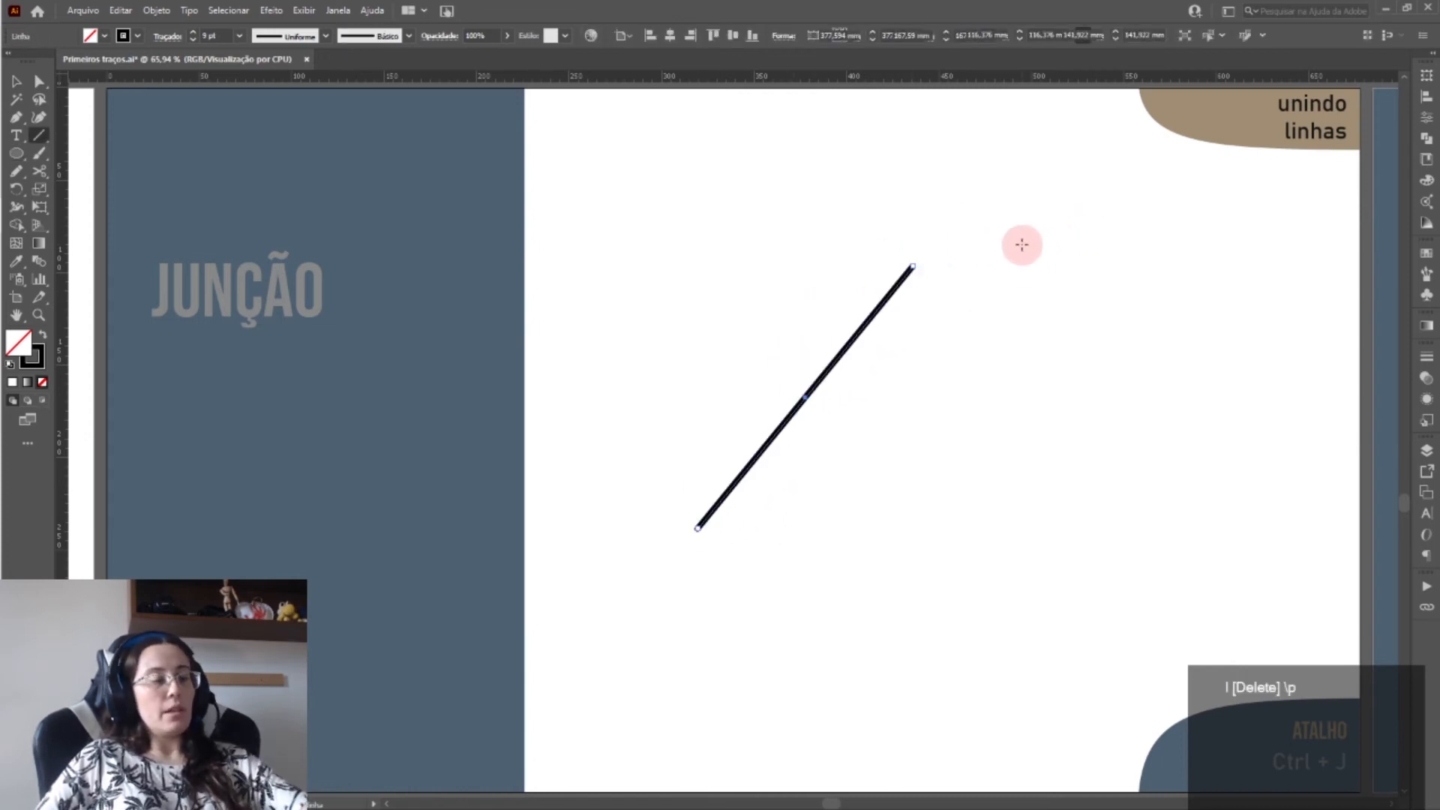
{"action": "left_click", "coordinate": [934, 450]}
{"action": "left_click", "coordinate": [1048, 372]}
{"action": "left_click", "coordinate": [1202, 478]}
{"action": "key", "text": "p"}
{"action": "mouse_move", "coordinate": [972, 433]}
{"action": "left_mouse_down"}
{"action": "mouse_move", "coordinate": [952, 346]}
{"action": "mouse_move", "coordinate": [972, 443]}
{"action": "left_mouse_up"}
{"action": "key", "text": "a"}
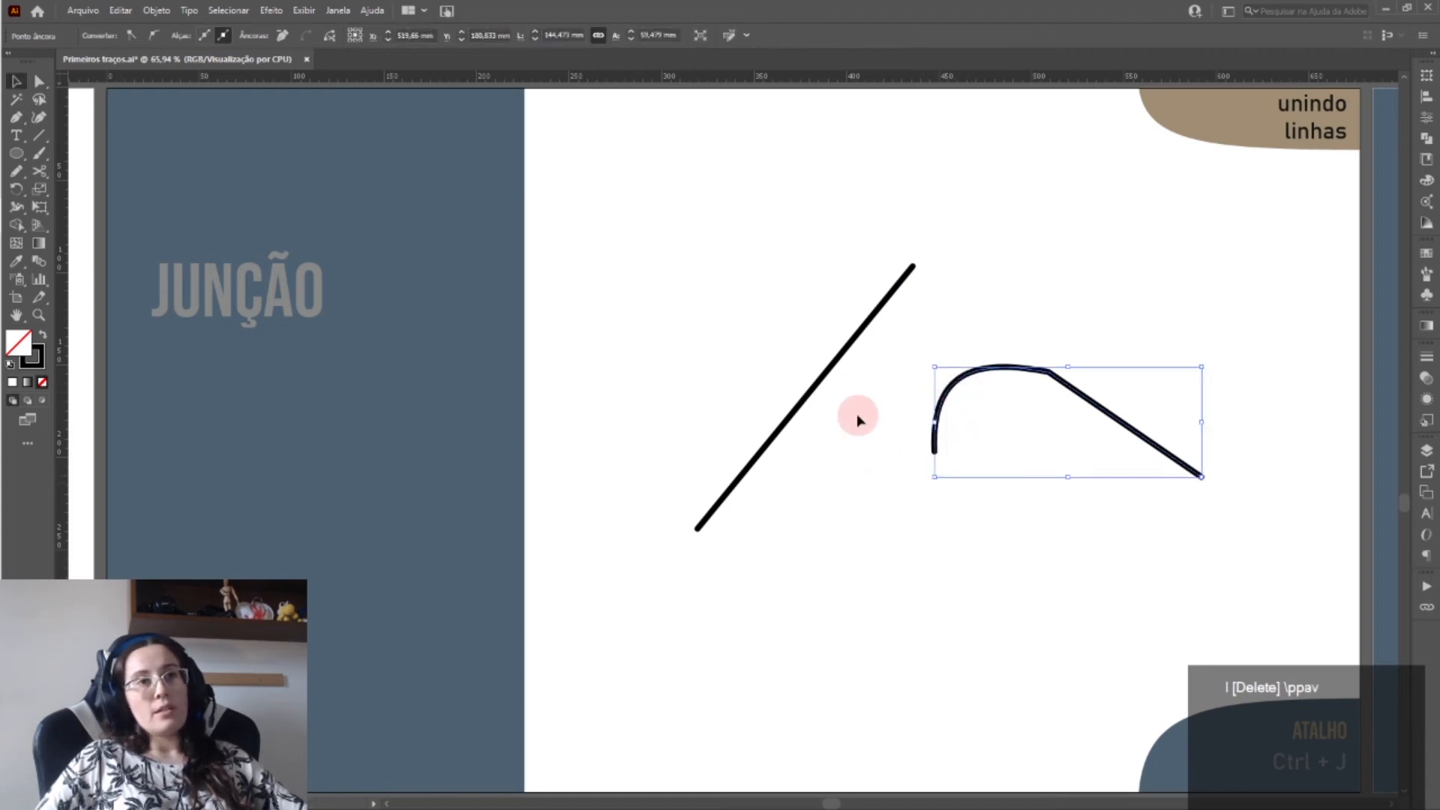
- Move the curved path so that its lower left end lies beside the straight line's upper end
{"action": "left_click_drag", "start_coordinate": [781, 283], "coordinate": [996, 488]}
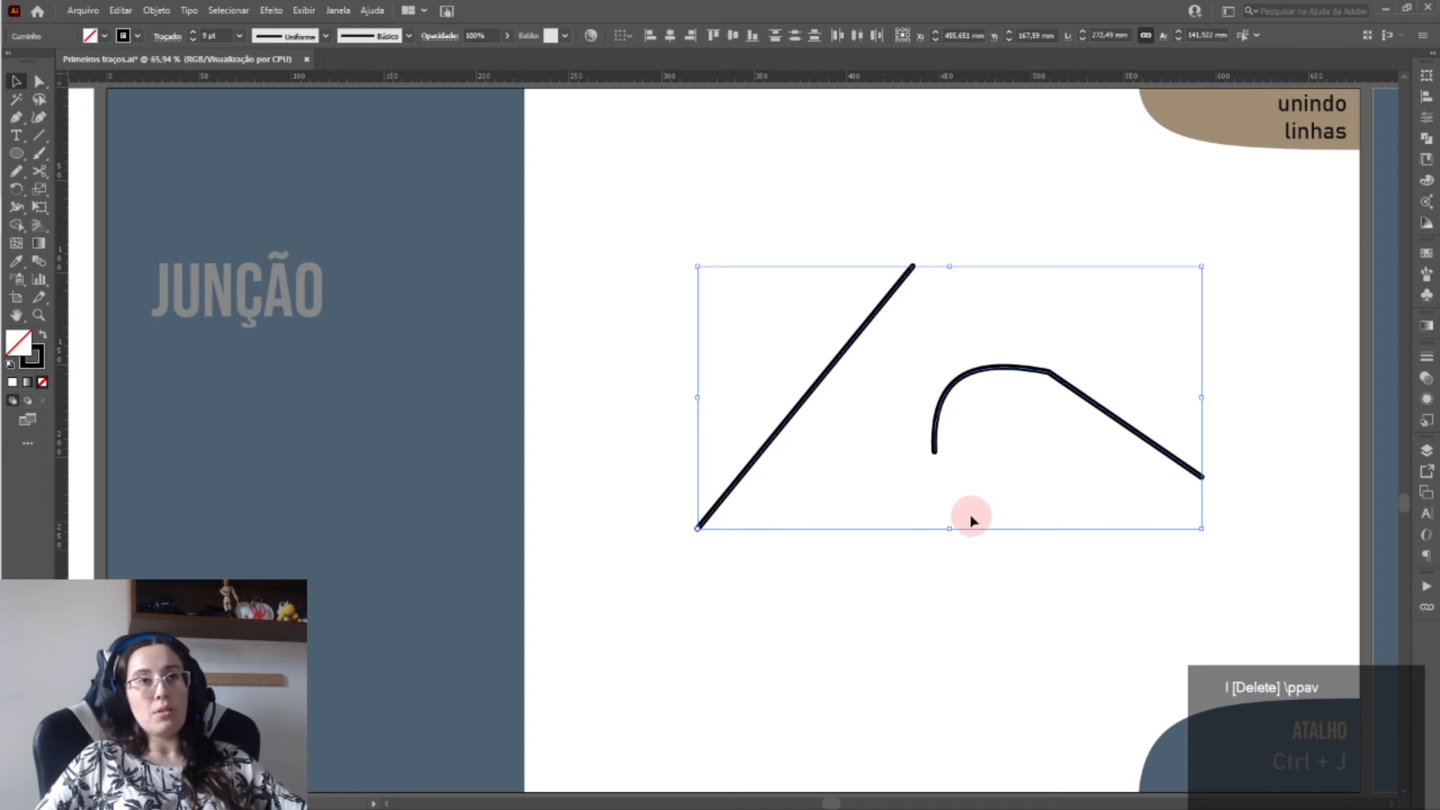
{"action": "left_click", "coordinate": [965, 412]}
{"action": "left_click_drag", "start_coordinate": [955, 390], "coordinate": [821, 384]}
{"action": "left_click", "coordinate": [937, 596]}
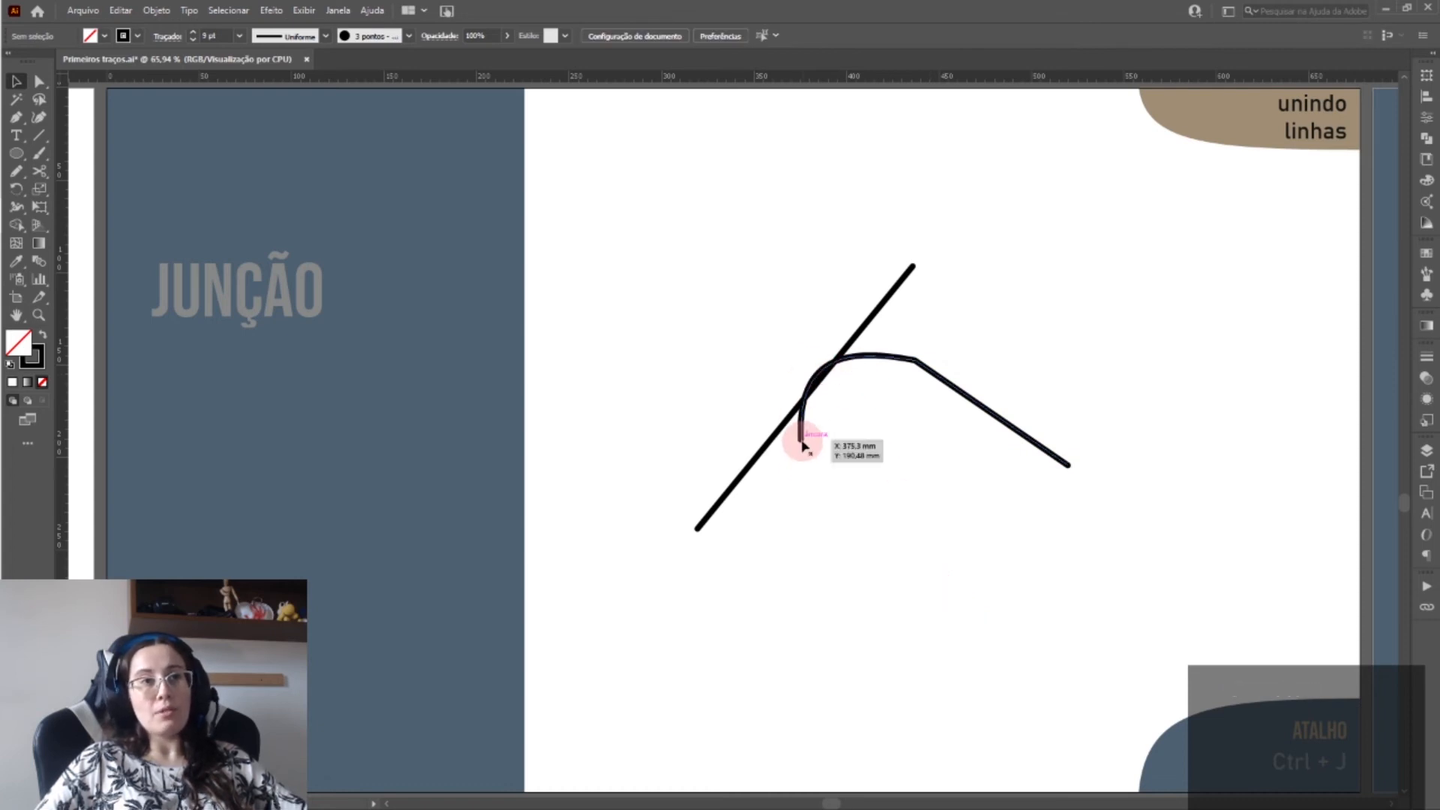
{"action": "left_click_drag", "start_coordinate": [802, 446], "coordinate": [911, 259]}
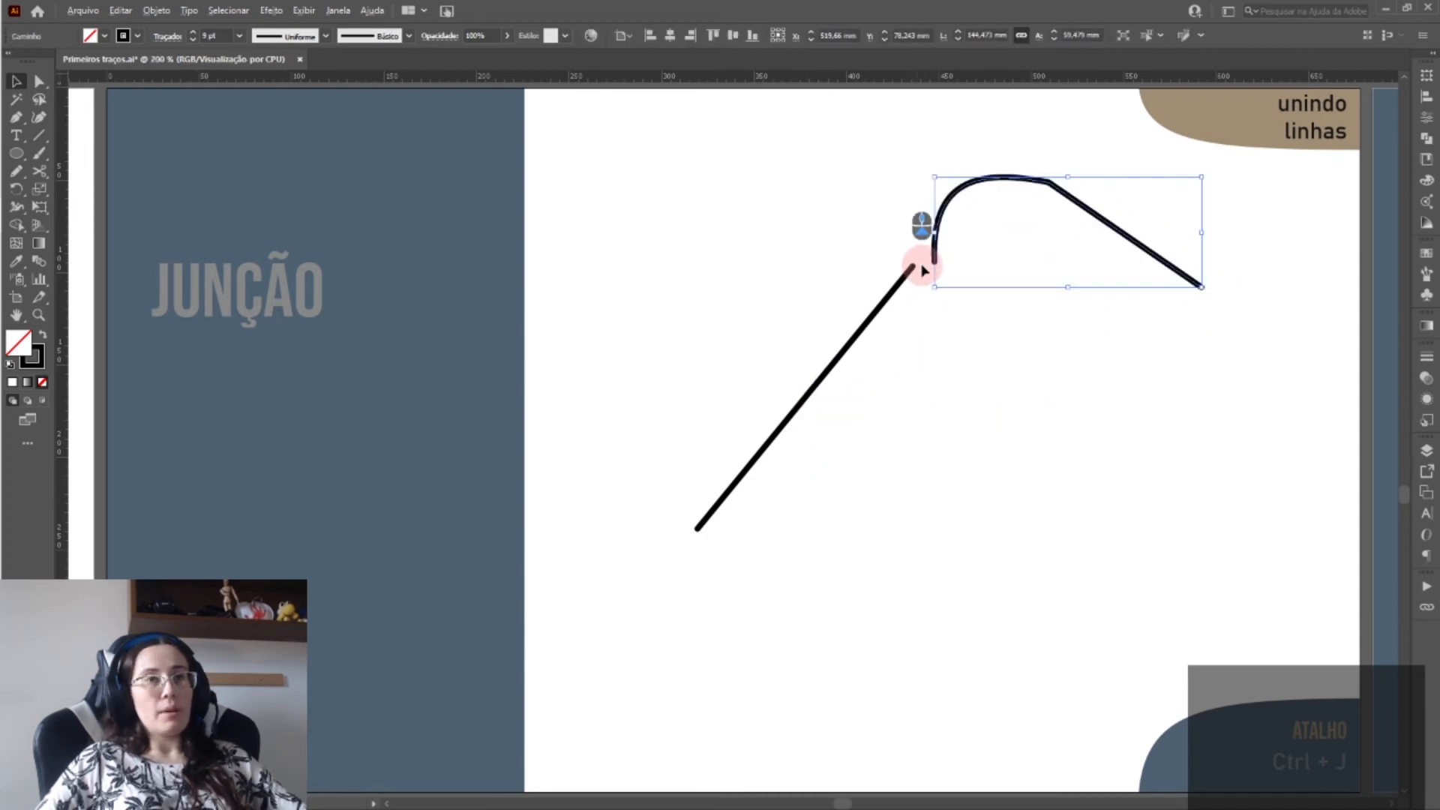
- Place the curved path's lower end and the straight line's upper end exactly on each other and clear the selection
{"action": "scroll", "coordinate": [930, 258], "scroll_direction": "up", "scroll_amount": 5}
{"action": "scroll", "coordinate": [936, 272], "scroll_direction": "up", "scroll_amount": 1}
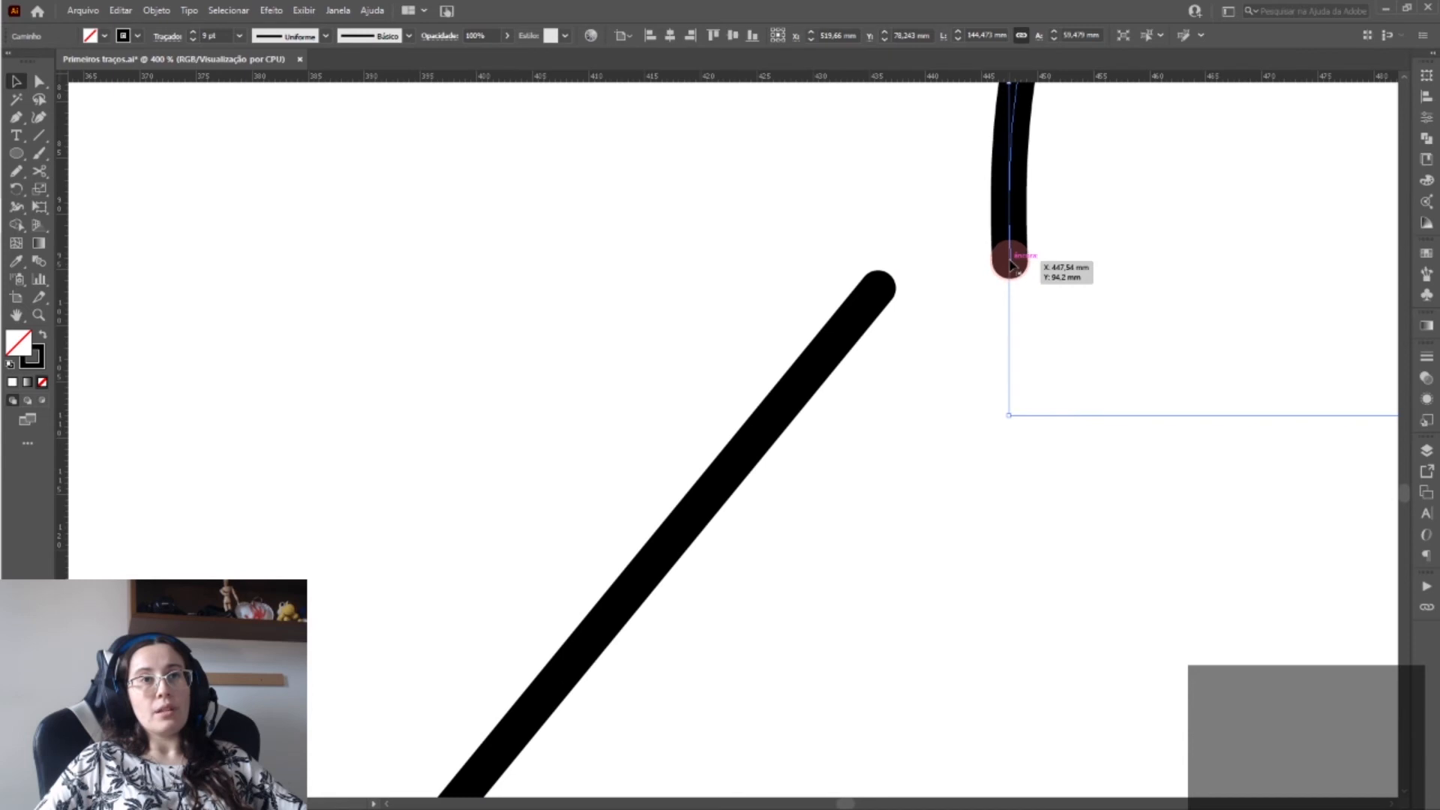
{"action": "left_click_drag", "start_coordinate": [1012, 264], "coordinate": [925, 249]}
{"action": "left_click", "coordinate": [867, 301]}
{"action": "left_click_drag", "start_coordinate": [878, 292], "coordinate": [923, 249]}
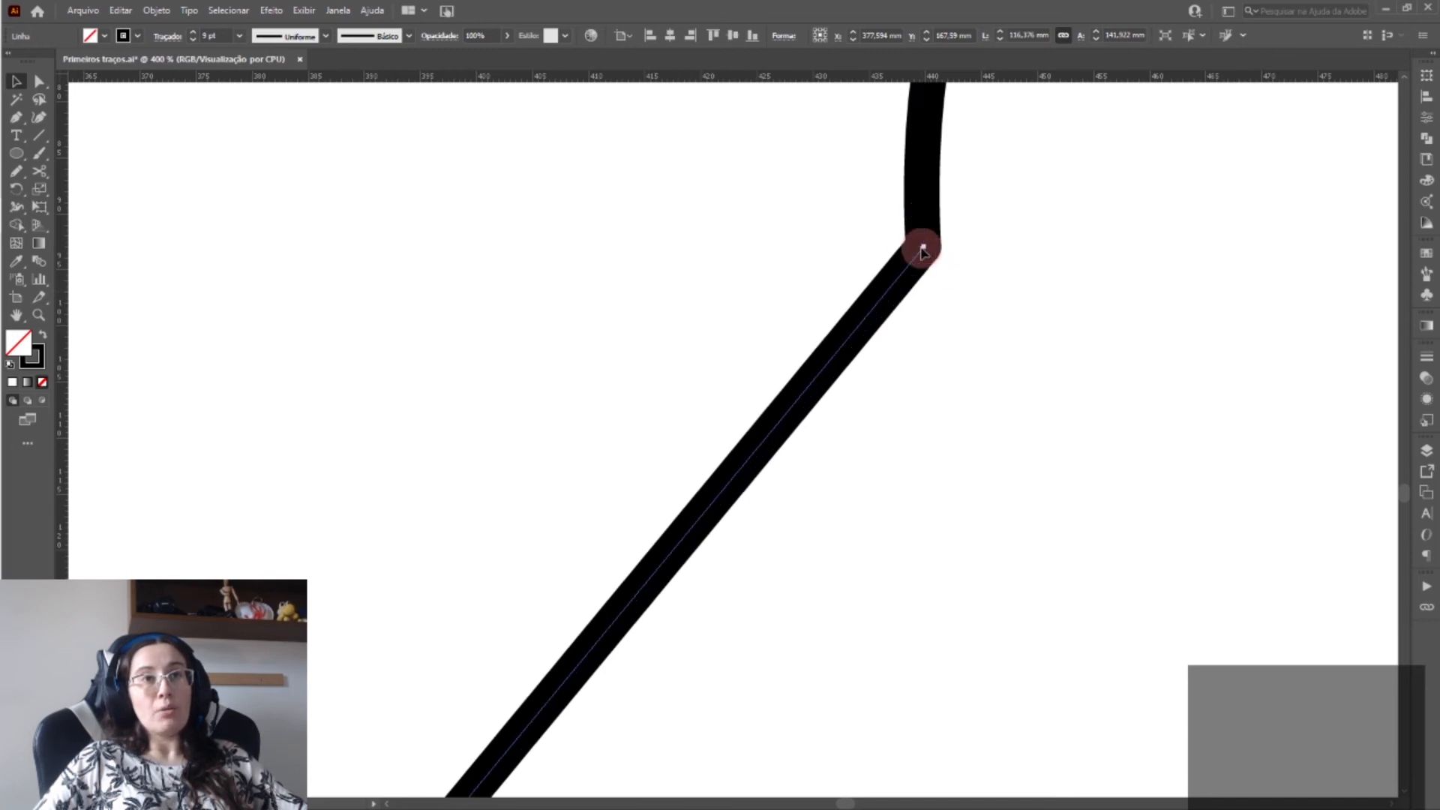
{"action": "left_click", "coordinate": [991, 284]}
- Join the straight line and the curved path into one path, and move it lower left on the white area
{"action": "scroll", "coordinate": [992, 284], "scroll_direction": "down", "scroll_amount": 5}
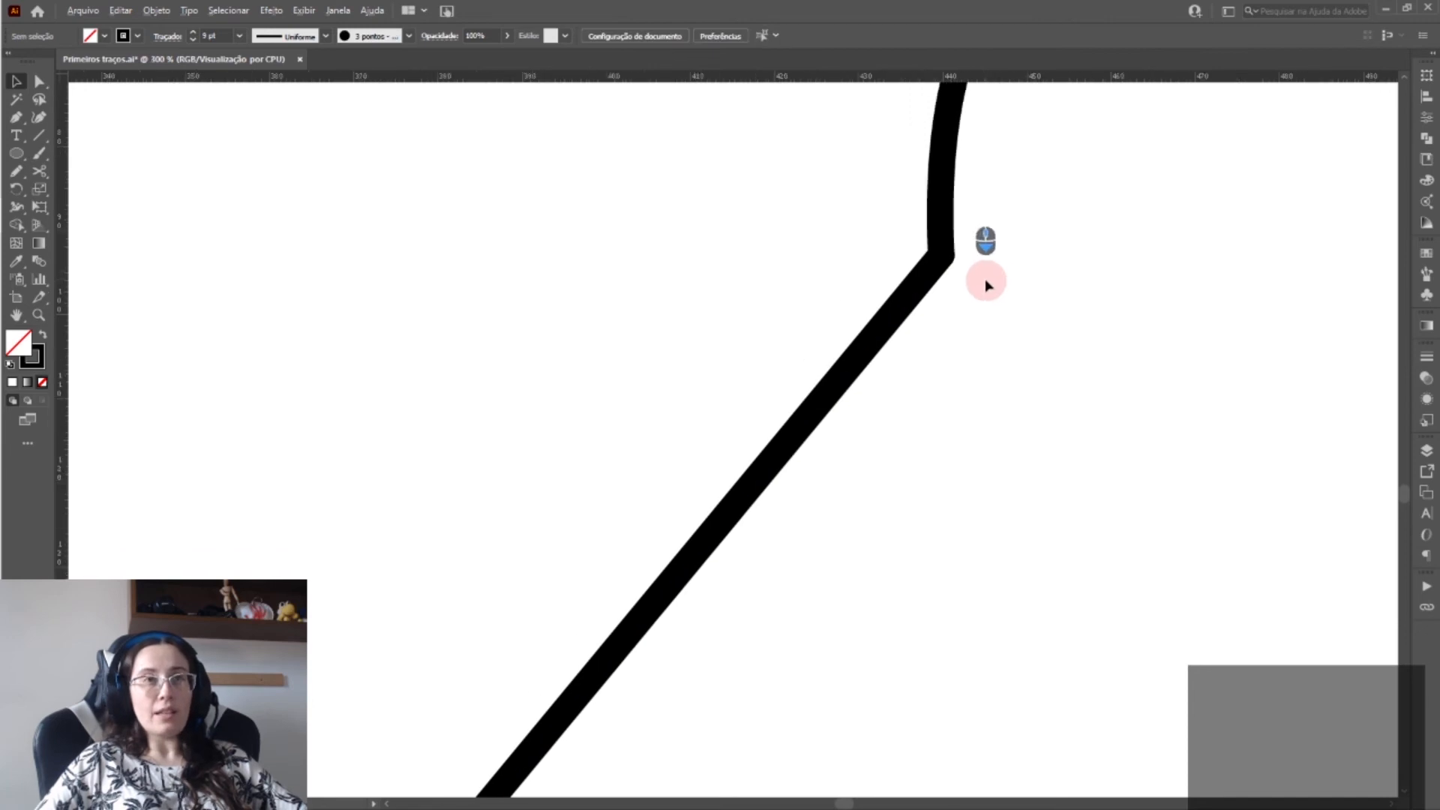
{"action": "scroll", "coordinate": [1013, 276], "scroll_direction": "up", "scroll_amount": 2}
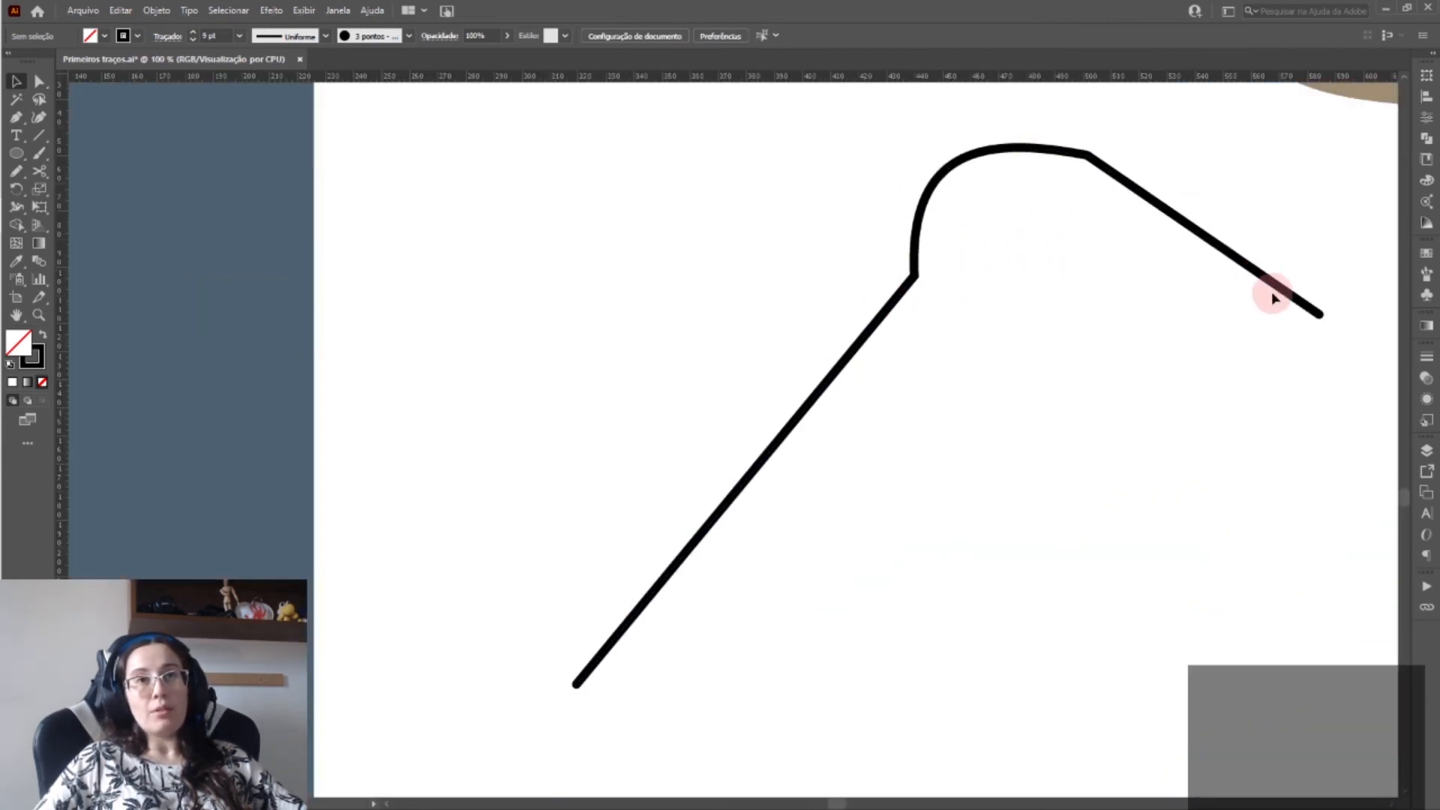
{"action": "left_click_drag", "start_coordinate": [849, 216], "coordinate": [1003, 363]}
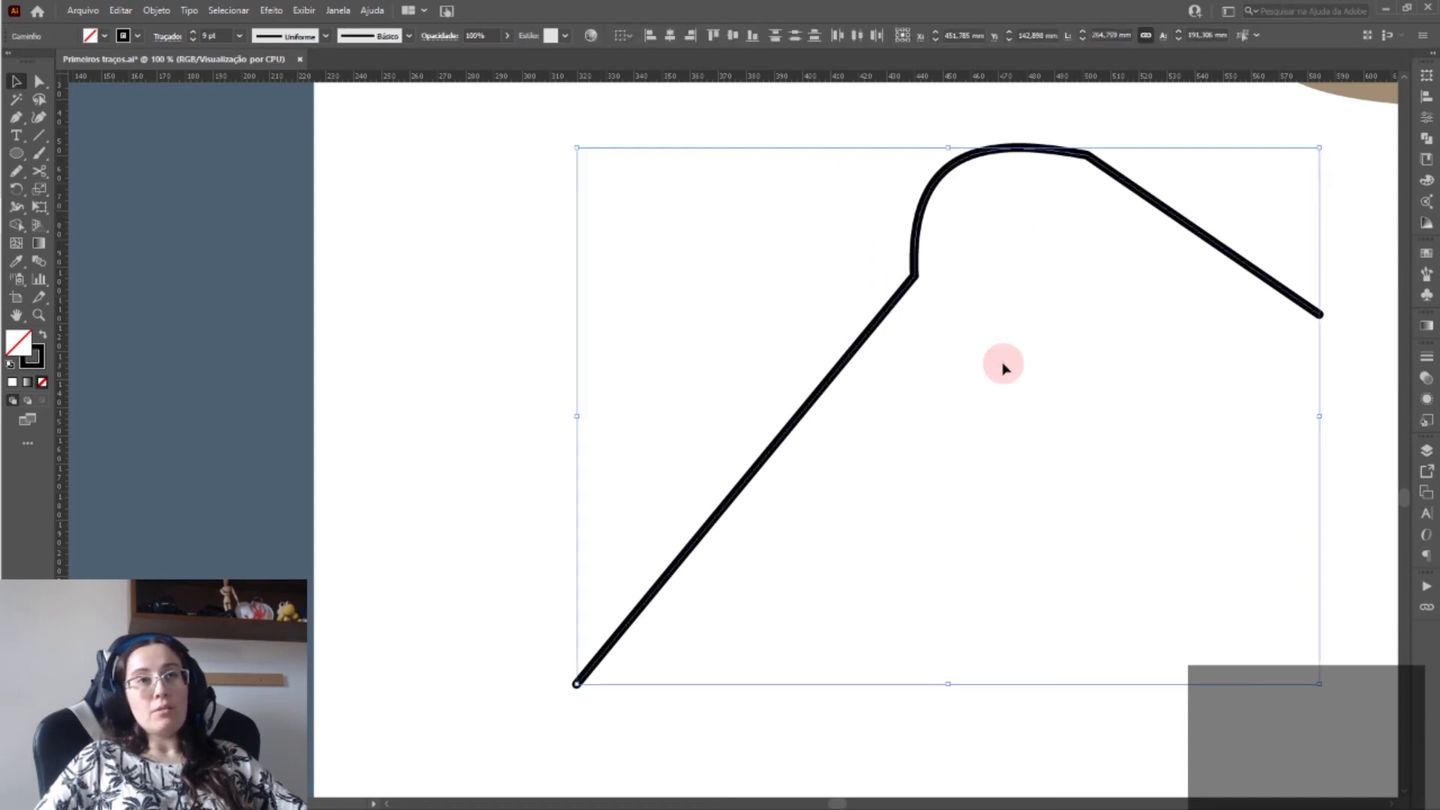
{"action": "key", "text": "ctrl+j"}
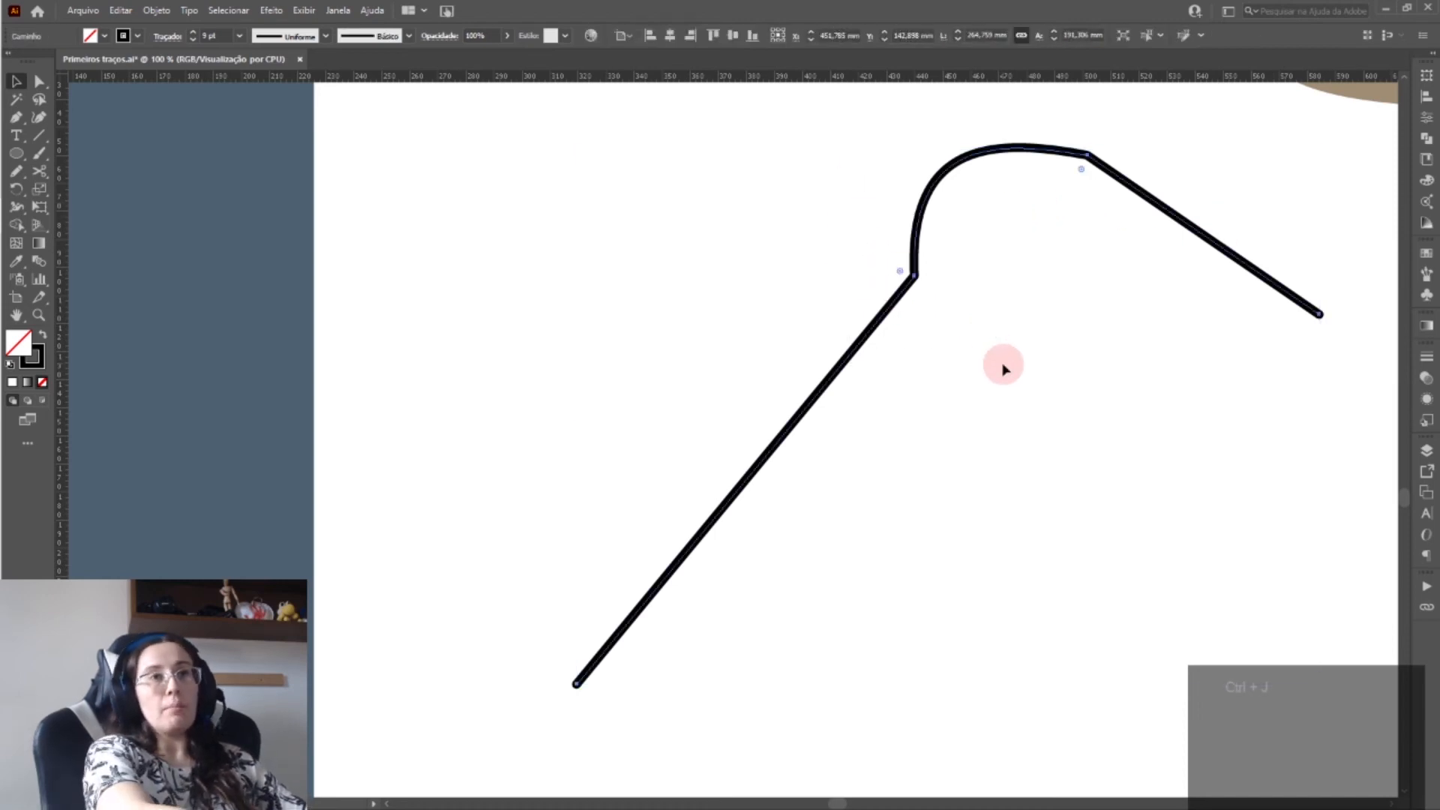
{"action": "left_click", "coordinate": [858, 262]}
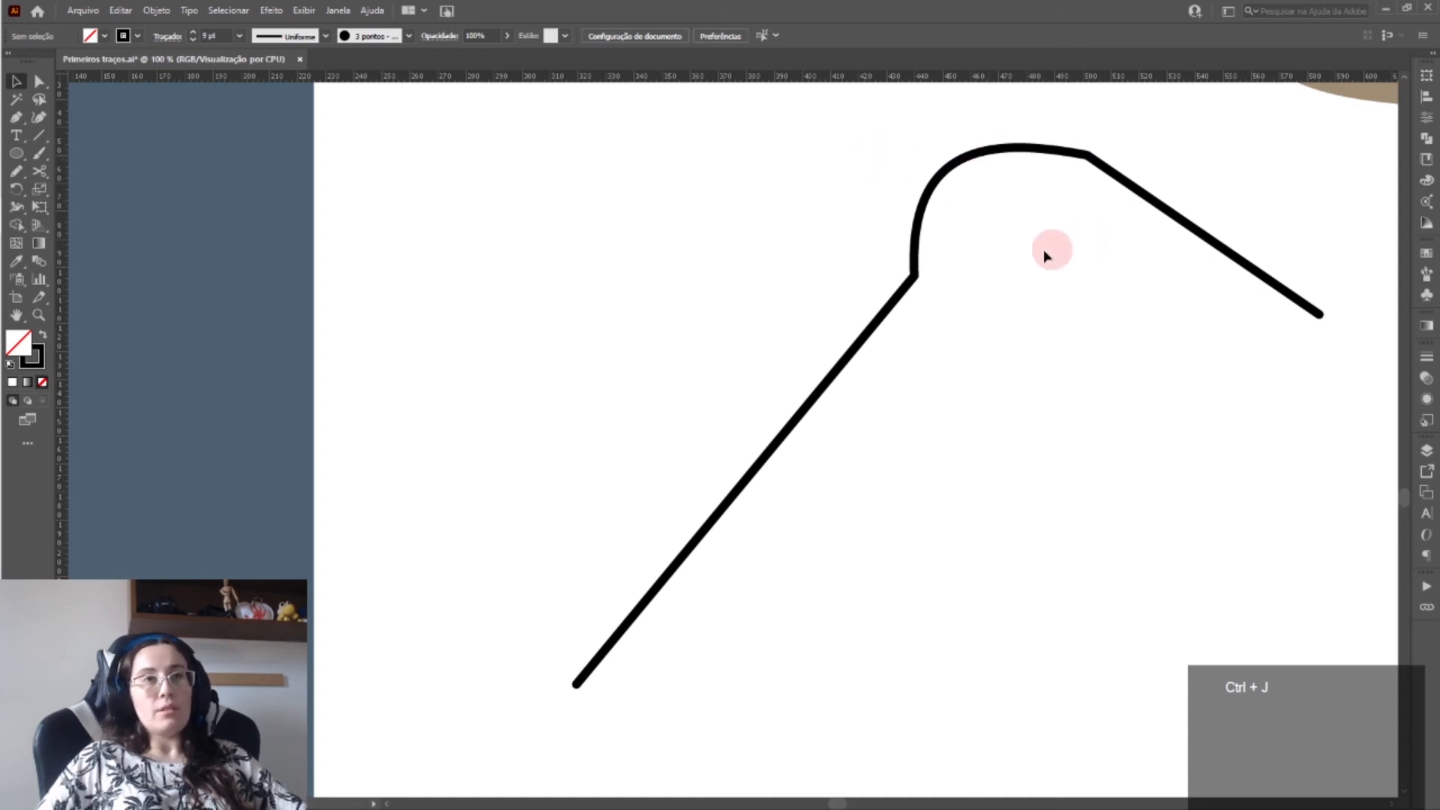
{"action": "left_click_drag", "start_coordinate": [866, 332], "coordinate": [646, 389]}
{"action": "left_click", "coordinate": [728, 465]}
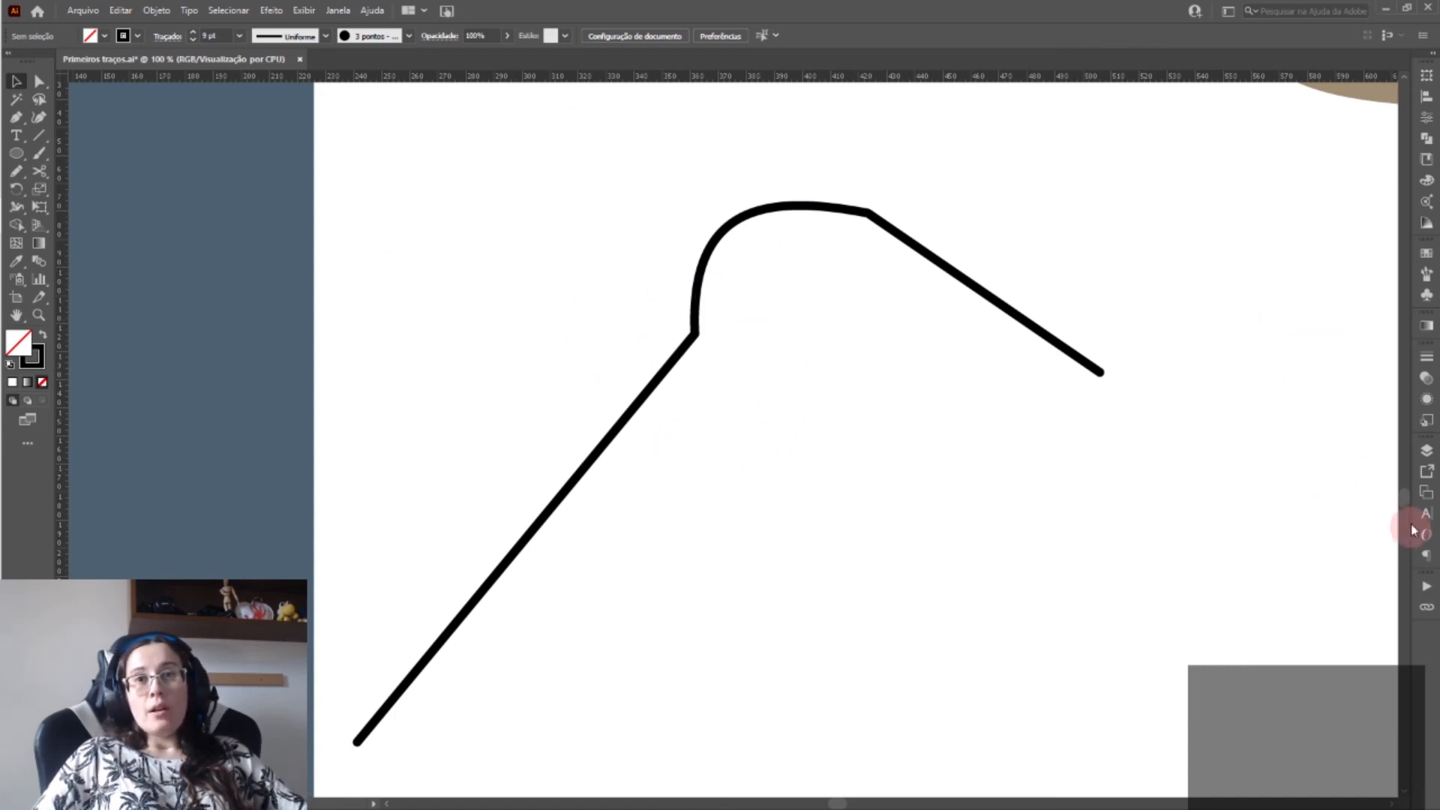
- Go to Prancheta 15 and open the Pathfinder panel
{"action": "left_click", "coordinate": [1428, 493]}
{"action": "left_click", "coordinate": [1335, 652]}
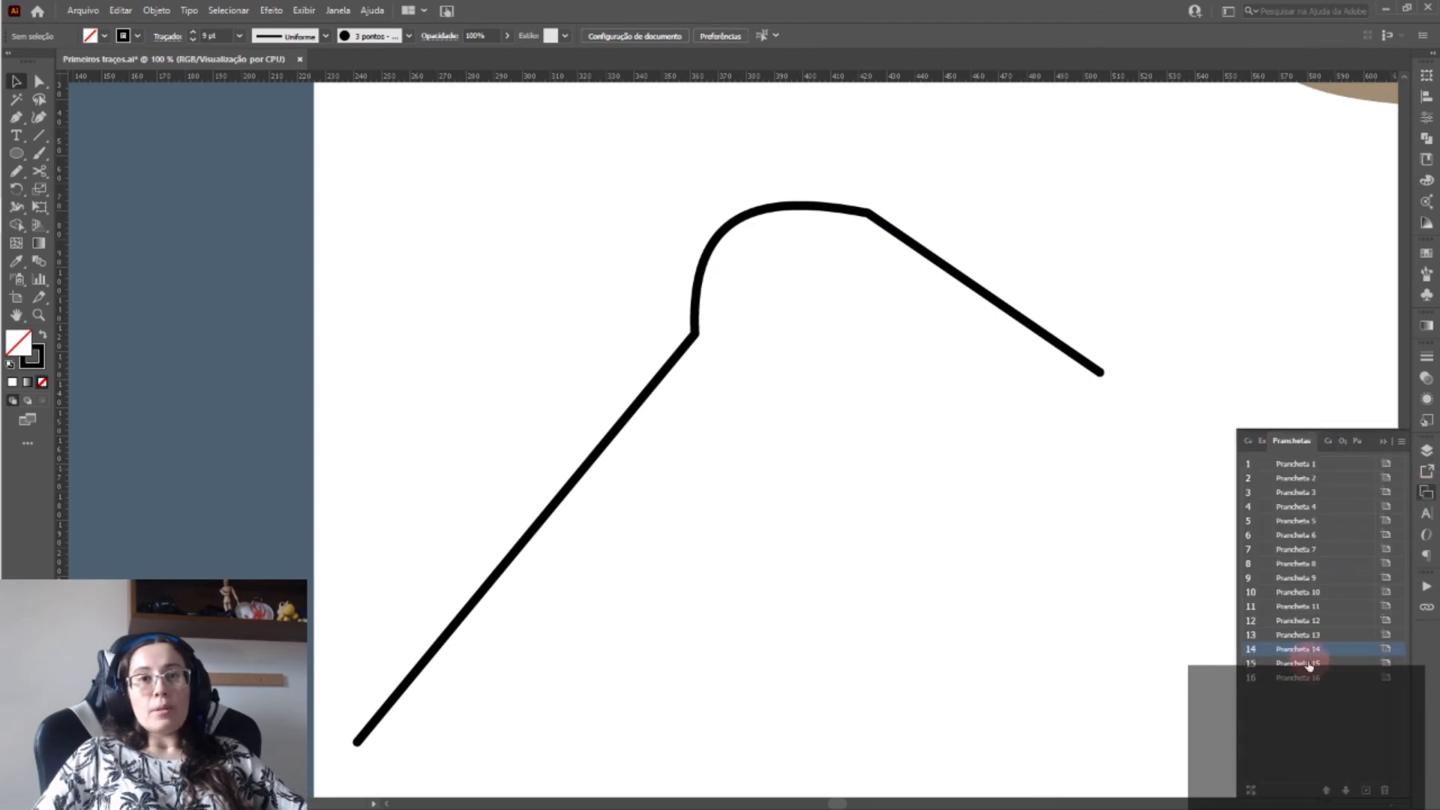
{"action": "double_click", "coordinate": [1308, 664]}
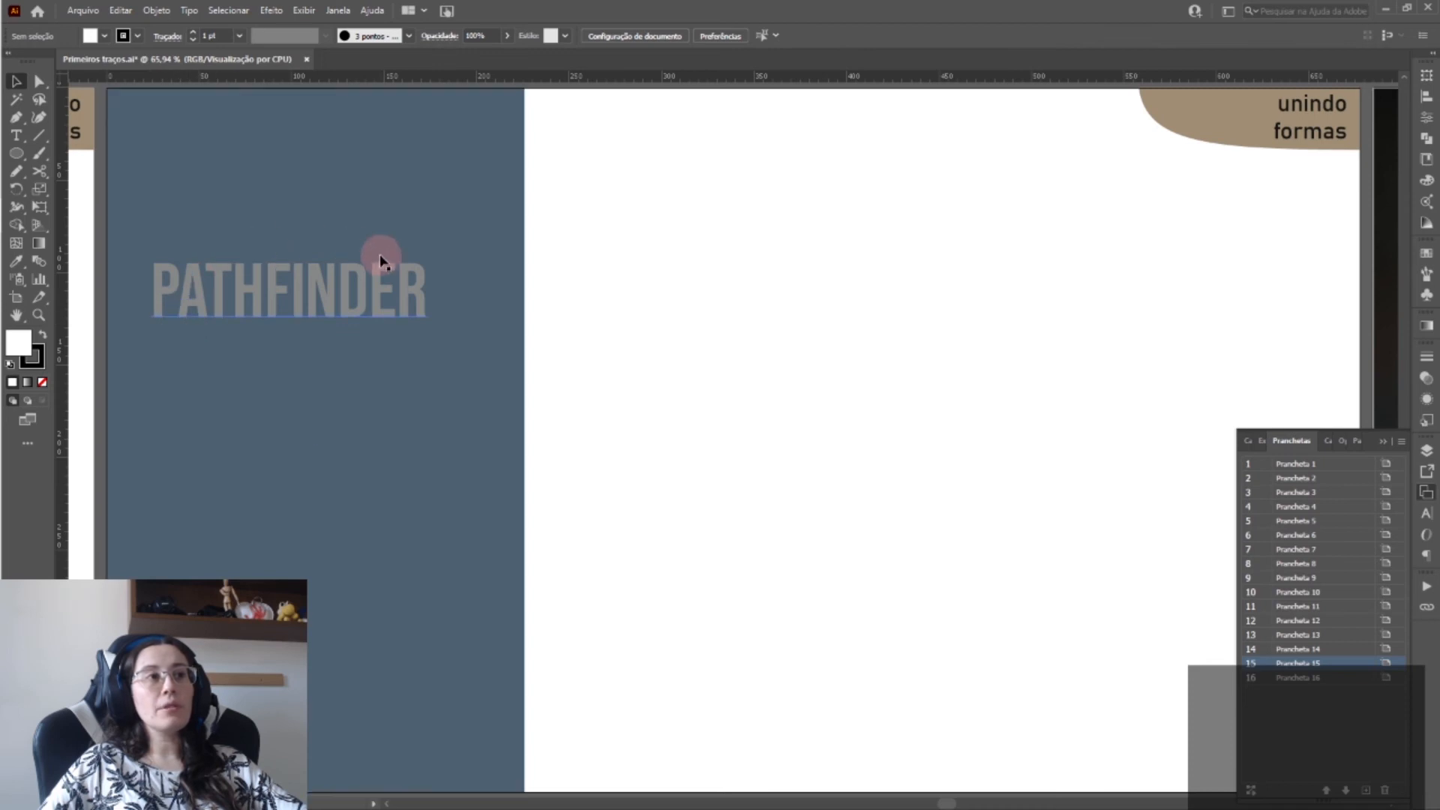
{"action": "left_click", "coordinate": [1426, 140]}
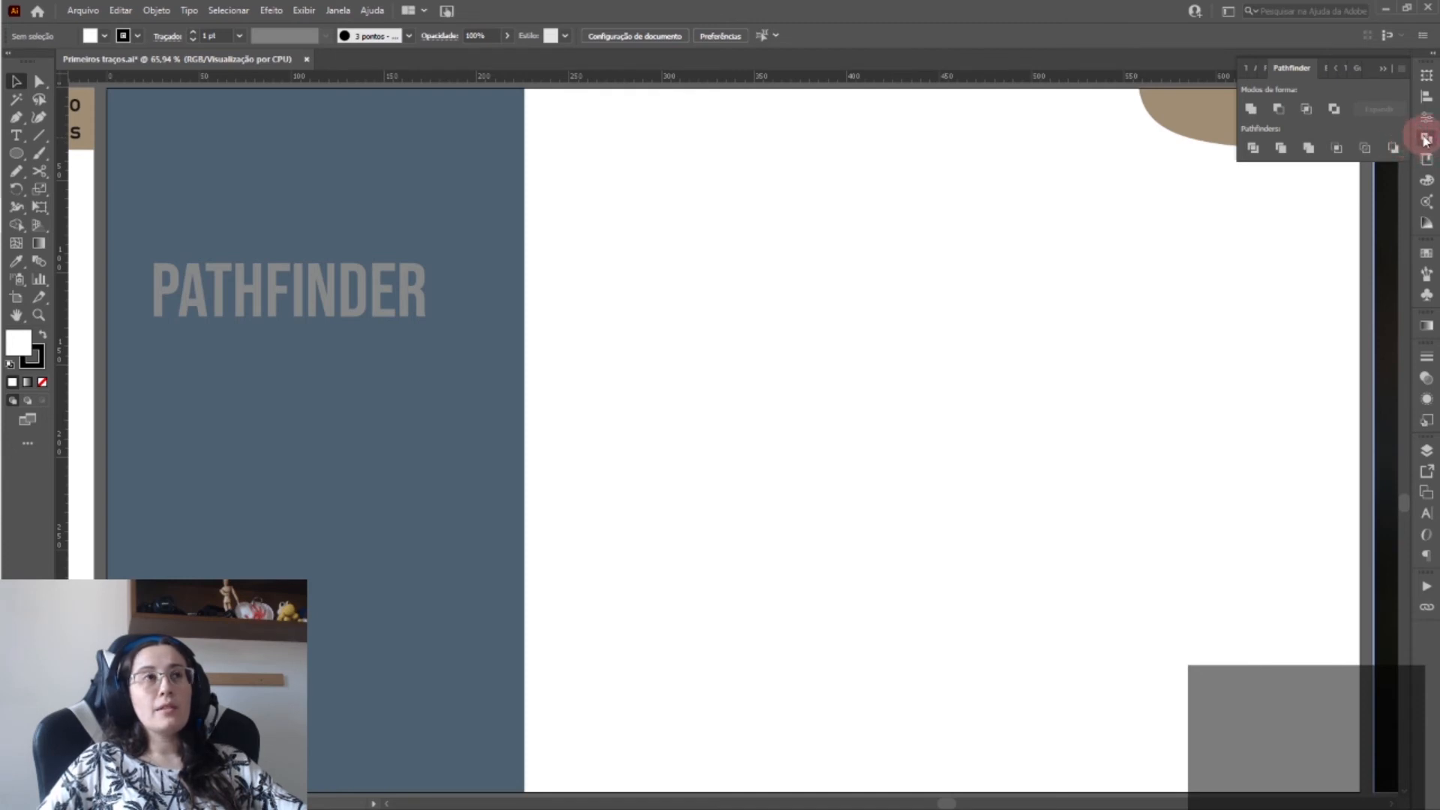
{"action": "left_click", "coordinate": [337, 11]}
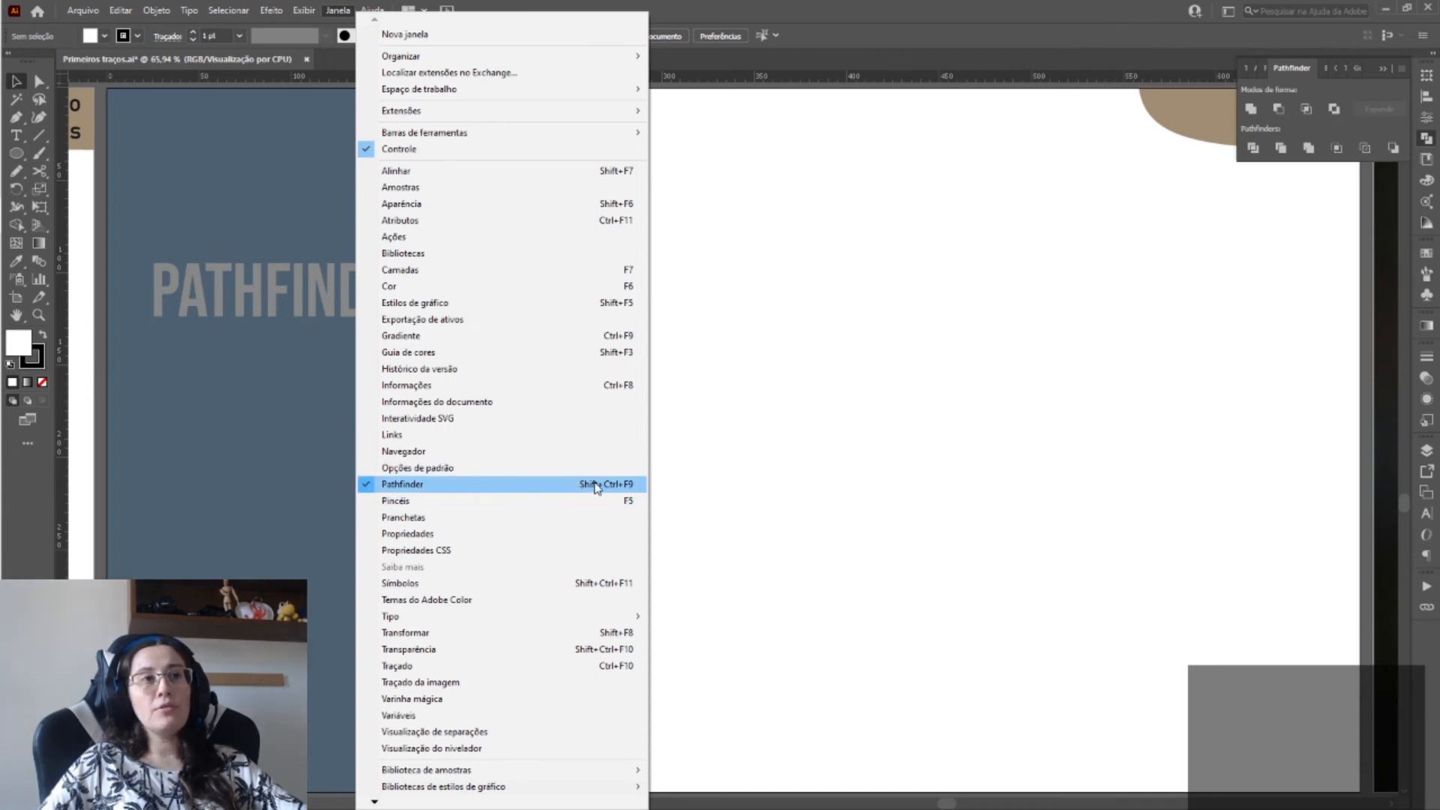
{"action": "left_click", "coordinate": [739, 415]}
- Draw a square of about 115 mm and a circle of about 131 mm overlapping the square's lower right corner
{"action": "key", "text": "m"}
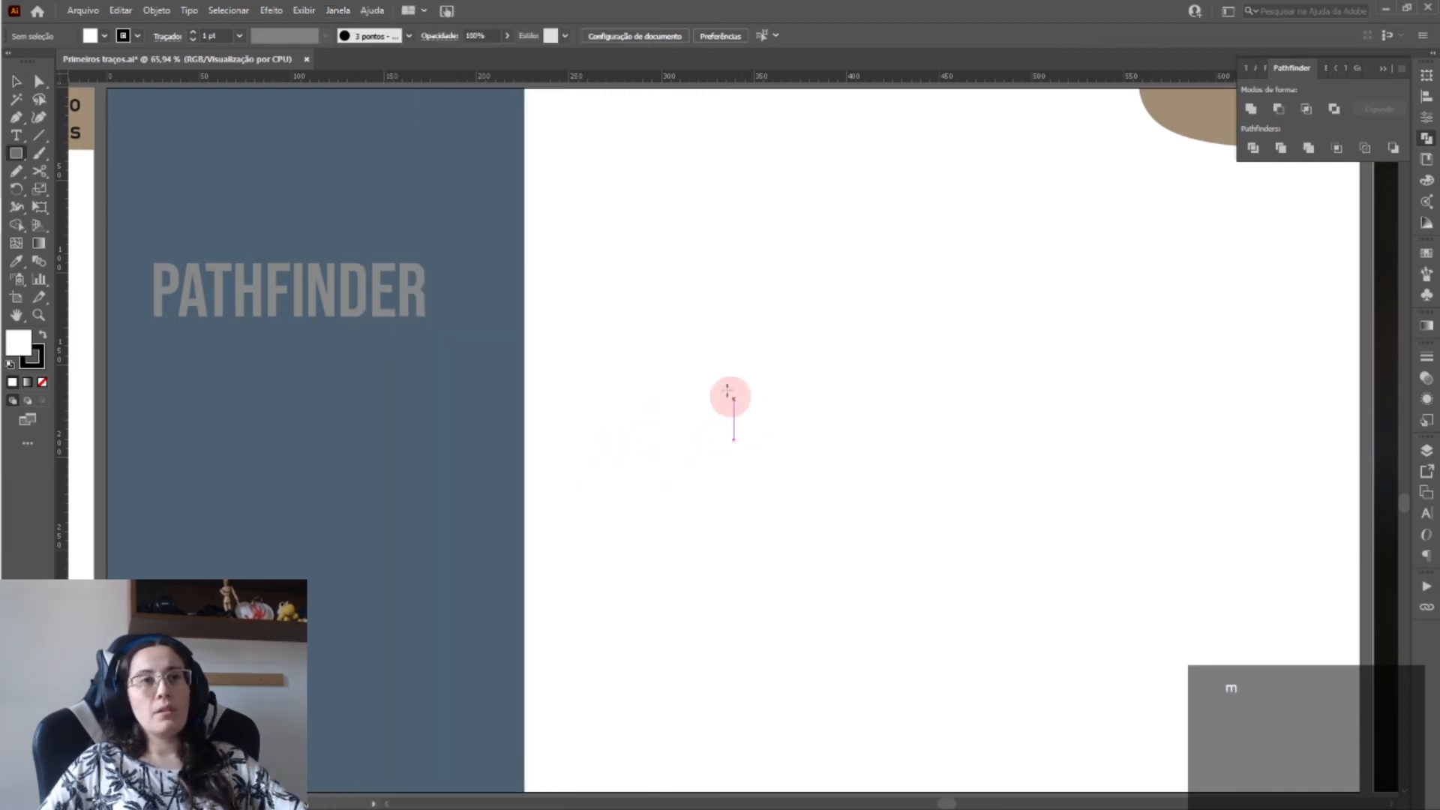
{"action": "left_click_drag", "start_coordinate": [655, 300], "coordinate": [763, 514]}
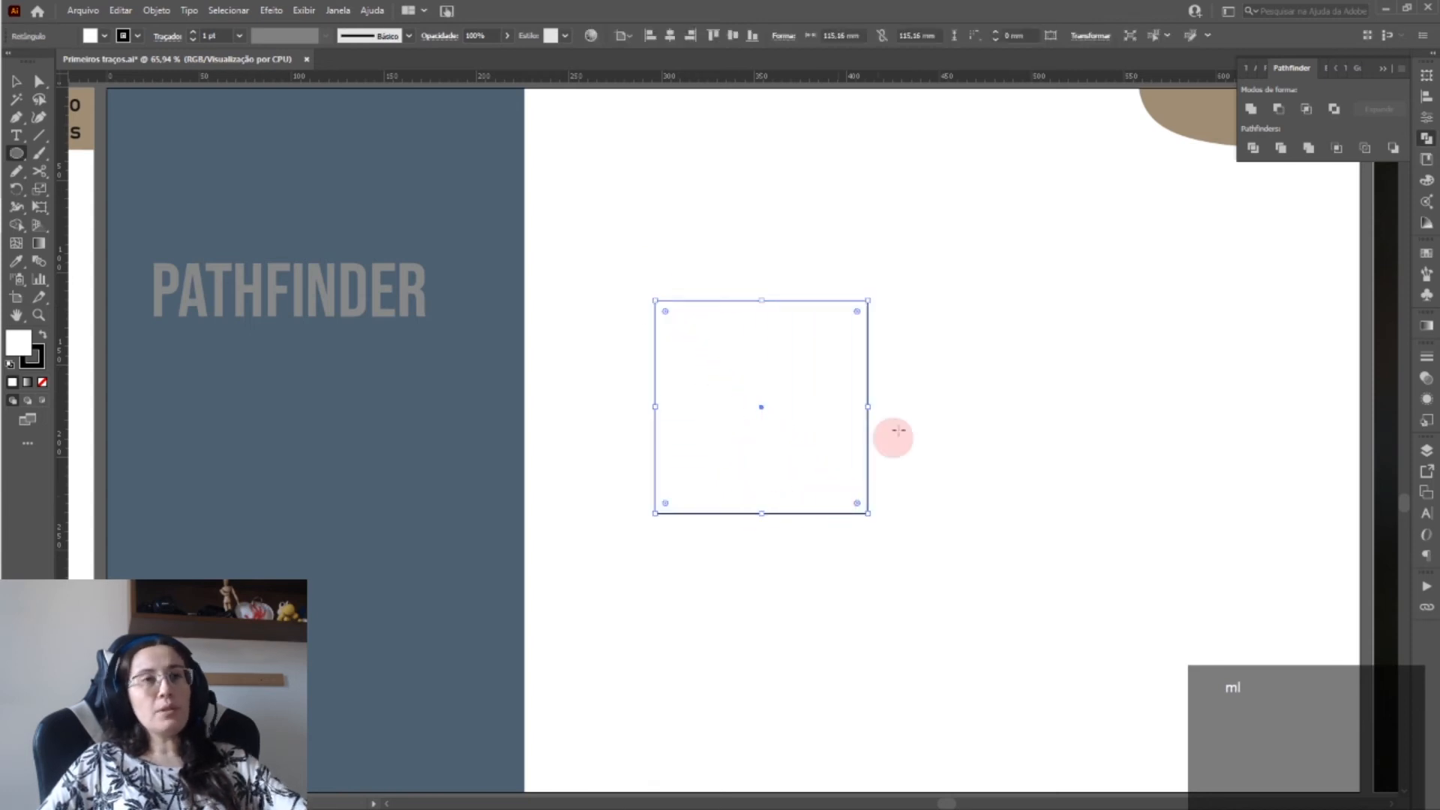
{"action": "key", "text": "l"}
{"action": "left_click_drag", "start_coordinate": [1042, 334], "coordinate": [800, 444]}
{"action": "key", "text": "v"}
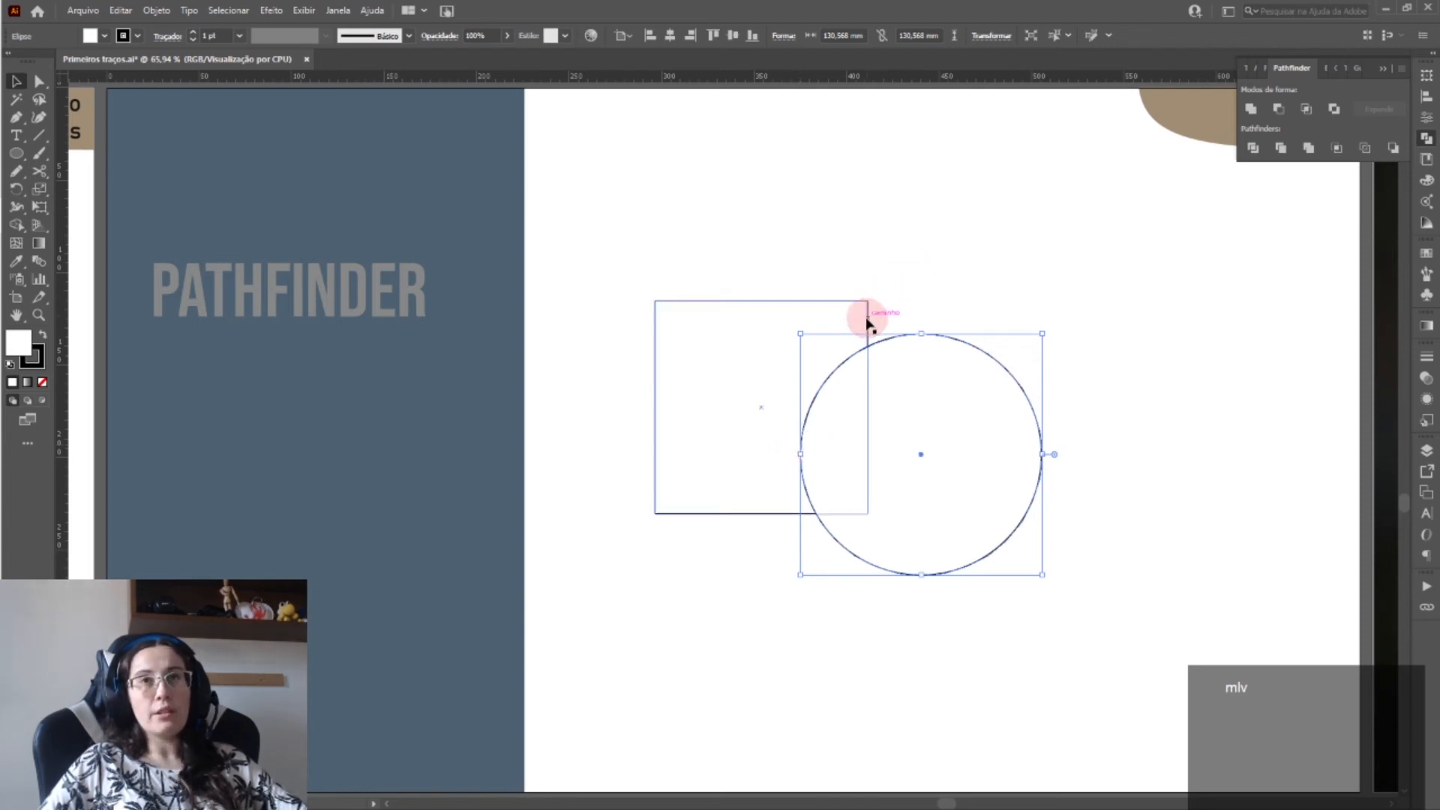
{"action": "left_click_drag", "start_coordinate": [945, 339], "coordinate": [903, 361]}
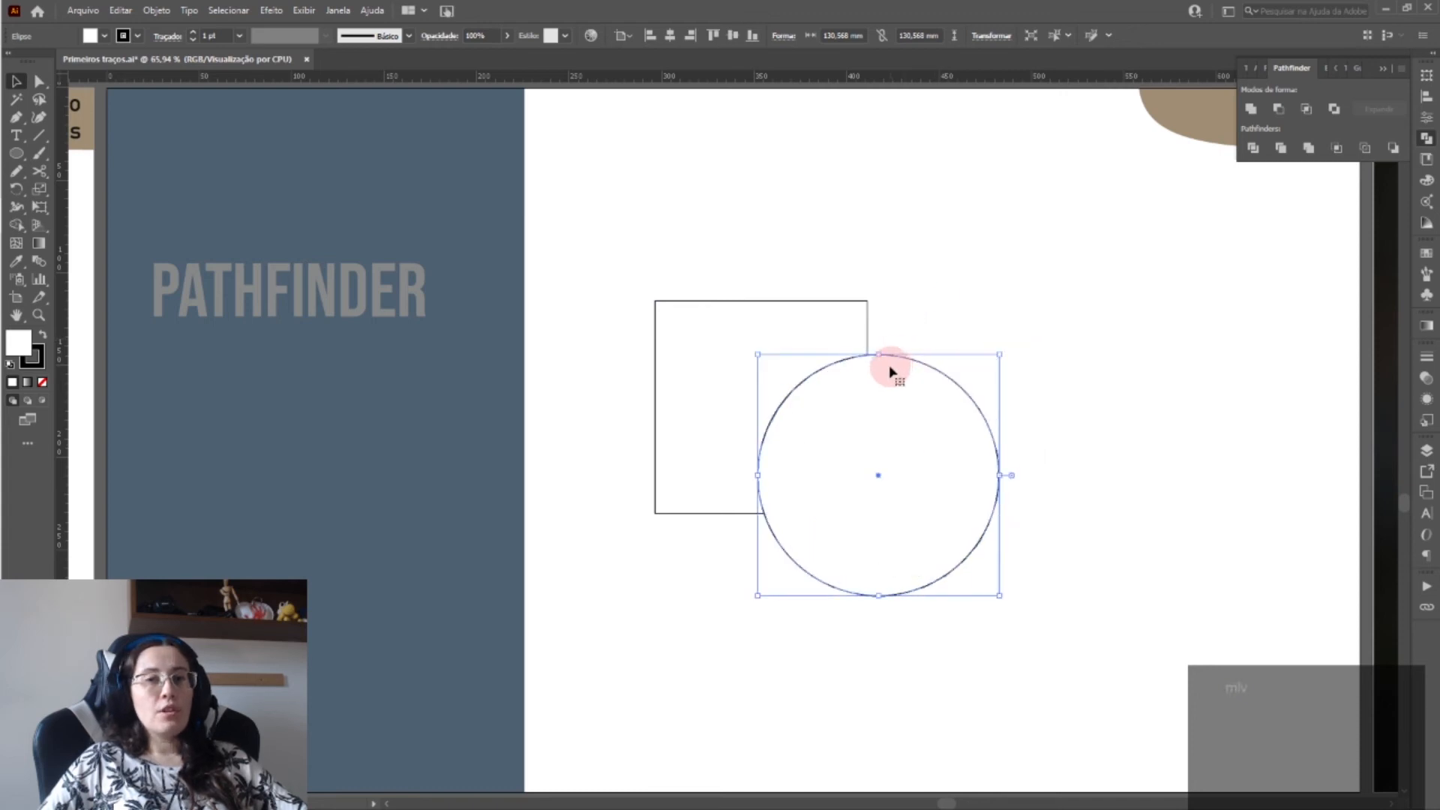
- Try uniting the overlapping square and circle with Pathfinder and undo it
{"action": "left_click_drag", "start_coordinate": [942, 312], "coordinate": [834, 386]}
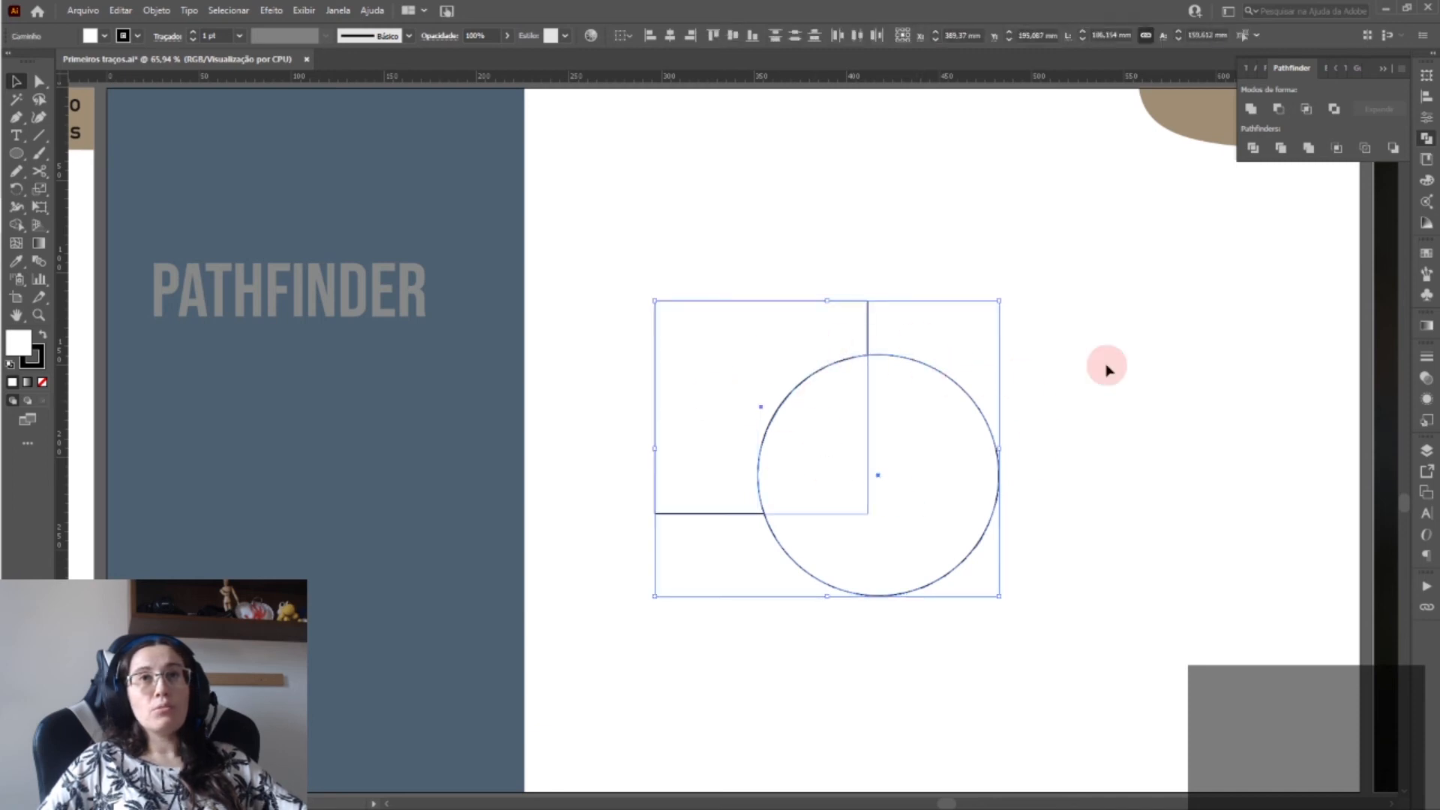
{"action": "left_click", "coordinate": [1251, 110]}
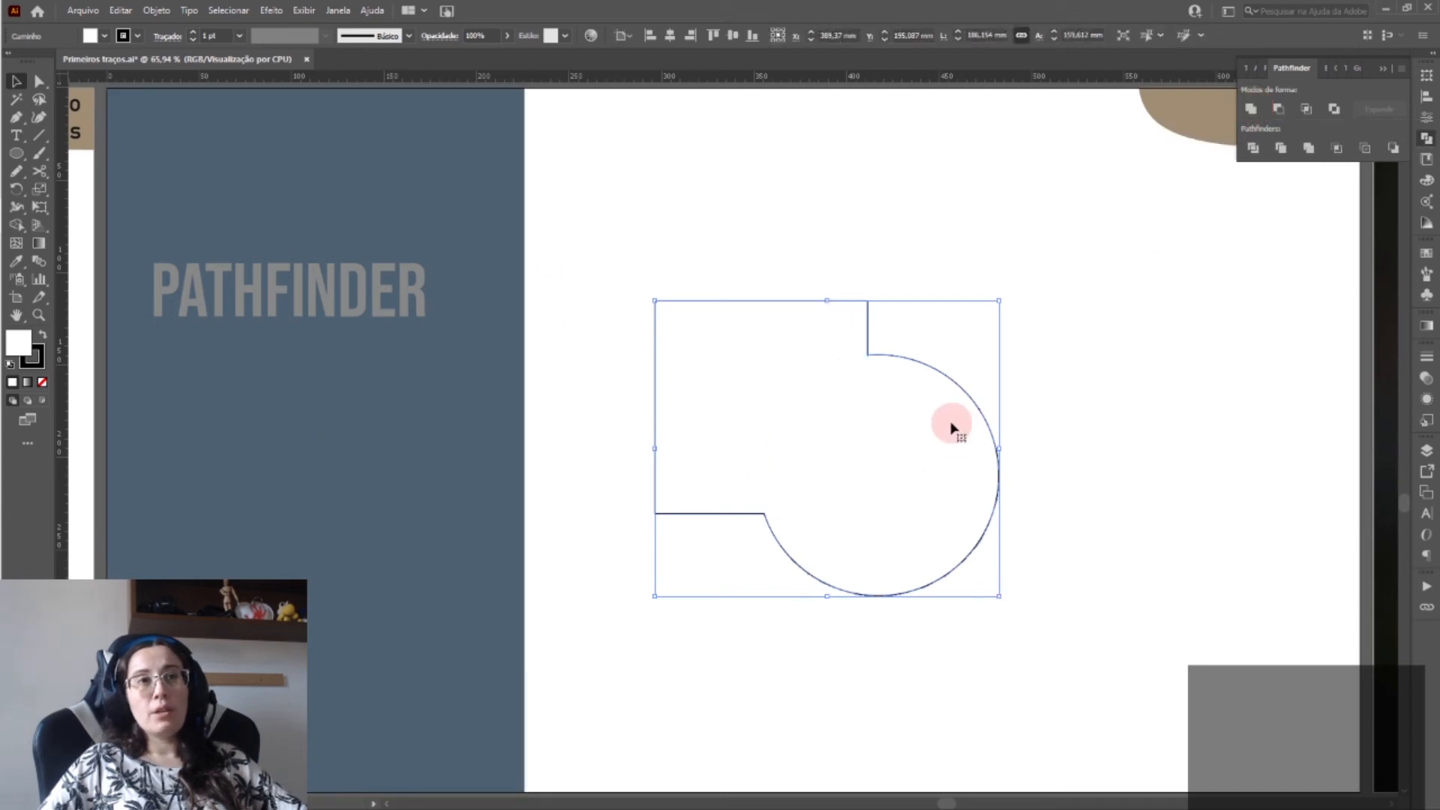
{"action": "key", "text": "ctrl+z"}
- Move the square and circle to the upper left of the white area and scale them down to about 79 × 68 mm together
{"action": "left_click_drag", "start_coordinate": [853, 360], "coordinate": [747, 171]}
{"action": "left_click_drag", "start_coordinate": [895, 405], "coordinate": [693, 235]}
{"action": "left_click", "coordinate": [825, 249]}
- Duplicate the square and circle below the original pair and unite the copy into one shape
{"action": "left_click_drag", "start_coordinate": [735, 135], "coordinate": [574, 404]}
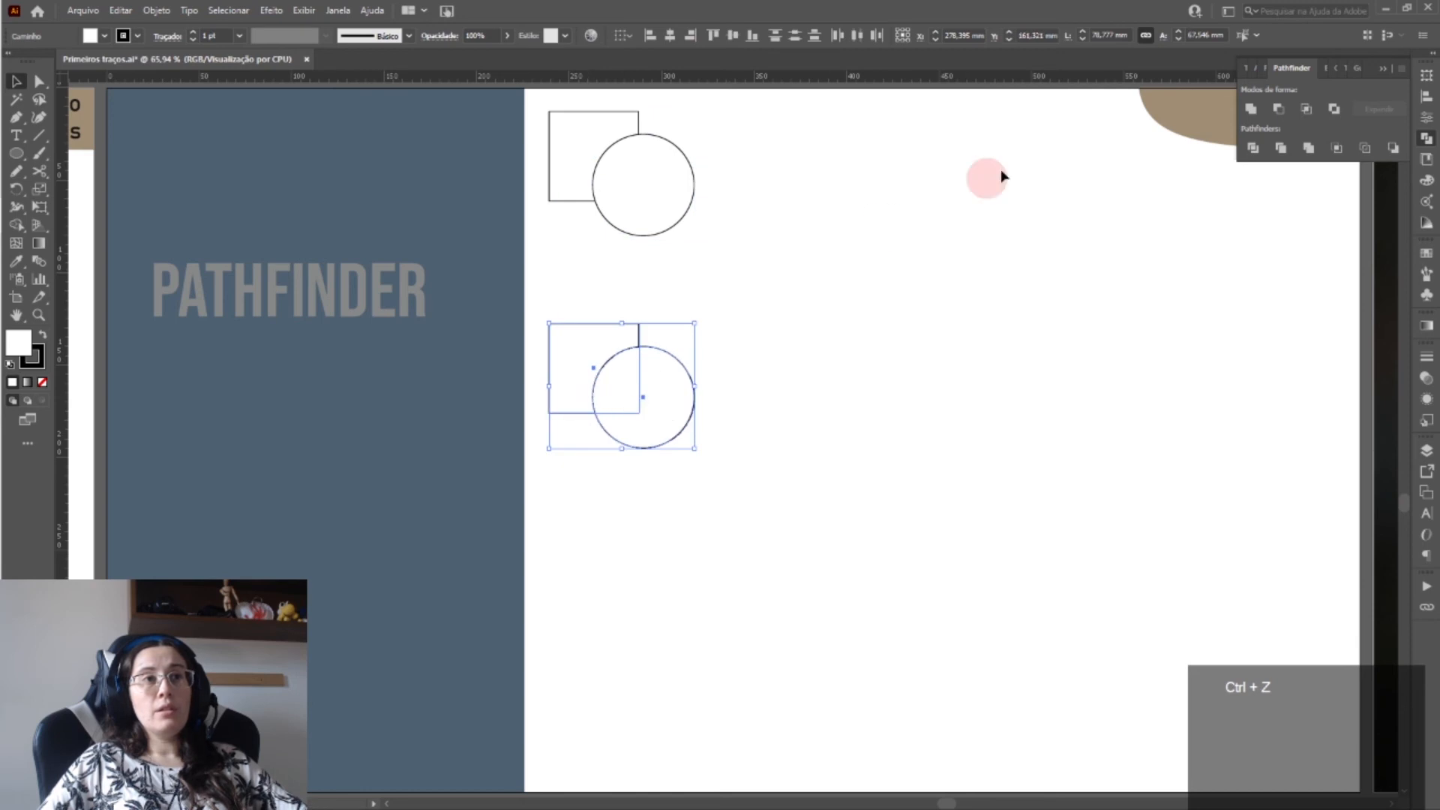
{"action": "left_click", "coordinate": [1251, 109]}
{"action": "left_click", "coordinate": [712, 369]}
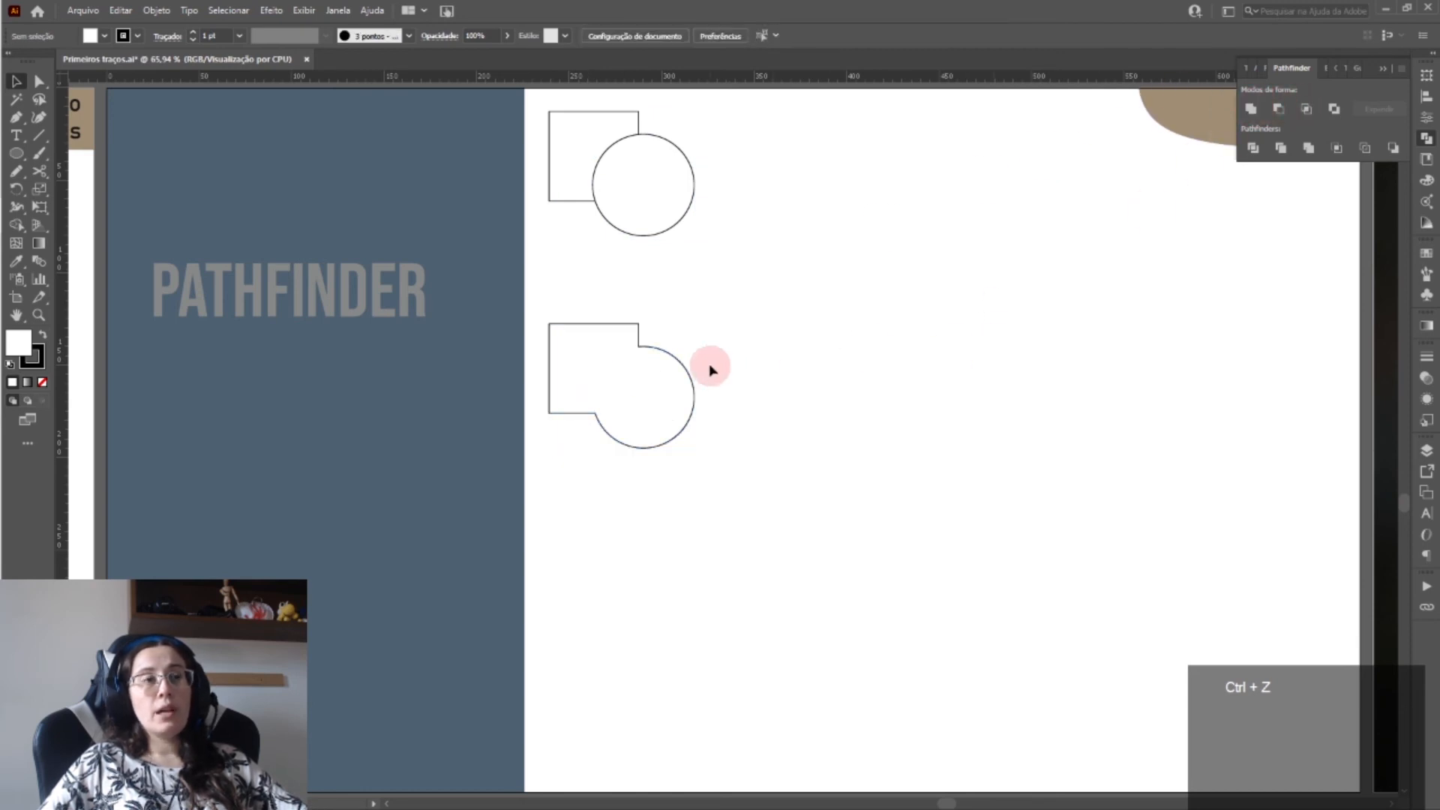
- Add two copies of the original pair right of the united shape, applying Menos frente to the first and keeping only the second's intersection
{"action": "left_click_drag", "start_coordinate": [745, 126], "coordinate": [768, 383]}
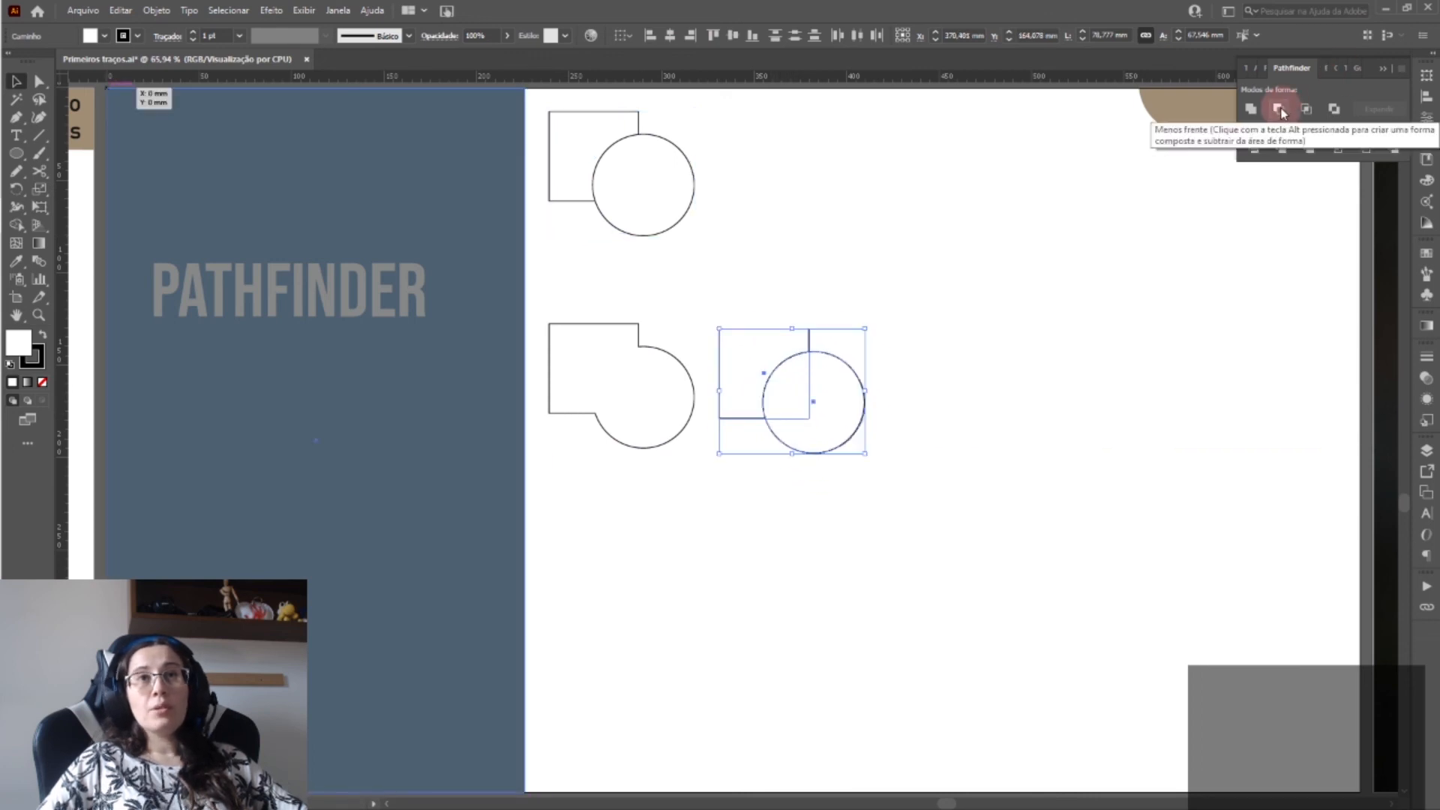
{"action": "left_click", "coordinate": [1280, 109]}
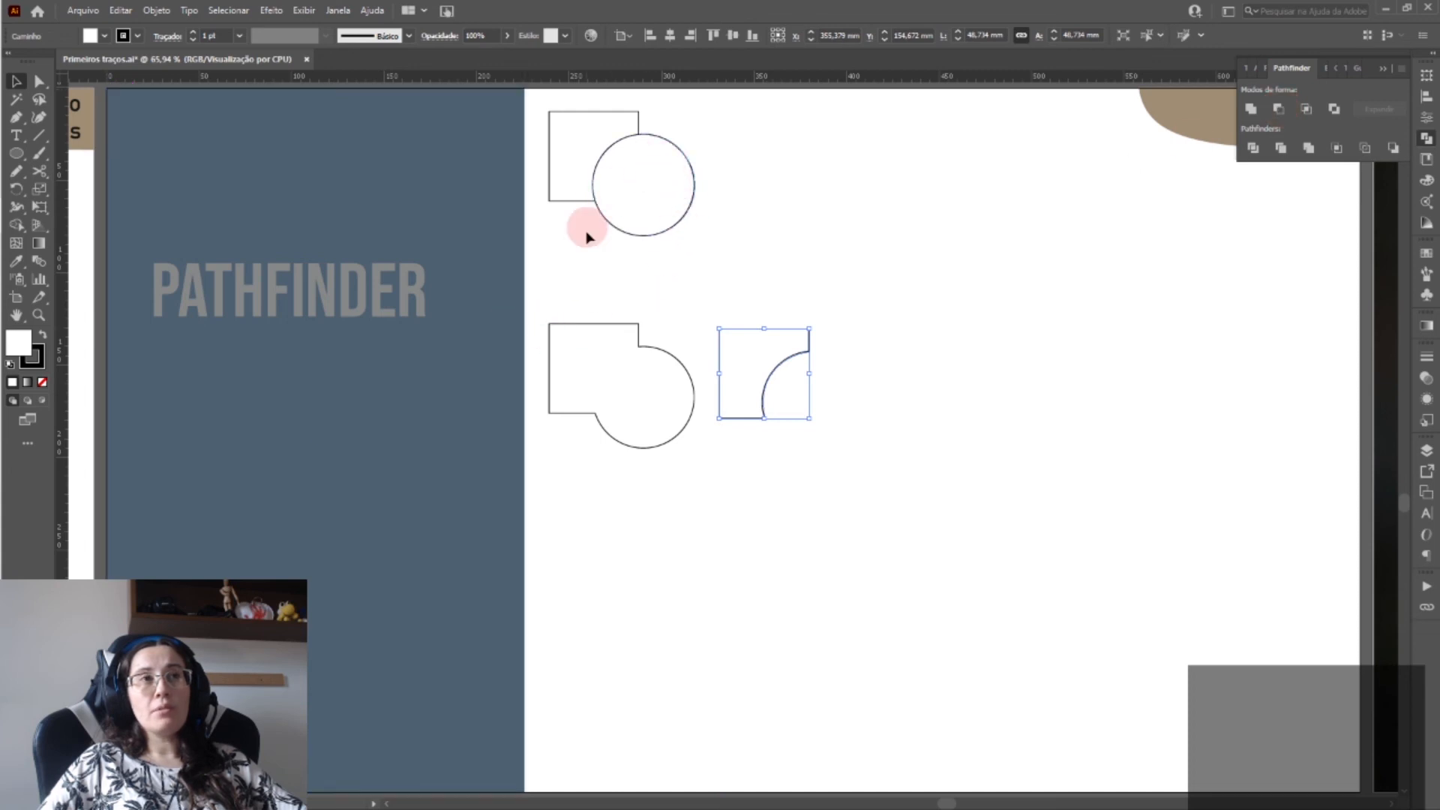
{"action": "left_click_drag", "start_coordinate": [727, 124], "coordinate": [905, 398]}
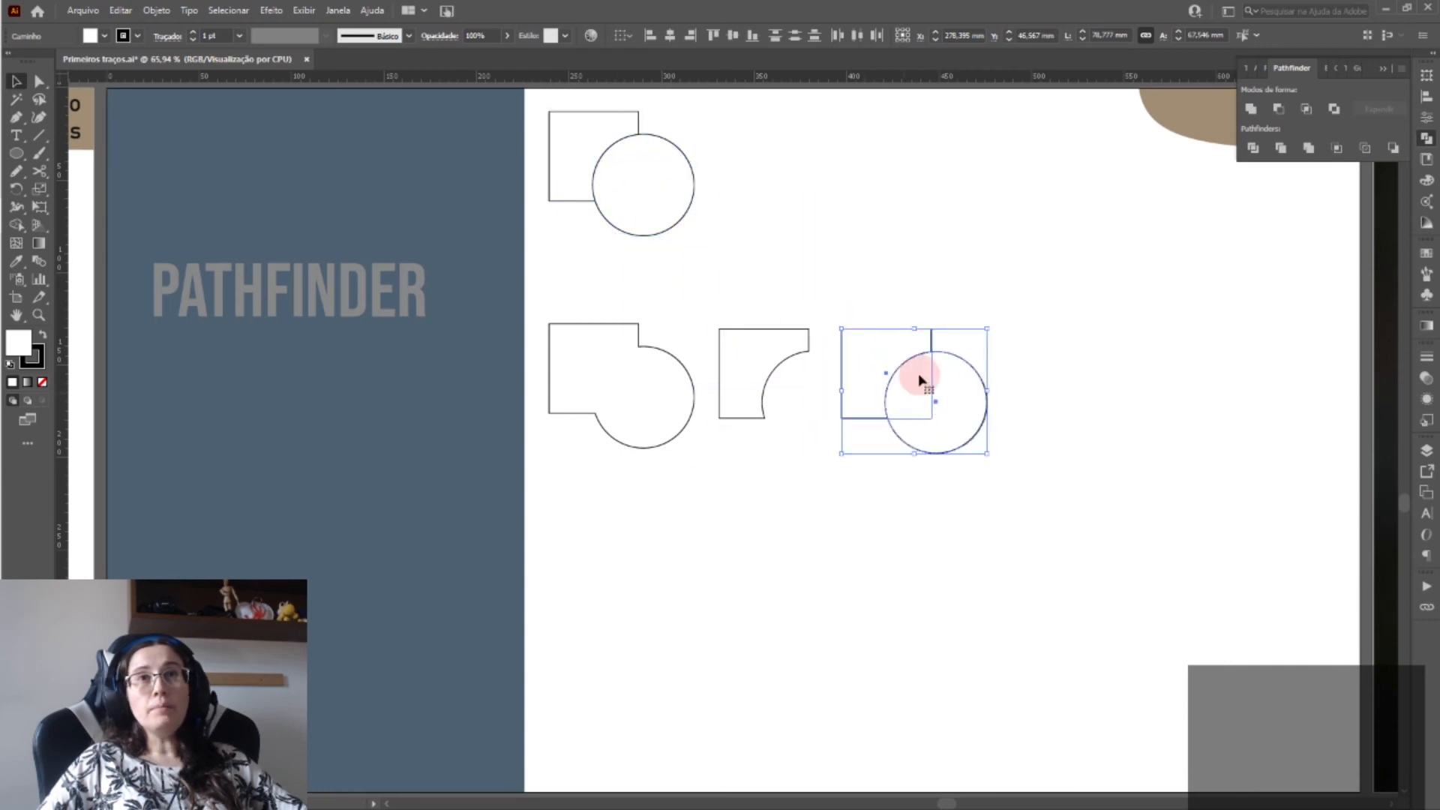
{"action": "left_click", "coordinate": [1307, 109]}
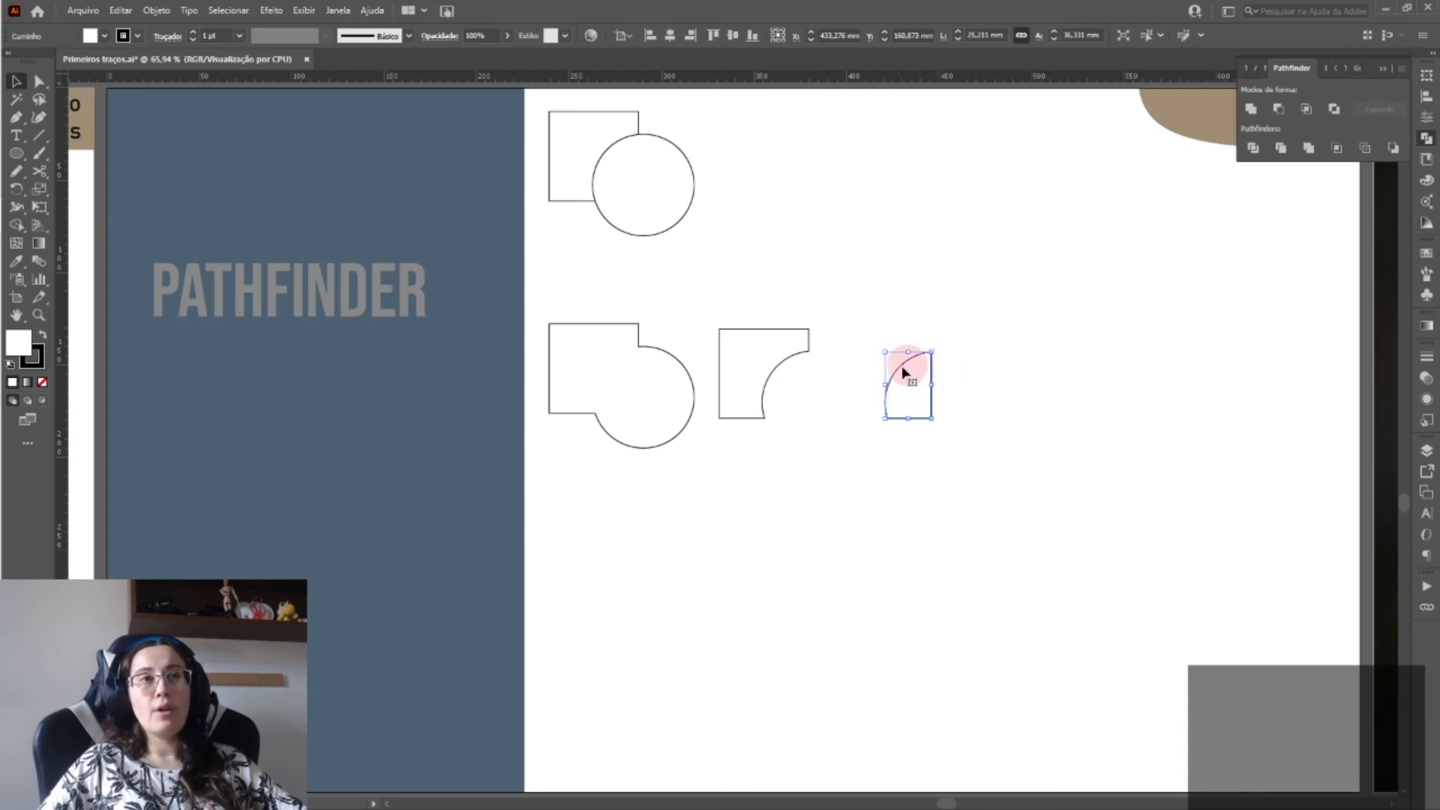
- Duplicate the original pair to the right end of the row and exclude the overlapping area of the copy
{"action": "left_click_drag", "start_coordinate": [721, 114], "coordinate": [554, 213]}
{"action": "left_click_drag", "start_coordinate": [610, 189], "coordinate": [1054, 405]}
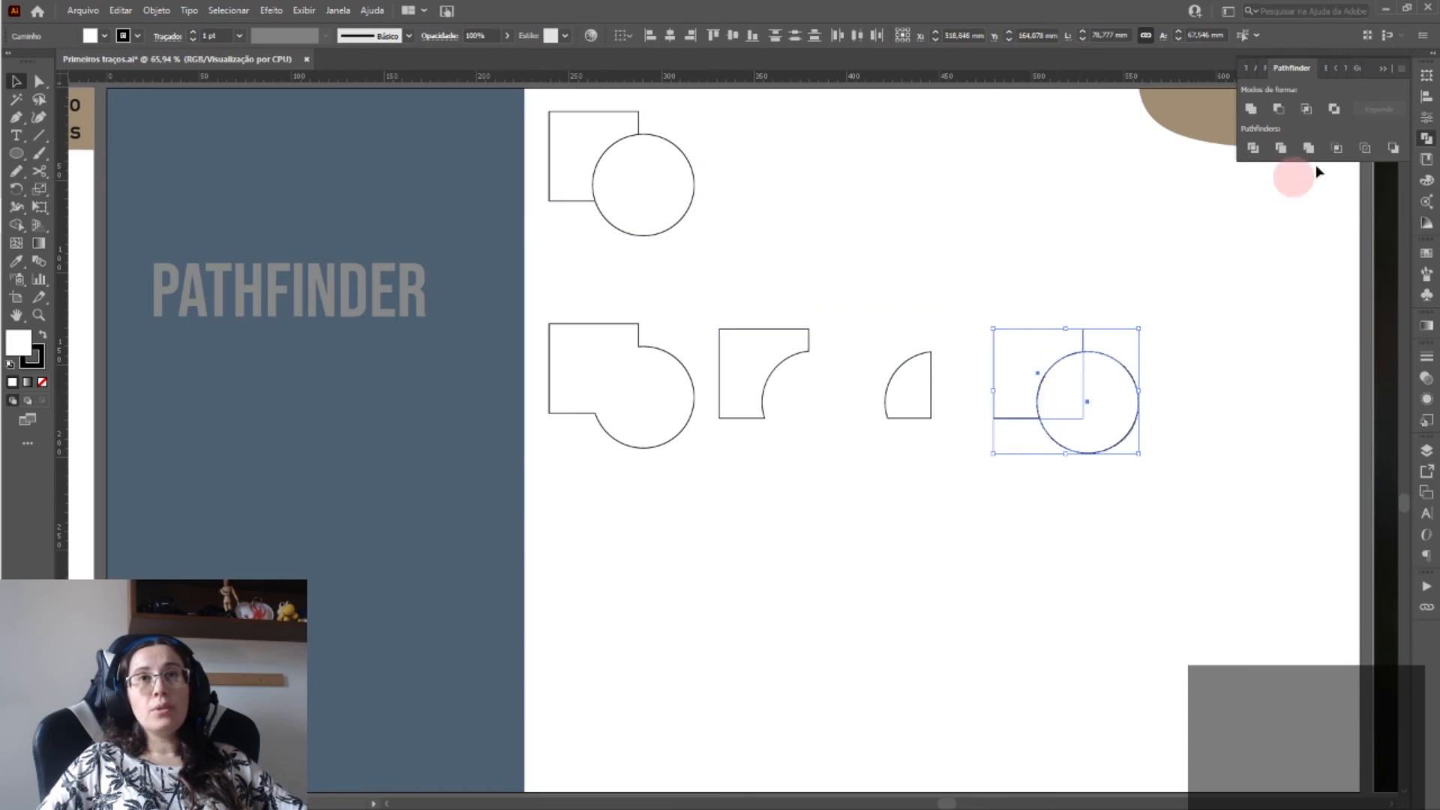
{"action": "left_click", "coordinate": [1335, 111]}
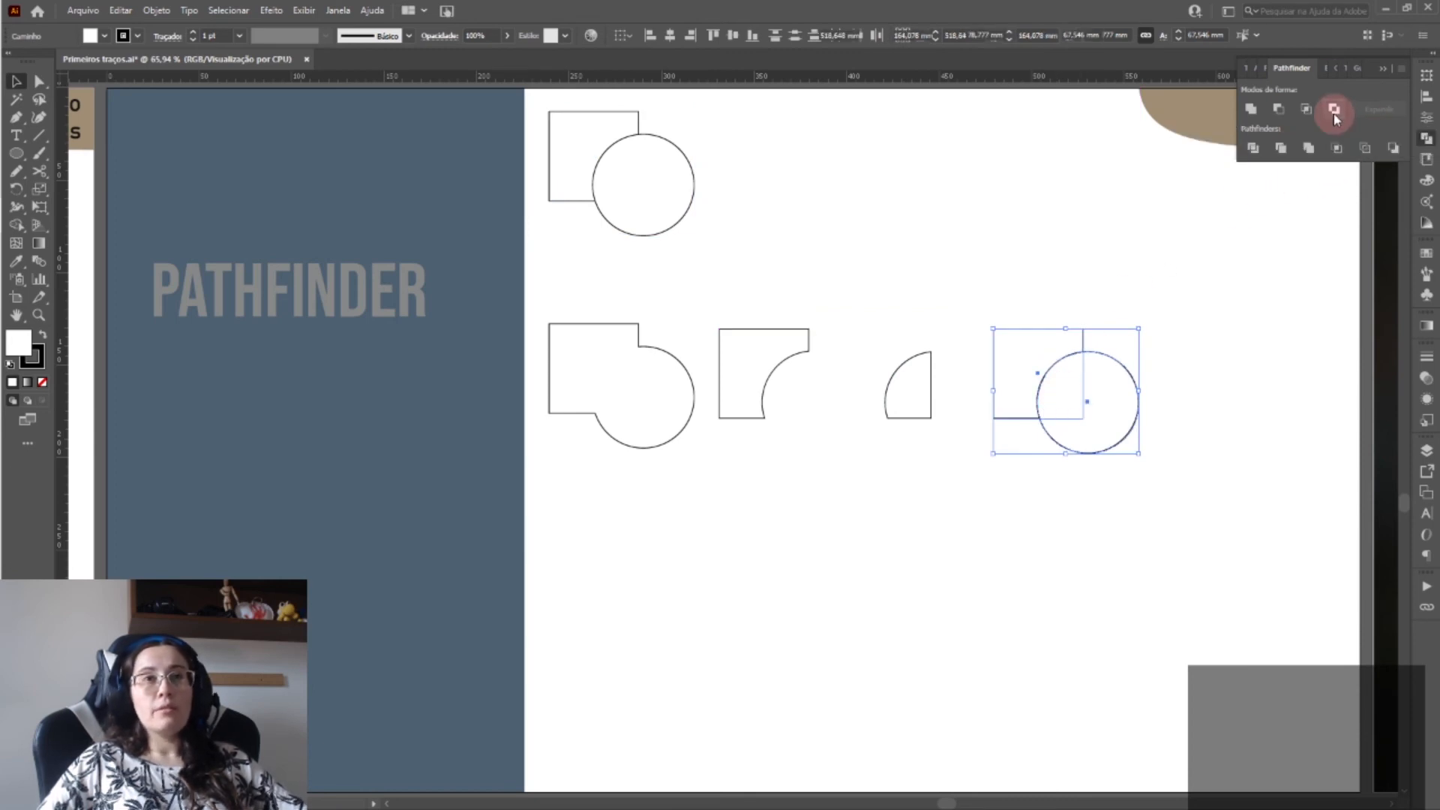
{"action": "left_click", "coordinate": [1159, 391]}
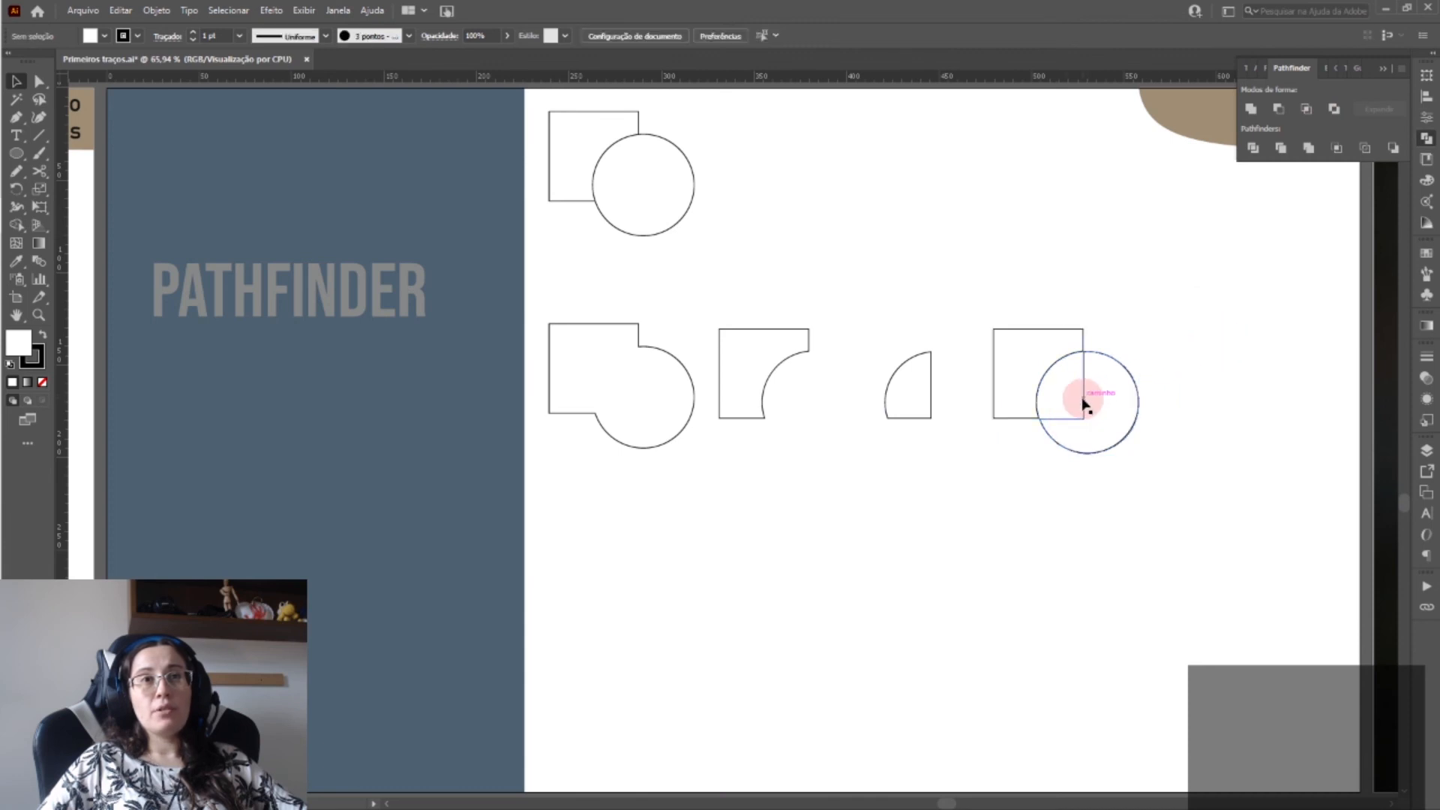
- Fill the shape with the excluded overlap in red and clear the selection
{"action": "left_click", "coordinate": [1084, 404]}
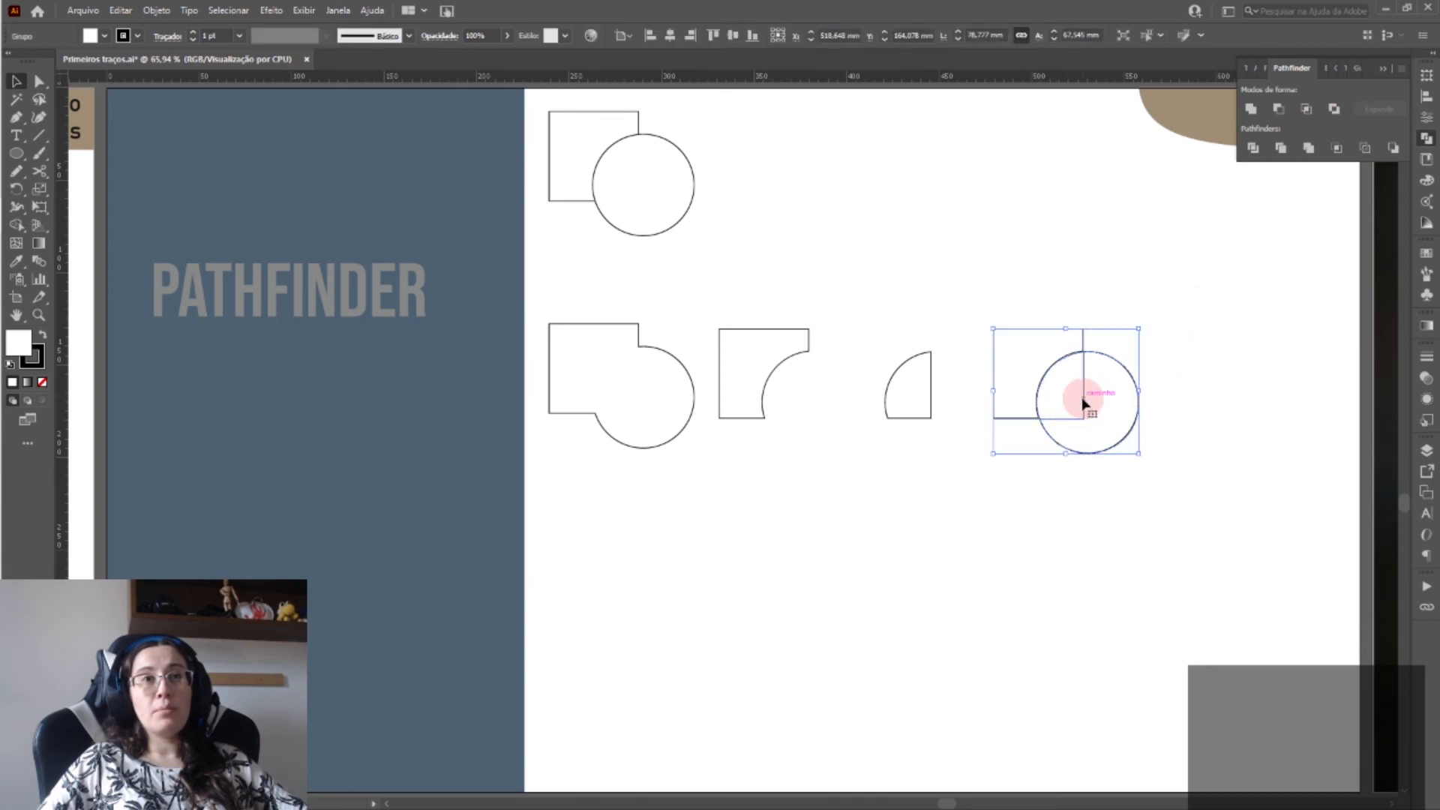
{"action": "double_click", "coordinate": [21, 348]}
{"action": "left_click_drag", "start_coordinate": [879, 354], "coordinate": [859, 338]}
{"action": "left_click", "coordinate": [1084, 320]}
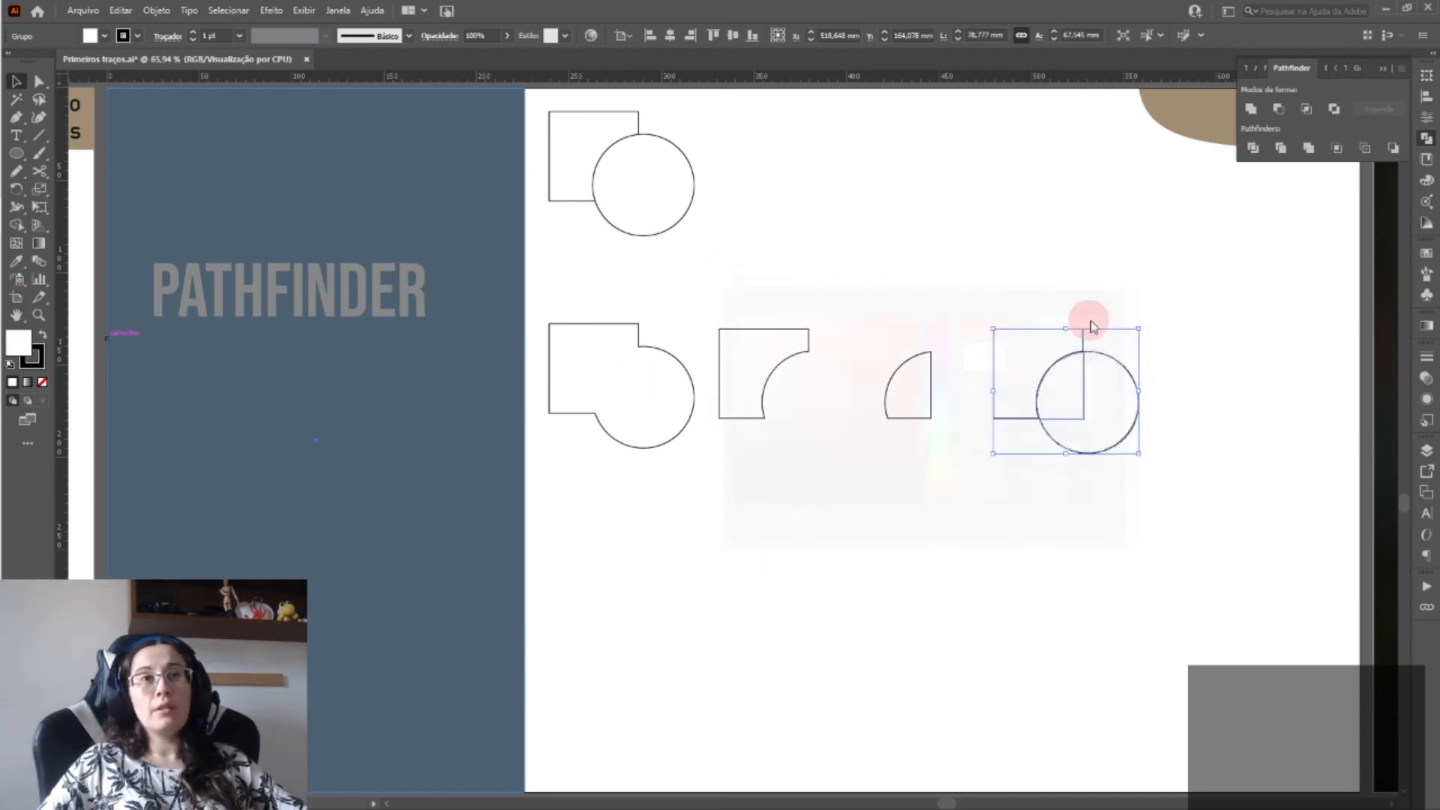
{"action": "left_click", "coordinate": [1210, 397]}
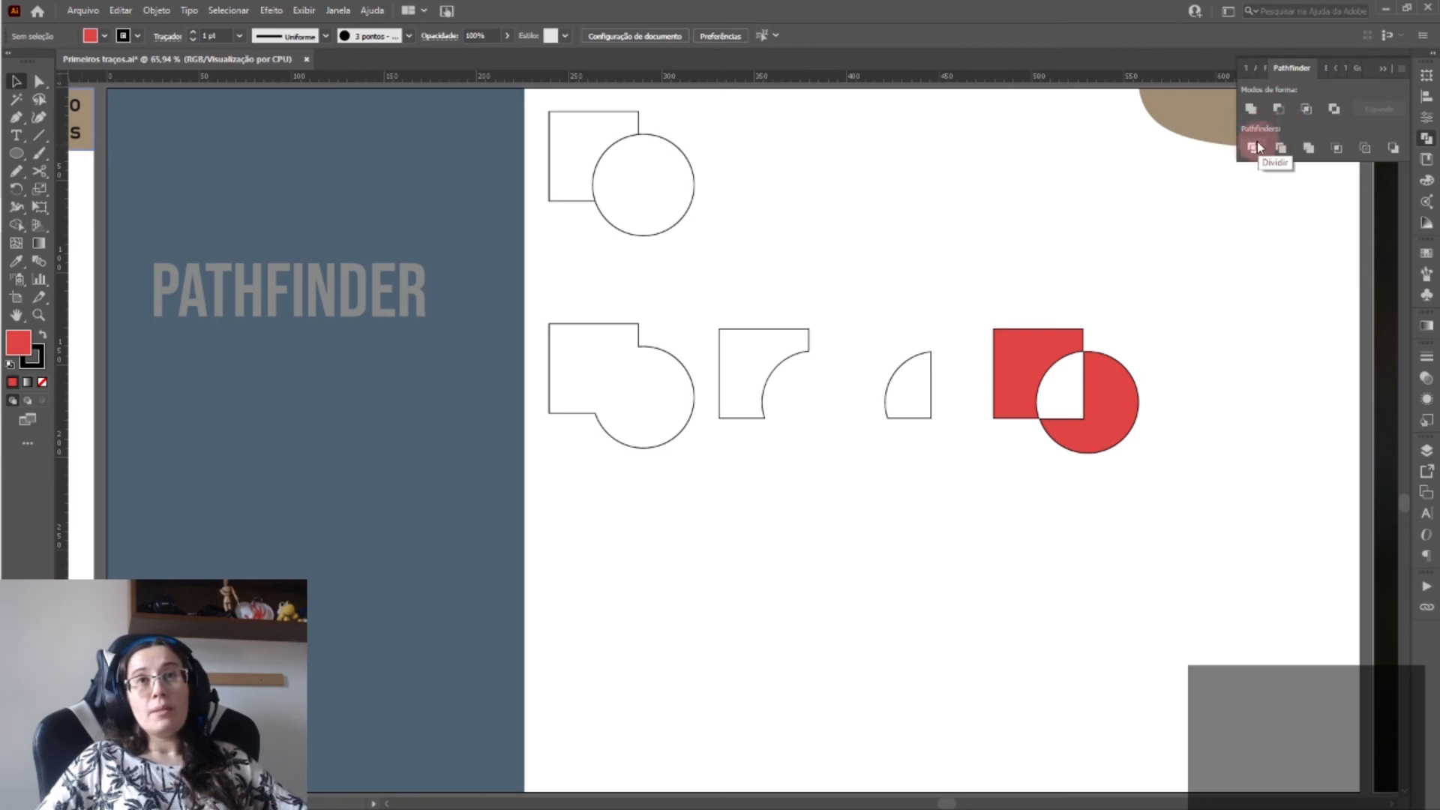
- Duplicate the original pair below the united shape, apply Dividir to the copy and ungroup the pieces
{"action": "left_click_drag", "start_coordinate": [797, 129], "coordinate": [589, 593]}
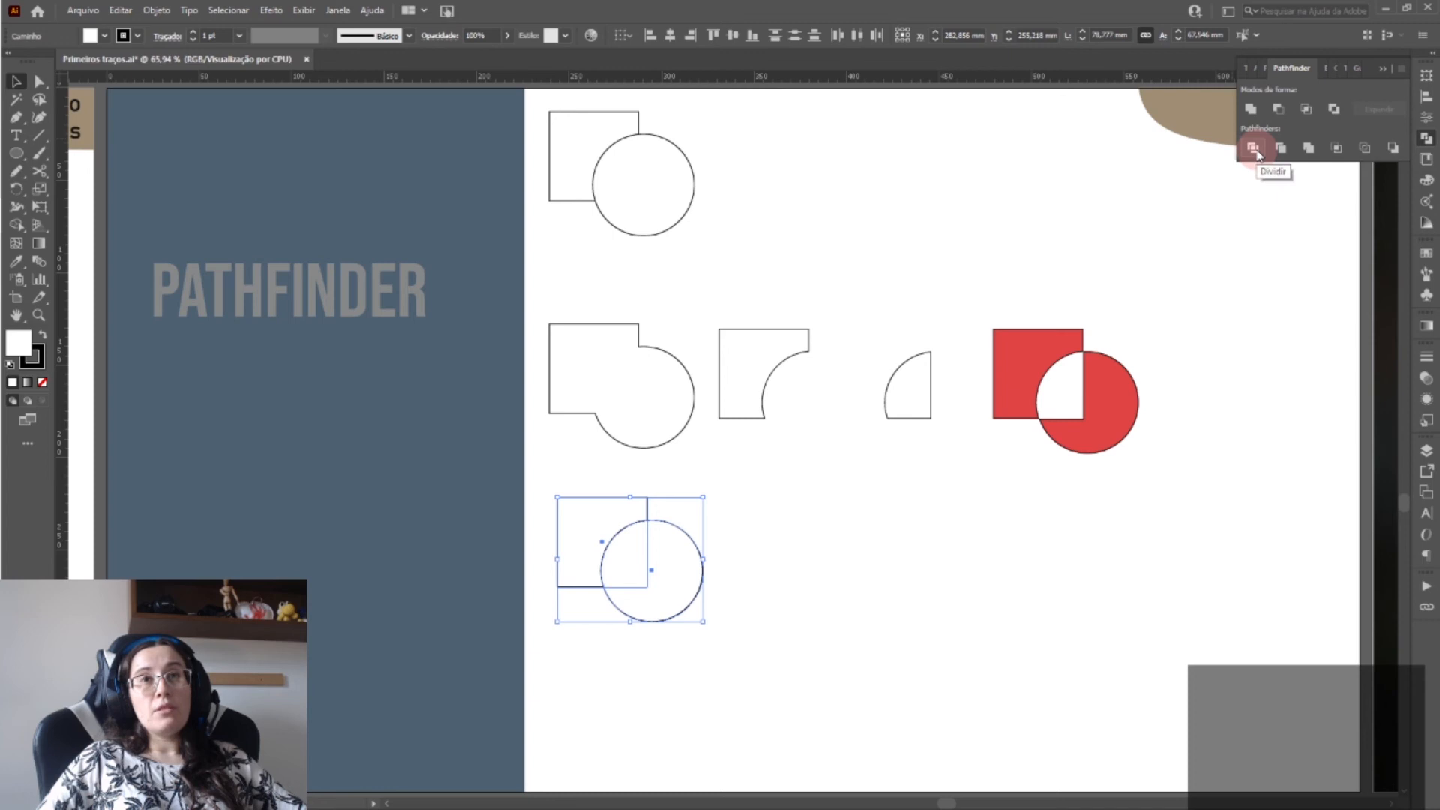
{"action": "left_click", "coordinate": [1253, 148]}
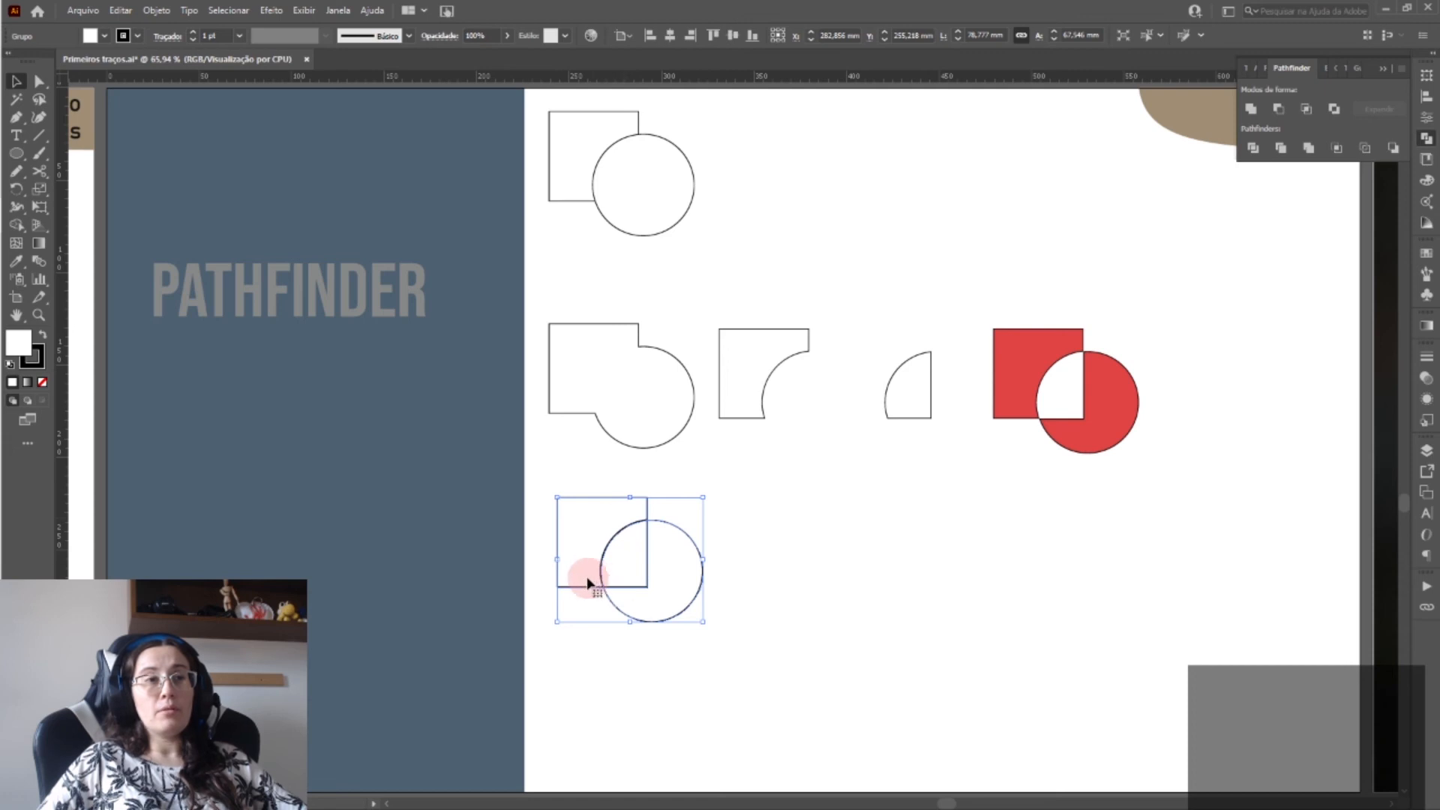
{"action": "right_click", "coordinate": [645, 525]}
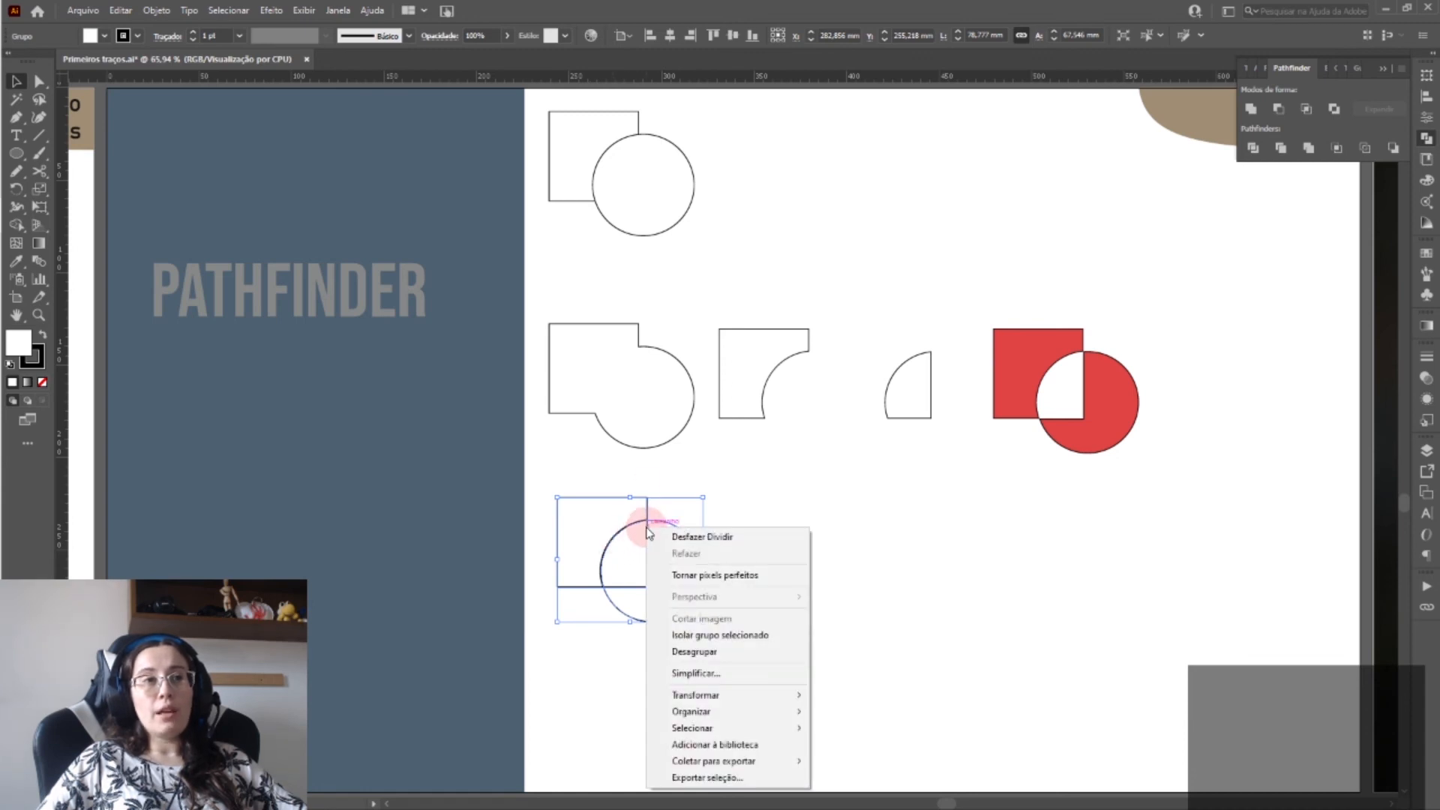
{"action": "left_click", "coordinate": [714, 653]}
{"action": "left_click", "coordinate": [659, 537]}
- Move the cut square piece up and left and the cut circle piece down and right, separating them from the overlap piece
{"action": "left_click_drag", "start_coordinate": [630, 501], "coordinate": [613, 479]}
{"action": "left_click_drag", "start_coordinate": [702, 567], "coordinate": [743, 583]}
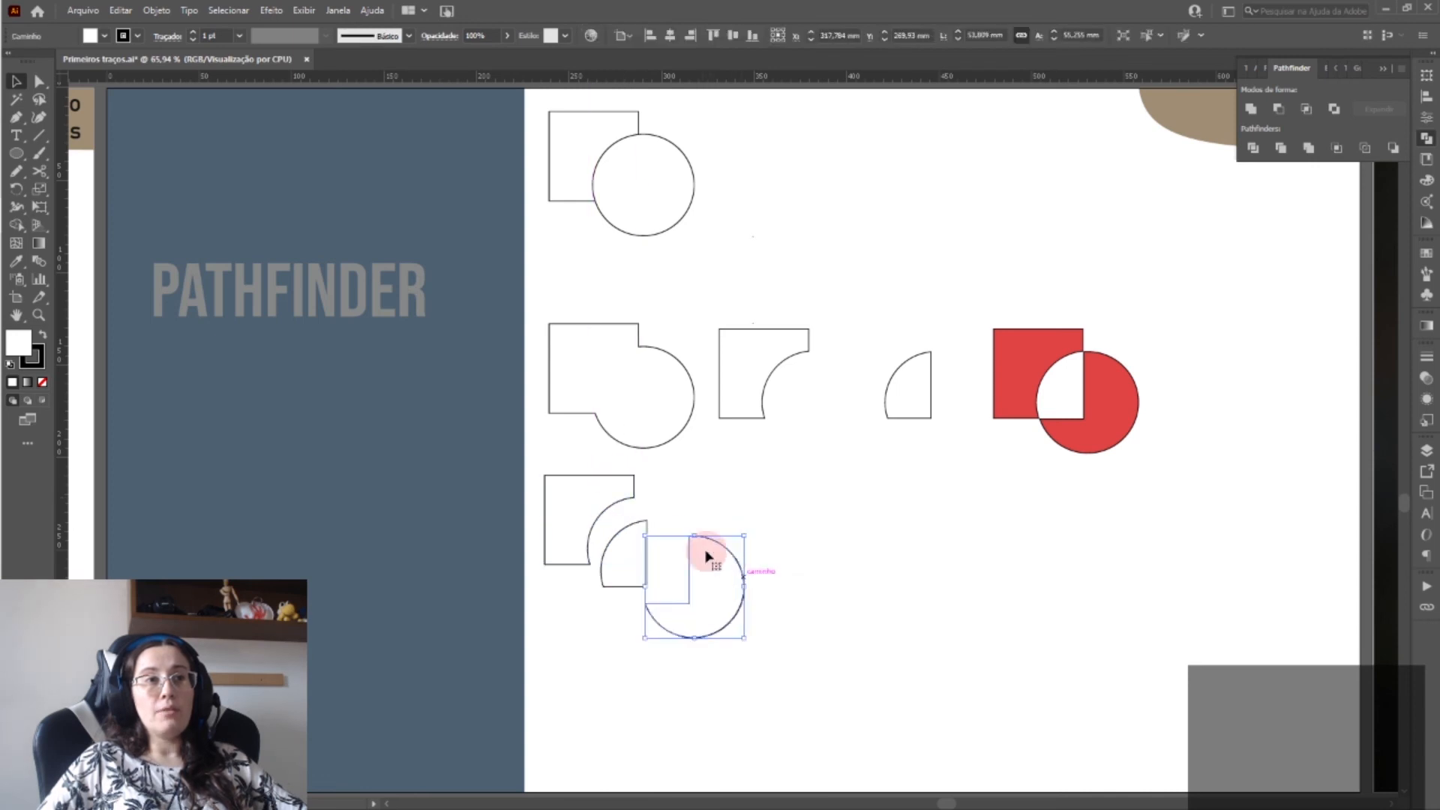
{"action": "left_click", "coordinate": [669, 495]}
{"action": "left_click", "coordinate": [722, 572]}
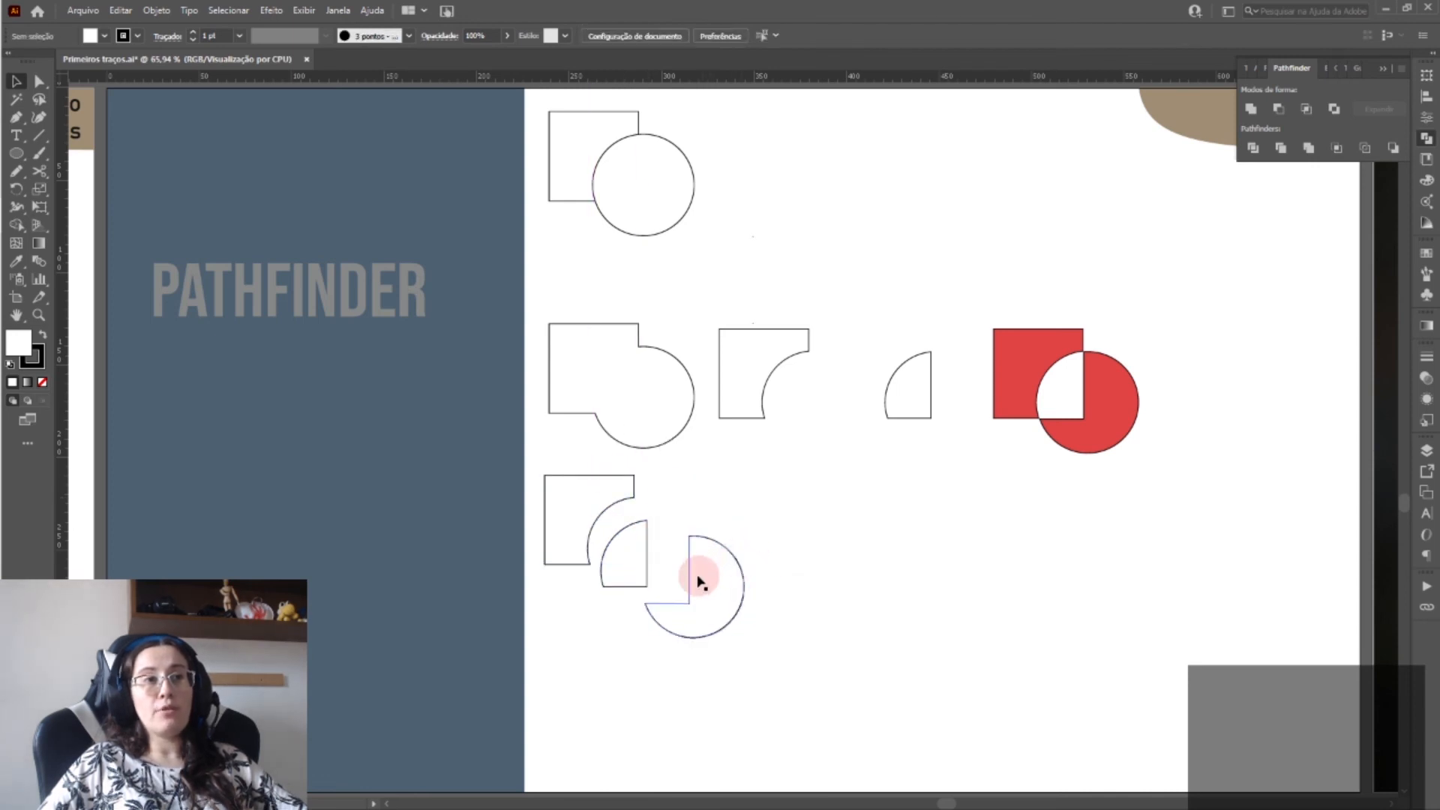
{"action": "left_click_drag", "start_coordinate": [691, 584], "coordinate": [670, 594]}
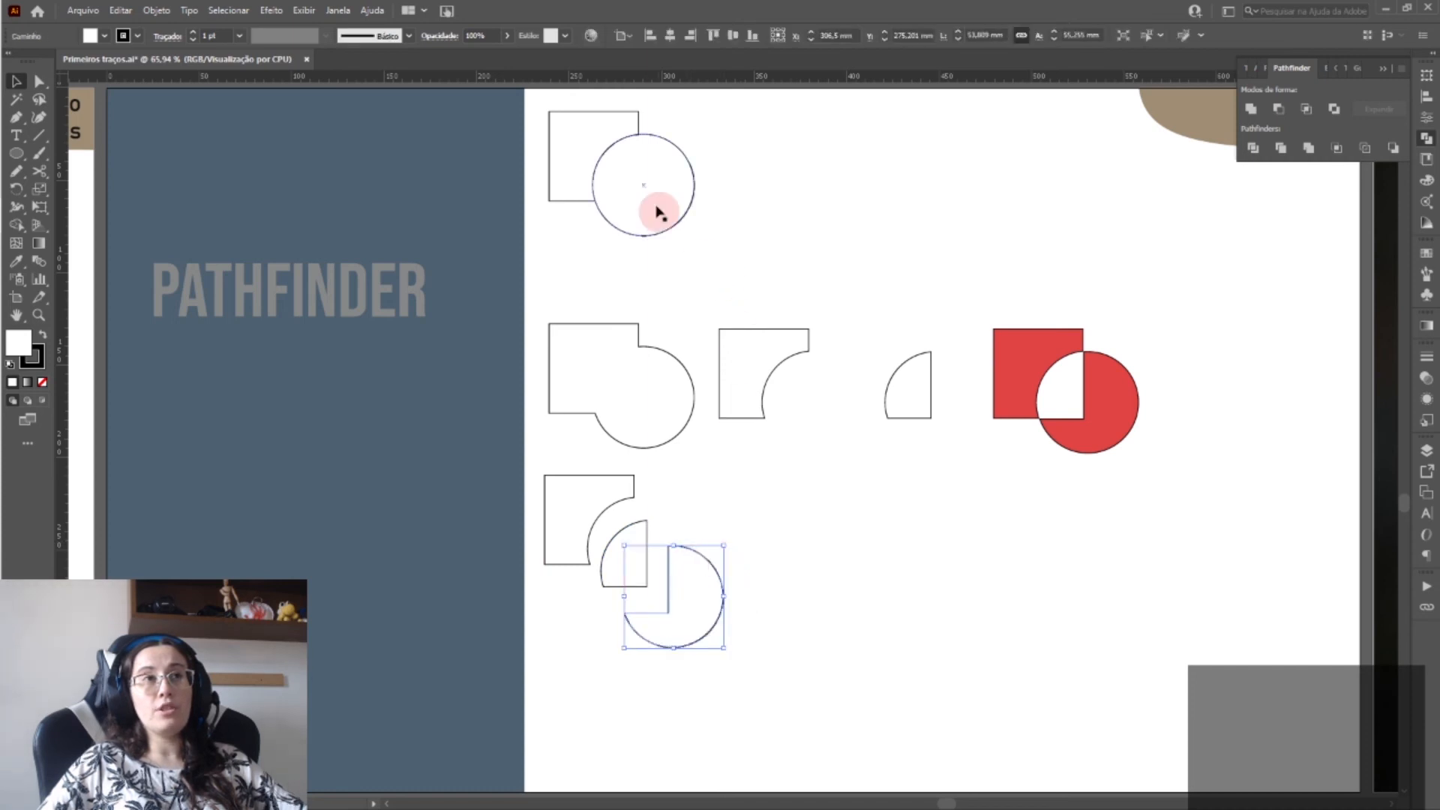
- Duplicate the original pair right of the divided pieces and trim the copy with Pathfinder
{"action": "mouse_move", "coordinate": [630, 166]}
{"action": "left_mouse_down"}
{"action": "mouse_move", "coordinate": [793, 482]}
{"action": "mouse_move", "coordinate": [810, 579]}
{"action": "mouse_move", "coordinate": [794, 584]}
{"action": "left_mouse_up"}
{"action": "left_click", "coordinate": [1285, 160]}
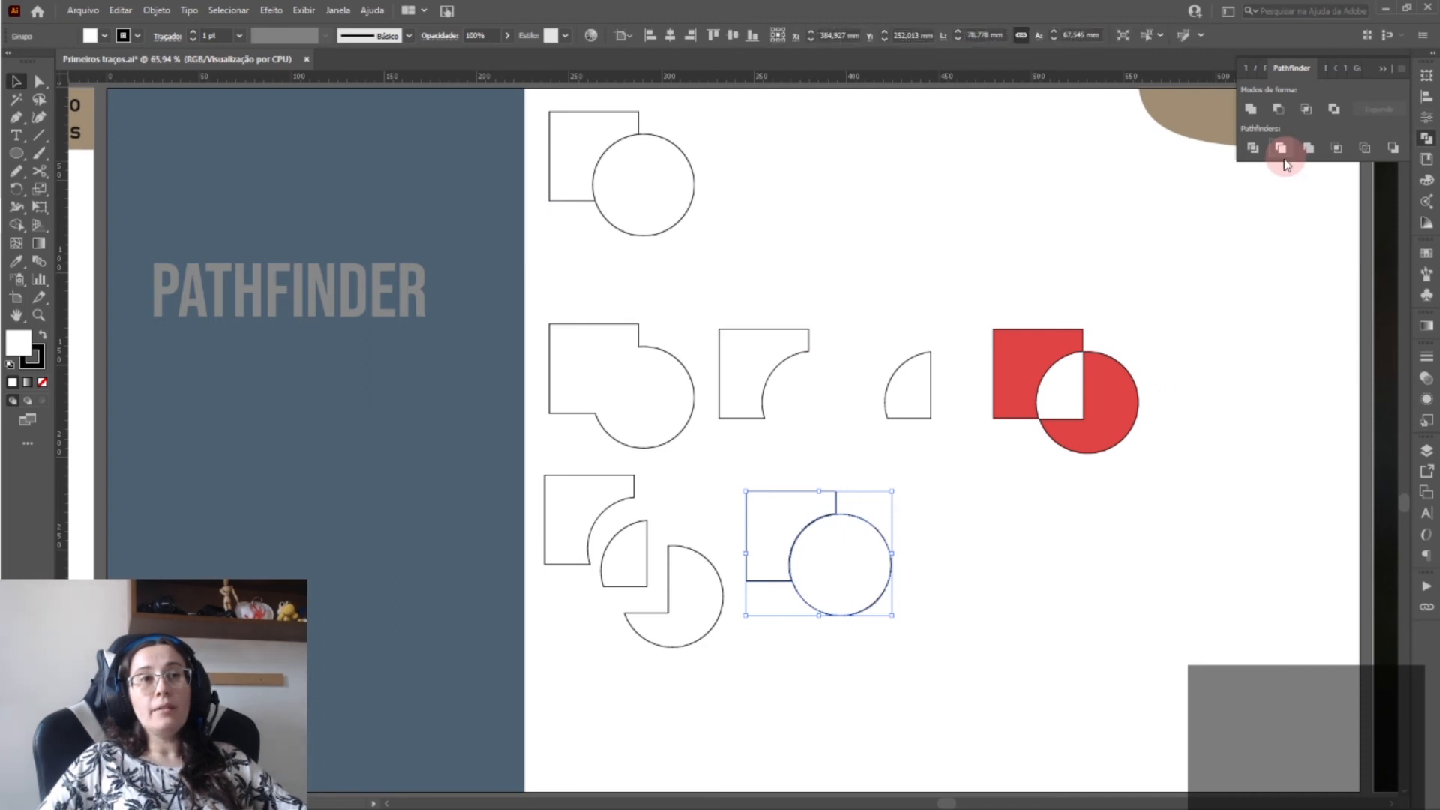
{"action": "left_click", "coordinate": [1051, 553]}
{"action": "left_click_drag", "start_coordinate": [881, 536], "coordinate": [896, 548]}
{"action": "key", "text": "ctrl+z"}
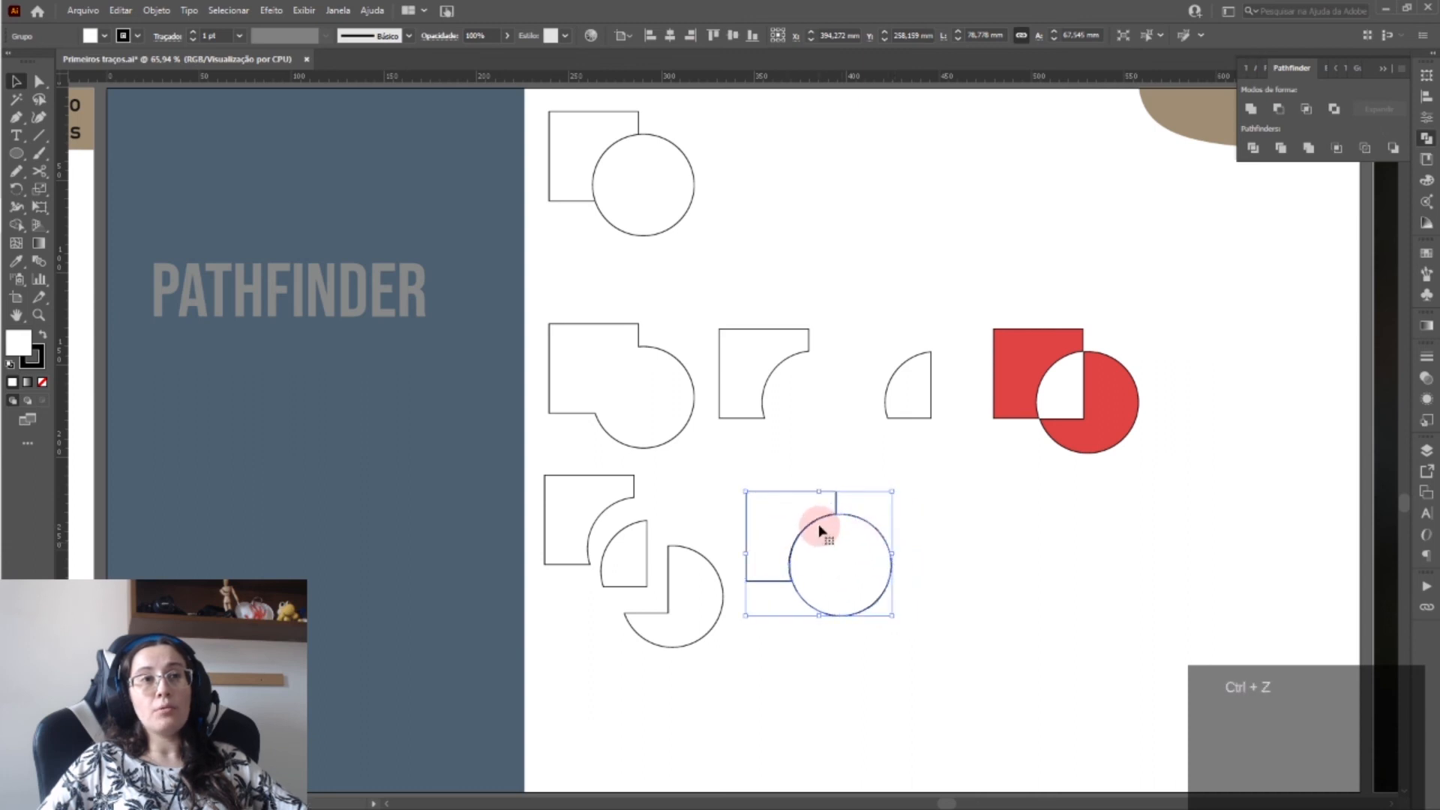
- Ungroup the trimmed copy and move its circle slightly down and right, away from the cut square
{"action": "right_click", "coordinate": [814, 525]}
{"action": "left_click", "coordinate": [888, 647]}
{"action": "left_click", "coordinate": [887, 646]}
{"action": "left_click_drag", "start_coordinate": [883, 541], "coordinate": [895, 548]}
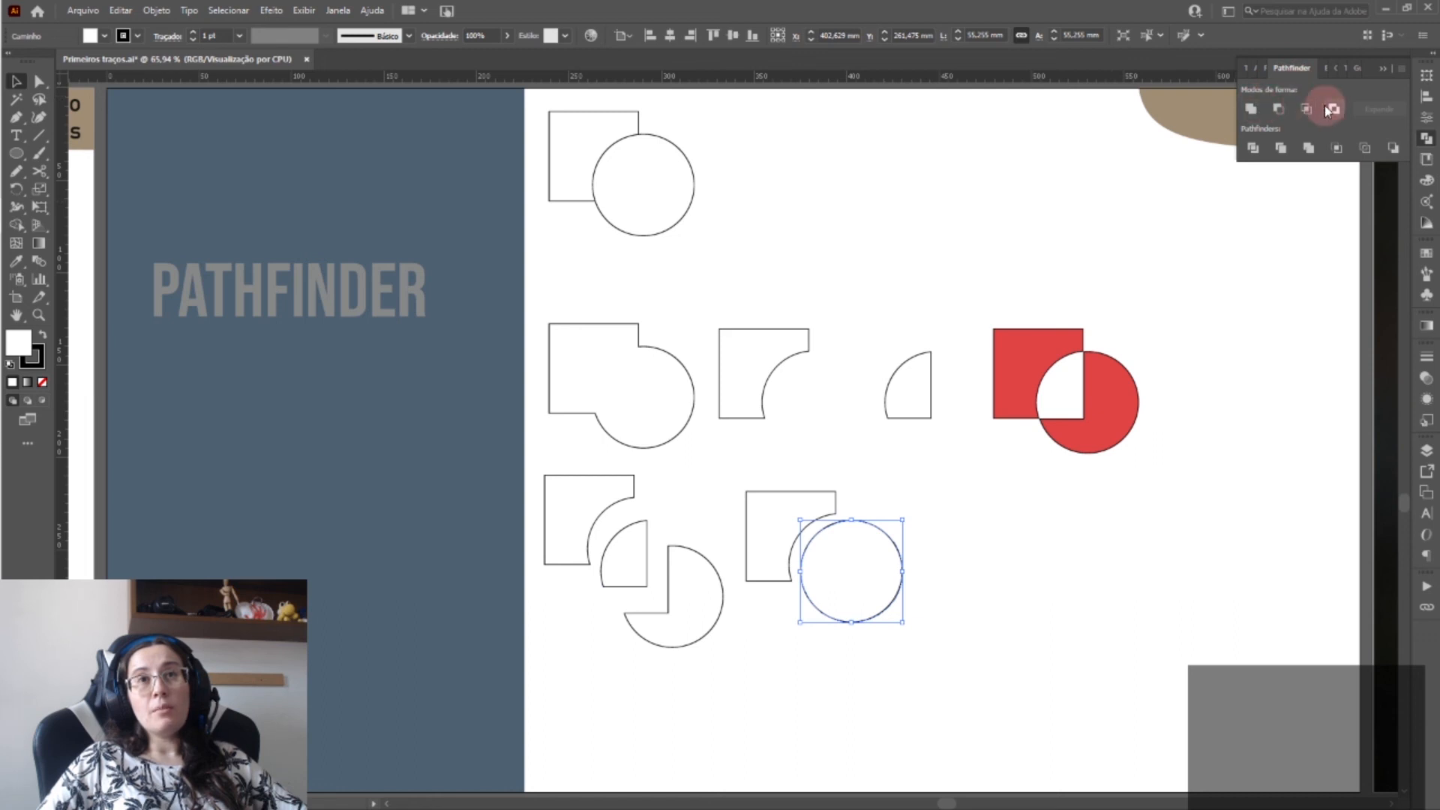
- Duplicate the original pair right of the trimmed pieces, apply Mesclar to the copy and ungroup the result
{"action": "left_click_drag", "start_coordinate": [754, 123], "coordinate": [973, 591]}
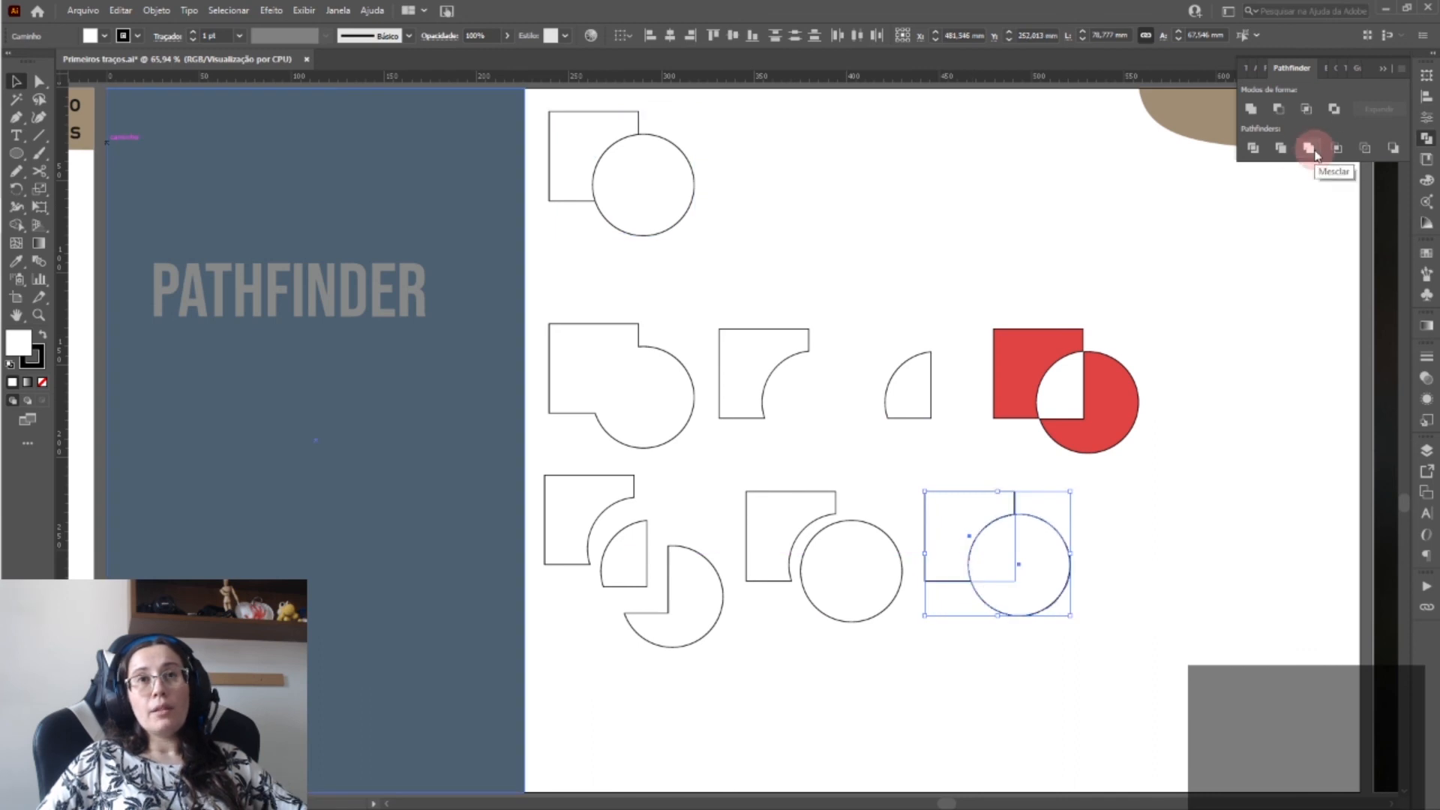
{"action": "left_click", "coordinate": [1316, 152]}
{"action": "right_click", "coordinate": [1063, 540]}
{"action": "left_click", "coordinate": [1110, 662]}
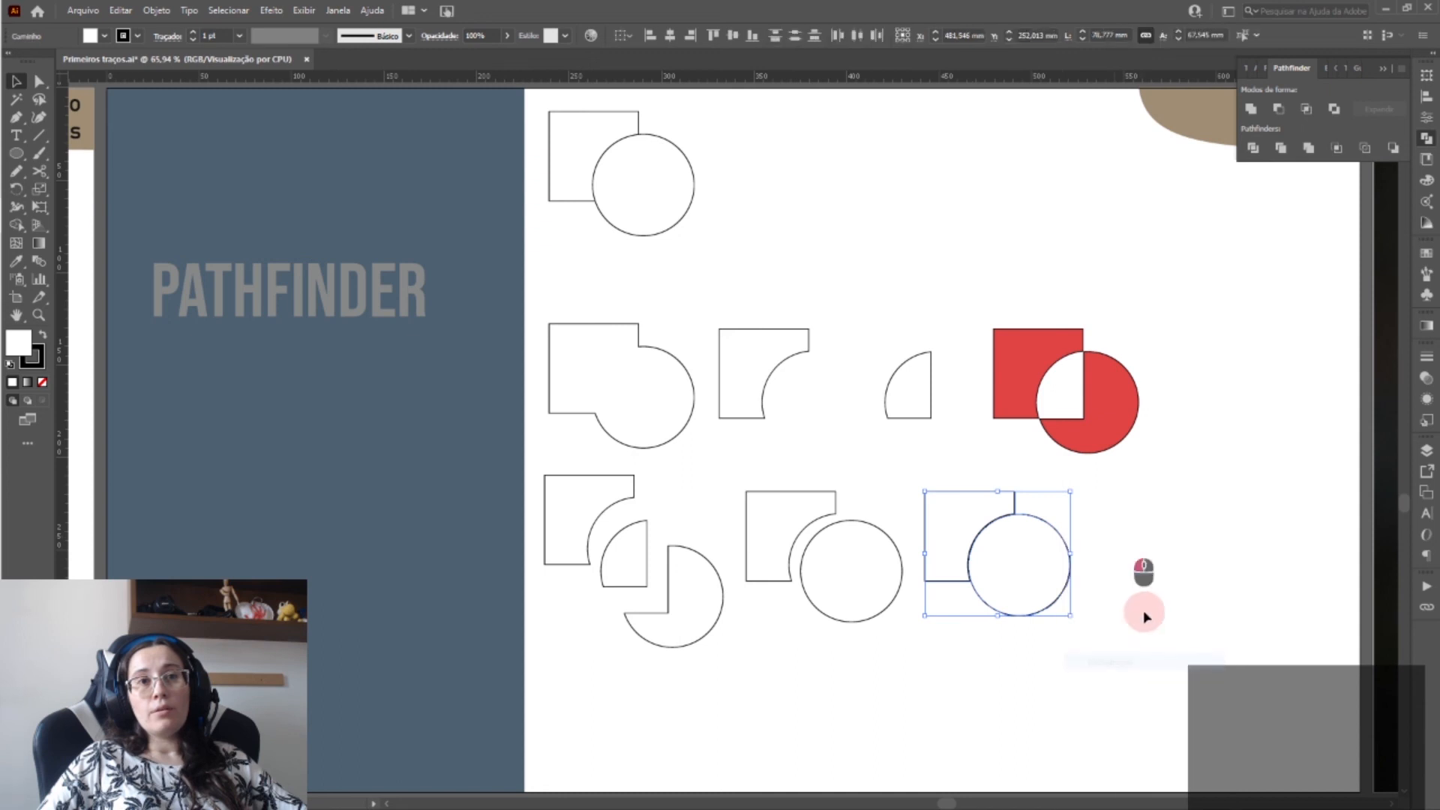
- Move the merged copy's circle down and right and its cut square slightly up and left
{"action": "left_click", "coordinate": [1143, 609]}
{"action": "left_click_drag", "start_coordinate": [1069, 555], "coordinate": [1087, 565]}
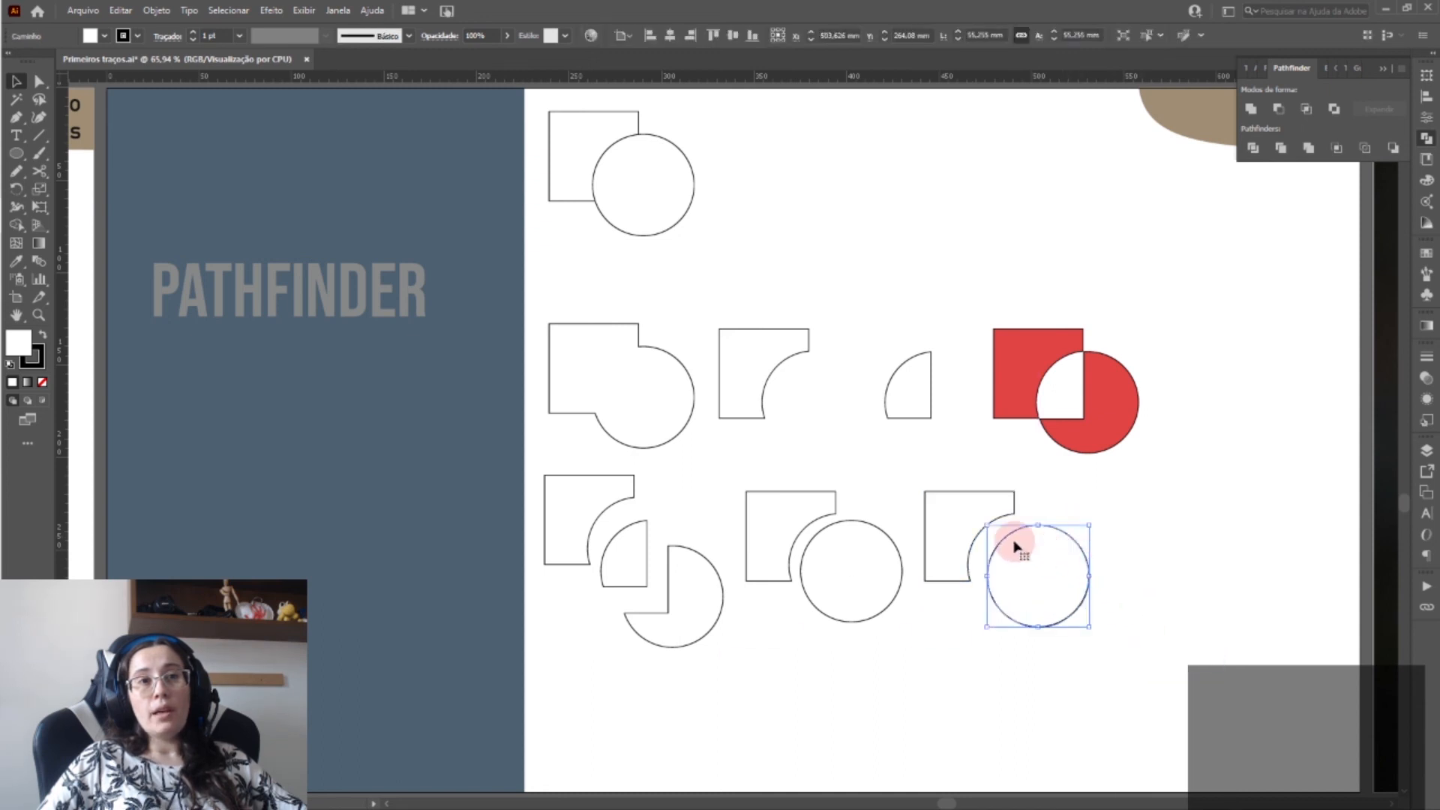
{"action": "left_click_drag", "start_coordinate": [1002, 518], "coordinate": [997, 506]}
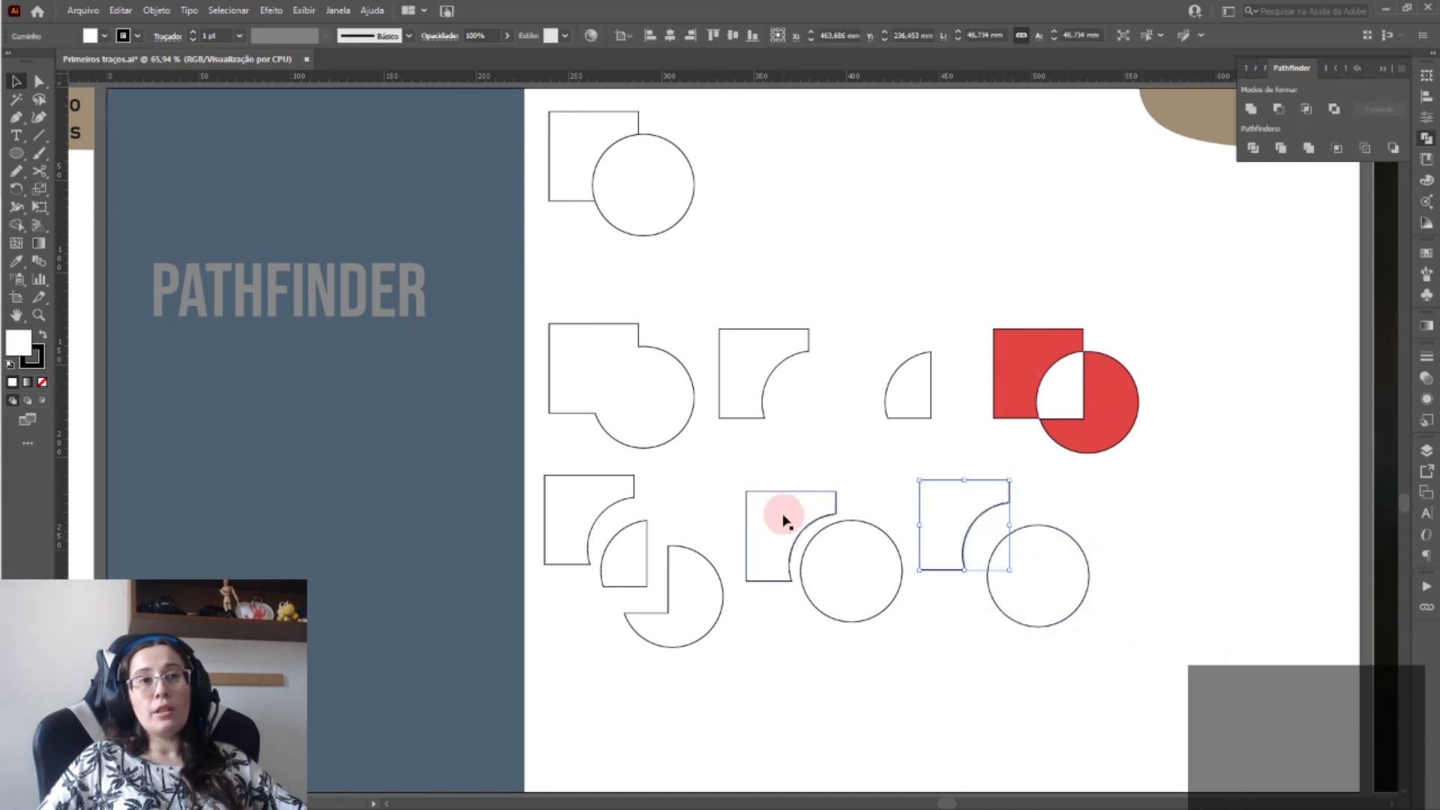
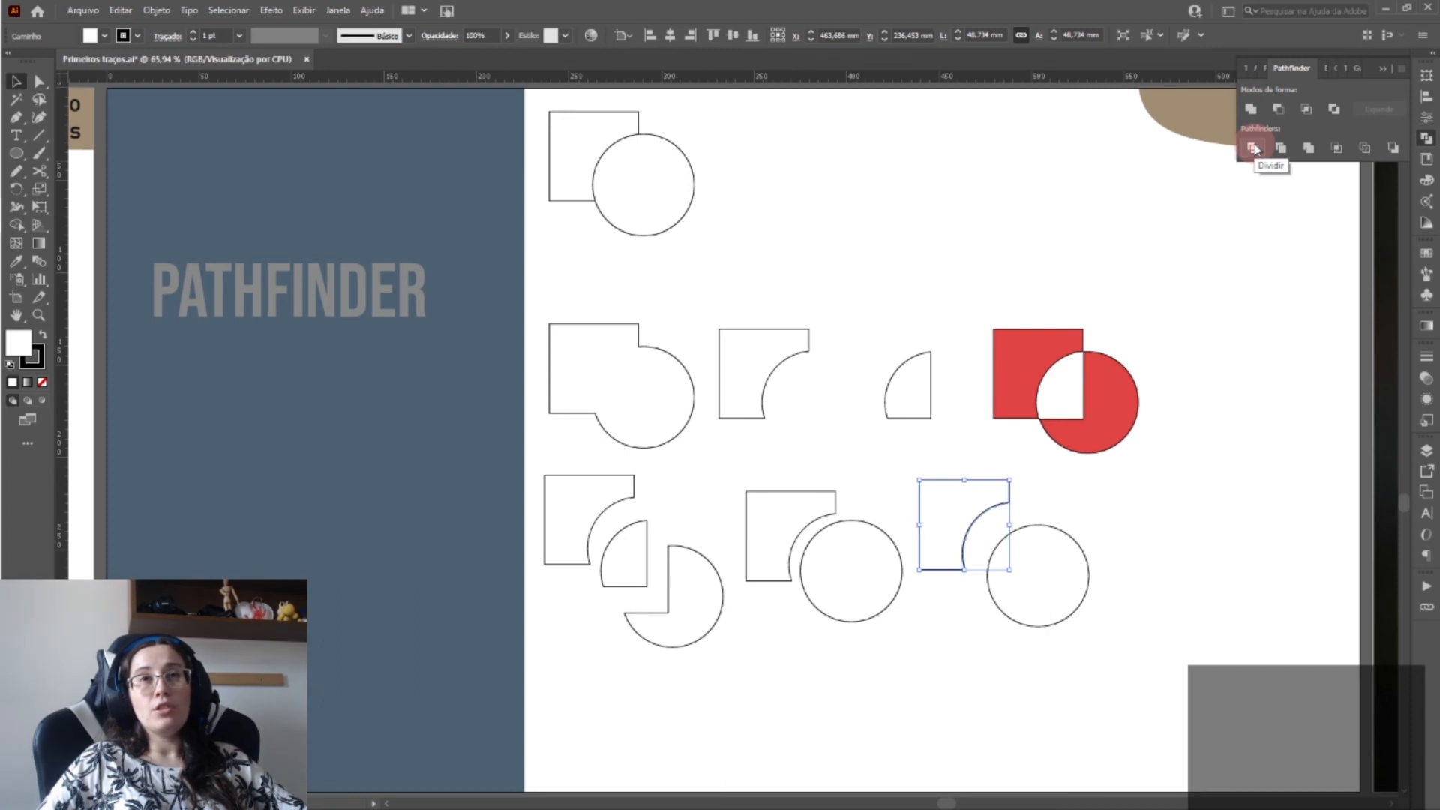
- Go to artboard Prancheta 16 with the eagle photo, collapse the artboard list and clear the selection
{"action": "left_click", "coordinate": [1428, 492]}
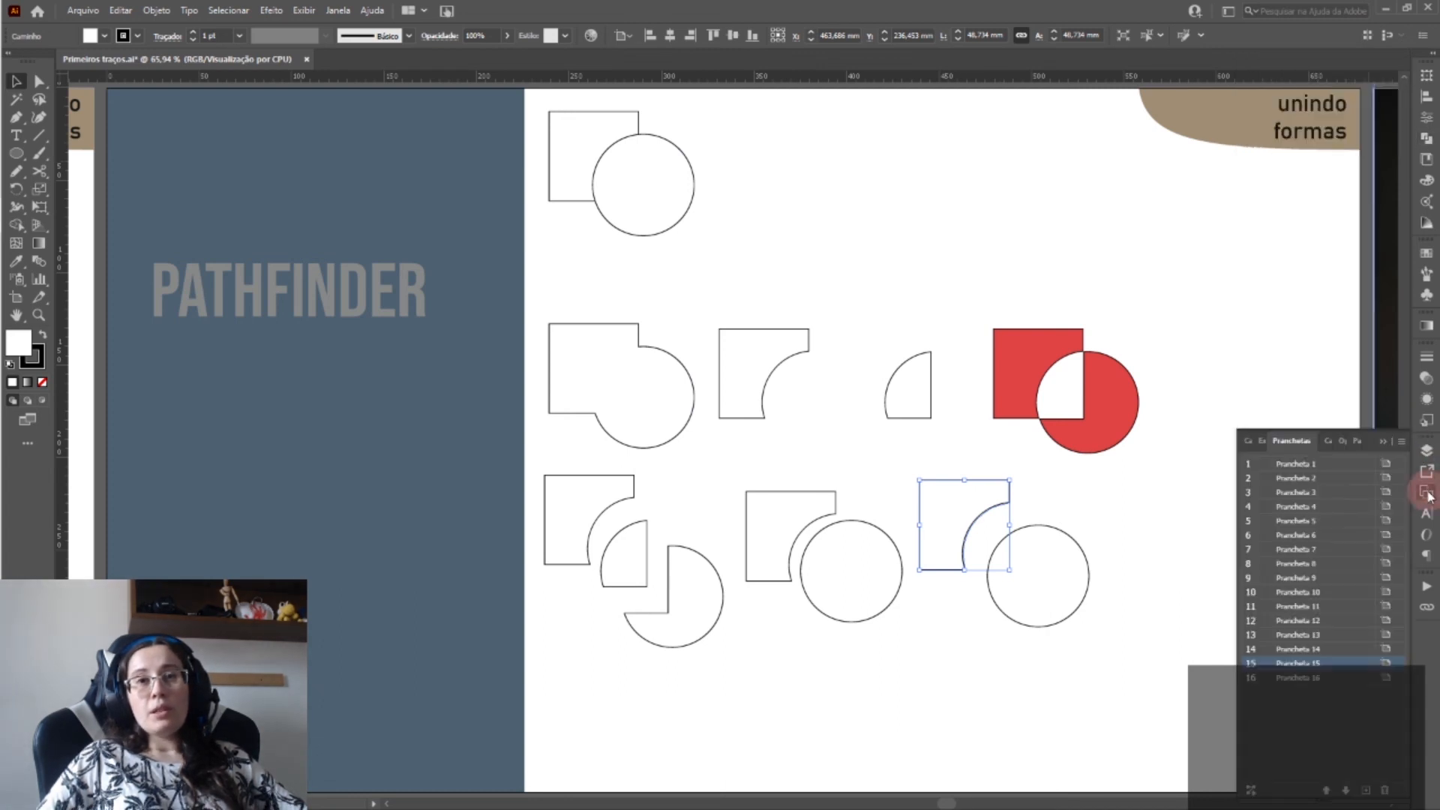
{"action": "double_click", "coordinate": [1303, 678]}
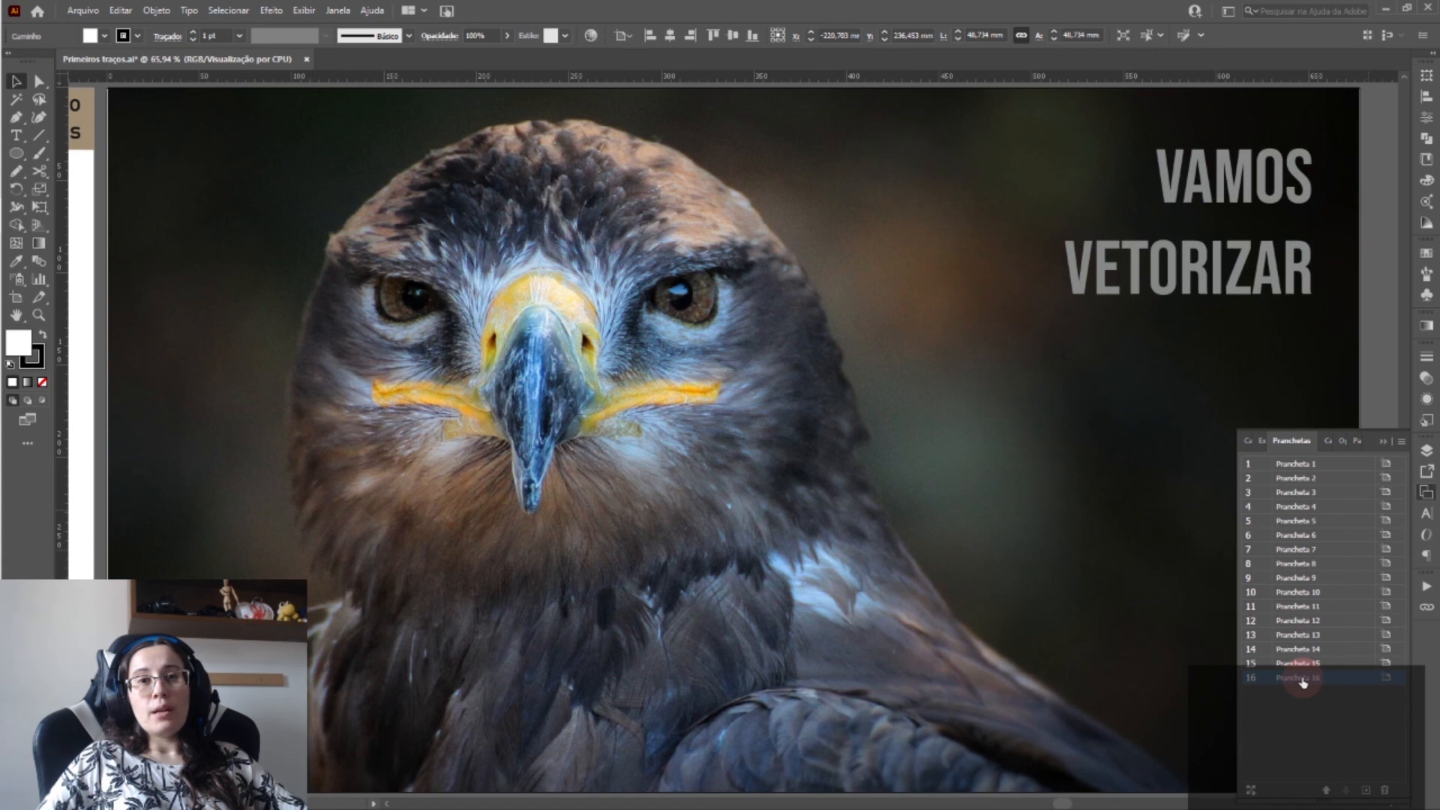
{"action": "left_click", "coordinate": [1385, 446]}
{"action": "left_click", "coordinate": [1023, 350]}
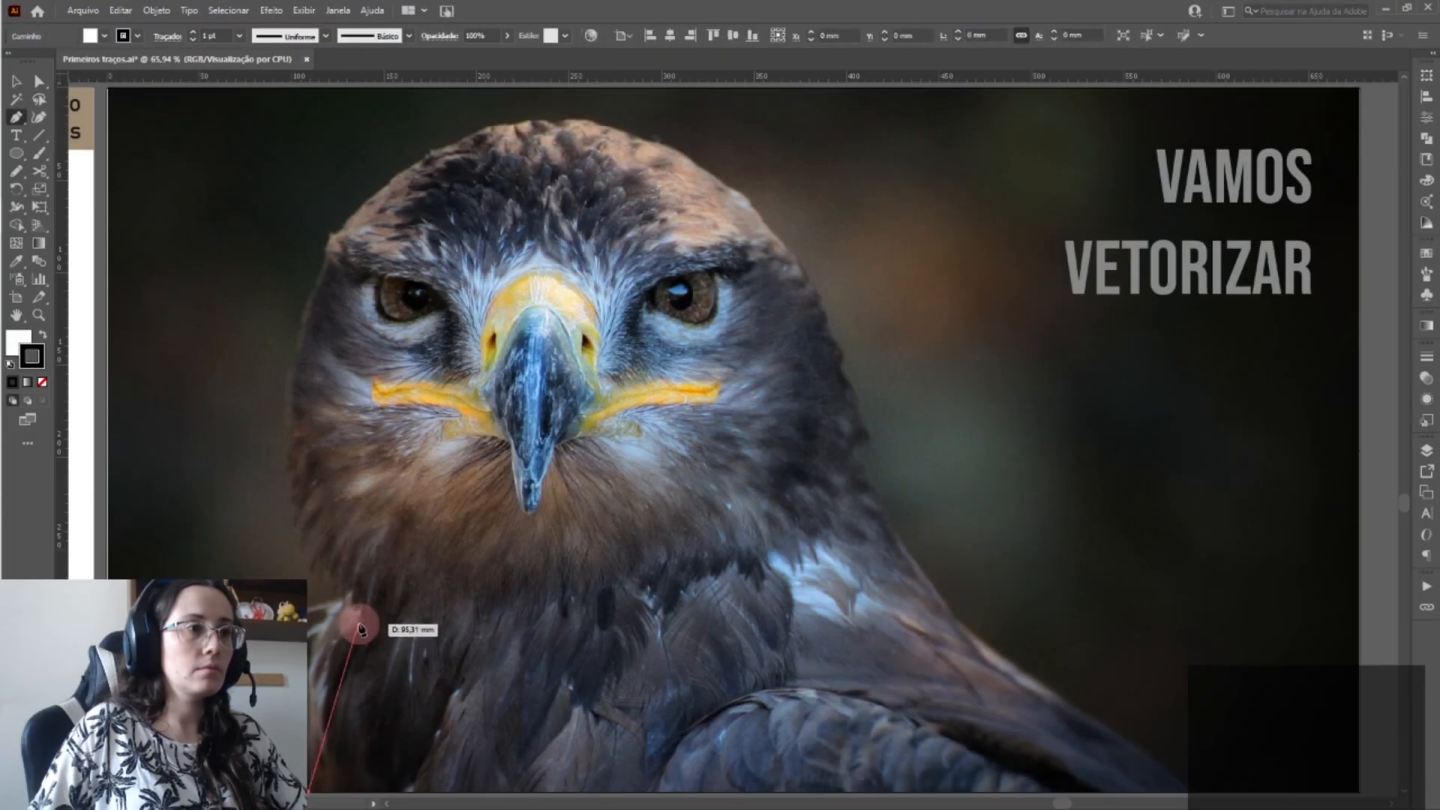
- Draw a closed triangle over the eagle's body with the Pen tool, from the lower edge through the neck notch to the far shoulder
{"action": "left_click", "coordinate": [346, 594]}
{"action": "left_click", "coordinate": [1189, 792]}
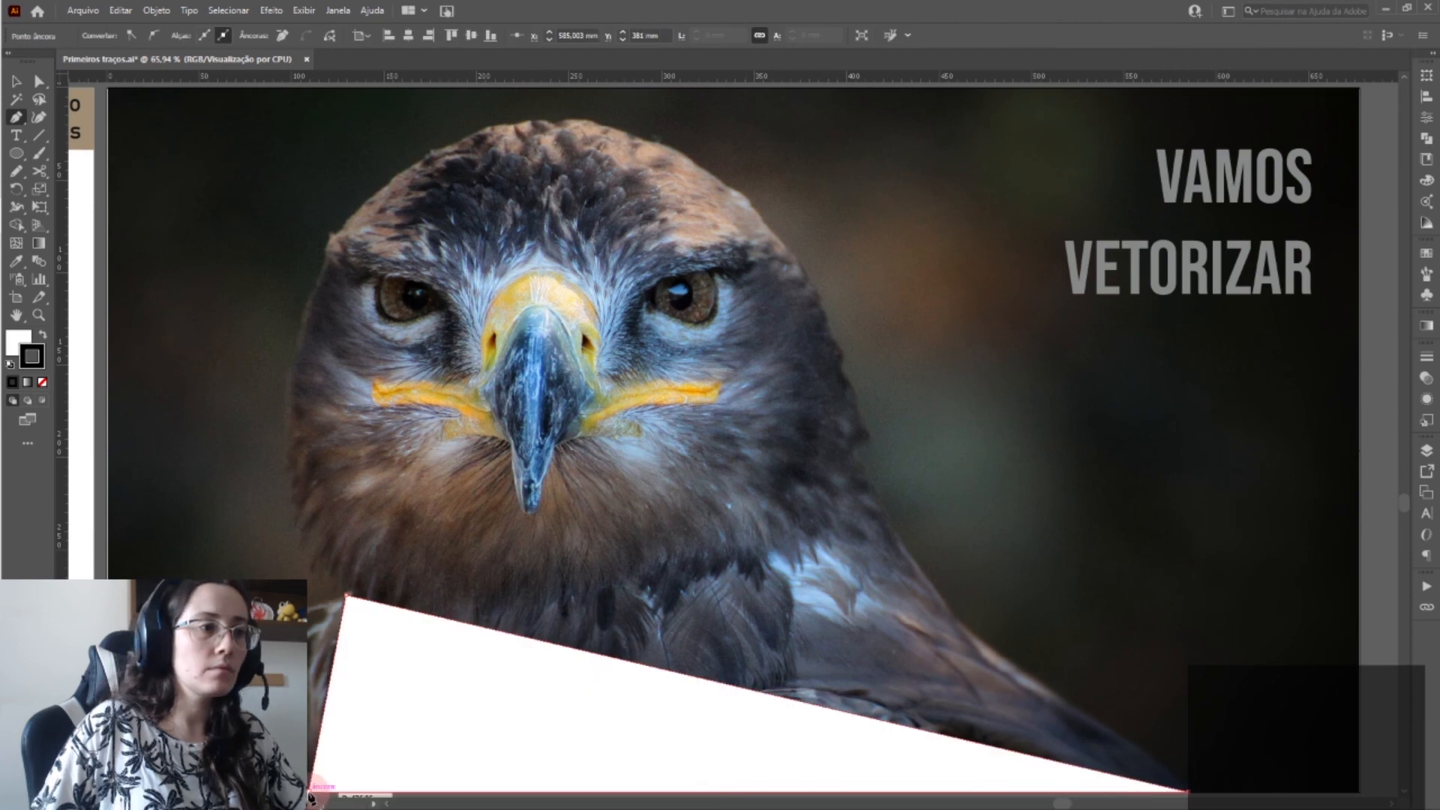
{"action": "left_click", "coordinate": [309, 792]}
- Remove the triangle's fill and set its stroke color to red, FF0000
{"action": "left_click", "coordinate": [18, 342]}
{"action": "left_click", "coordinate": [42, 382]}
{"action": "left_click", "coordinate": [33, 359]}
{"action": "left_click", "coordinate": [1361, 93]}
- Extend the triangle up to the crown and curve its edge along the left side of the eagle's head down to the neck
{"action": "left_click_drag", "start_coordinate": [570, 653], "coordinate": [552, 123]}
{"action": "left_click", "coordinate": [572, 257]}
{"action": "key", "text": "a"}
{"action": "left_click_drag", "start_coordinate": [450, 121], "coordinate": [209, 186]}
{"action": "left_click", "coordinate": [346, 595]}
{"action": "key", "text": "p"}
{"action": "left_click_drag", "start_coordinate": [330, 682], "coordinate": [316, 669]}
{"action": "left_click_drag", "start_coordinate": [350, 501], "coordinate": [345, 585]}
{"action": "key", "text": "a"}
{"action": "left_click_drag", "start_coordinate": [192, 225], "coordinate": [206, 150]}
{"action": "left_click_drag", "start_coordinate": [550, 124], "coordinate": [550, 119]}
- Add an anchor on the right side of the eagle's outline and curve the path along the head and shoulder
{"action": "key", "text": "p"}
{"action": "left_click_drag", "start_coordinate": [959, 495], "coordinate": [896, 519]}
{"action": "key", "text": "a"}
{"action": "left_click", "coordinate": [792, 442]}
{"action": "left_click", "coordinate": [744, 315]}
{"action": "left_click_drag", "start_coordinate": [743, 322], "coordinate": [851, 232]}
{"action": "left_click_drag", "start_coordinate": [885, 522], "coordinate": [864, 482]}
{"action": "left_click_drag", "start_coordinate": [878, 615], "coordinate": [905, 632]}
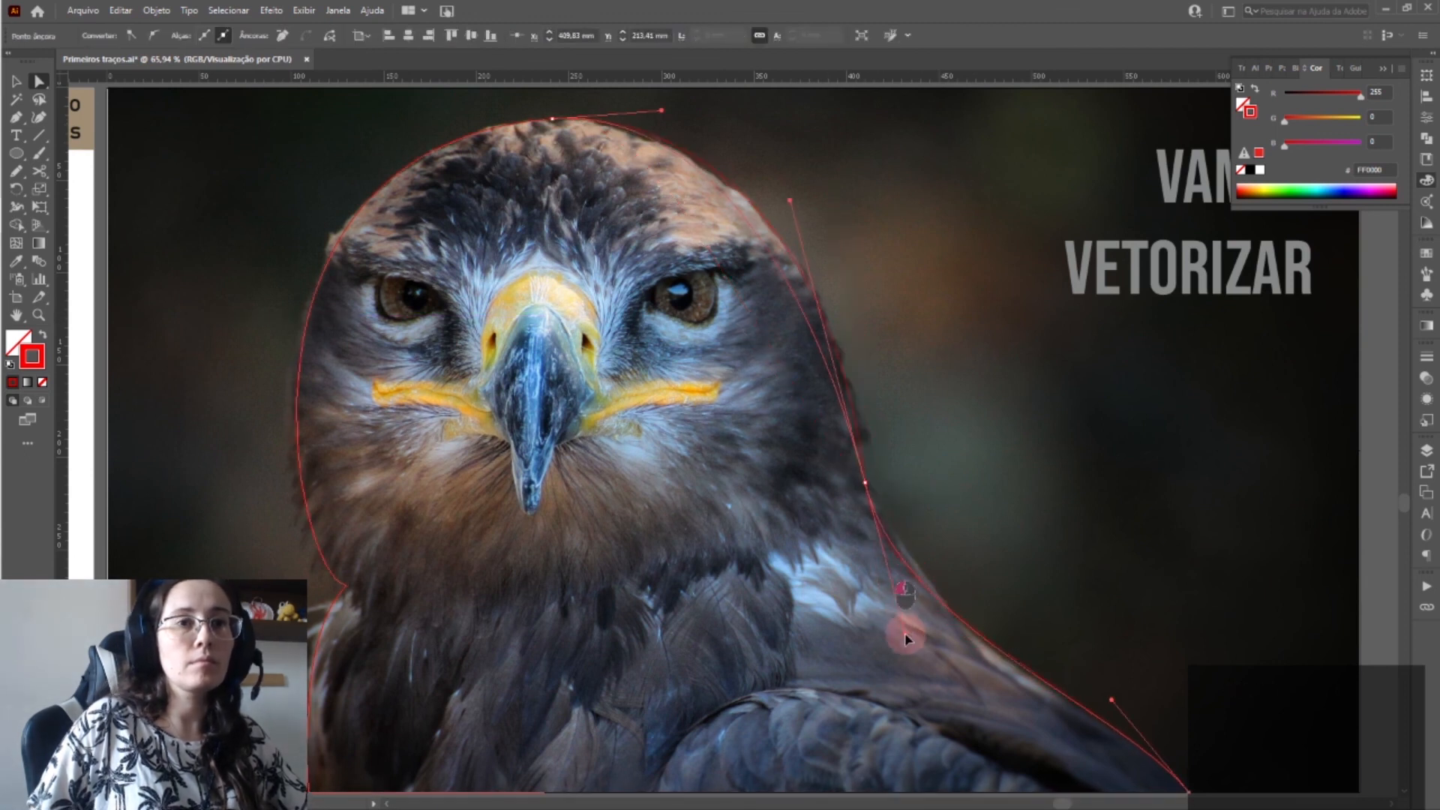
- Refine the right side of the outline with an extra anchor beside the cheek and adjusted neck and shoulder points
{"action": "key", "text": "p"}
{"action": "left_click", "coordinate": [844, 378]}
{"action": "key", "text": "a"}
{"action": "left_click_drag", "start_coordinate": [844, 378], "coordinate": [843, 366]}
{"action": "key", "text": "a"}
{"action": "left_click_drag", "start_coordinate": [867, 483], "coordinate": [875, 480]}
{"action": "left_click_drag", "start_coordinate": [1109, 700], "coordinate": [1099, 704]}
- Draw a closed triangle over the eagle's left eye with the Pen tool
{"action": "key", "text": "p"}
{"action": "left_click", "coordinate": [447, 304]}
{"action": "left_click", "coordinate": [381, 278]}
{"action": "left_click", "coordinate": [389, 317]}
{"action": "left_click", "coordinate": [447, 303]}
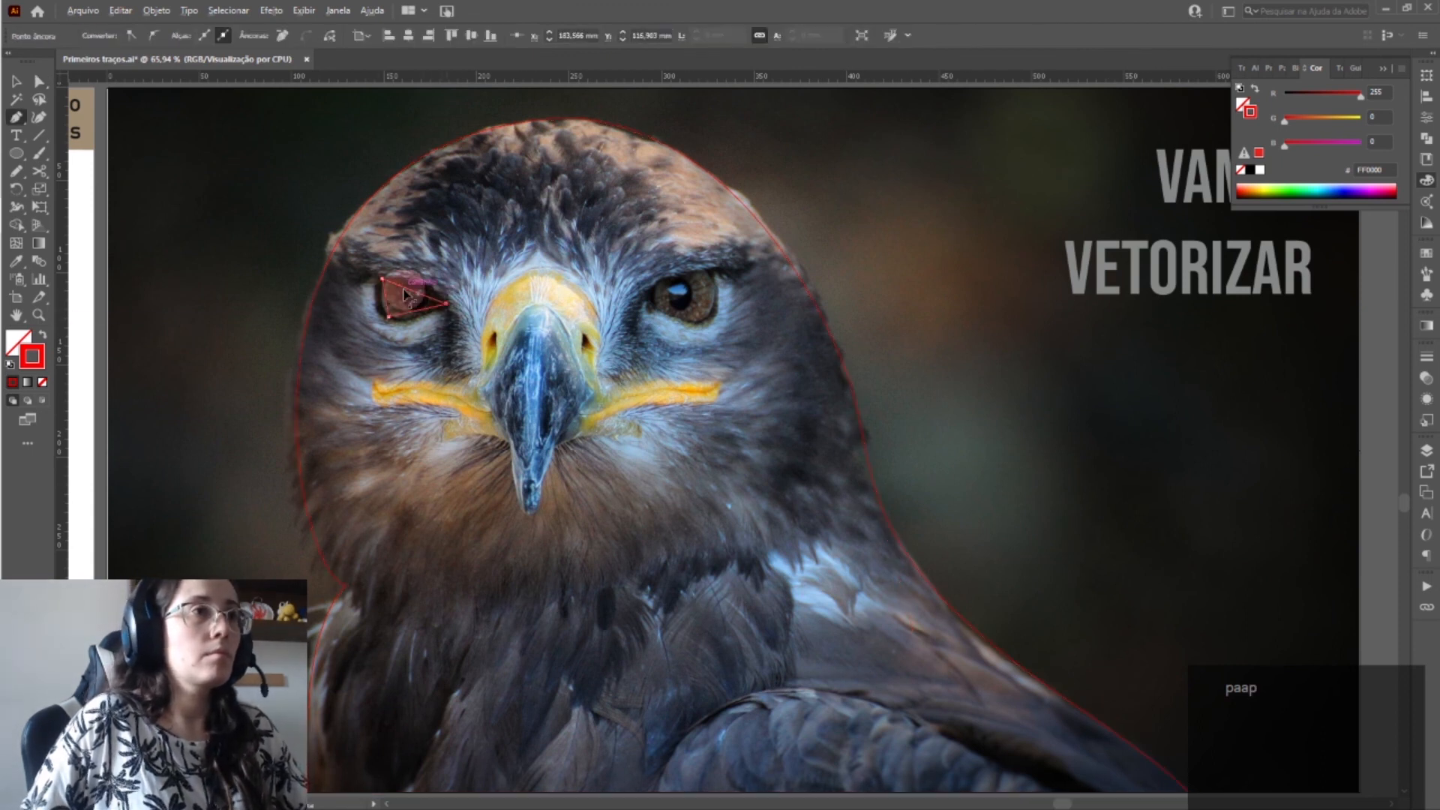
- Bend the triangle's three edges to follow the upper lid, outer side and lower lid of the eye
{"action": "scroll", "coordinate": [403, 289], "scroll_direction": "up", "scroll_amount": 6}
{"action": "key", "text": "p"}
{"action": "left_click_drag", "start_coordinate": [450, 290], "coordinate": [468, 234]}
{"action": "left_click", "coordinate": [300, 350]}
{"action": "left_click_drag", "start_coordinate": [300, 350], "coordinate": [256, 346]}
{"action": "left_click_drag", "start_coordinate": [459, 422], "coordinate": [459, 473]}
- Fine-tune the eye outline's upper corner, lower curve and outer-side handles with Direct Selection
{"action": "key", "text": "a"}
{"action": "left_click_drag", "start_coordinate": [276, 222], "coordinate": [276, 220]}
{"action": "left_click", "coordinate": [318, 454]}
{"action": "left_click", "coordinate": [247, 396]}
{"action": "left_click", "coordinate": [318, 454]}
{"action": "left_click_drag", "start_coordinate": [245, 392], "coordinate": [234, 397]}
- Draw an ellipse around the pupil and delete the part that extends beyond the eye outline
{"action": "key", "text": "l"}
{"action": "mouse_move", "coordinate": [492, 312]}
{"action": "left_mouse_down"}
{"action": "mouse_move", "coordinate": [569, 402]}
{"action": "mouse_move", "coordinate": [390, 312]}
{"action": "left_mouse_up"}
{"action": "key", "text": "a"}
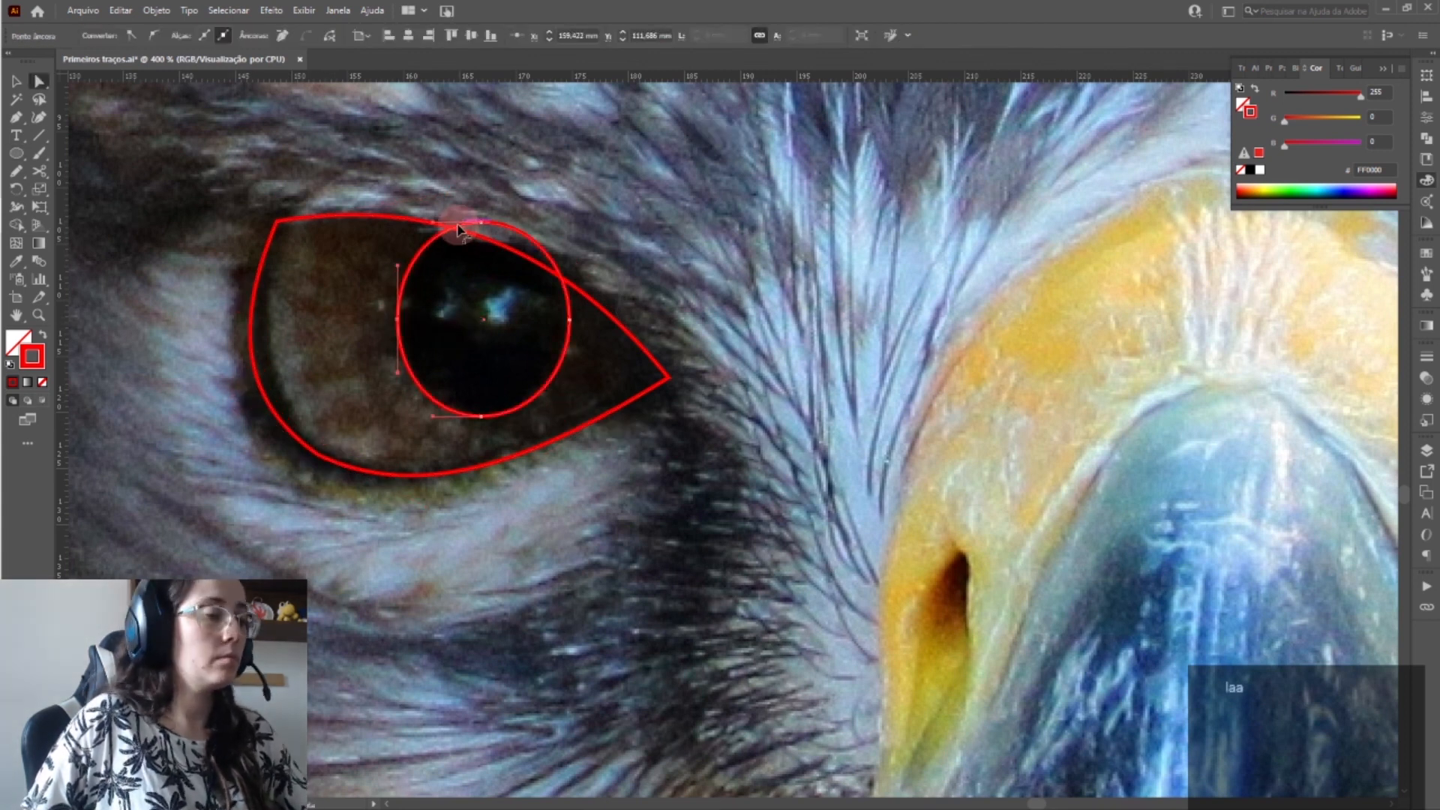
{"action": "key", "text": "v"}
{"action": "key", "text": "Delete"}
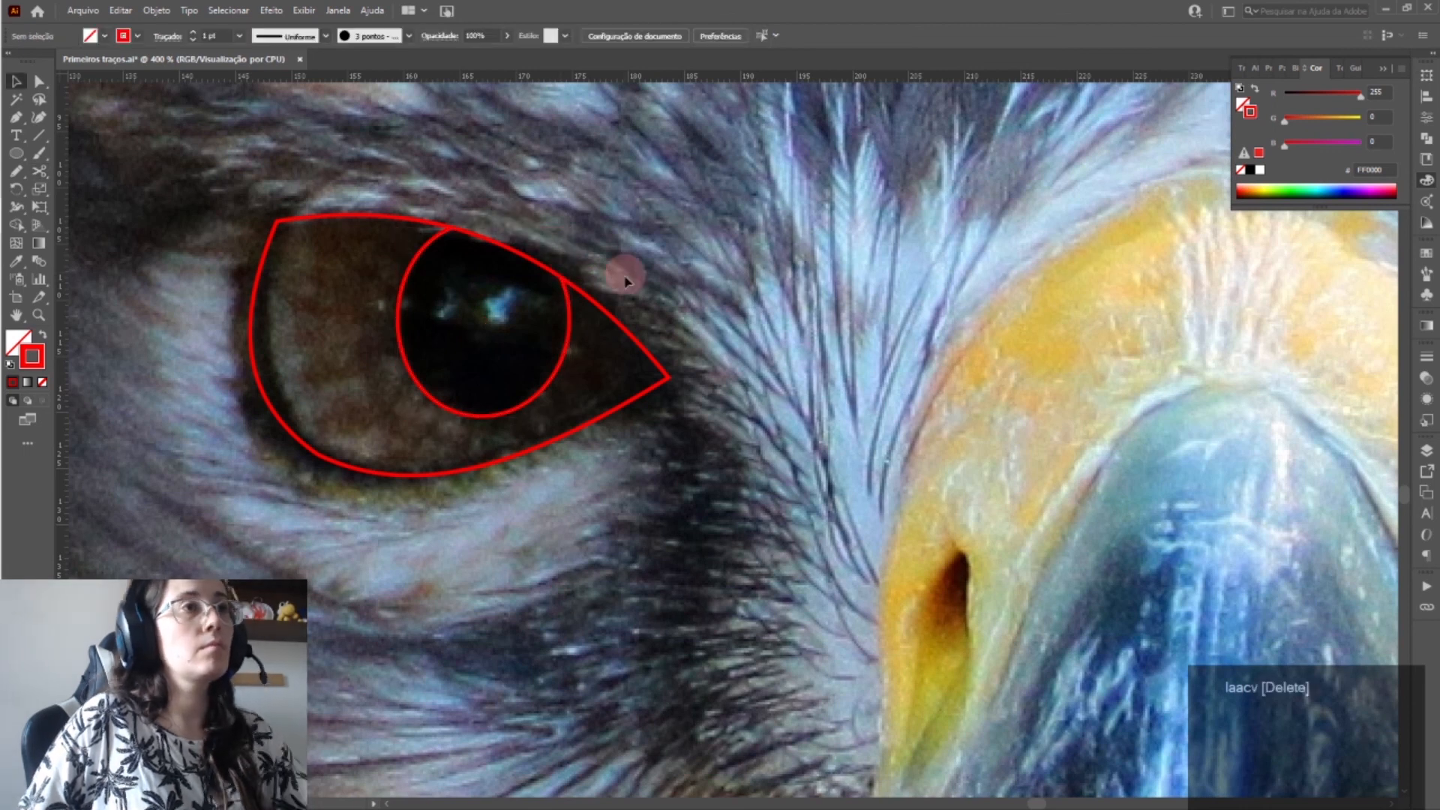
- Copy the eye and pupil outlines and paste the copy in front
{"action": "scroll", "coordinate": [507, 281], "scroll_direction": "down", "scroll_amount": 2}
{"action": "left_click_drag", "start_coordinate": [423, 234], "coordinate": [606, 411]}
{"action": "key", "text": "ctrl+c"}
{"action": "key", "text": "ctrl+f"}
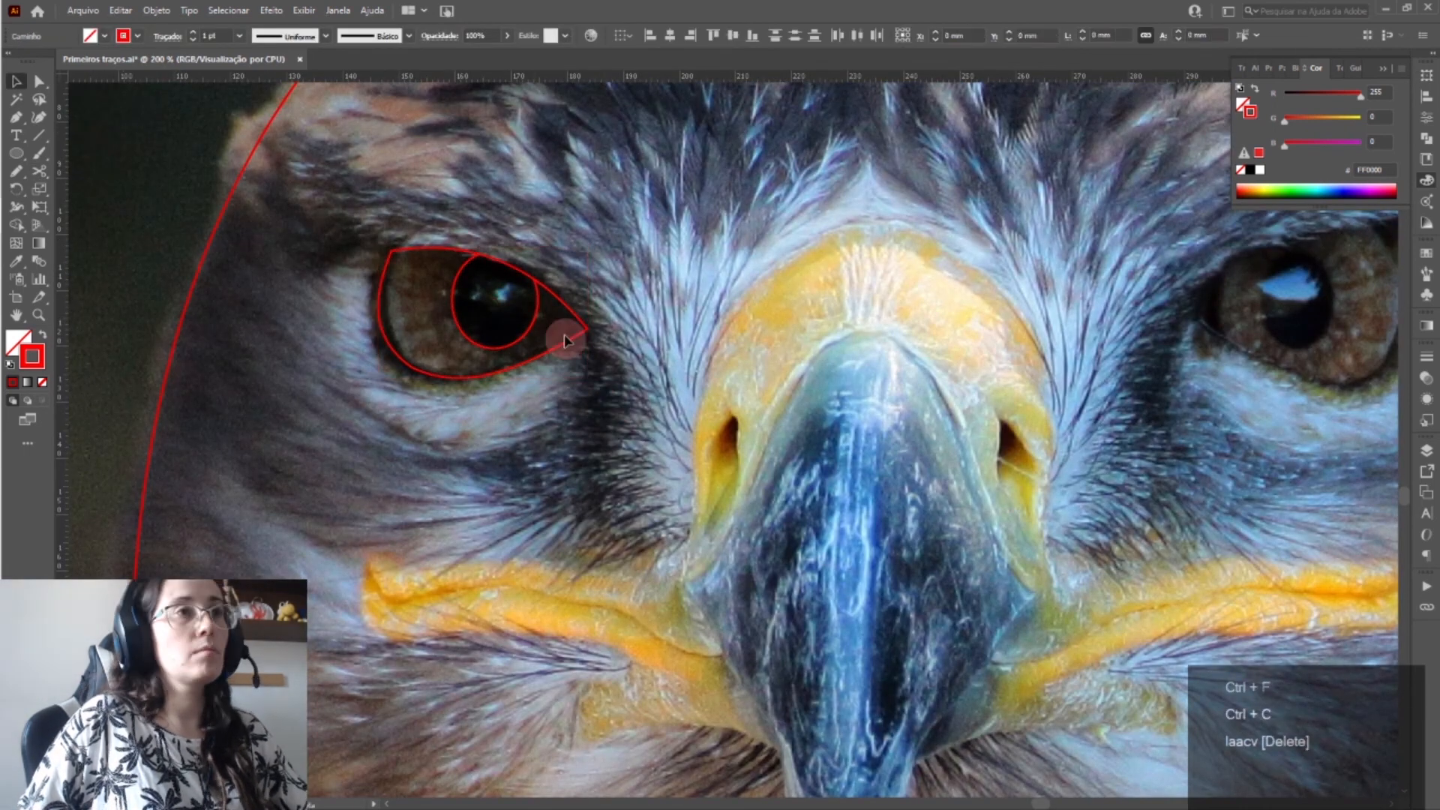
- Reflect the pasted eye outlines horizontally and move them over the eagle's right eye
{"action": "right_click", "coordinate": [536, 313]}
{"action": "mouse_move", "coordinate": [634, 531]}
{"action": "left_click", "coordinate": [771, 587]}
{"action": "left_click", "coordinate": [1090, 516]}
{"action": "left_click_drag", "start_coordinate": [433, 280], "coordinate": [1244, 311]}
- Draw a rough closed outline around the left half of the beak and yellow mouth area, curving the edge from the beak's top
{"action": "scroll", "coordinate": [1244, 313], "scroll_direction": "down", "scroll_amount": 3}
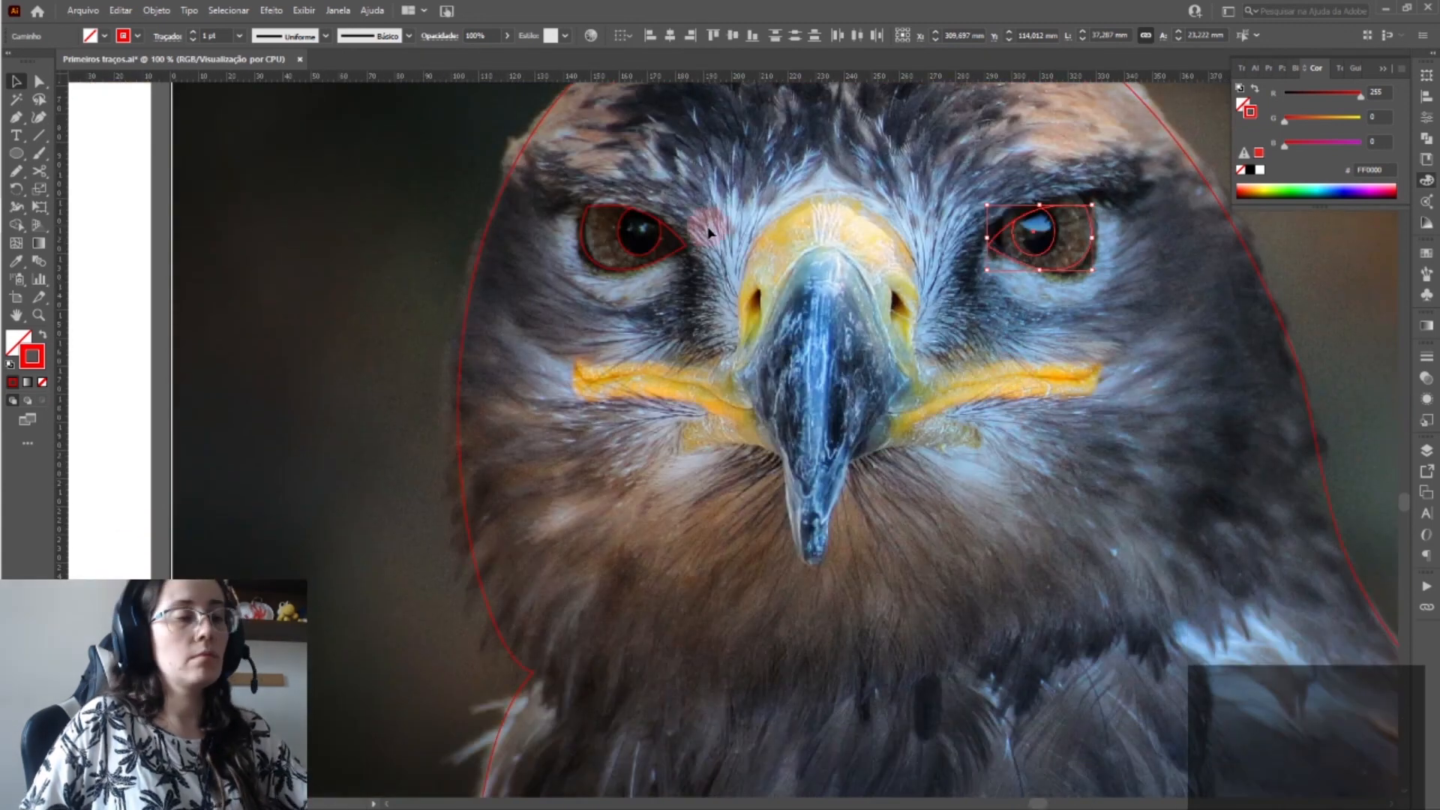
{"action": "key", "text": "p"}
{"action": "left_click", "coordinate": [827, 193]}
{"action": "left_click", "coordinate": [736, 366]}
{"action": "left_click", "coordinate": [581, 364]}
{"action": "left_click", "coordinate": [717, 418]}
{"action": "left_click", "coordinate": [781, 451]}
{"action": "left_click", "coordinate": [827, 452]}
{"action": "left_click_drag", "start_coordinate": [827, 193], "coordinate": [741, 211]}
- Adjust the outline beside the left nostril so it follows the yellow edge down to the mouth
{"action": "scroll", "coordinate": [735, 364], "scroll_direction": "up", "scroll_amount": 3}
{"action": "left_click_drag", "start_coordinate": [748, 317], "coordinate": [767, 308]}
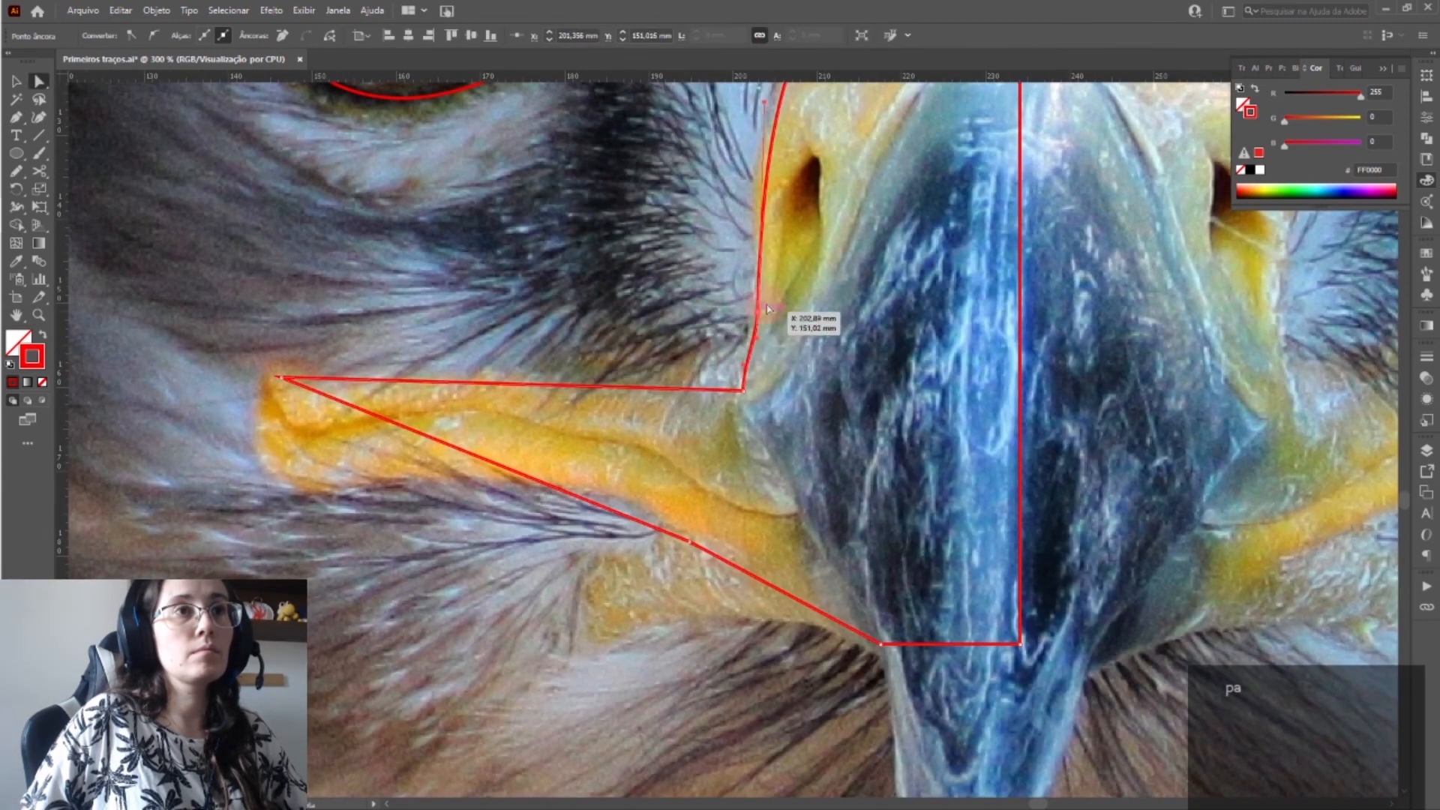
{"action": "left_click_drag", "start_coordinate": [758, 375], "coordinate": [753, 365]}
- Bend the lower edge of the left mouth band into a curve around its outer end
{"action": "scroll", "coordinate": [768, 365], "scroll_direction": "up", "scroll_amount": 1}
{"action": "key", "text": "p"}
{"action": "left_click_drag", "start_coordinate": [510, 489], "coordinate": [311, 516], "text": "alt"}
{"action": "left_click", "coordinate": [617, 636]}
{"action": "key", "text": "ctrl+z"}
{"action": "key", "text": "ctrl+z"}
{"action": "key", "text": "ctrl+z"}
- Curve the outline around the yellow lobe under the mouth, adding an anchor and adjusting it with its handles
{"action": "left_click_drag", "start_coordinate": [745, 591], "coordinate": [578, 604], "text": "alt"}
{"action": "left_click_drag", "start_coordinate": [650, 648], "coordinate": [767, 637]}
{"action": "key", "text": "ctrl+z"}
{"action": "key", "text": "p"}
{"action": "left_click", "coordinate": [758, 654]}
{"action": "key", "text": "a"}
{"action": "left_click_drag", "start_coordinate": [592, 620], "coordinate": [583, 695]}
{"action": "left_click_drag", "start_coordinate": [767, 639], "coordinate": [746, 636]}
{"action": "key", "text": "p"}
{"action": "double_click", "coordinate": [516, 555]}
{"action": "key", "text": "ctrl+z"}
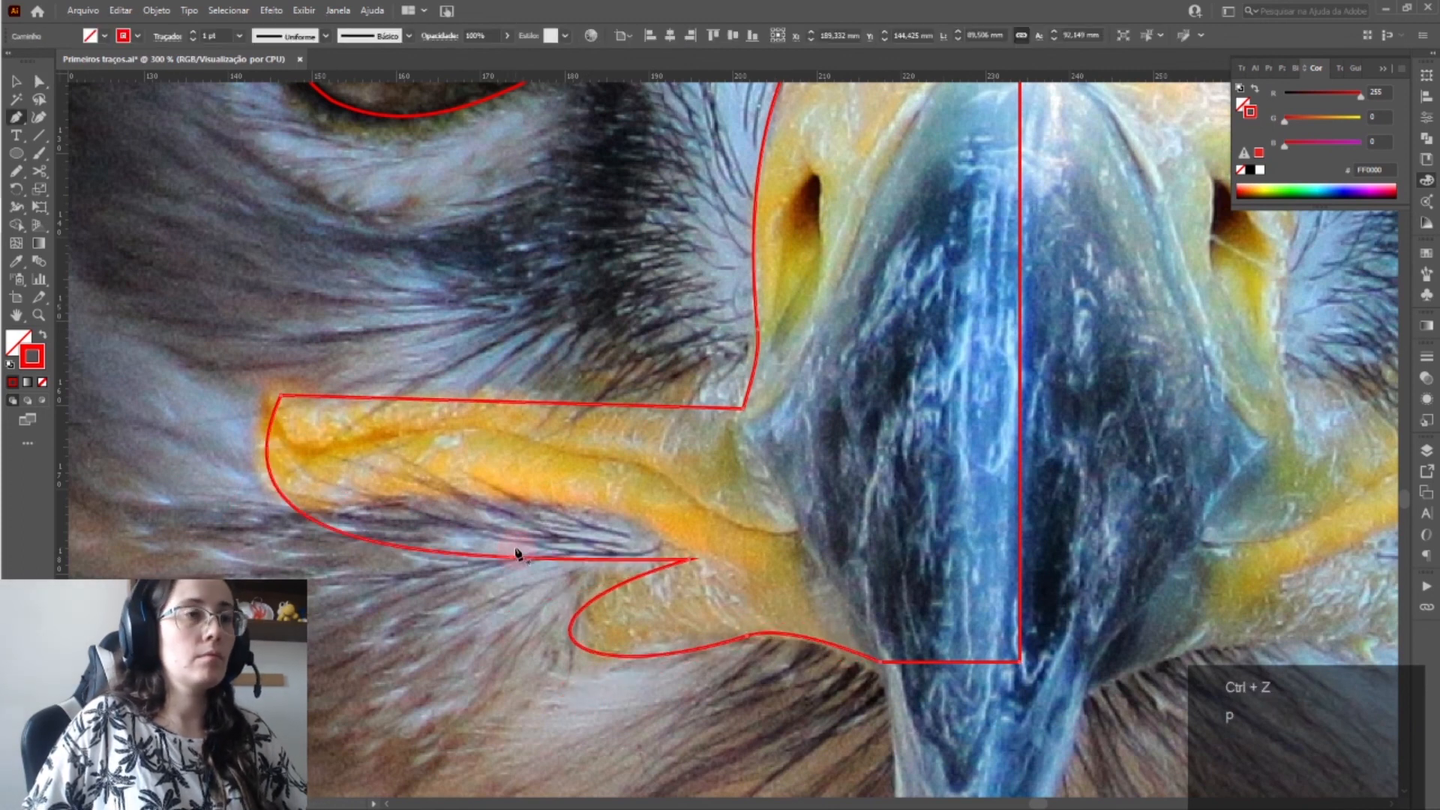
{"action": "key", "text": "ctrl+z"}
{"action": "key", "text": "ctrl+z"}
- Reshape the lower edge of the mouth band, adding a middle anchor and raising it to the yellow boundary
{"action": "left_click_drag", "start_coordinate": [516, 556], "coordinate": [511, 507]}
{"action": "key", "text": "a"}
{"action": "left_click_drag", "start_coordinate": [723, 487], "coordinate": [675, 474]}
{"action": "key", "text": "p"}
{"action": "left_click", "coordinate": [466, 531]}
{"action": "key", "text": "a"}
{"action": "left_click_drag", "start_coordinate": [466, 531], "coordinate": [458, 495]}
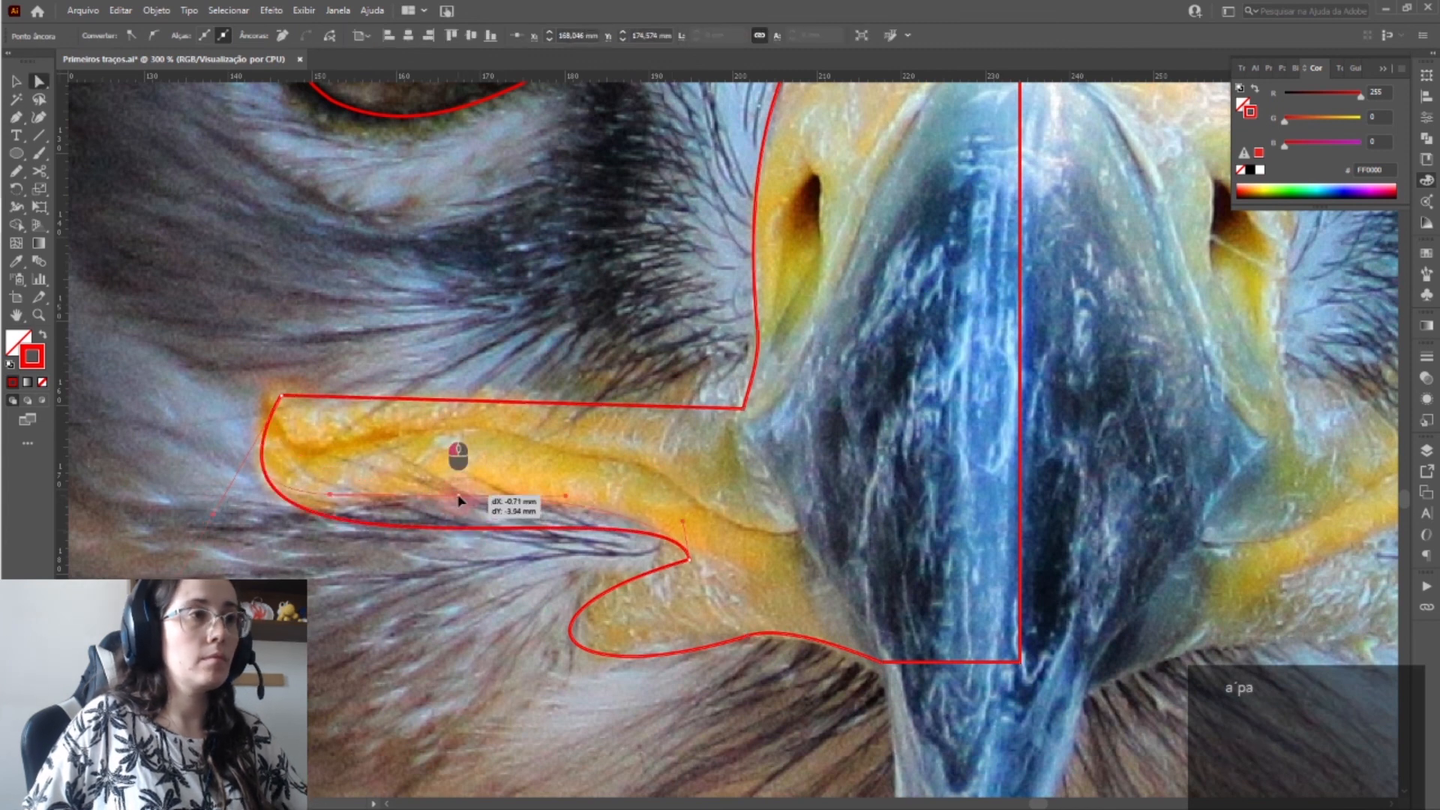
- Add an anchor near the lower outer end of the mouth band and try a small adjustment of its position
{"action": "key", "text": "p"}
{"action": "left_click", "coordinate": [322, 503]}
{"action": "key", "text": "a"}
{"action": "left_click_drag", "start_coordinate": [322, 502], "coordinate": [318, 510]}
{"action": "key", "text": "ctrl+z"}
- Add two anchors to the upper edge of the mouth band and shape the edge along the yellow boundary
{"action": "left_click_drag", "start_coordinate": [328, 427], "coordinate": [358, 417]}
{"action": "key", "text": "ctrl+z"}
{"action": "key", "text": "p"}
{"action": "left_click", "coordinate": [358, 398]}
{"action": "key", "text": "p"}
{"action": "left_click", "coordinate": [494, 419]}
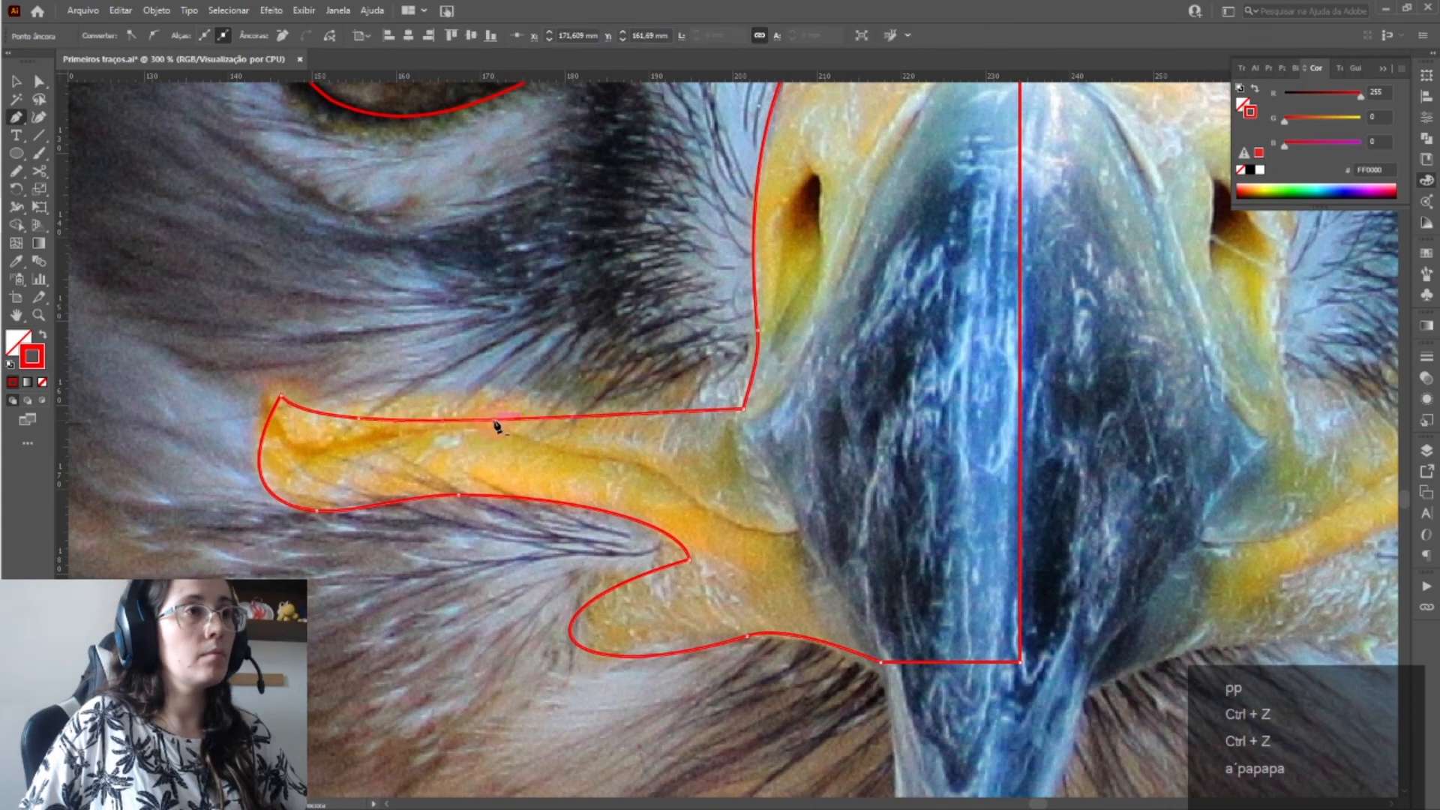
{"action": "key", "text": "a"}
{"action": "left_click_drag", "start_coordinate": [494, 419], "coordinate": [496, 392]}
- Round the corner where the mouth band's upper edge meets the beak and clear the selection
{"action": "left_click", "coordinate": [743, 408]}
{"action": "left_click_drag", "start_coordinate": [731, 397], "coordinate": [625, 337]}
{"action": "left_click", "coordinate": [627, 337]}
{"action": "scroll", "coordinate": [461, 419], "scroll_direction": "down", "scroll_amount": 2}
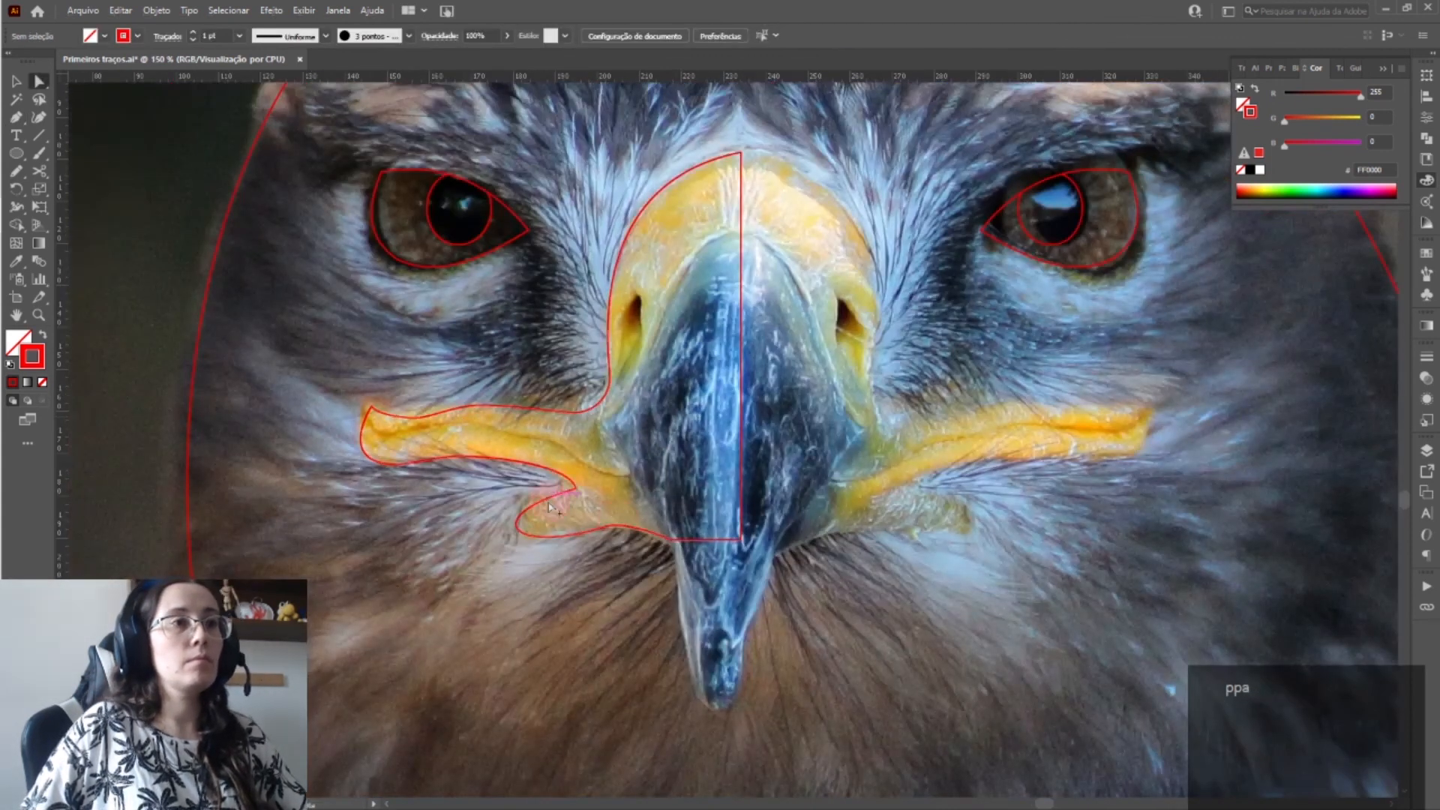
- Undo the last change, refine the lower edge of the lobe under the mouth and clear the selection
{"action": "scroll", "coordinate": [553, 509], "scroll_direction": "up", "scroll_amount": 2}
{"action": "key", "text": "ctrl+z"}
{"action": "key", "text": "p"}
{"action": "left_click", "coordinate": [561, 582]}
{"action": "key", "text": "a"}
{"action": "left_click_drag", "start_coordinate": [561, 582], "coordinate": [636, 567]}
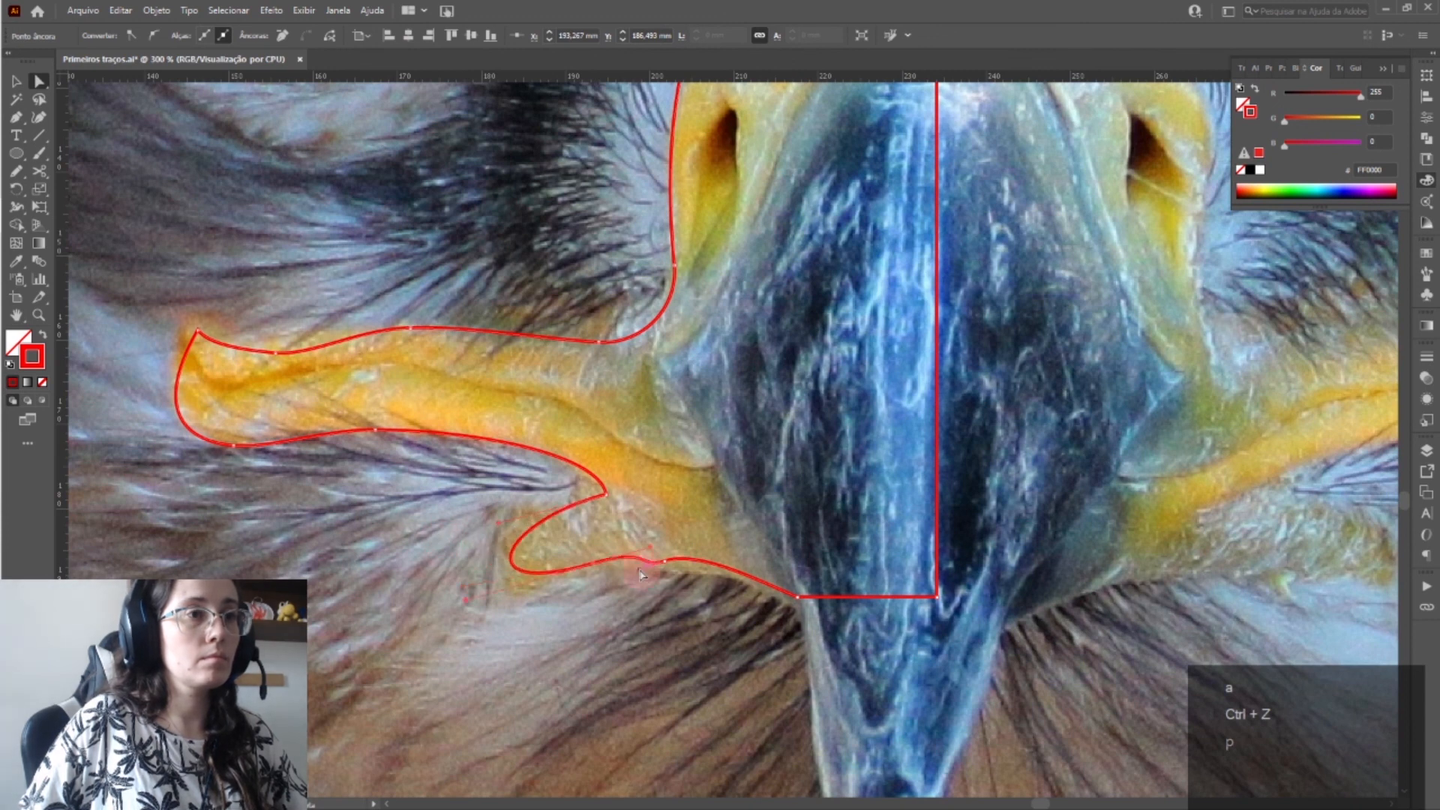
{"action": "left_click", "coordinate": [664, 561]}
{"action": "key", "text": "a"}
{"action": "left_click", "coordinate": [694, 623]}
{"action": "scroll", "coordinate": [761, 548], "scroll_direction": "down", "scroll_amount": 2}
{"action": "scroll", "coordinate": [873, 479], "scroll_direction": "down", "scroll_amount": 1}
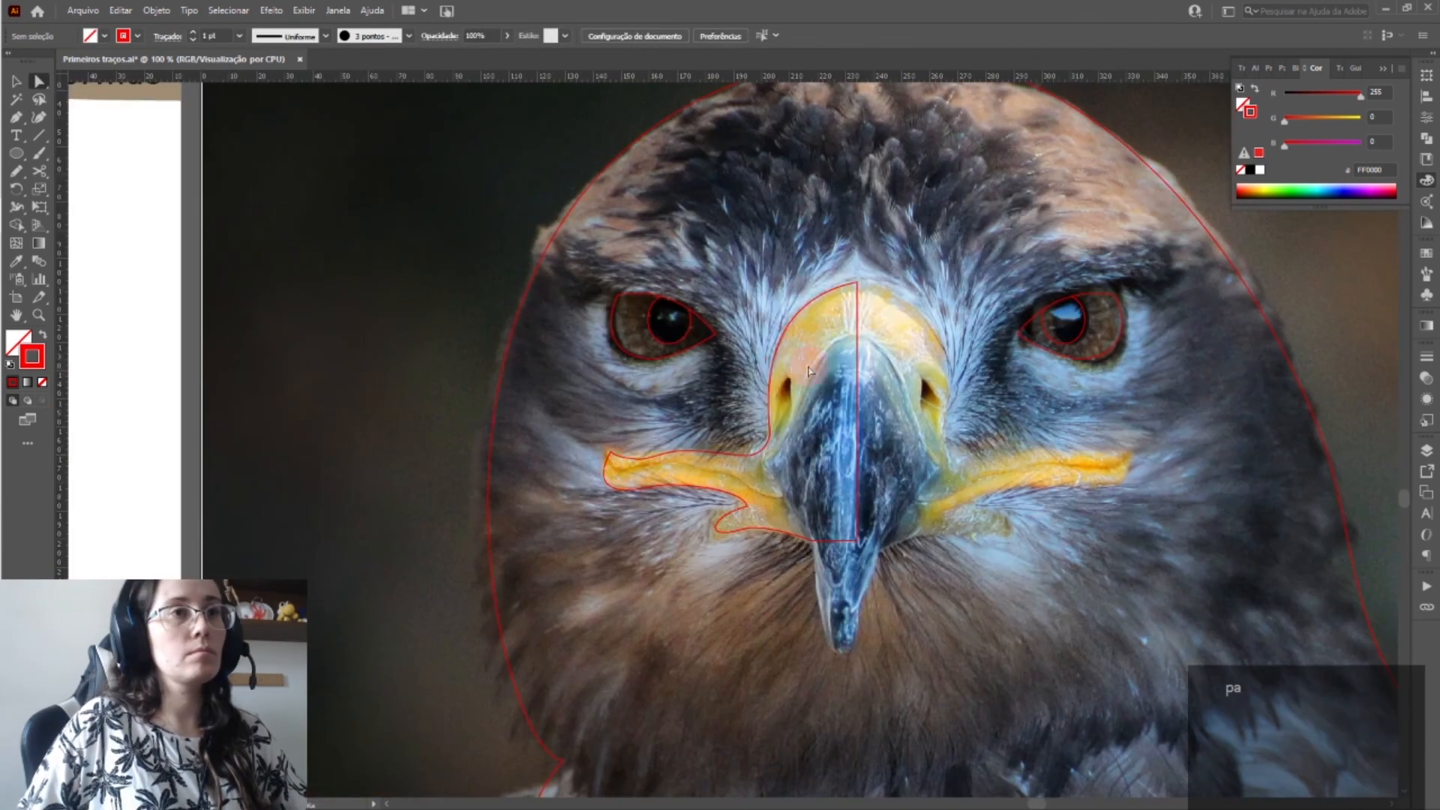
- Duplicate the half outline of the yellow beak and mouth in place, reflect the copy and align it along the centre line
{"action": "key", "text": "v"}
{"action": "left_click", "coordinate": [772, 377]}
{"action": "key", "text": "ctrl+c"}
{"action": "key", "text": "ctrl+f"}
{"action": "right_click", "coordinate": [769, 380]}
{"action": "left_click", "coordinate": [980, 691]}
{"action": "left_click", "coordinate": [1091, 518]}
{"action": "left_click_drag", "start_coordinate": [603, 396], "coordinate": [858, 396]}
- Unite the two mirrored halves of the yellow beak outline with Pathfinder and clear the selection
{"action": "left_click", "coordinate": [834, 290], "text": "shift"}
{"action": "left_click", "coordinate": [1281, 67]}
{"action": "left_click", "coordinate": [1251, 109]}
{"action": "left_click", "coordinate": [985, 266]}
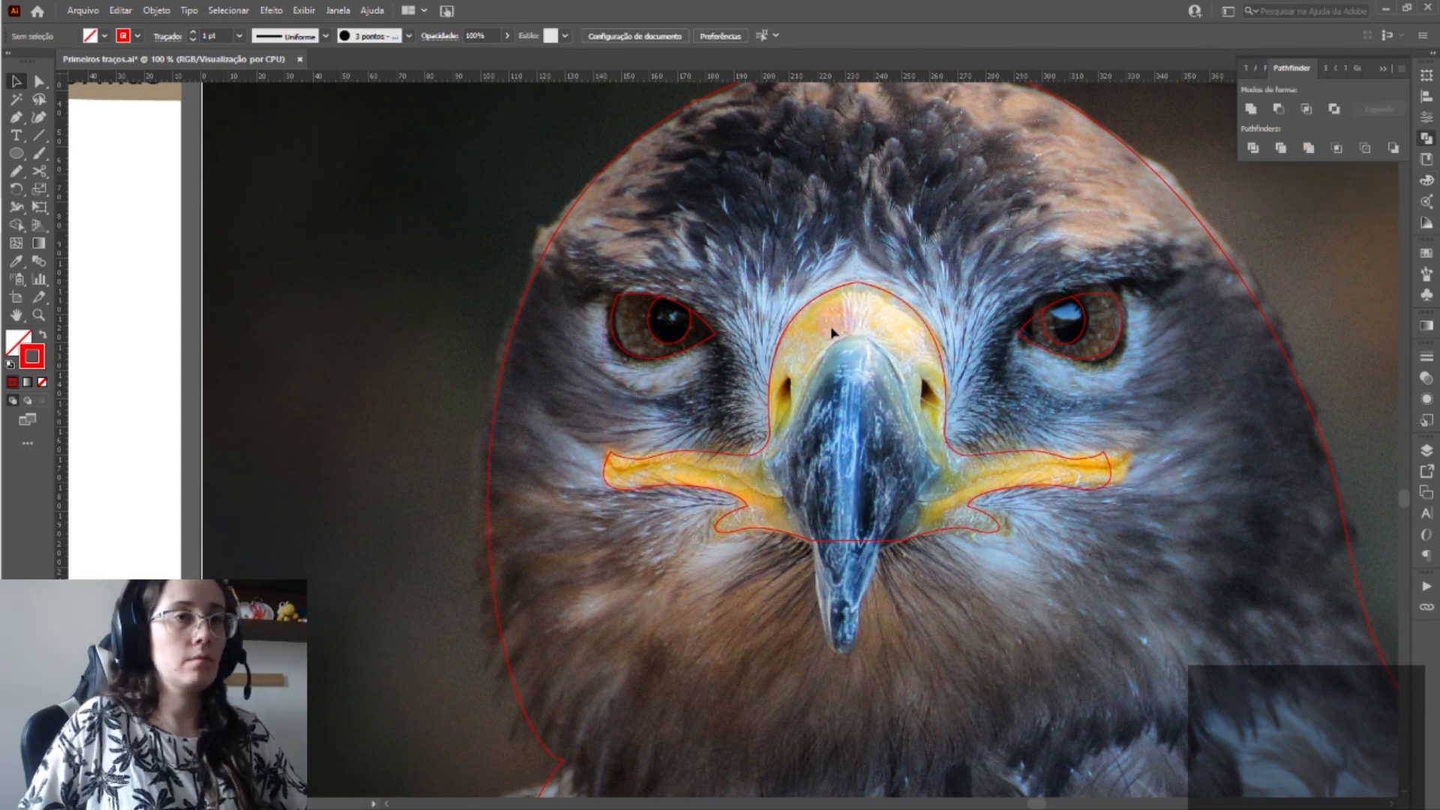
- Draw an open four-point path along the dark crease inside the mouth band, ending at the dark beak
{"action": "scroll", "coordinate": [801, 389], "scroll_direction": "up", "scroll_amount": 3}
{"action": "key", "text": "p"}
{"action": "left_click", "coordinate": [232, 576]}
{"action": "left_click", "coordinate": [427, 605]}
{"action": "left_click", "coordinate": [628, 662]}
{"action": "left_click", "coordinate": [750, 710]}
- Curve the mouth crease path's segments and adjust its anchors to follow the crease in the photo
{"action": "key", "text": "p"}
{"action": "mouse_move", "coordinate": [342, 593]}
{"action": "left_mouse_down"}
{"action": "mouse_move", "coordinate": [345, 628]}
{"action": "mouse_move", "coordinate": [332, 620]}
{"action": "left_mouse_up"}
{"action": "key", "text": "p"}
{"action": "left_click", "coordinate": [344, 629]}
{"action": "key", "text": "a"}
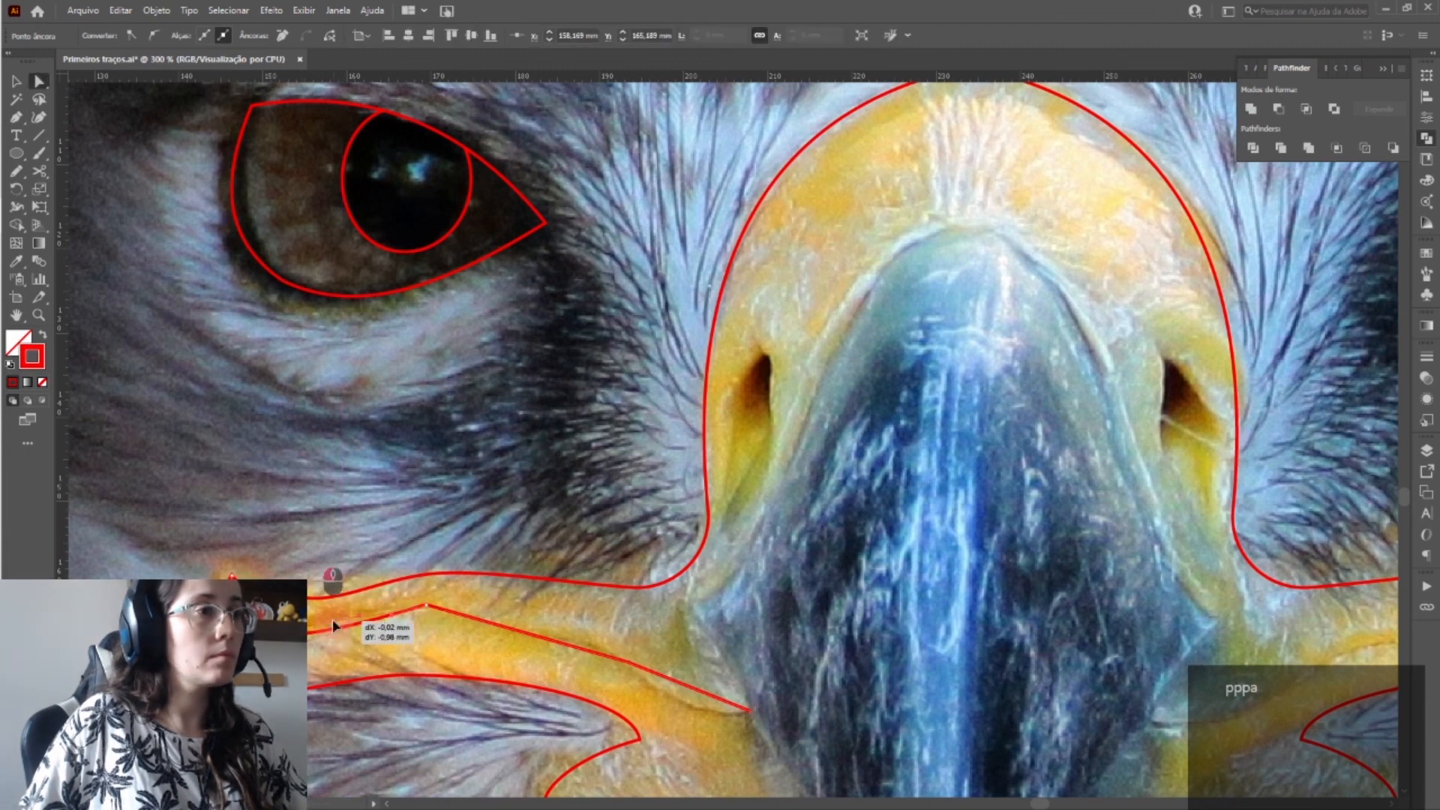
{"action": "key", "text": "p"}
{"action": "left_click_drag", "start_coordinate": [508, 614], "coordinate": [509, 614]}
{"action": "left_click_drag", "start_coordinate": [692, 687], "coordinate": [696, 706]}
{"action": "left_click_drag", "start_coordinate": [629, 661], "coordinate": [623, 667]}
{"action": "left_click", "coordinate": [426, 605]}
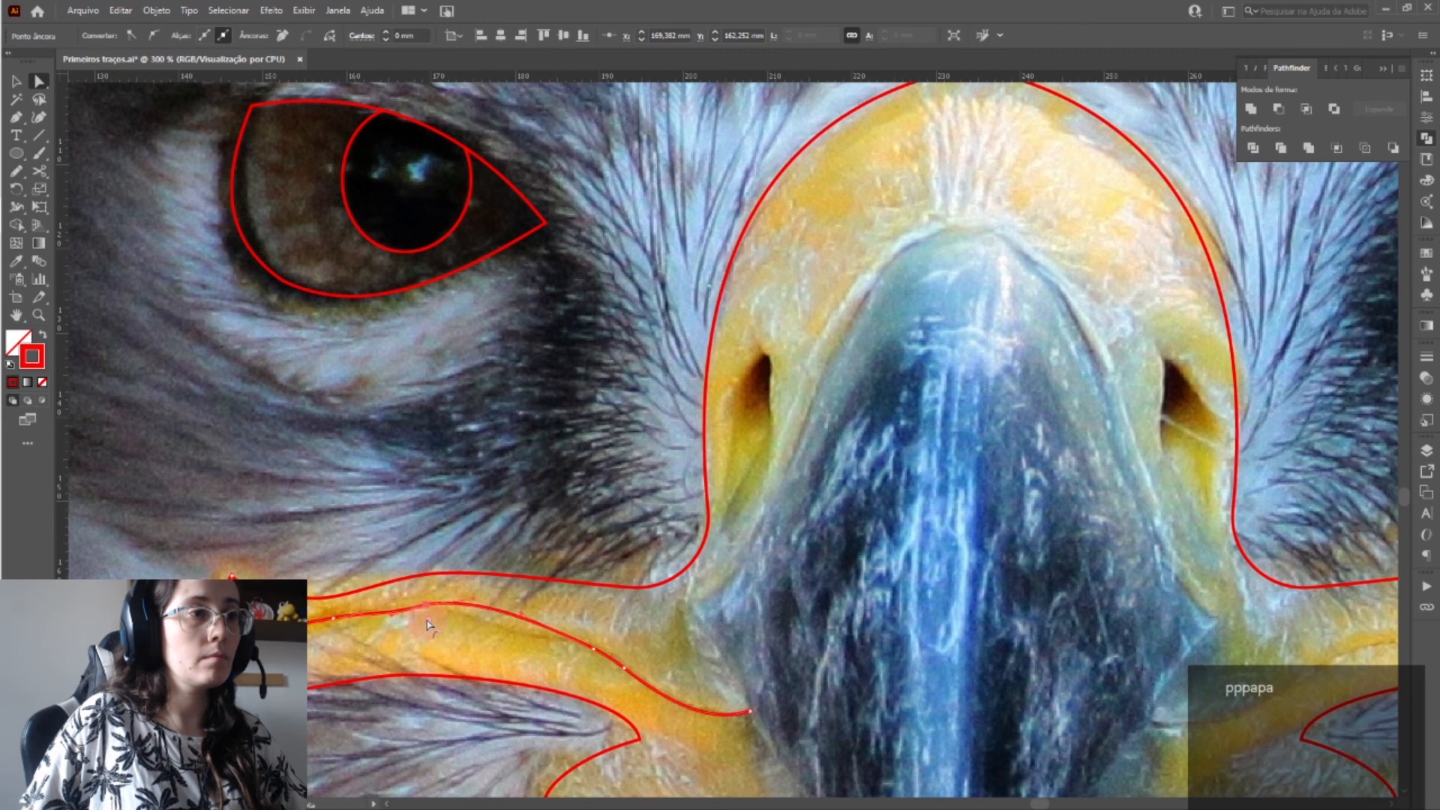
- Draw a closed three-point path over the nostril on the already traced mouth crease's side
{"action": "key", "text": "p"}
{"action": "left_click", "coordinate": [768, 357]}
{"action": "left_click", "coordinate": [774, 446]}
{"action": "left_click", "coordinate": [717, 521]}
{"action": "left_click", "coordinate": [768, 356]}
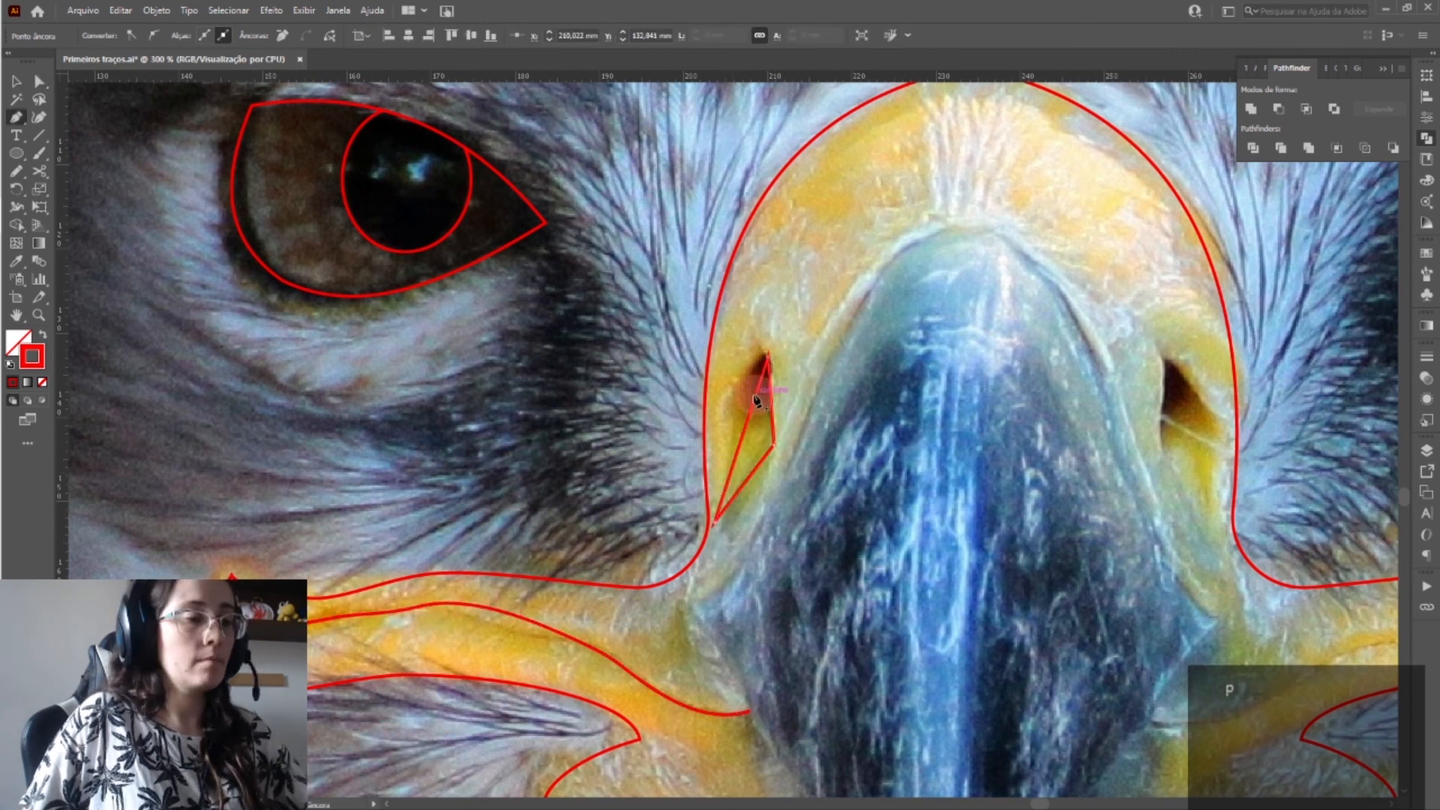
- Curve the nostril path's sides and reposition its lower anchor to fit the nostril, then clear the selection
{"action": "left_click_drag", "start_coordinate": [728, 385], "coordinate": [729, 387]}
{"action": "key", "text": "a"}
{"action": "left_click_drag", "start_coordinate": [716, 521], "coordinate": [722, 530]}
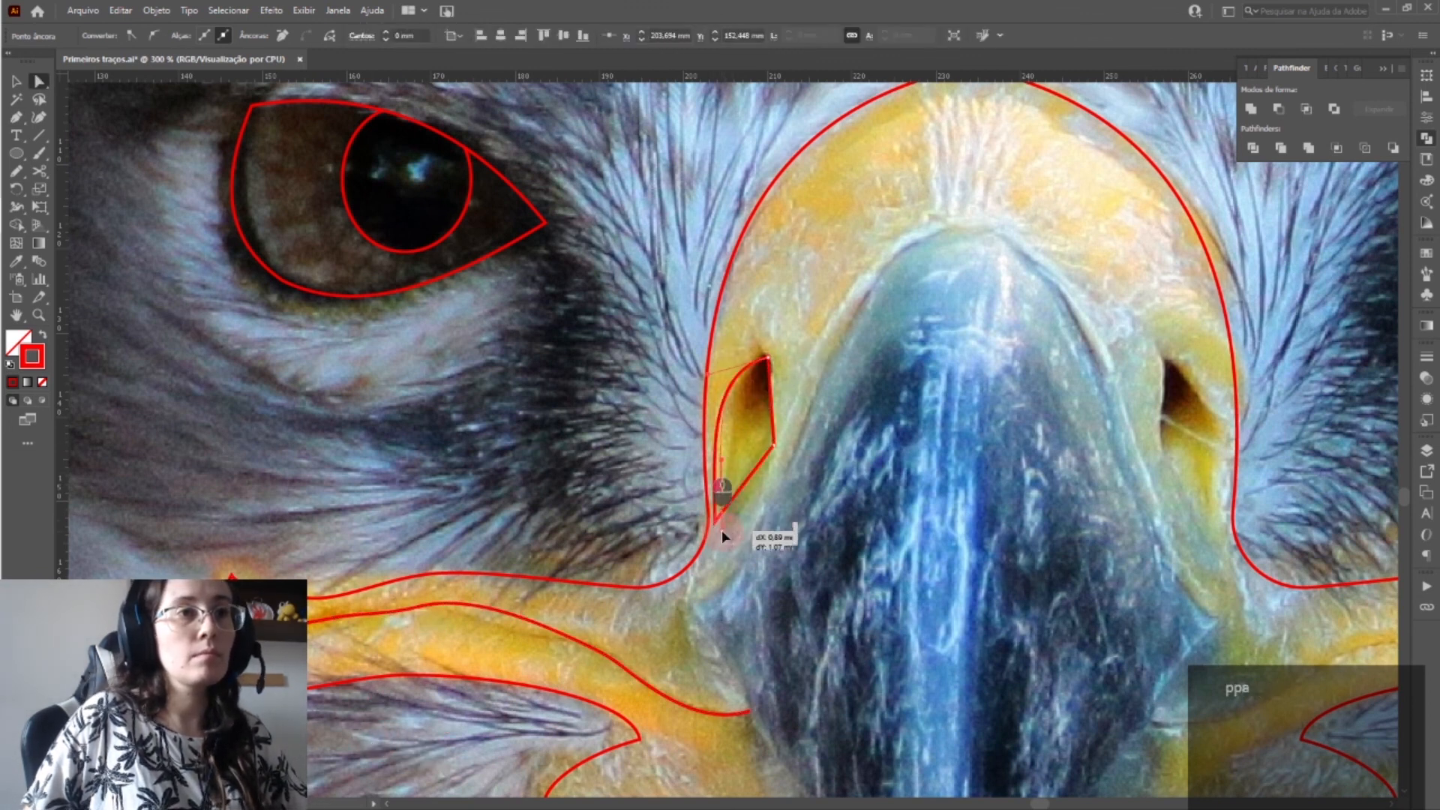
{"action": "left_click_drag", "start_coordinate": [711, 463], "coordinate": [756, 499]}
{"action": "key", "text": "ctrl+z"}
{"action": "key", "text": "p"}
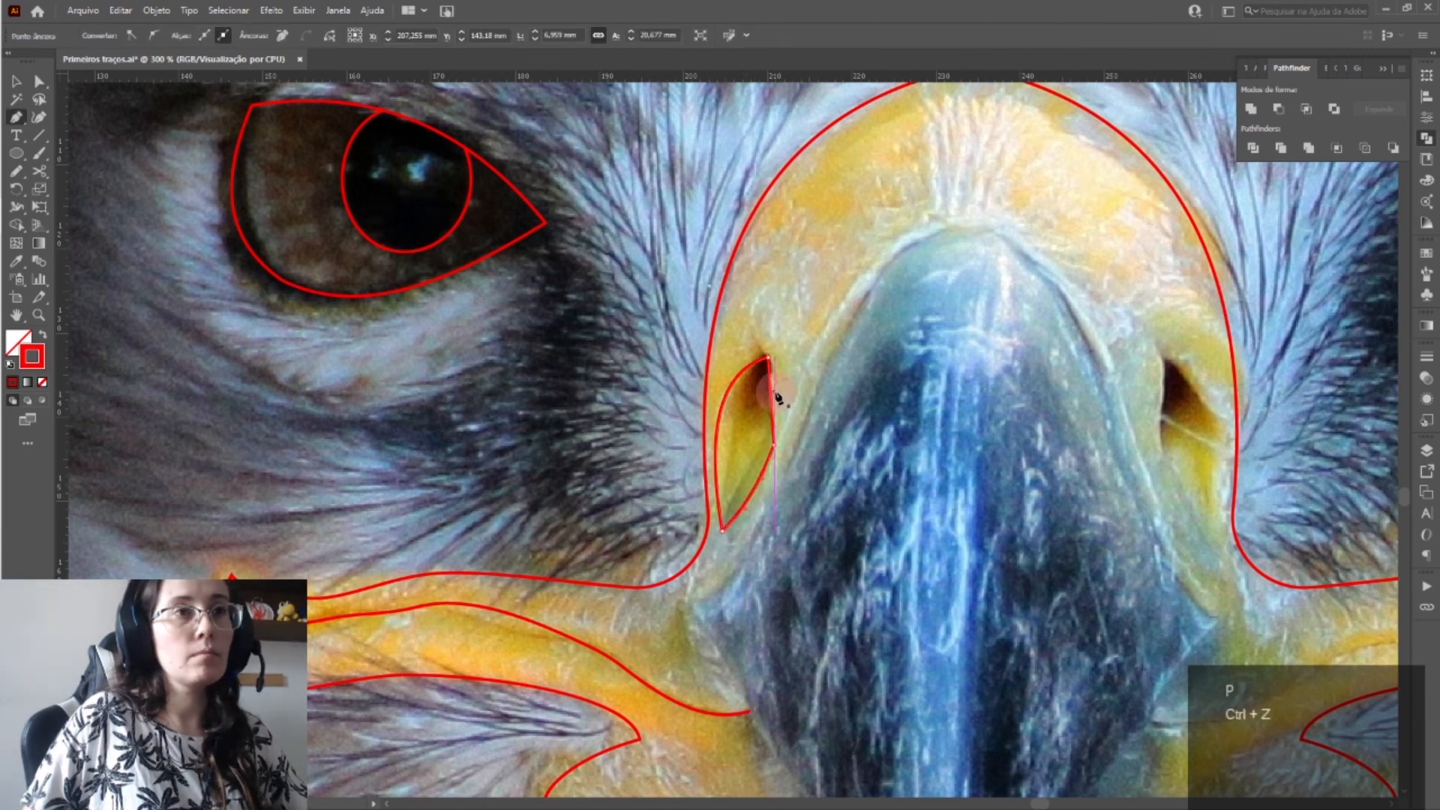
{"action": "left_click_drag", "start_coordinate": [773, 363], "coordinate": [768, 393]}
{"action": "left_click", "coordinate": [1426, 356]}
{"action": "key", "text": "a"}
{"action": "left_click", "coordinate": [977, 427]}
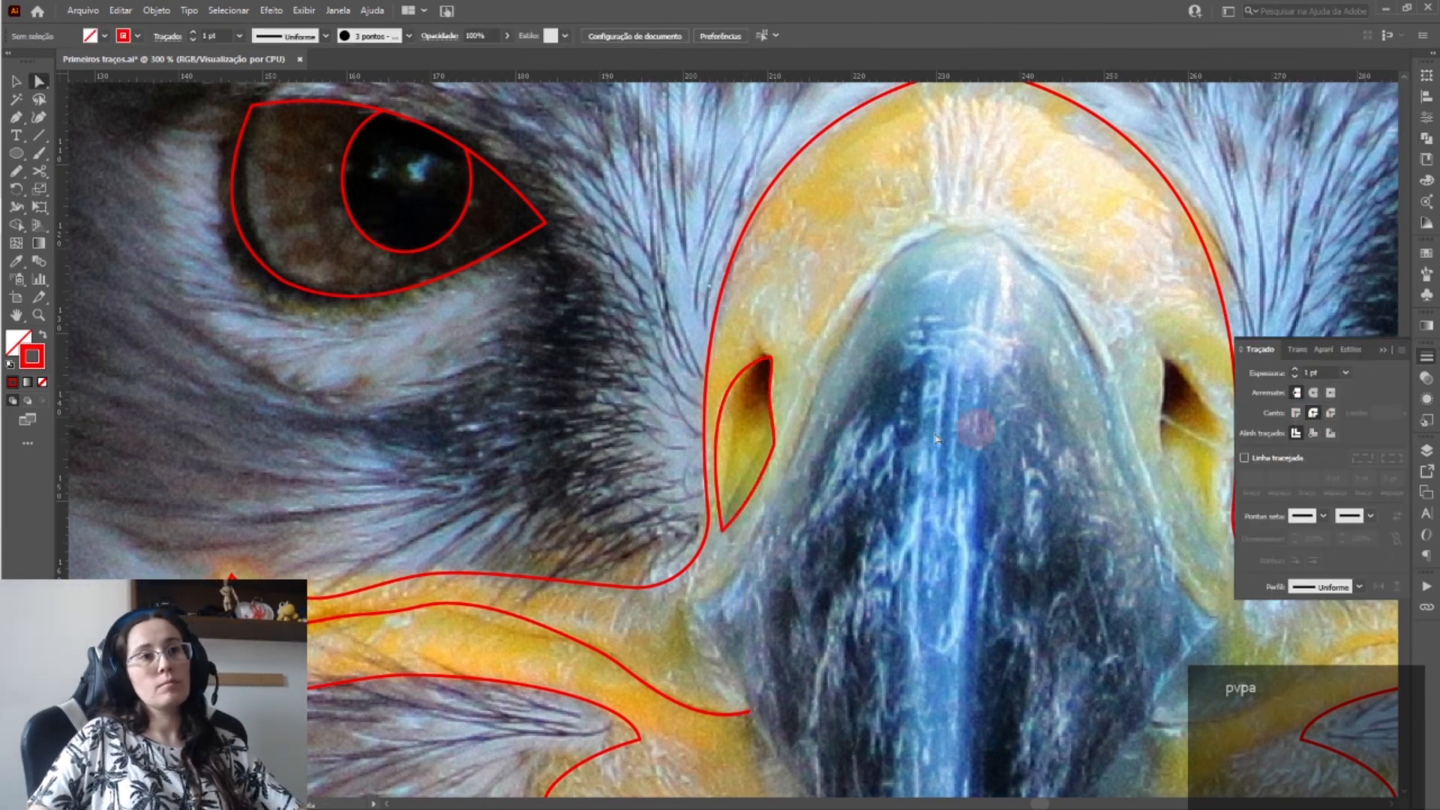
- Duplicate the nostril path in place, reflect the copy and position it over the opposite nostril
{"action": "key", "text": "v"}
{"action": "left_click", "coordinate": [772, 379]}
{"action": "key", "text": "ctrl+c"}
{"action": "right_click", "coordinate": [773, 382]}
{"action": "mouse_move", "coordinate": [855, 637]}
{"action": "left_click", "coordinate": [984, 692]}
{"action": "left_click", "coordinate": [1089, 519]}
{"action": "left_click_drag", "start_coordinate": [773, 416], "coordinate": [1216, 416]}
{"action": "left_click", "coordinate": [917, 411]}
{"action": "scroll", "coordinate": [918, 411], "scroll_direction": "down", "scroll_amount": 1}
{"action": "scroll", "coordinate": [917, 410], "scroll_direction": "down", "scroll_amount": 1}
{"action": "scroll", "coordinate": [900, 315], "scroll_direction": "right", "scroll_amount": 1}
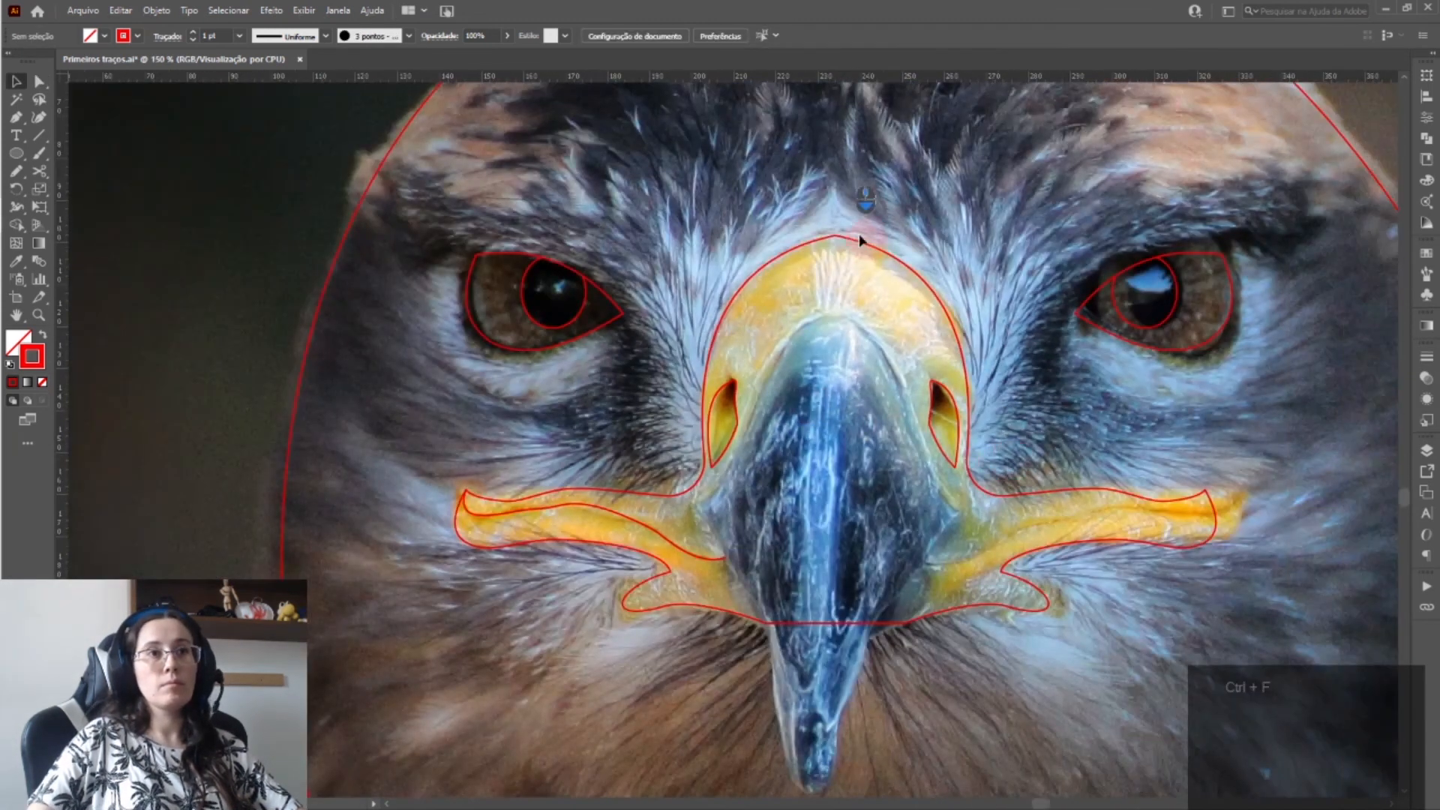
- Round the peak at the top of the yellow beak outline and clear the selection
{"action": "scroll", "coordinate": [861, 238], "scroll_direction": "up", "scroll_amount": 4}
{"action": "left_click", "coordinate": [780, 249]}
{"action": "key", "text": "a"}
{"action": "left_click", "coordinate": [780, 249]}
{"action": "left_click_drag", "start_coordinate": [780, 261], "coordinate": [762, 538]}
{"action": "left_click", "coordinate": [763, 507]}
{"action": "scroll", "coordinate": [763, 508], "scroll_direction": "down", "scroll_amount": 3}
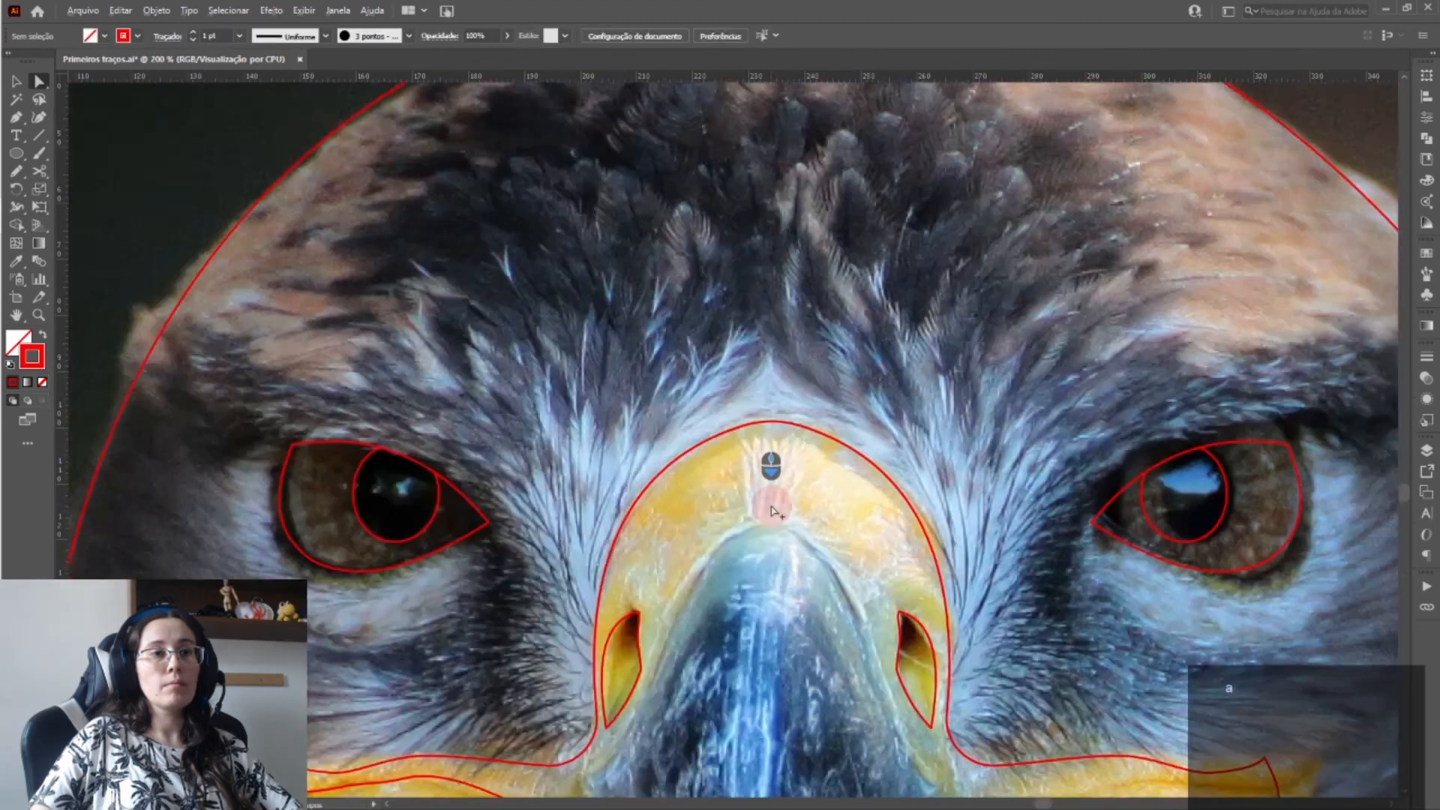
- Draw a closed straight-sided path around half of the dark beak, with one side along the centre line
{"action": "scroll", "coordinate": [765, 499], "scroll_direction": "down", "scroll_amount": 4}
{"action": "key", "text": "p"}
{"action": "left_click", "coordinate": [772, 195]}
{"action": "scroll", "coordinate": [773, 738], "scroll_direction": "down", "scroll_amount": 1}
{"action": "left_click", "coordinate": [772, 749]}
{"action": "left_click", "coordinate": [678, 520]}
{"action": "left_click", "coordinate": [584, 369]}
{"action": "left_click", "coordinate": [771, 112]}
- Curve the upper edge of the half dark beak path to follow the boundary with the yellow area
{"action": "left_click_drag", "start_coordinate": [720, 138], "coordinate": [711, 99]}
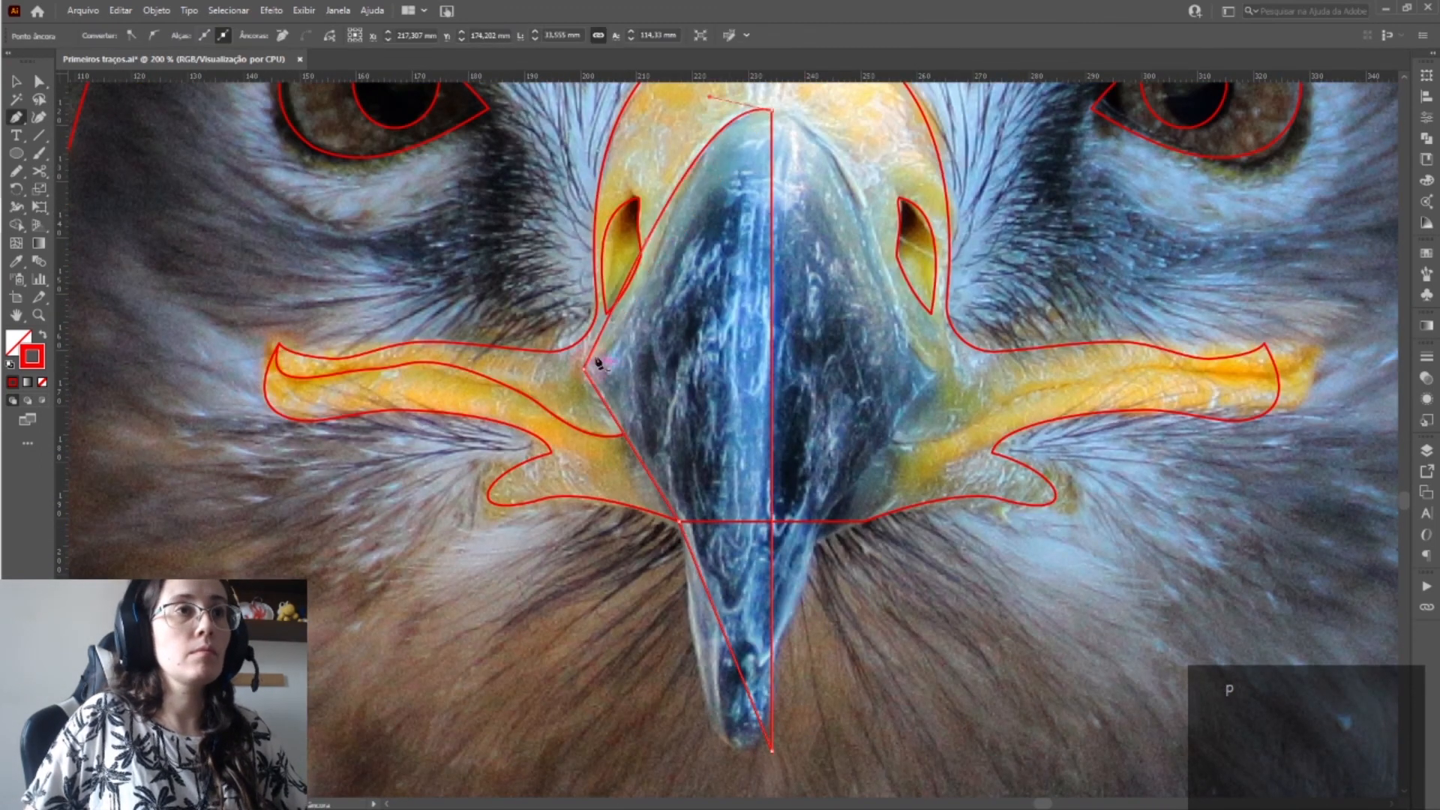
{"action": "left_click", "coordinate": [646, 261]}
{"action": "key", "text": "a"}
{"action": "left_click_drag", "start_coordinate": [647, 246], "coordinate": [645, 298]}
{"action": "left_click_drag", "start_coordinate": [684, 164], "coordinate": [687, 161]}
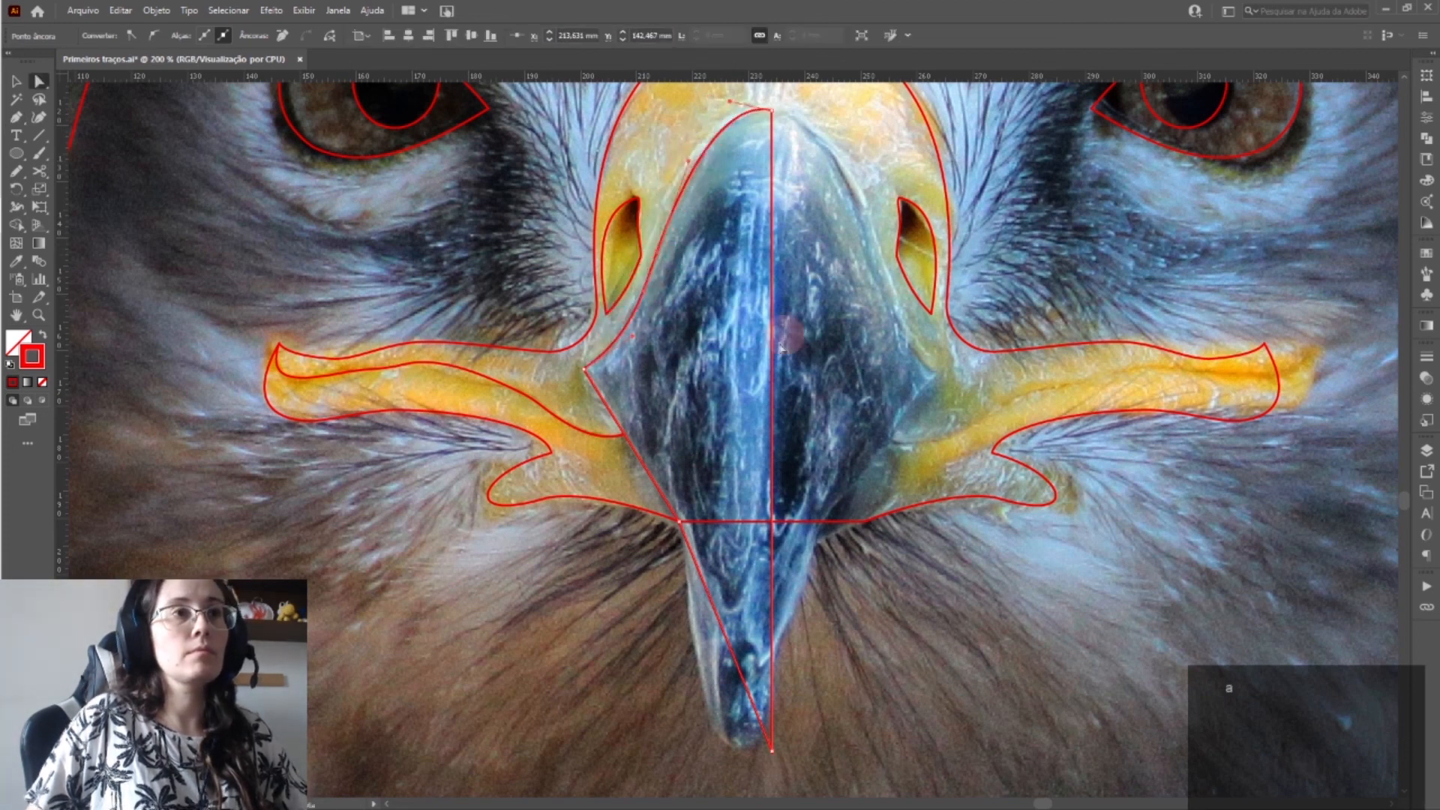
- Curve the half dark beak's lower side and tip, adjust its outermost anchor and round that corner
{"action": "left_click_drag", "start_coordinate": [624, 435], "coordinate": [645, 492]}
{"action": "key", "text": "a"}
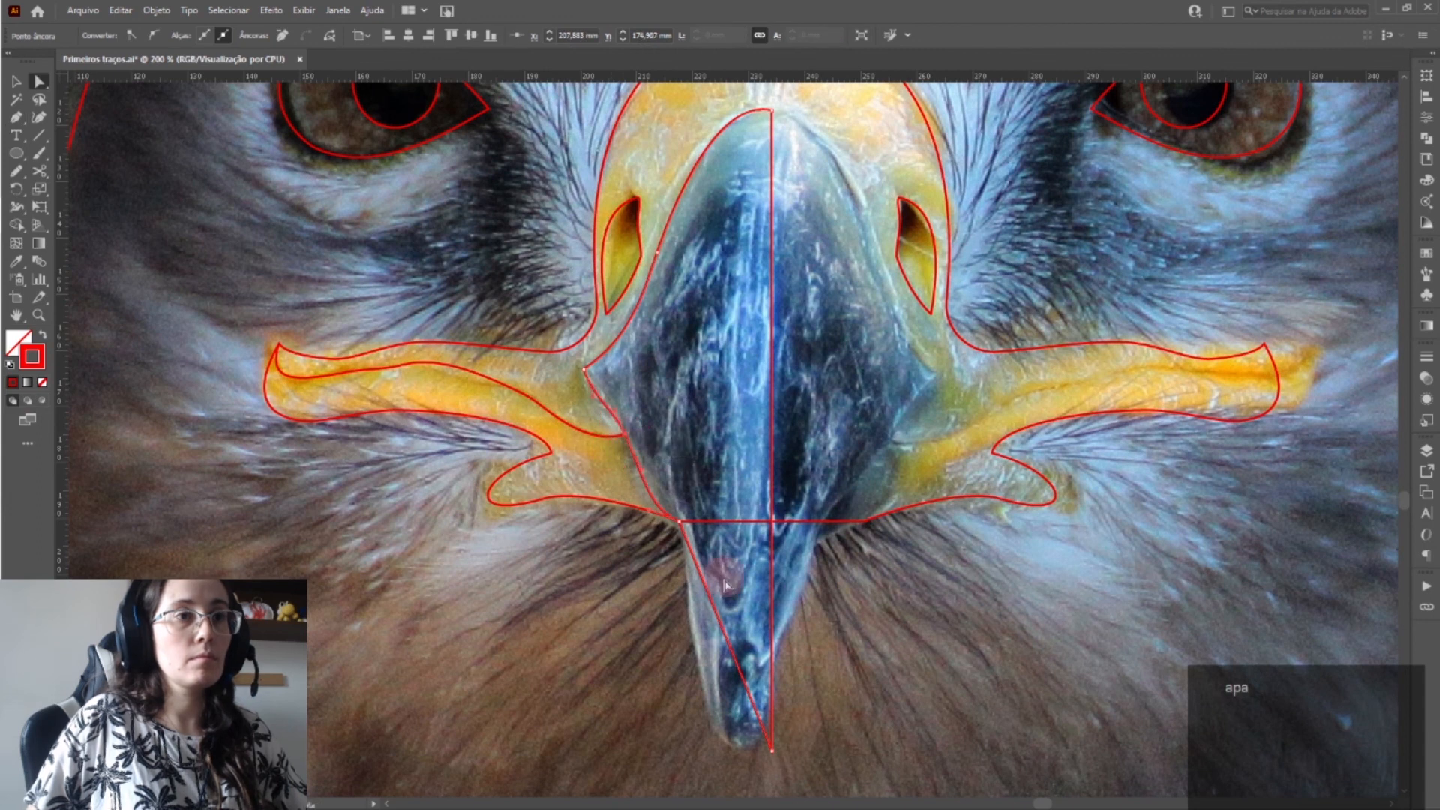
{"action": "key", "text": "a"}
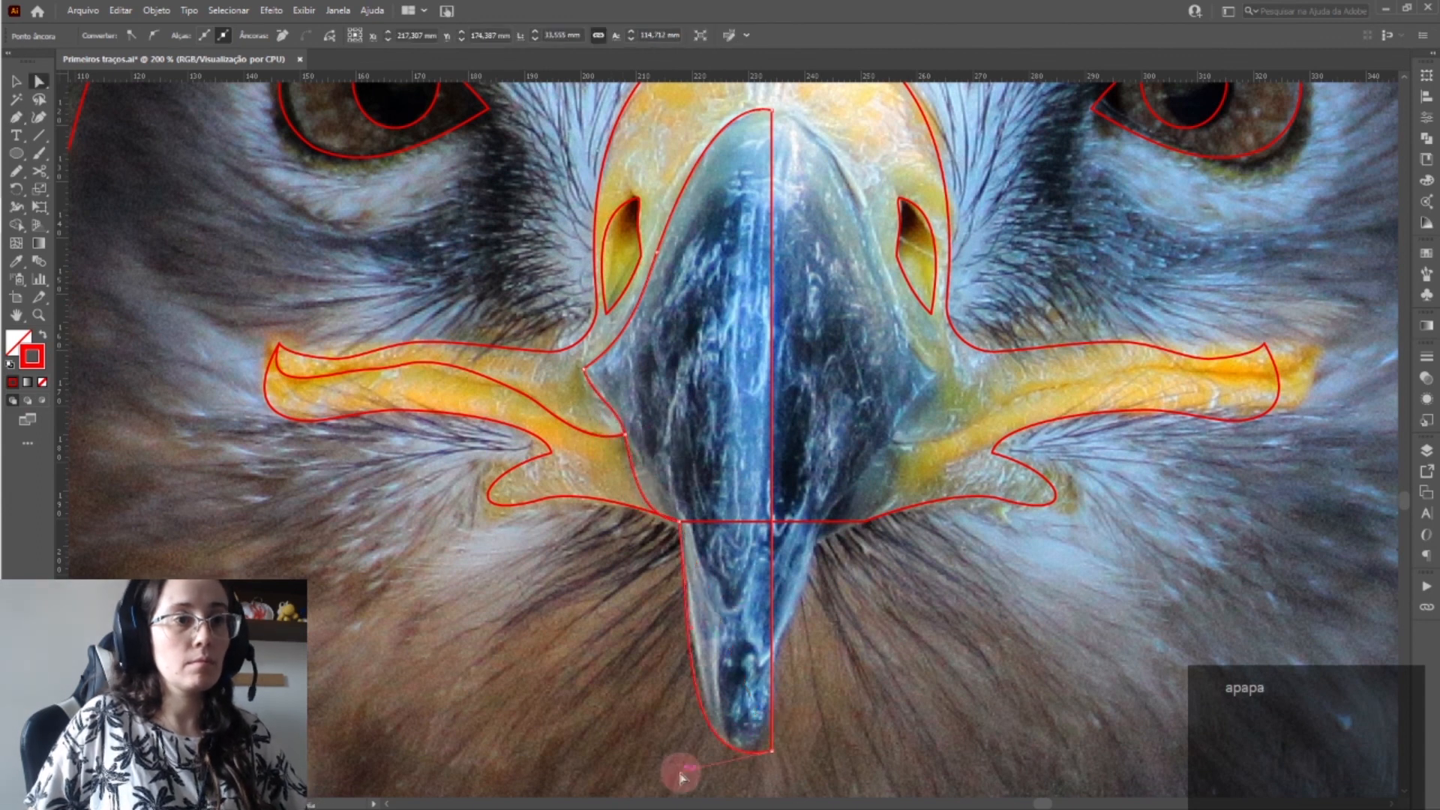
{"action": "left_click_drag", "start_coordinate": [584, 369], "coordinate": [578, 363]}
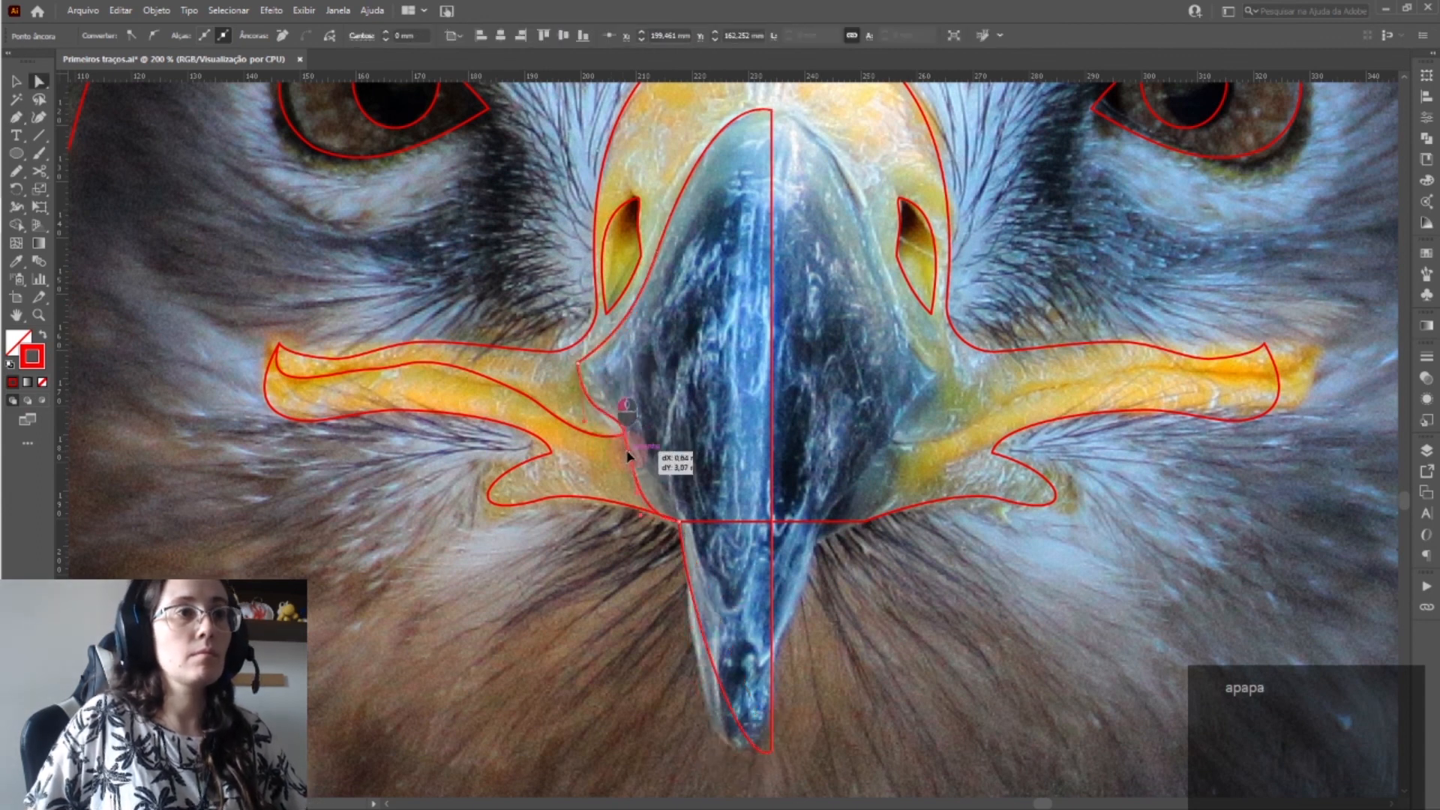
{"action": "left_click_drag", "start_coordinate": [628, 455], "coordinate": [641, 519]}
{"action": "left_click", "coordinate": [580, 364]}
{"action": "left_click_drag", "start_coordinate": [592, 368], "coordinate": [629, 380]}
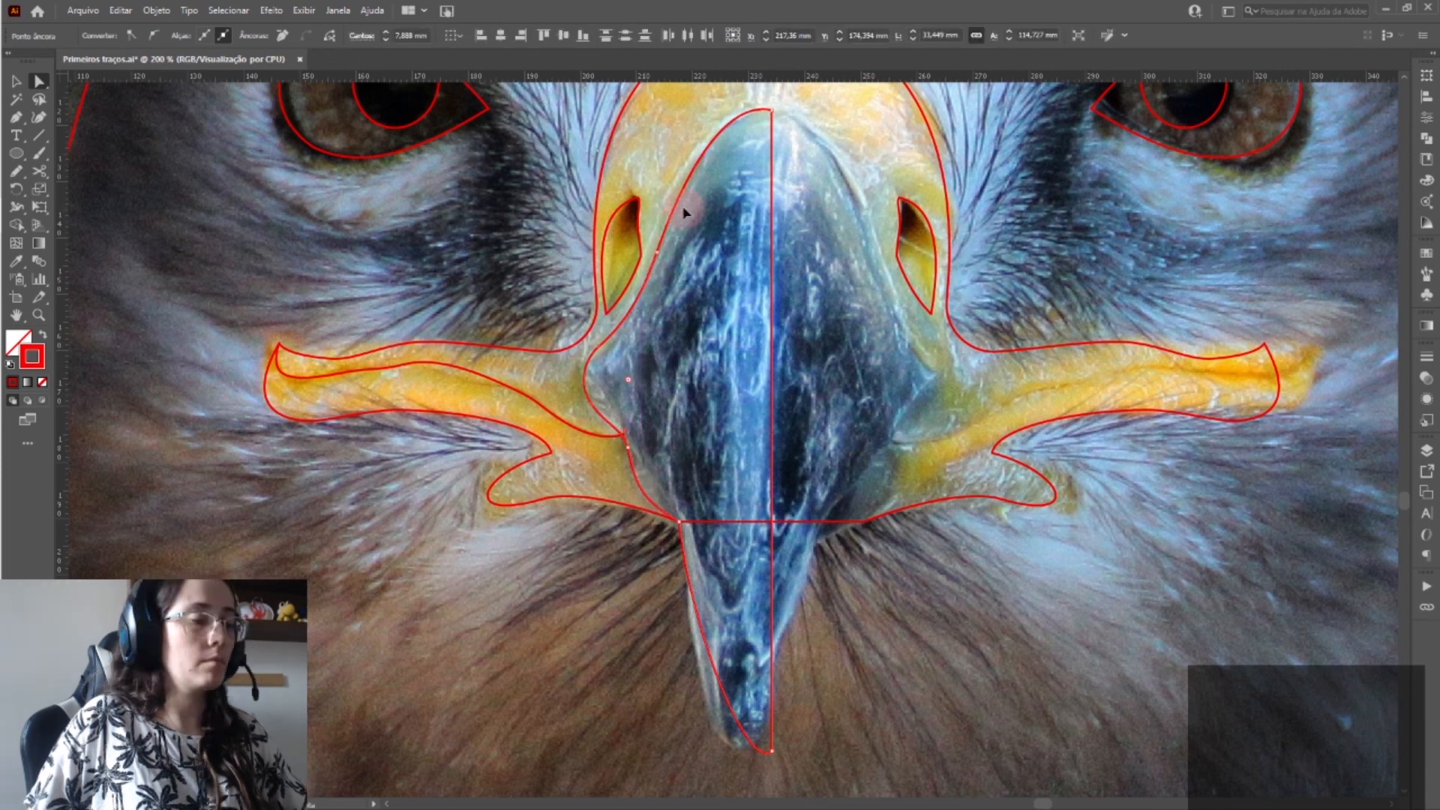
{"action": "key", "text": "ctrl+c"}
{"action": "key", "text": "ctrl+f"}
{"action": "key", "text": "v"}
{"action": "right_click", "coordinate": [660, 238]}
{"action": "key", "text": "ctrl+z"}
{"action": "key", "text": "ctrl+z"}
- Reflect a copy of the half dark beak and move it against the original along the centre line
{"action": "key", "text": "a"}
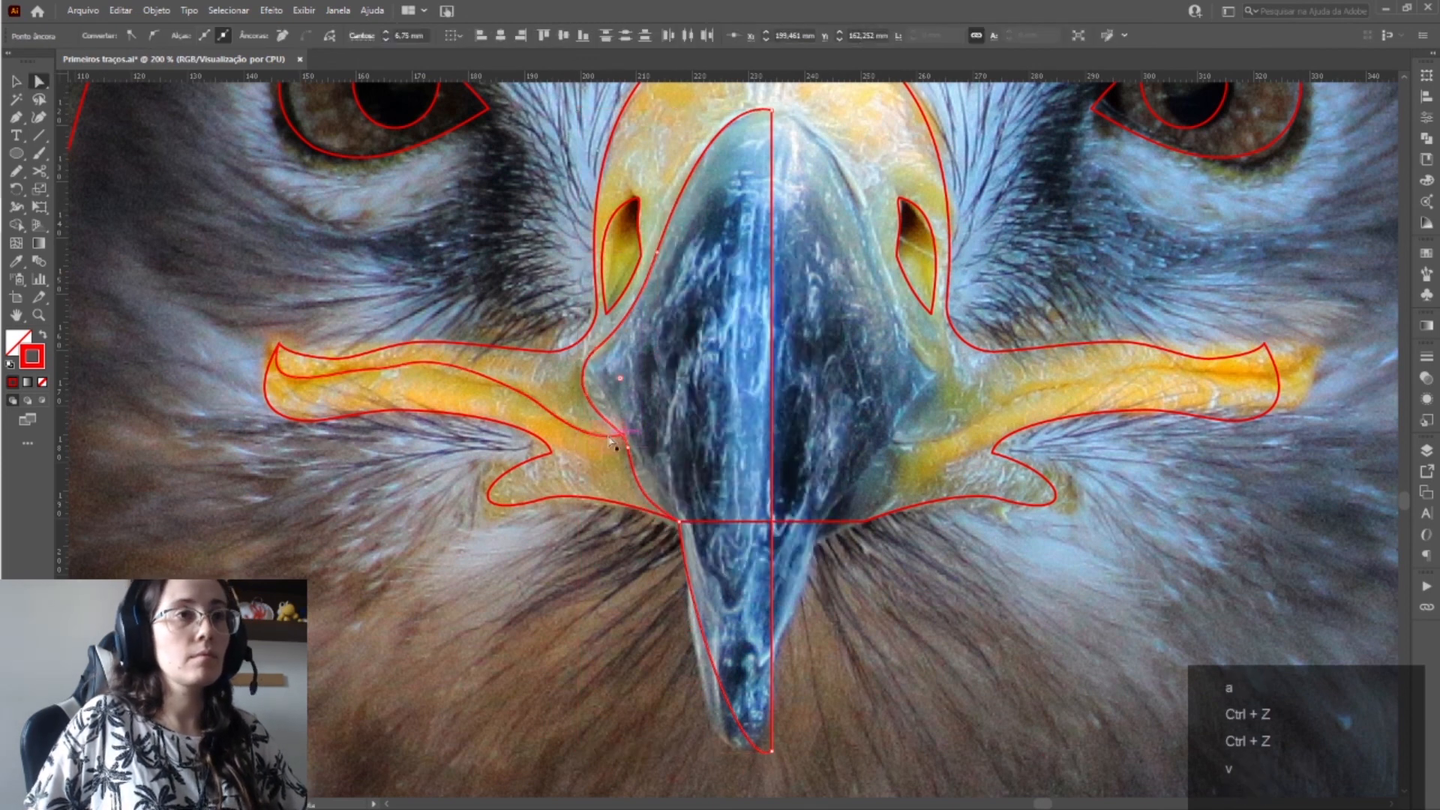
{"action": "key", "text": "v"}
{"action": "right_click", "coordinate": [634, 287]}
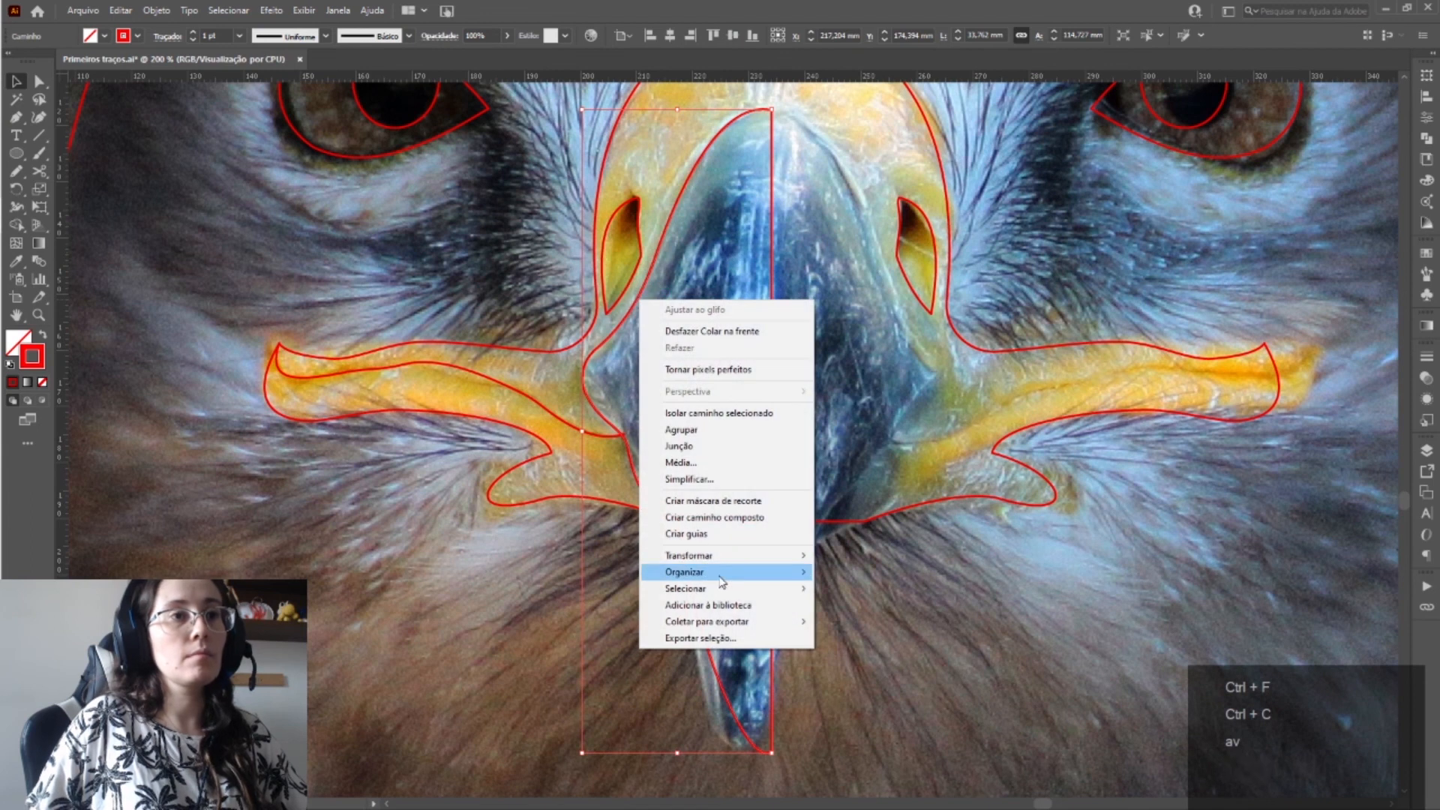
{"action": "left_click", "coordinate": [892, 615]}
{"action": "left_click", "coordinate": [1097, 504]}
{"action": "left_click_drag", "start_coordinate": [581, 279], "coordinate": [770, 275]}
- Unite both halves of the dark beak with Pathfinder and clear the selection
{"action": "left_click", "coordinate": [753, 112], "text": "shift"}
{"action": "left_click", "coordinate": [1425, 138]}
{"action": "left_click", "coordinate": [1251, 108]}
{"action": "left_click", "coordinate": [1077, 172]}
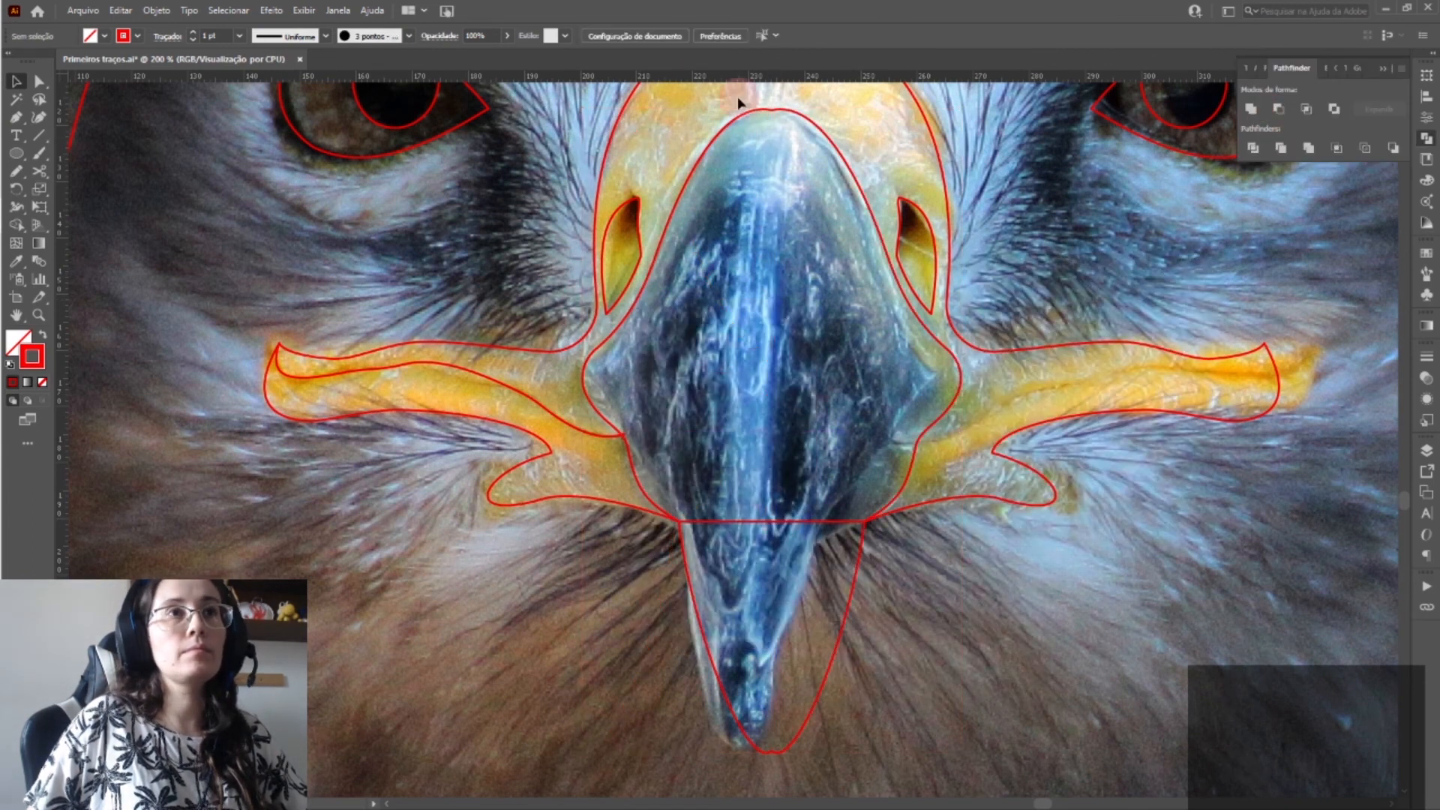
- Add an anchor on each side of the dark beak's top and smooth the curve across its peak
{"action": "left_click", "coordinate": [781, 109]}
{"action": "scroll", "coordinate": [781, 107], "scroll_direction": "up", "scroll_amount": 5}
{"action": "key", "text": "p"}
{"action": "left_click", "coordinate": [640, 129]}
{"action": "left_click", "coordinate": [818, 131]}
{"action": "scroll", "coordinate": [761, 138], "scroll_direction": "down", "scroll_amount": 10}
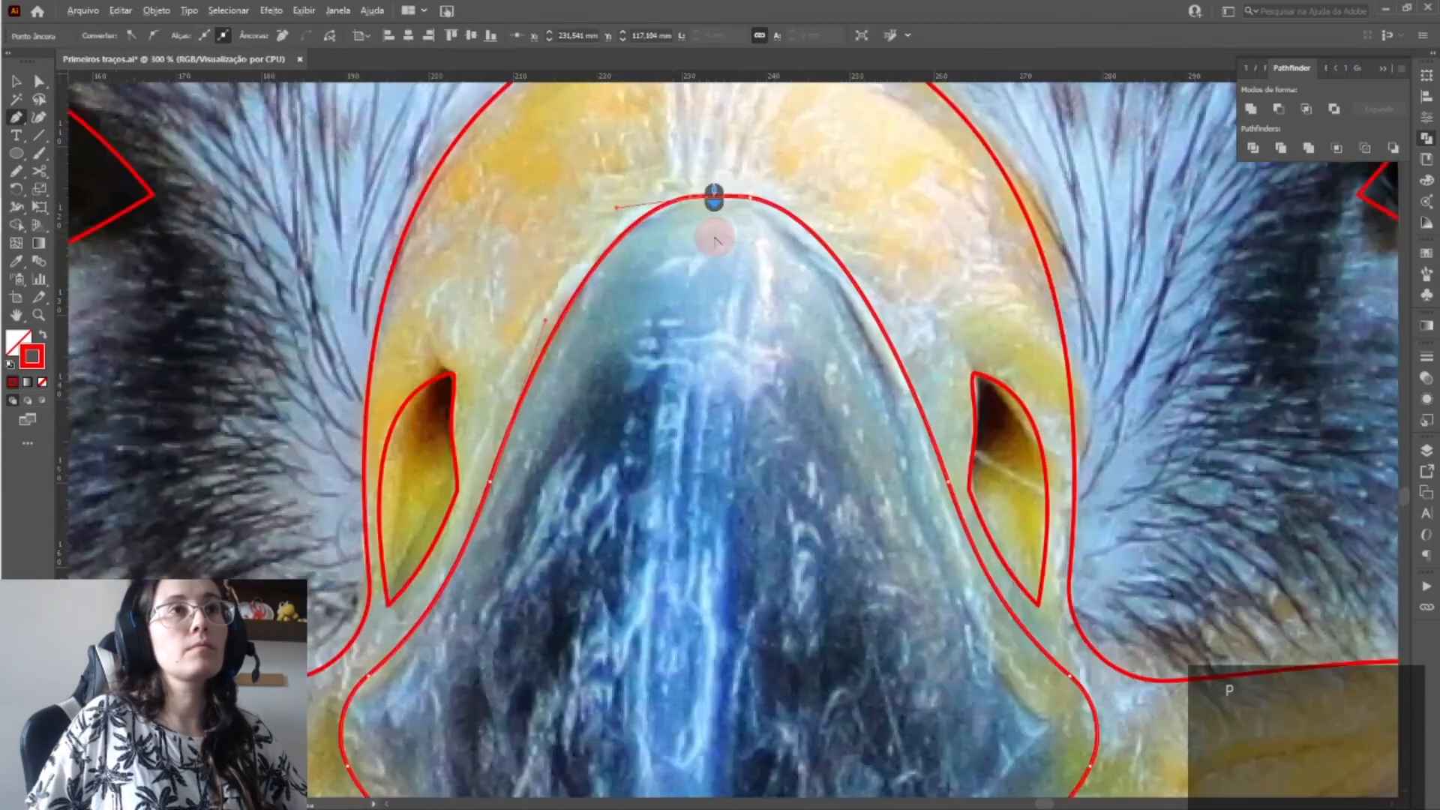
- Cut the yellow beak outline at the ends of its straight lower edge with Scissors and delete that segment
{"action": "key", "text": "v"}
{"action": "scroll", "coordinate": [691, 461], "scroll_direction": "up", "scroll_amount": 4}
{"action": "key", "text": "ctrl+z"}
{"action": "key", "text": "c"}
{"action": "scroll", "coordinate": [629, 454], "scroll_direction": "up", "scroll_amount": 2}
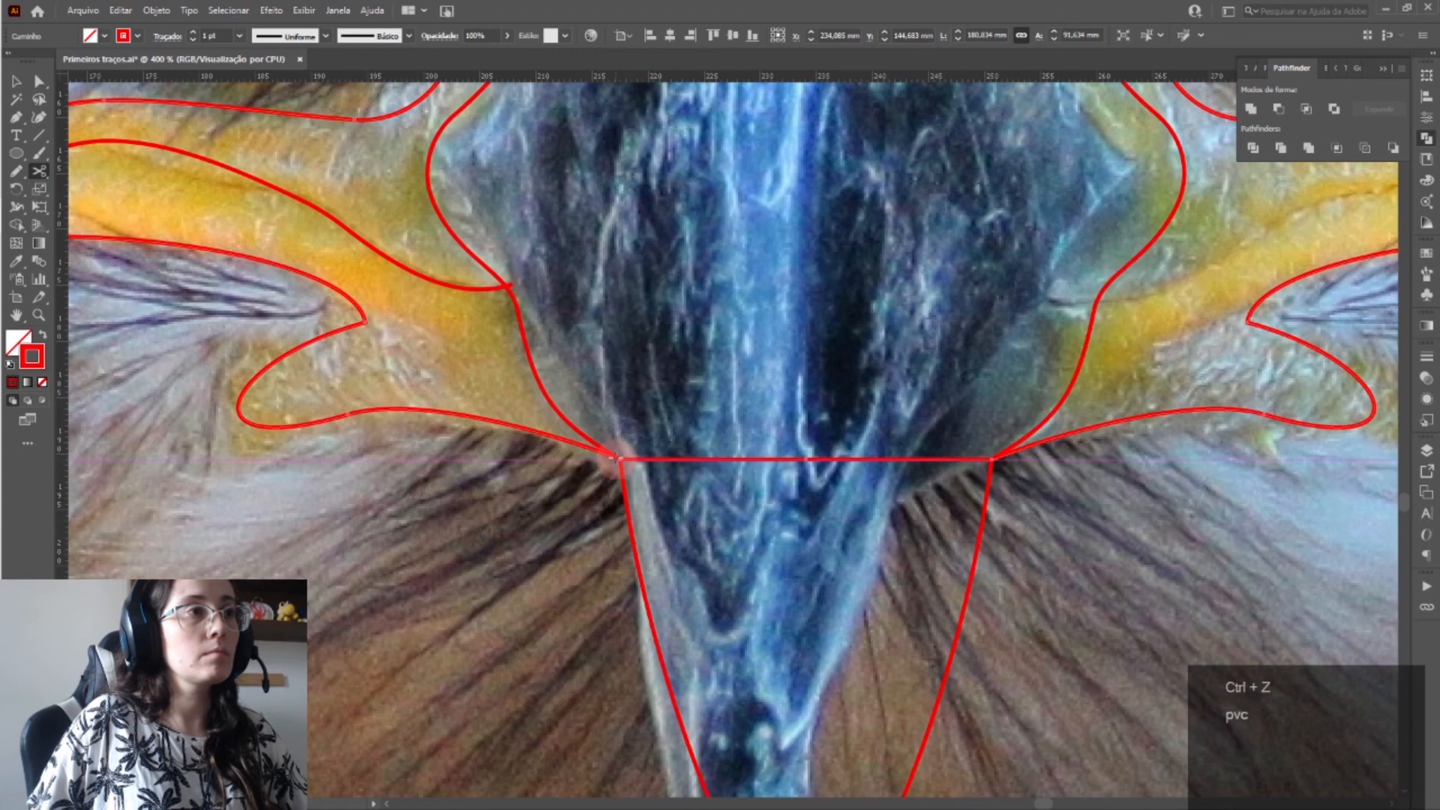
{"action": "left_click", "coordinate": [896, 450]}
{"action": "key", "text": "v"}
{"action": "key", "text": "Delete"}
{"action": "scroll", "coordinate": [817, 448], "scroll_direction": "down", "scroll_amount": 3}
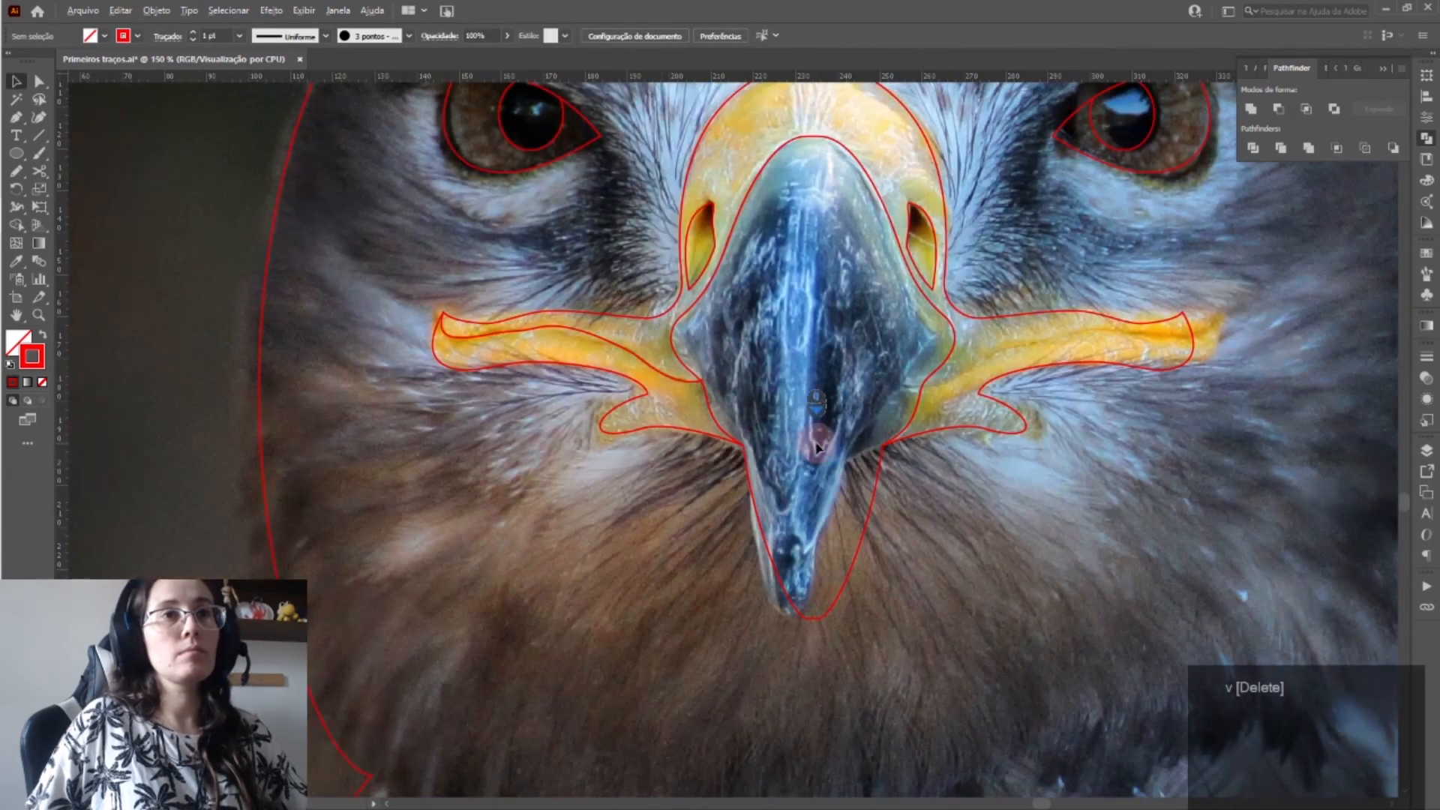
{"action": "scroll", "coordinate": [681, 379], "scroll_direction": "up", "scroll_amount": 4}
{"action": "left_click", "coordinate": [741, 392]}
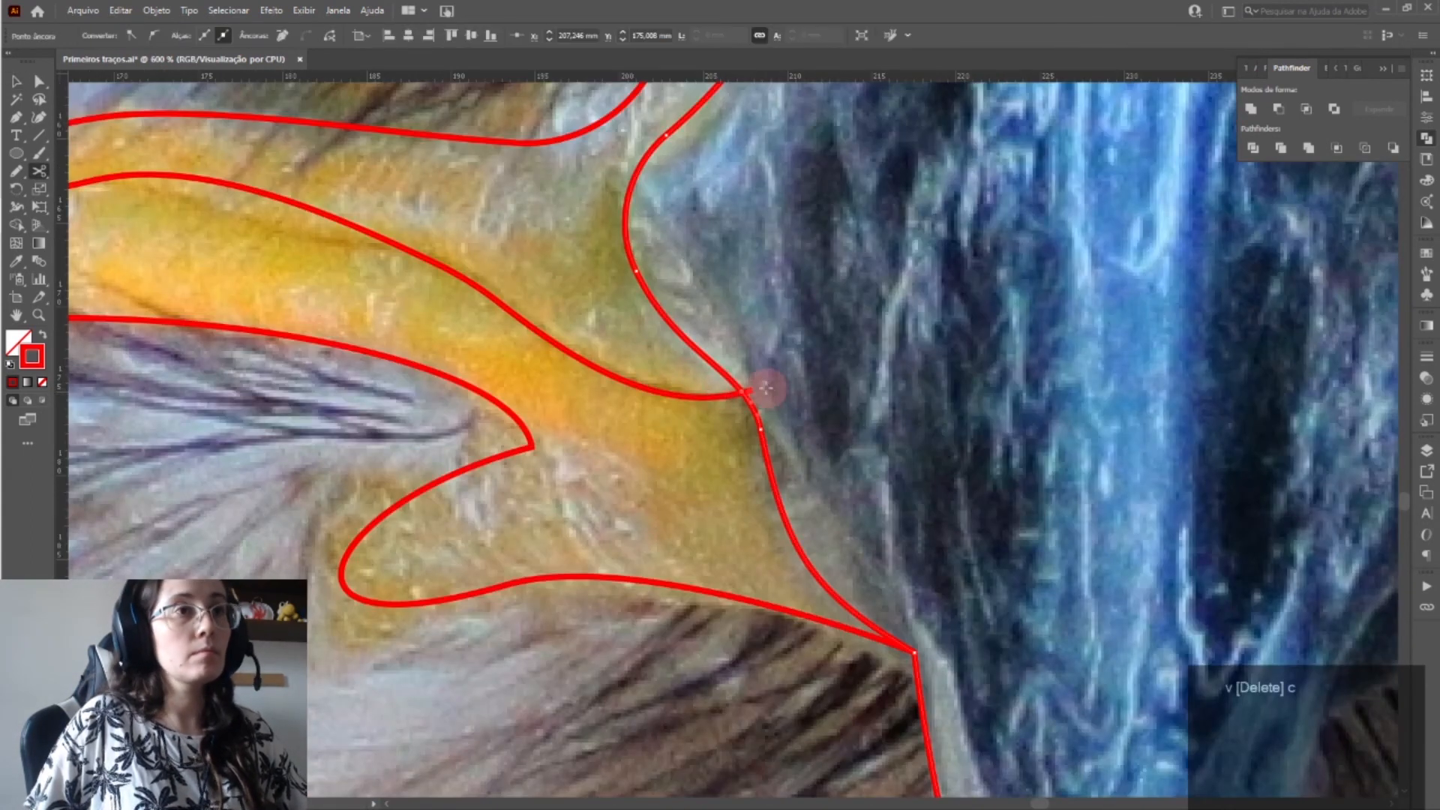
{"action": "key", "text": "ctrl+z"}
{"action": "scroll", "coordinate": [745, 398], "scroll_direction": "up", "scroll_amount": 4}
{"action": "left_click", "coordinate": [757, 406]}
{"action": "key", "text": "v"}
{"action": "key", "text": "ctrl+z"}
- Cut the mouth crease path where it crosses the dark beak's outline and delete the overhanging end
{"action": "left_click", "coordinate": [799, 400]}
{"action": "left_click", "coordinate": [725, 412]}
{"action": "key", "text": "c"}
{"action": "left_click", "coordinate": [750, 405]}
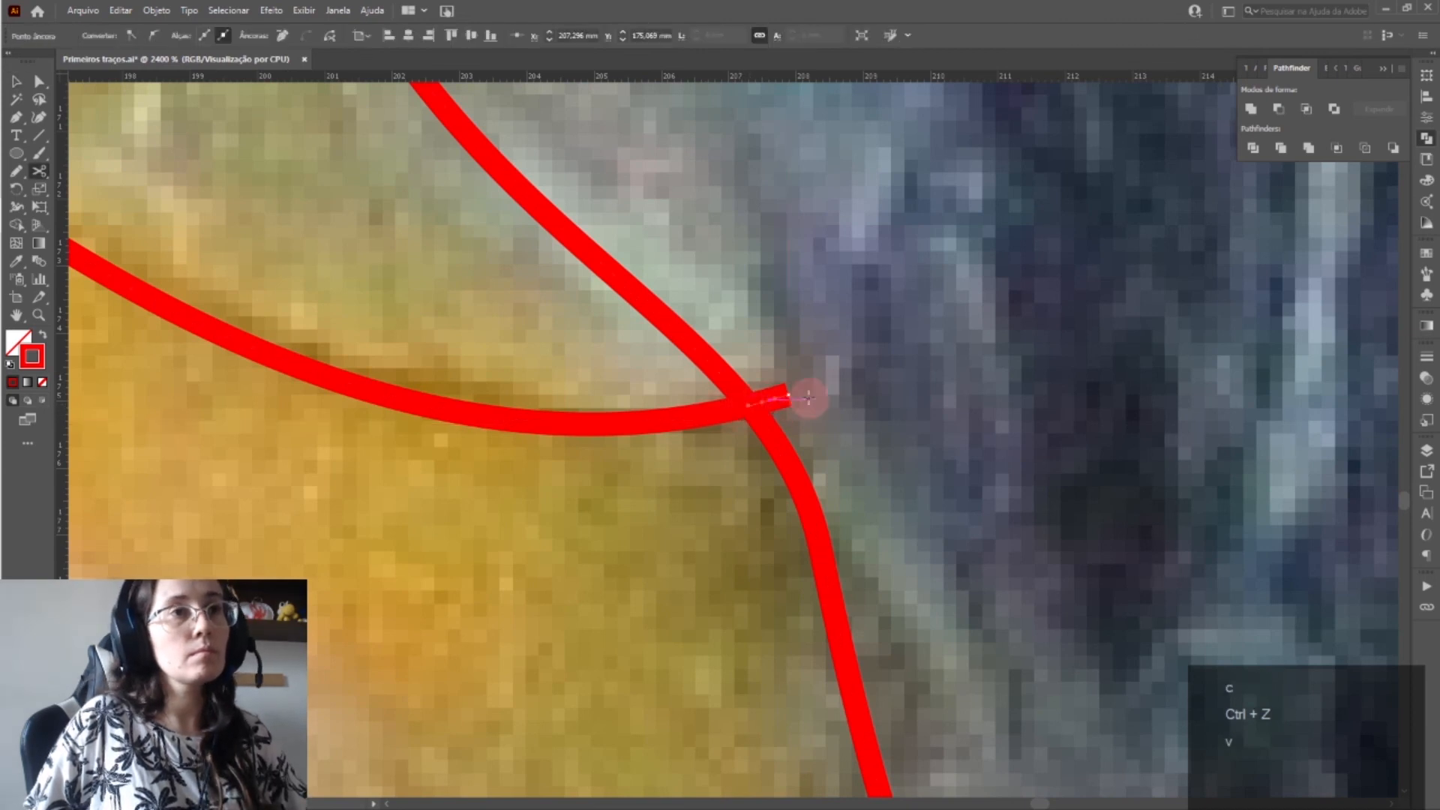
{"action": "key", "text": "v"}
{"action": "key", "text": "Delete"}
{"action": "key", "text": "Delete"}
- Duplicate the mouth crease path in place, reflect the copy and fit it onto the opposite mouth band
{"action": "left_click", "coordinate": [692, 420]}
{"action": "key", "text": "ctrl+c"}
{"action": "scroll", "coordinate": [688, 418], "scroll_direction": "down", "scroll_amount": 6}
{"action": "key", "text": "ctrl+f"}
{"action": "right_click", "coordinate": [653, 412]}
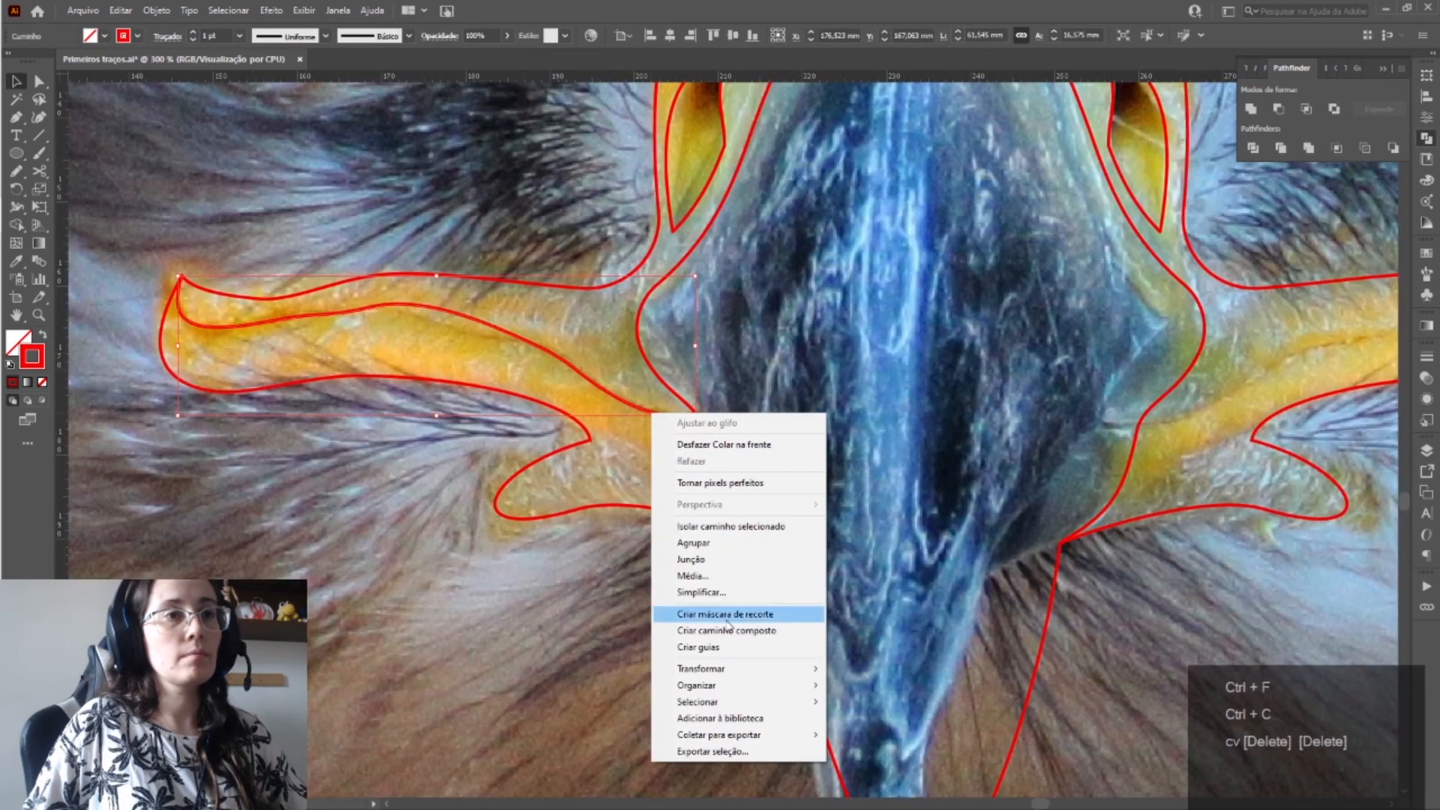
{"action": "mouse_move", "coordinate": [738, 668]}
{"action": "left_click", "coordinate": [876, 594]}
{"action": "left_click", "coordinate": [1101, 507]}
{"action": "left_click_drag", "start_coordinate": [275, 386], "coordinate": [1245, 366]}
{"action": "scroll", "coordinate": [1192, 432], "scroll_direction": "up", "scroll_amount": 4}
{"action": "left_click_drag", "start_coordinate": [1090, 351], "coordinate": [1080, 351]}
{"action": "left_click", "coordinate": [1043, 473]}
{"action": "scroll", "coordinate": [1043, 473], "scroll_direction": "down", "scroll_amount": 8}
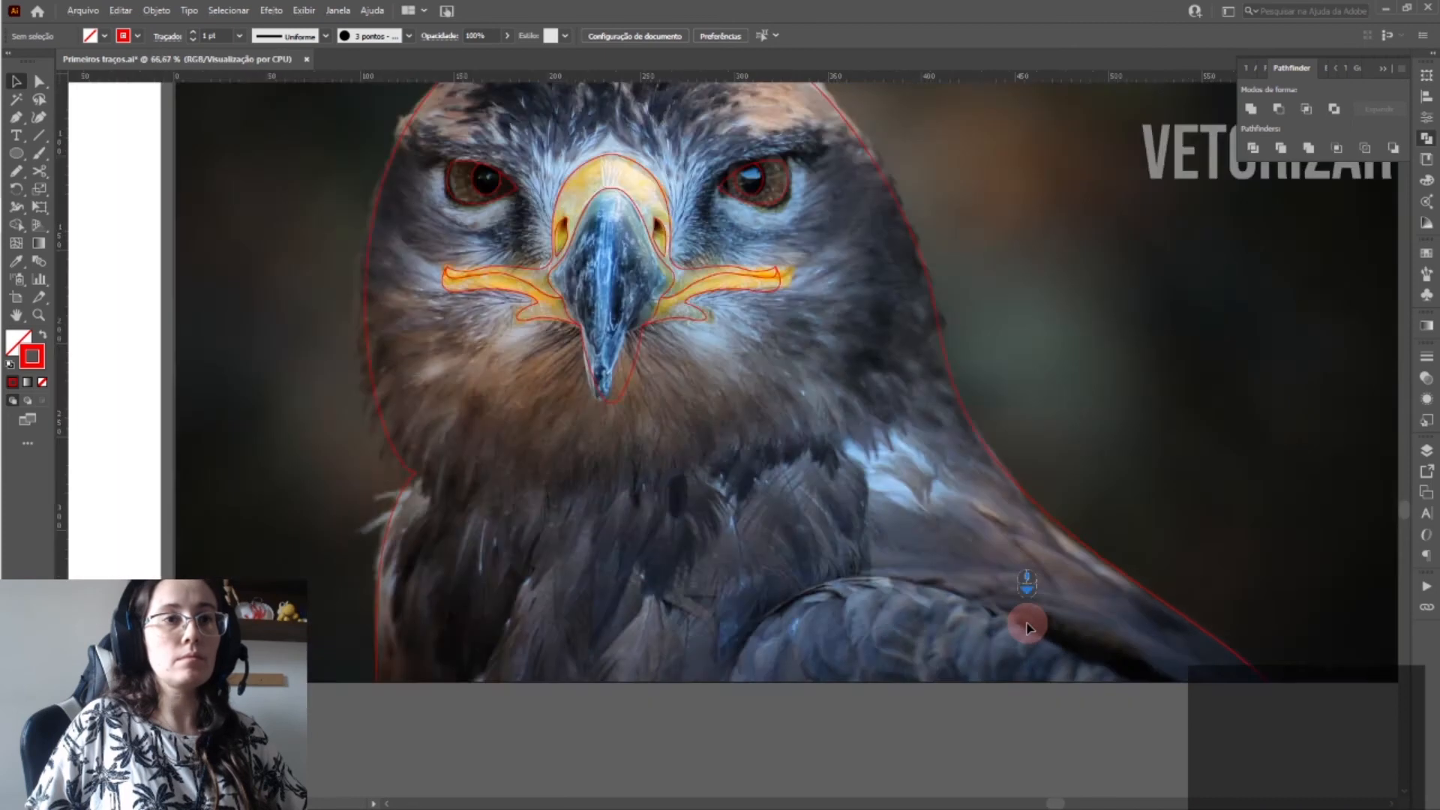
- Draw a closed triangular path over the folded wing along the photo's lower edge
{"action": "scroll", "coordinate": [1027, 627], "scroll_direction": "up", "scroll_amount": 1}
{"action": "scroll", "coordinate": [1021, 615], "scroll_direction": "down", "scroll_amount": 1}
{"action": "key", "text": "p"}
{"action": "left_click", "coordinate": [576, 652]}
{"action": "left_click", "coordinate": [772, 484]}
{"action": "left_click", "coordinate": [1245, 644]}
{"action": "left_click", "coordinate": [596, 660]}
- Curve the wing path's upper sides, align its two lower anchors with the photo's edge and clear the selection
{"action": "key", "text": "p"}
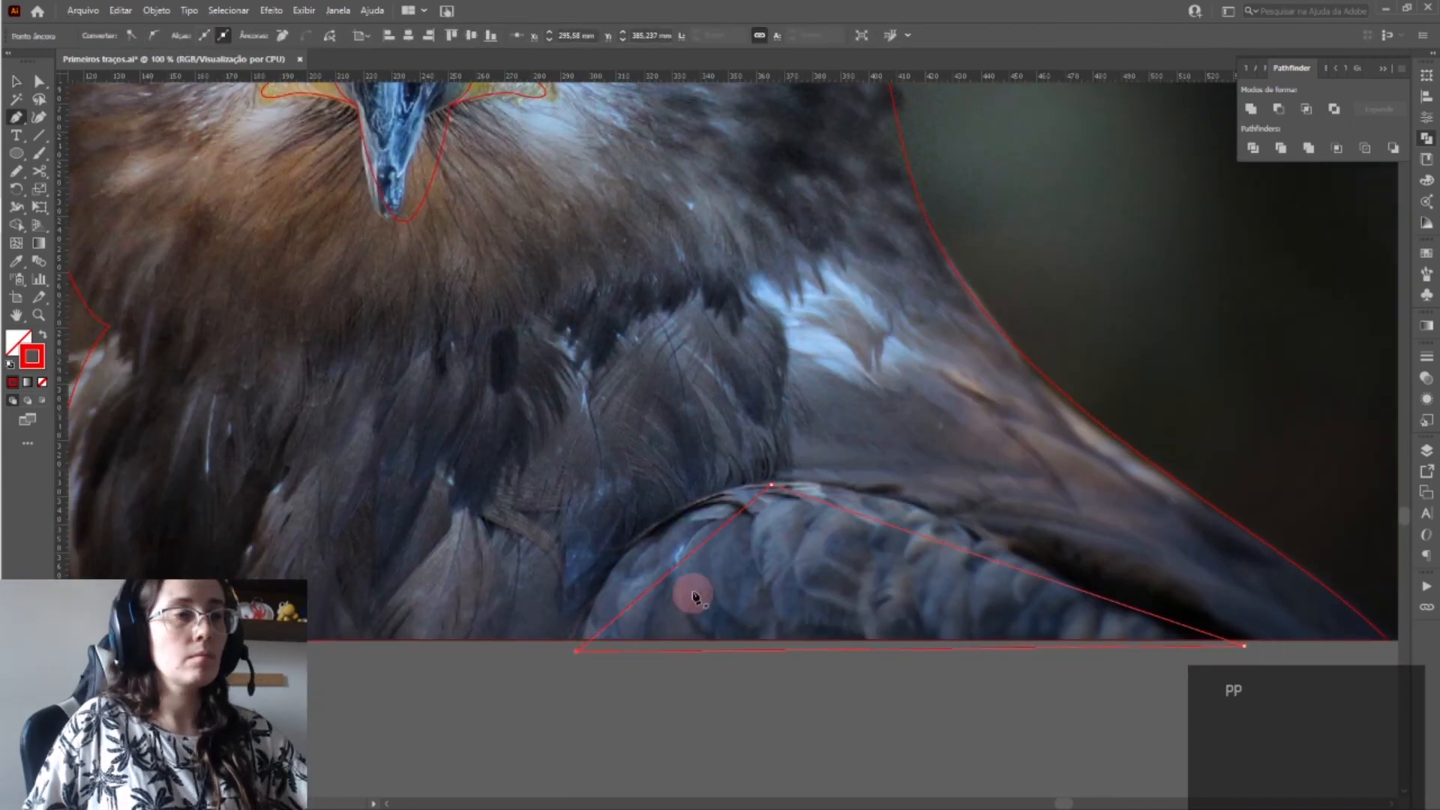
{"action": "left_click_drag", "start_coordinate": [663, 526], "coordinate": [663, 525]}
{"action": "left_click_drag", "start_coordinate": [928, 537], "coordinate": [1083, 598]}
{"action": "key", "text": "a"}
{"action": "key", "text": "a"}
{"action": "left_click_drag", "start_coordinate": [1245, 645], "coordinate": [1223, 640]}
{"action": "left_click_drag", "start_coordinate": [577, 652], "coordinate": [590, 638]}
{"action": "left_click", "coordinate": [587, 574]}
{"action": "scroll", "coordinate": [564, 548], "scroll_direction": "down", "scroll_amount": 2}
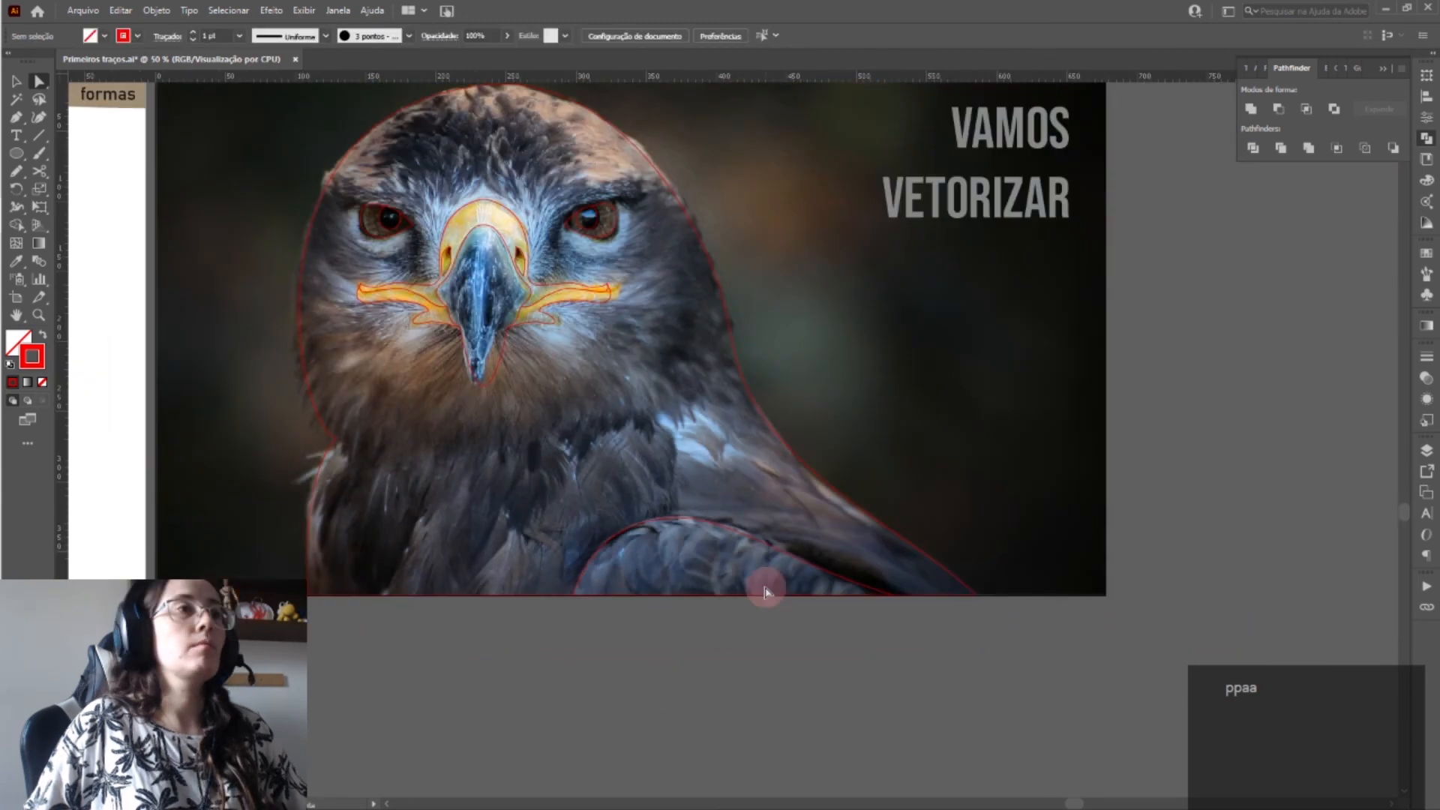
- Hide the photo layer and create a new layer between it and the tracing layer, leaving the tracing layer active
{"action": "scroll", "coordinate": [444, 338], "scroll_direction": "up", "scroll_amount": 1}
{"action": "scroll", "coordinate": [442, 338], "scroll_direction": "up", "scroll_amount": 1}
{"action": "left_click", "coordinate": [1424, 450]}
{"action": "left_click", "coordinate": [1248, 479]}
{"action": "left_click", "coordinate": [1321, 480]}
{"action": "left_click", "coordinate": [1365, 789]}
{"action": "scroll", "coordinate": [742, 386], "scroll_direction": "down", "scroll_amount": 1}
{"action": "left_click", "coordinate": [1319, 466]}
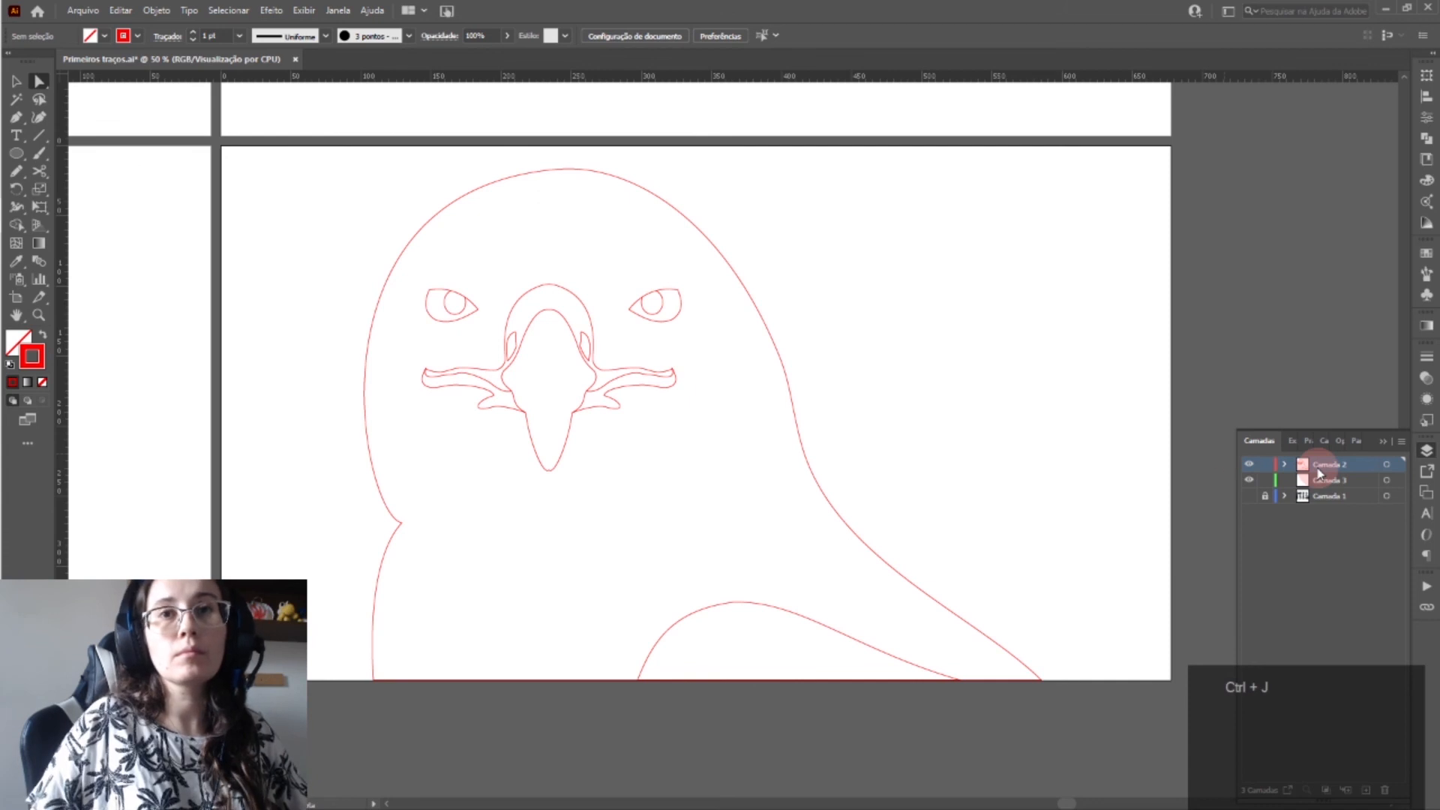
{"action": "left_click", "coordinate": [1313, 480]}
{"action": "left_click", "coordinate": [1309, 465]}
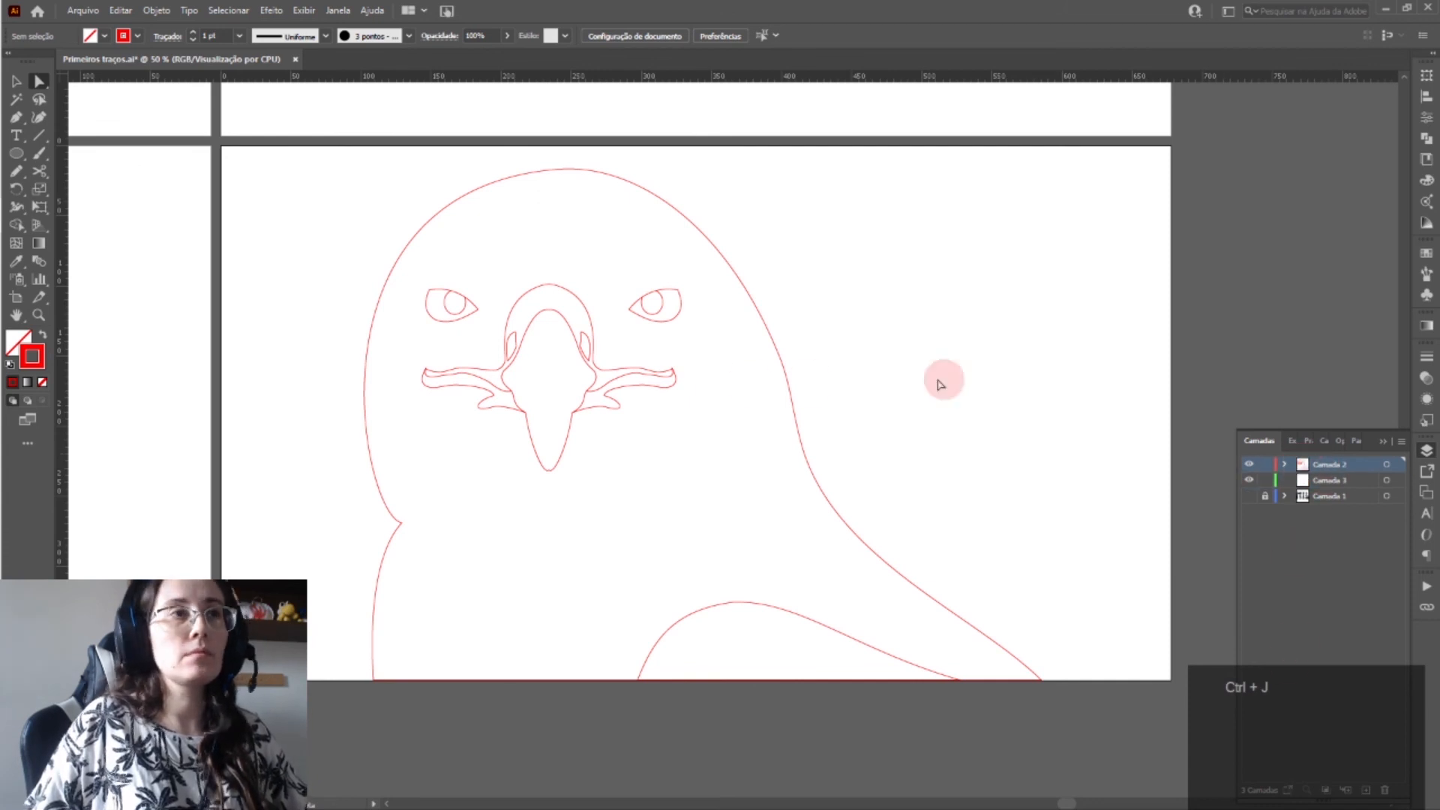
- Copy all the traced paths in place onto the new layer, hide and lock that backup, and reactivate Camada 2
{"action": "key", "text": "v"}
{"action": "left_click_drag", "start_coordinate": [403, 207], "coordinate": [992, 719]}
{"action": "key", "text": "ctrl+c"}
{"action": "left_click", "coordinate": [1297, 482]}
{"action": "key", "text": "ctrl+f"}
{"action": "left_click", "coordinate": [1265, 480]}
{"action": "left_click", "coordinate": [1328, 466]}
- Thicken the strokes of the eagle's body outline and of the outer beak and mouth outline
{"action": "left_click", "coordinate": [402, 262]}
{"action": "left_click", "coordinate": [193, 32]}
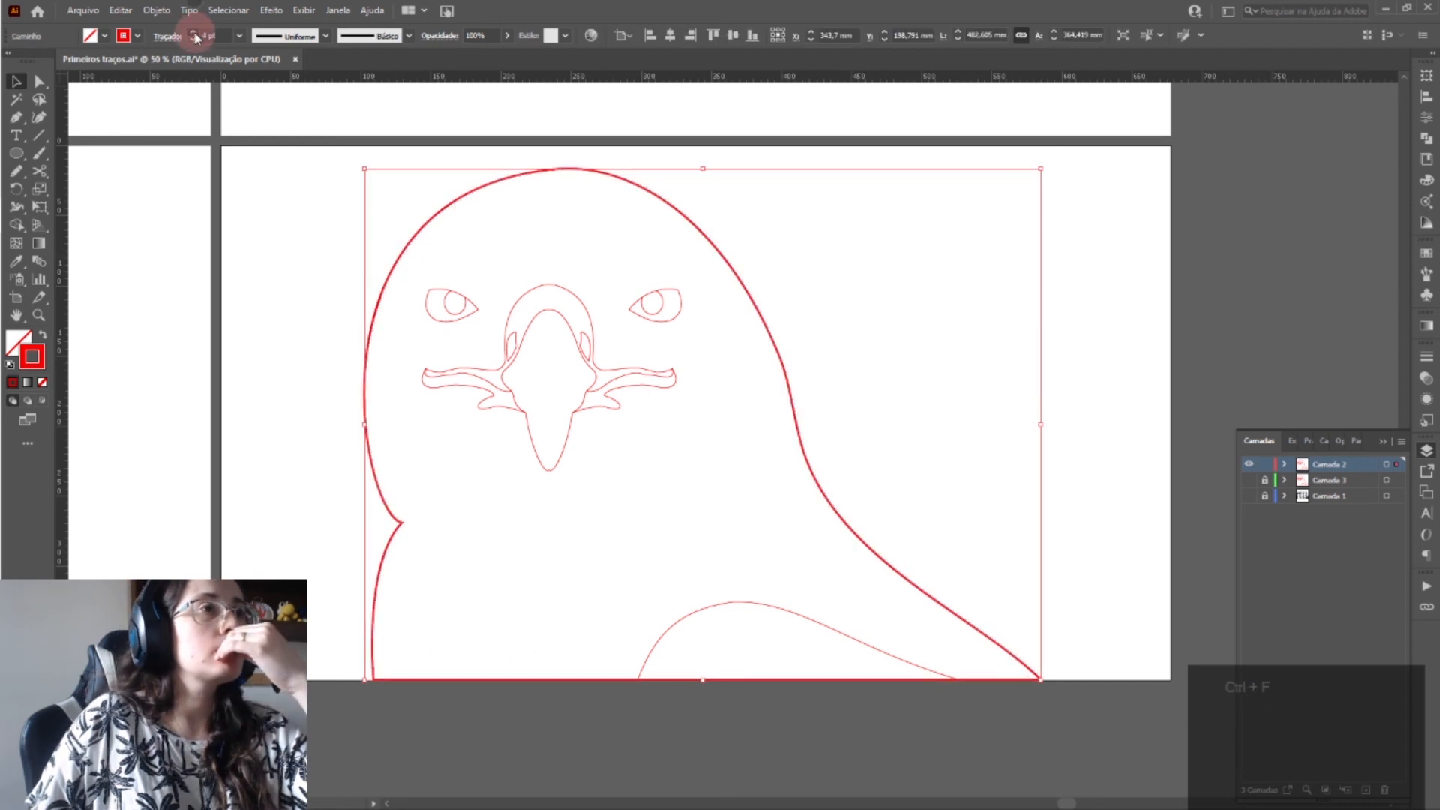
{"action": "left_click", "coordinate": [571, 297]}
{"action": "left_click", "coordinate": [194, 33]}
- Give the left mouth crease a 4 pt stroke with a tapered width profile, flipped to be thickest beside the beak
{"action": "scroll", "coordinate": [462, 407], "scroll_direction": "up", "scroll_amount": 3}
{"action": "left_click", "coordinate": [459, 308]}
{"action": "left_click", "coordinate": [325, 35]}
{"action": "left_click", "coordinate": [286, 153]}
{"action": "left_click", "coordinate": [194, 32]}
{"action": "left_click", "coordinate": [193, 33]}
{"action": "left_click", "coordinate": [193, 32]}
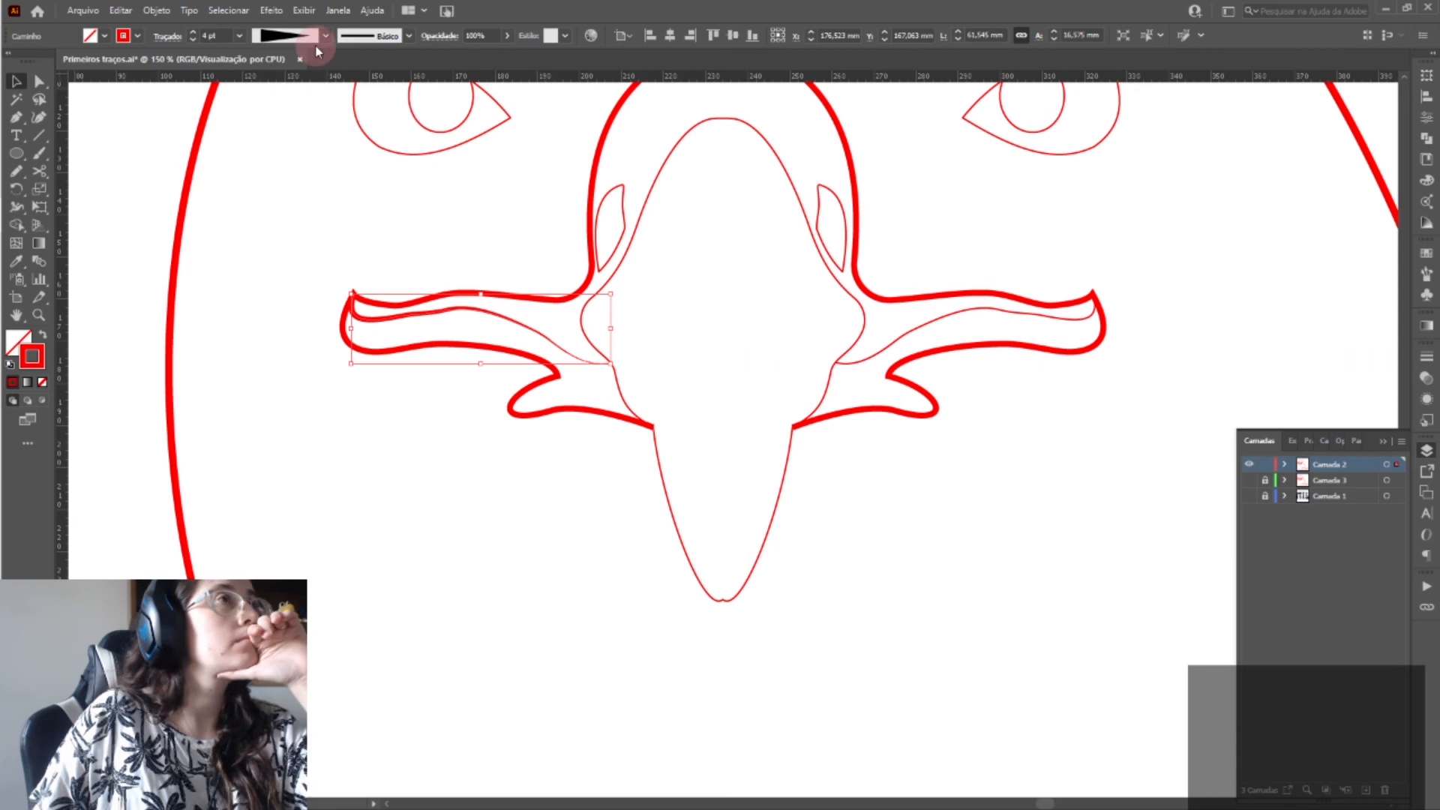
{"action": "left_click", "coordinate": [169, 36]}
{"action": "left_click", "coordinate": [153, 270]}
- Apply the same flipped tapered profile with a 4 pt stroke to the right mouth crease
{"action": "left_click", "coordinate": [916, 323]}
{"action": "key", "text": "i"}
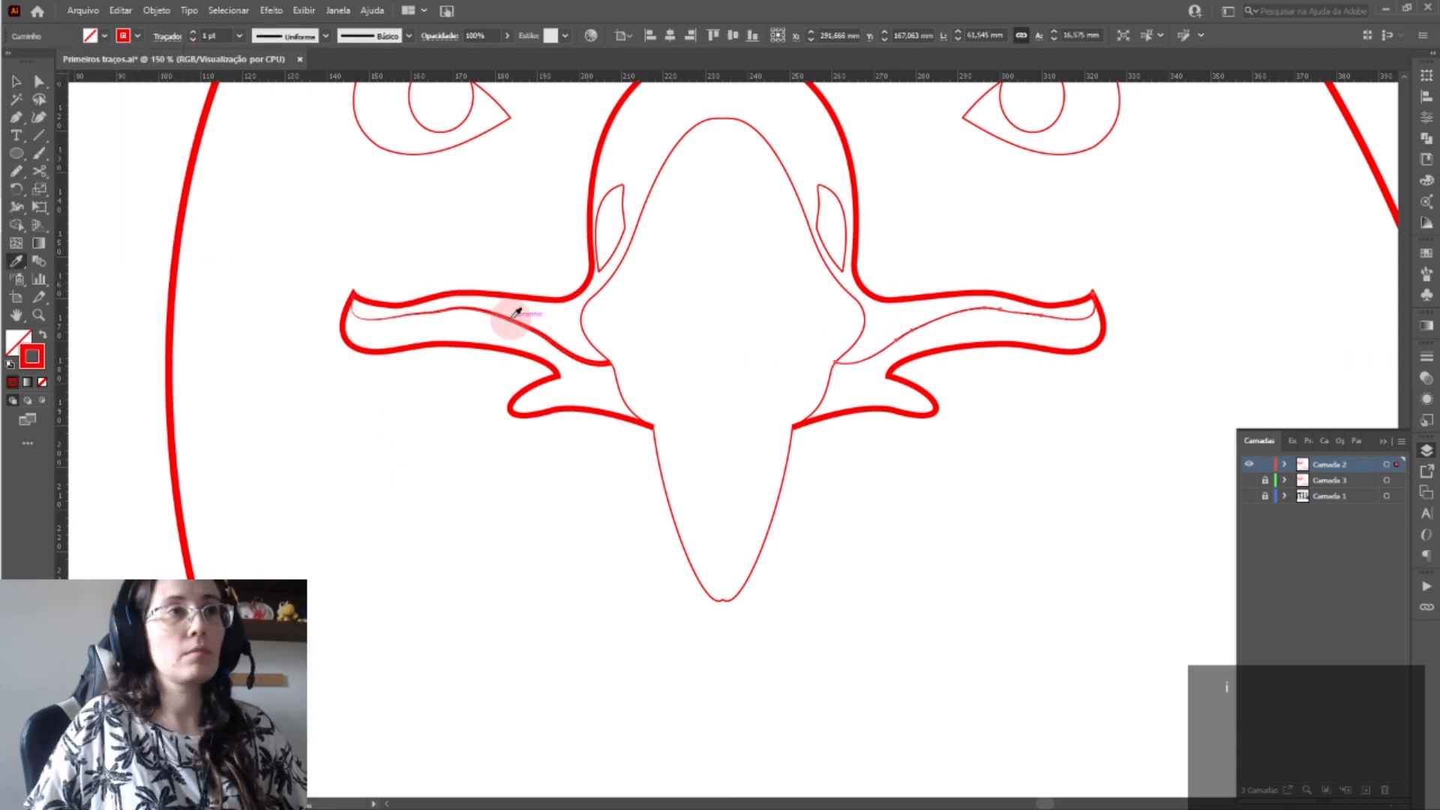
{"action": "left_click", "coordinate": [325, 35]}
{"action": "left_click", "coordinate": [287, 154]}
{"action": "left_click", "coordinate": [169, 36]}
{"action": "left_click", "coordinate": [152, 270]}
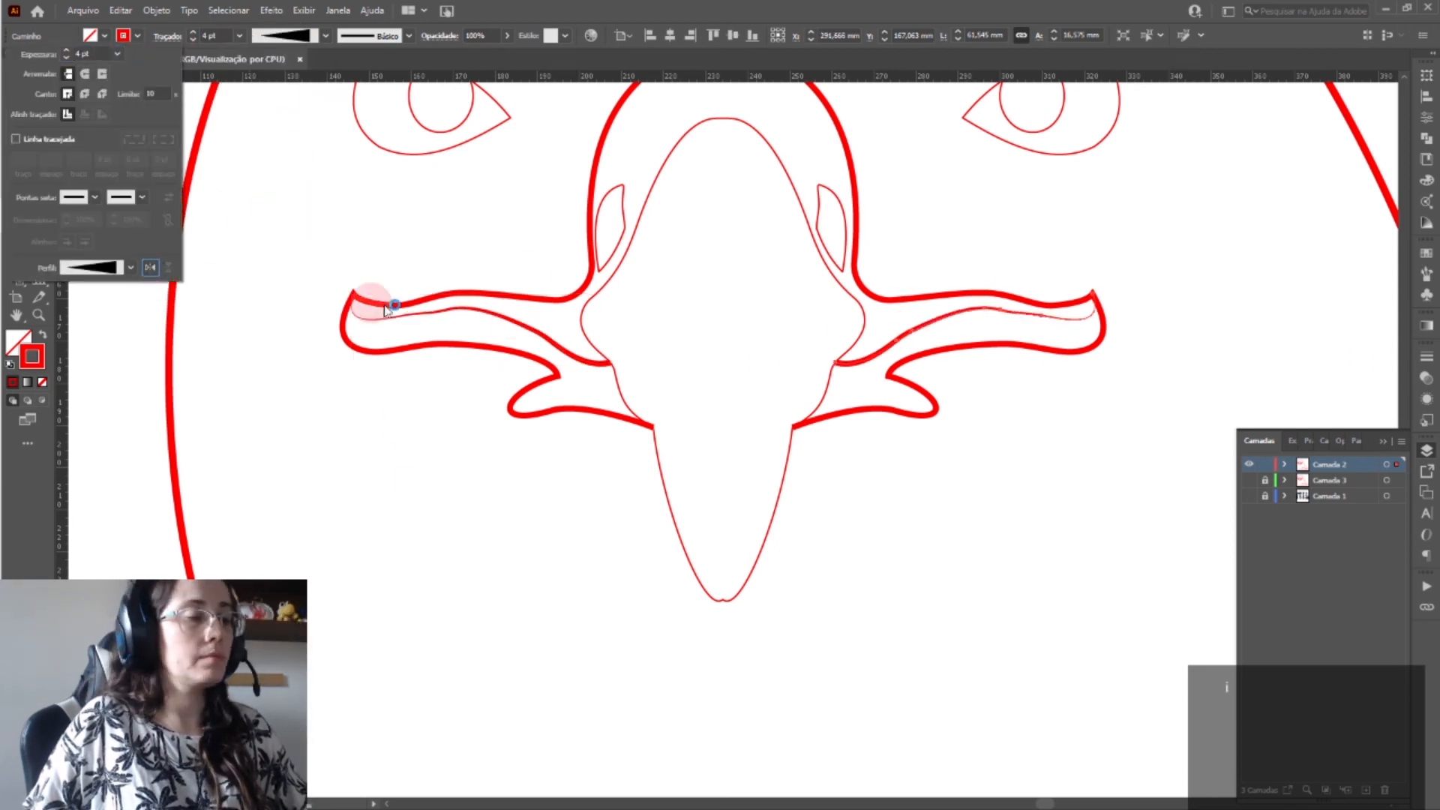
- Thicken the stroke of the inner dark beak outline
{"action": "key", "text": "v"}
{"action": "left_click", "coordinate": [588, 304]}
{"action": "left_click", "coordinate": [193, 32]}
{"action": "left_click", "coordinate": [194, 32]}
{"action": "left_click", "coordinate": [194, 32]}
- Nudge the left nostril path slightly to the right and clear the selection
{"action": "left_click", "coordinate": [622, 214]}
{"action": "scroll", "coordinate": [651, 217], "scroll_direction": "up", "scroll_amount": 1}
{"action": "key", "text": "Right"}
{"action": "key", "text": "Right"}
{"action": "key", "text": "Left"}
{"action": "left_click", "coordinate": [872, 212], "text": "shift"}
{"action": "left_click", "coordinate": [383, 198]}
{"action": "scroll", "coordinate": [388, 195], "scroll_direction": "down", "scroll_amount": 2}
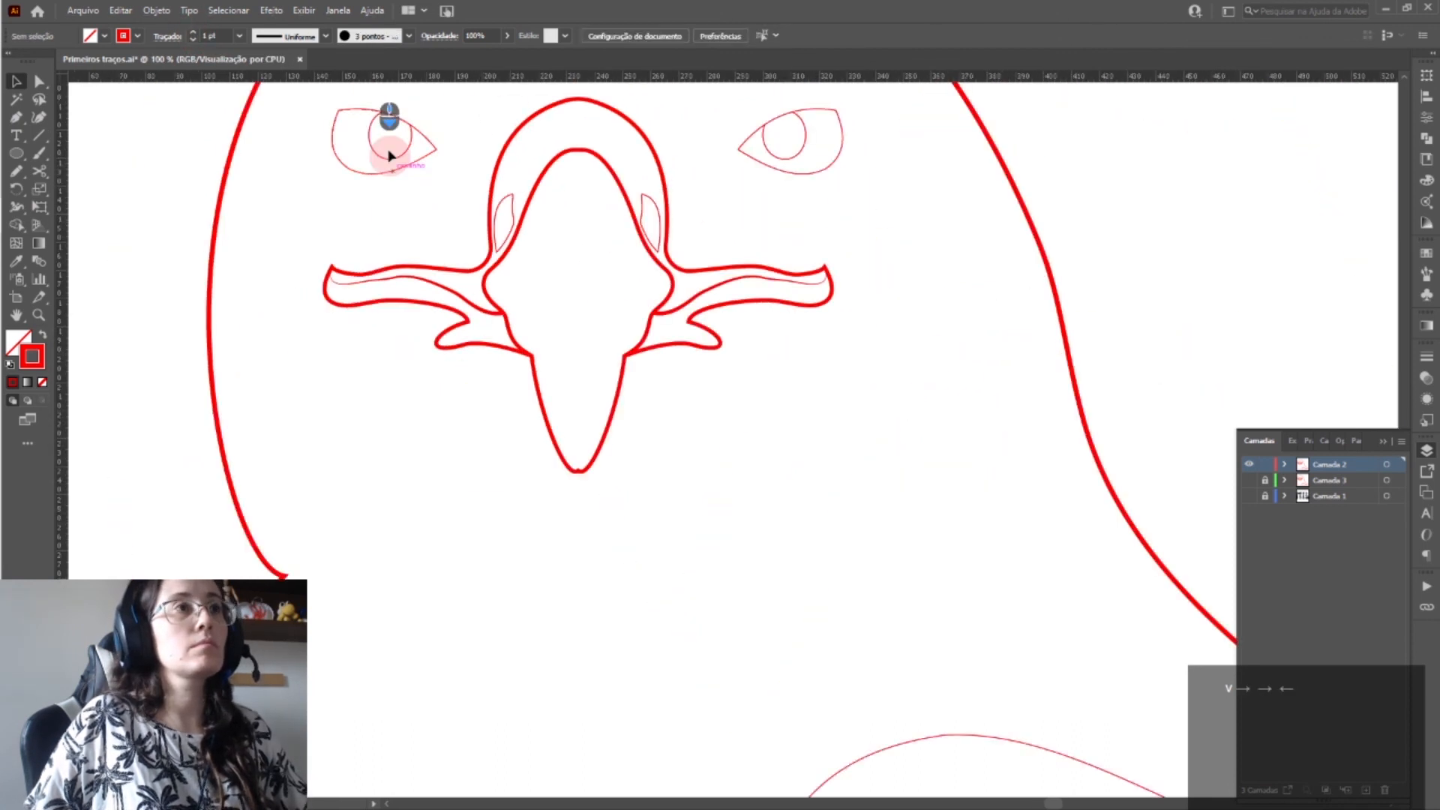
- Give the left eye outline the elliptical width profile and an 8 pt stroke
{"action": "scroll", "coordinate": [388, 154], "scroll_direction": "up", "scroll_amount": 1}
{"action": "left_click", "coordinate": [409, 236]}
{"action": "left_click", "coordinate": [326, 36]}
{"action": "left_click", "coordinate": [299, 79]}
{"action": "left_click", "coordinate": [194, 32]}
{"action": "left_click", "coordinate": [194, 32]}
{"action": "left_click", "coordinate": [195, 32]}
{"action": "left_click", "coordinate": [194, 32]}
- Match the right eye outline's stroke to the left eye's weight and elliptical width profile
{"action": "left_click", "coordinate": [755, 211]}
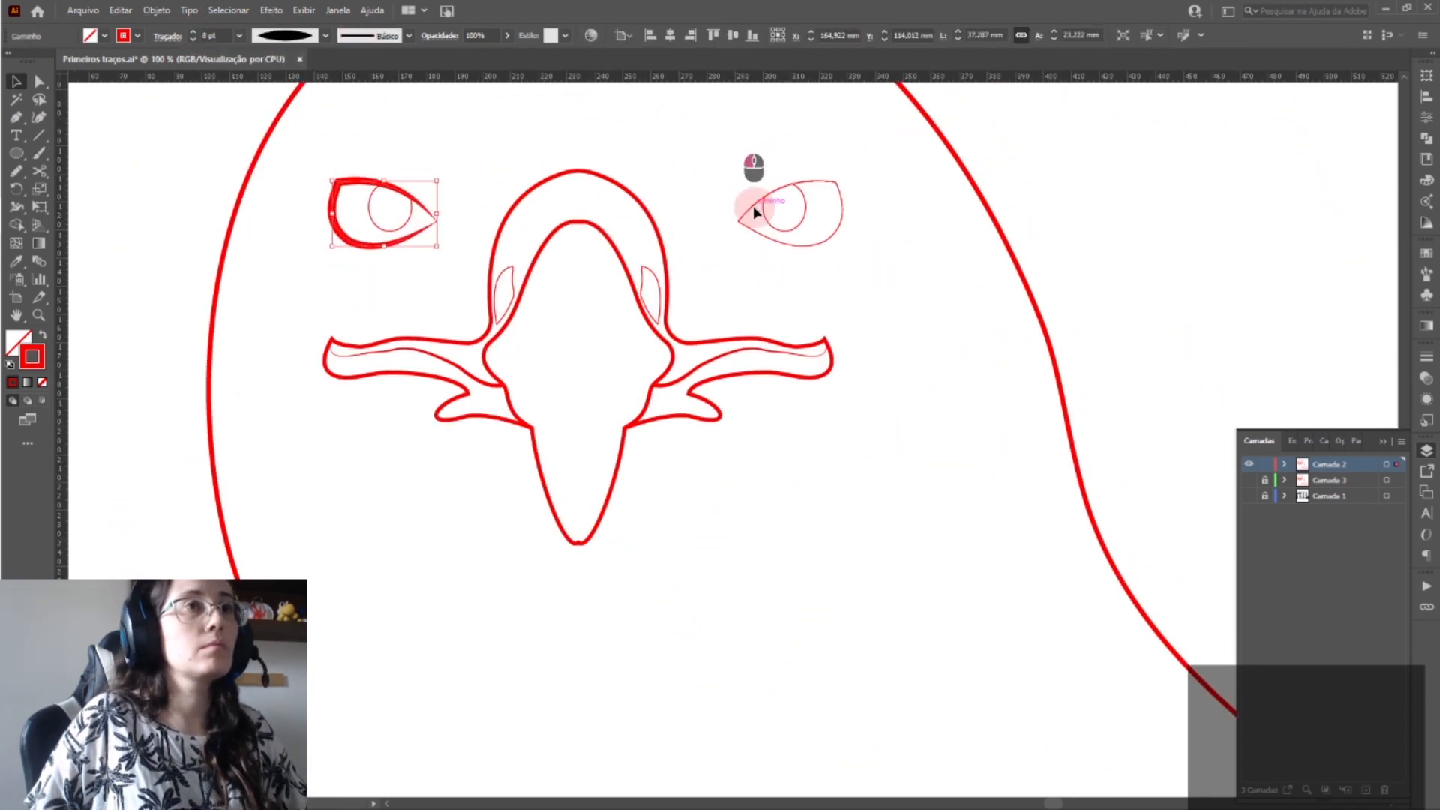
{"action": "key", "text": "i"}
{"action": "left_click", "coordinate": [369, 180]}
{"action": "left_click", "coordinate": [325, 36]}
{"action": "left_click", "coordinate": [291, 100]}
- Thicken the strokes of both iris circles together
{"action": "key", "text": "v"}
{"action": "left_click", "coordinate": [410, 215]}
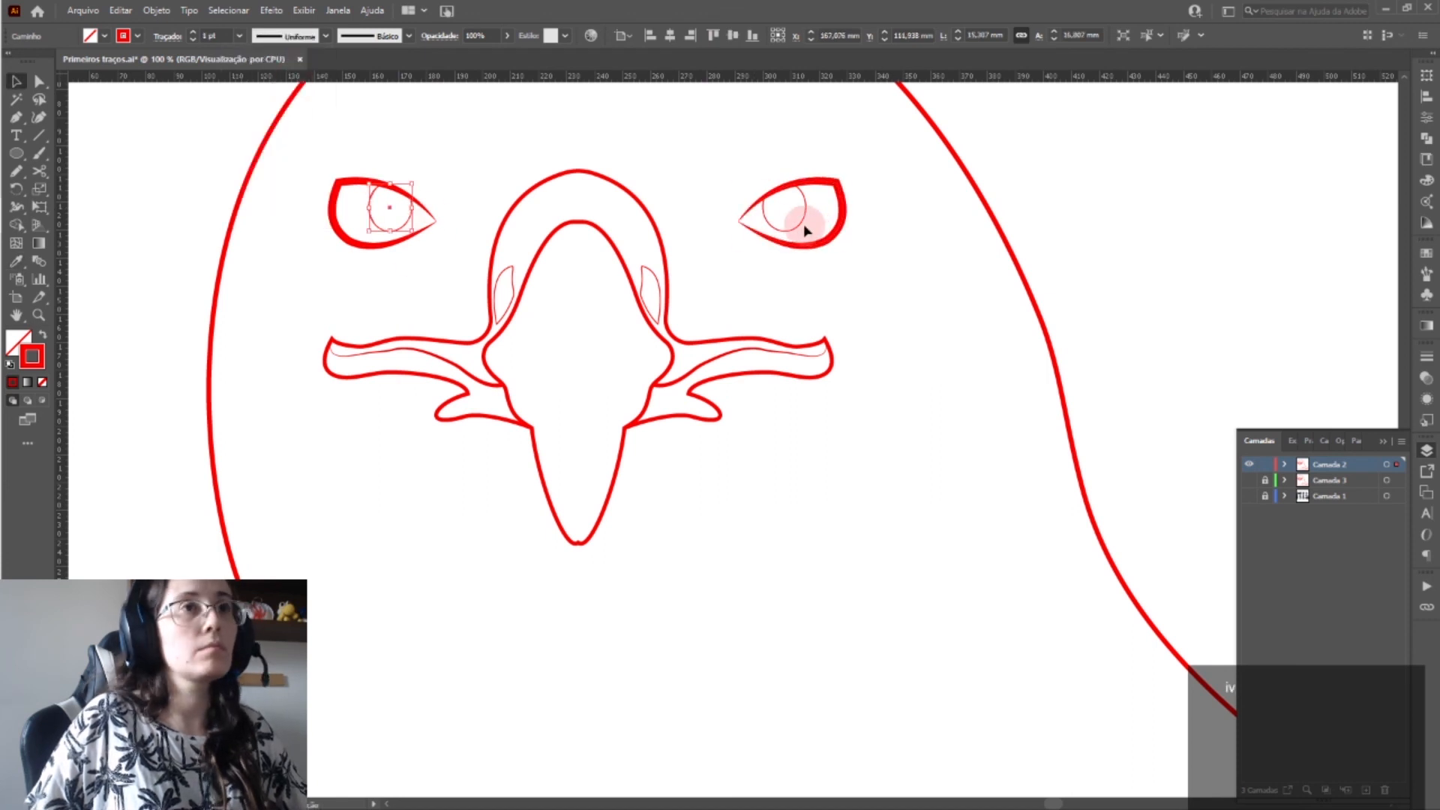
{"action": "left_click", "coordinate": [802, 223], "text": "shift"}
{"action": "left_click", "coordinate": [195, 33]}
{"action": "left_click", "coordinate": [580, 179]}
- Thicken the stroke of the folded wing outline and clear the selection
{"action": "scroll", "coordinate": [719, 256], "scroll_direction": "down", "scroll_amount": 3}
{"action": "left_click", "coordinate": [823, 444]}
{"action": "left_click", "coordinate": [194, 32]}
{"action": "left_click", "coordinate": [194, 32]}
{"action": "left_click", "coordinate": [194, 32]}
{"action": "left_click", "coordinate": [194, 32]}
{"action": "left_click", "coordinate": [744, 378]}
- Round the sharp neck corner on the left side of the body outline and set its stroke to 6 pt
{"action": "scroll", "coordinate": [744, 378], "scroll_direction": "up", "scroll_amount": 1}
{"action": "left_click", "coordinate": [492, 391]}
{"action": "key", "text": "a"}
{"action": "left_click_drag", "start_coordinate": [479, 392], "coordinate": [468, 394]}
{"action": "key", "text": "ctrl+z"}
{"action": "left_click", "coordinate": [489, 392]}
{"action": "left_click", "coordinate": [254, 93]}
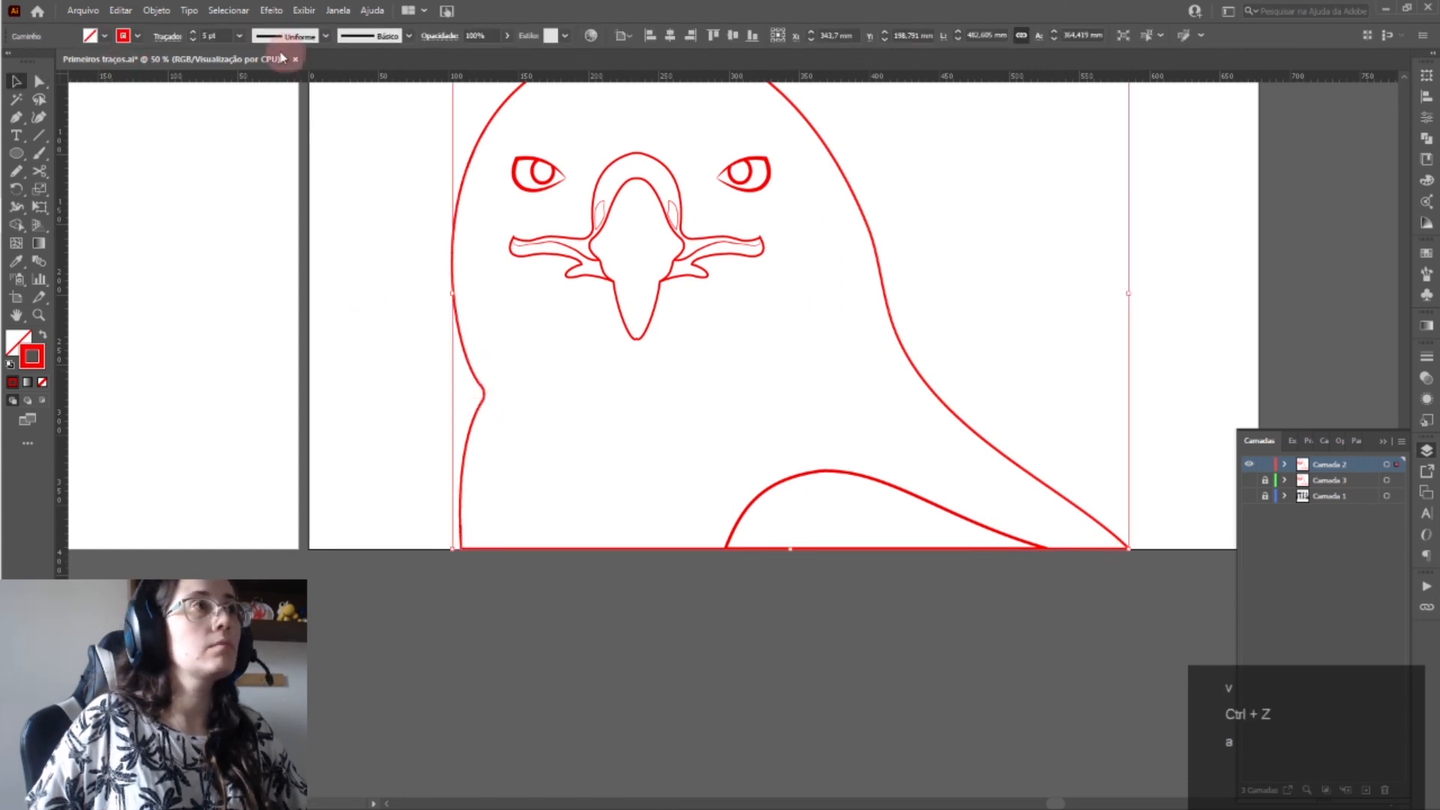
{"action": "scroll", "coordinate": [665, 318], "scroll_direction": "up", "scroll_amount": 3}
{"action": "key", "text": "v"}
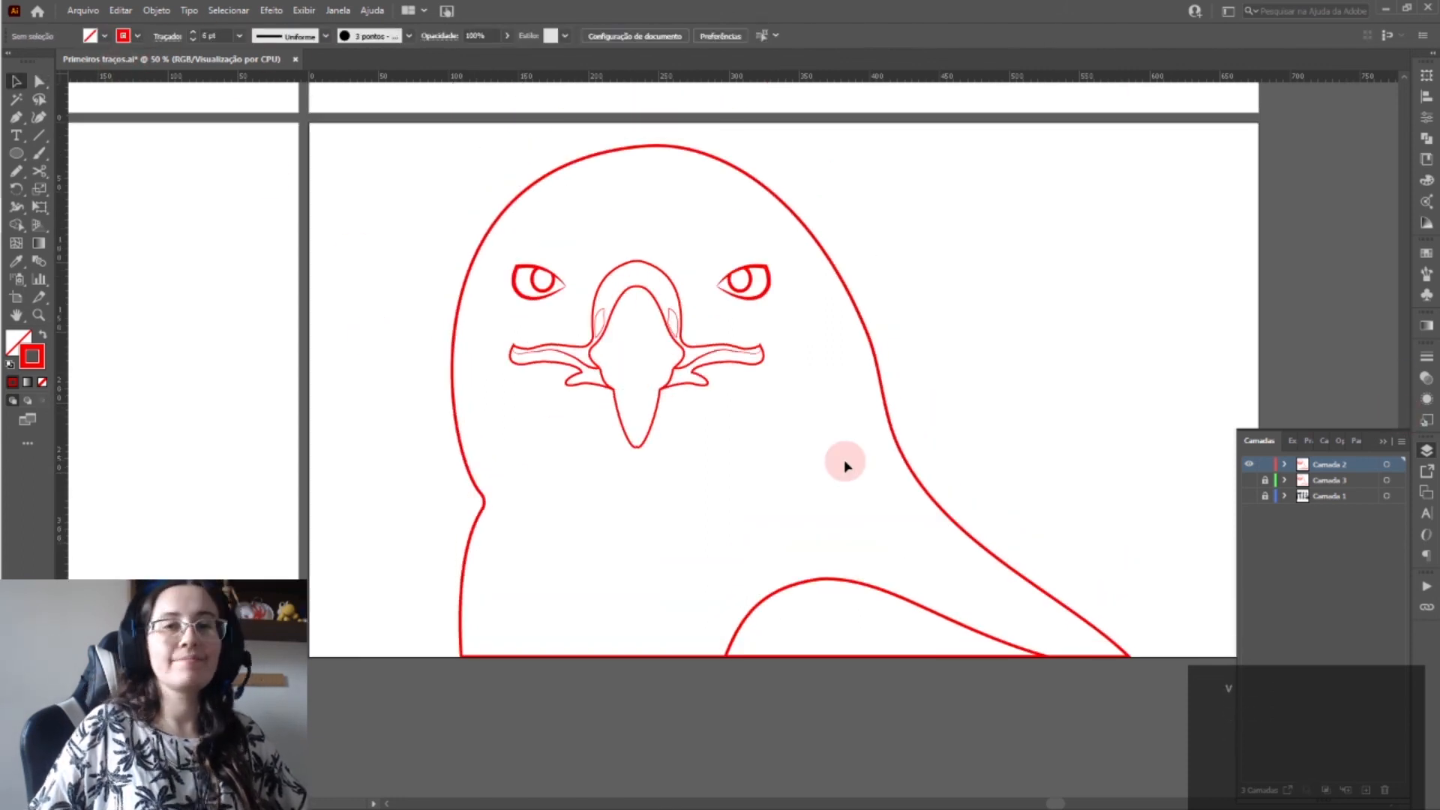
{"action": "key", "text": "alt+Tab"}
{"action": "key", "text": "alt+Tab"}
{"action": "key", "text": "alt+Tab"}
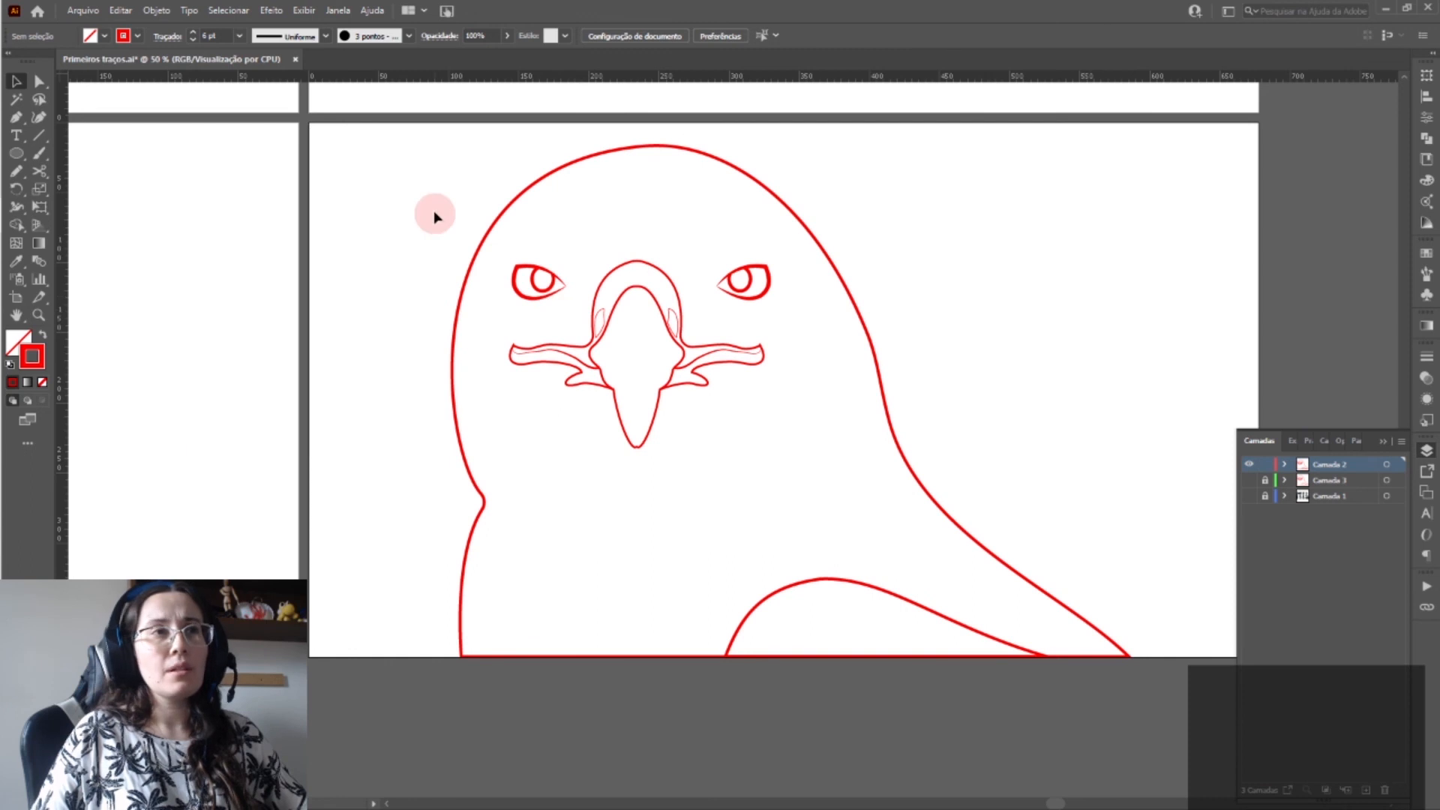
- Show the photo layer briefly to compare the finished line art with the eagle, and hide it again
{"action": "left_click", "coordinate": [1249, 496]}
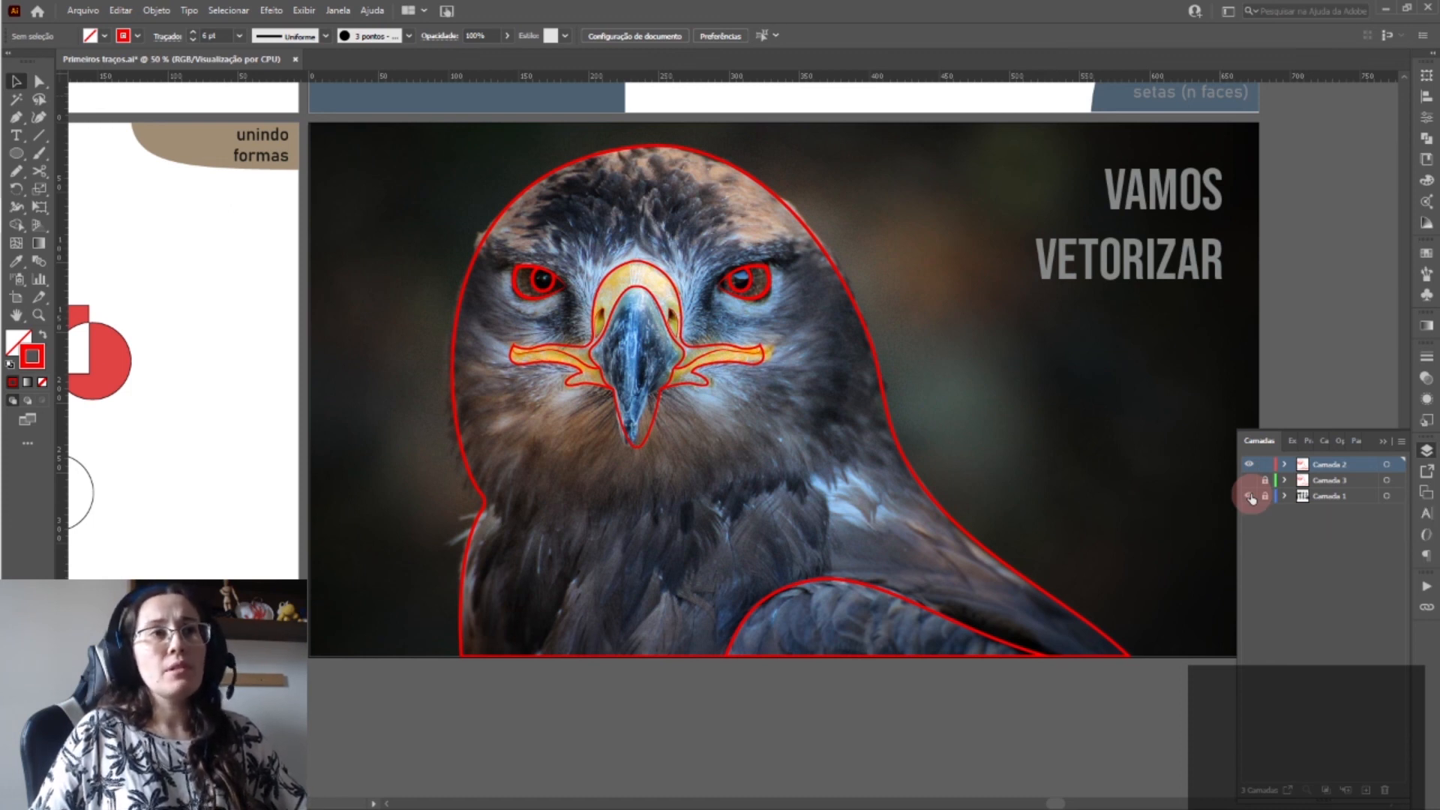
{"action": "left_click", "coordinate": [1249, 497]}
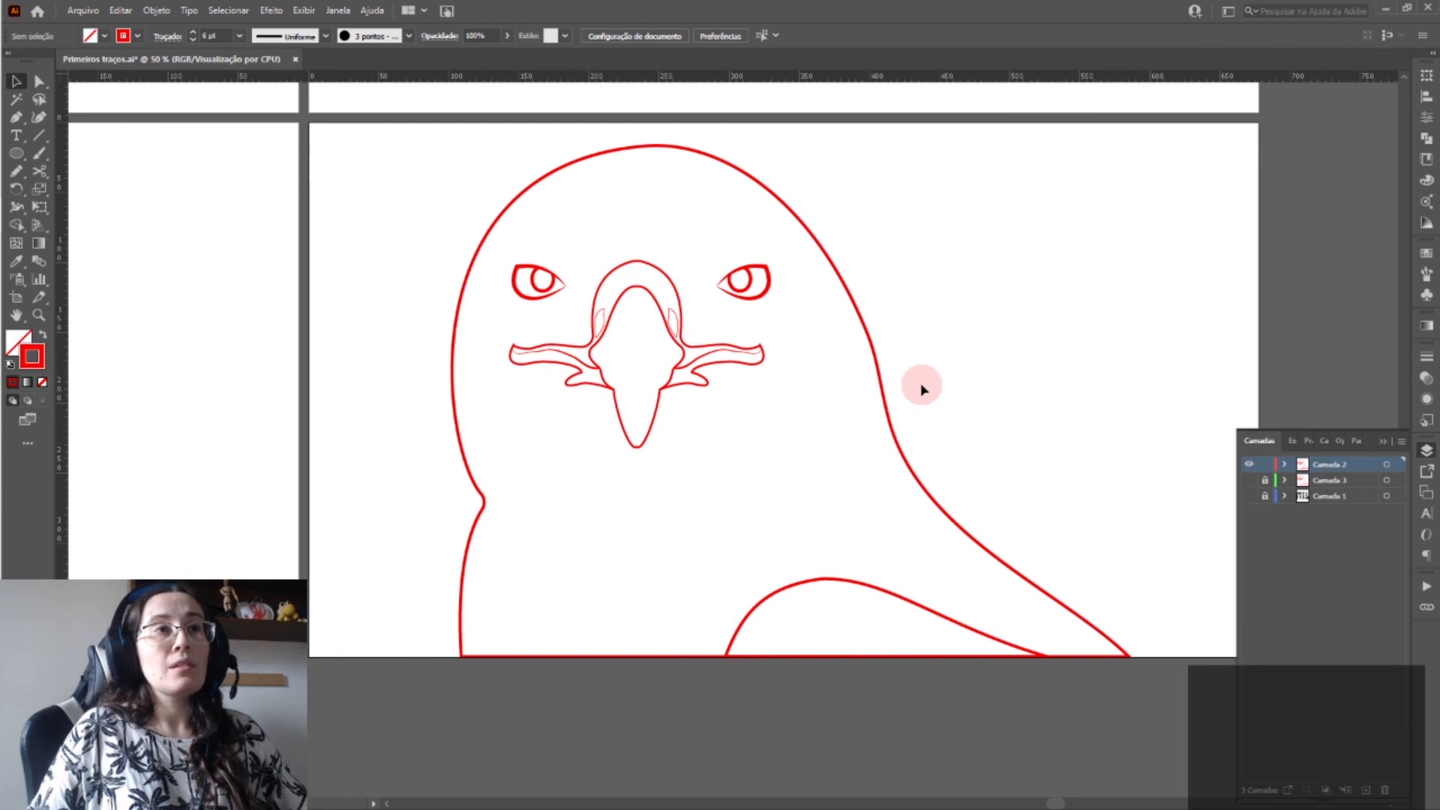